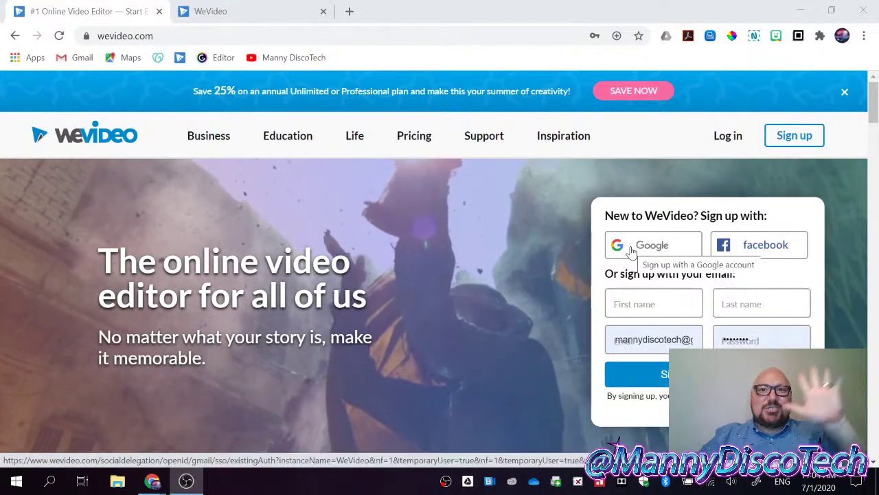
Close the WeVideo home page and create a new video from the signed-in dashboard.
{"action": "left_click", "coordinate": [210, 14]}
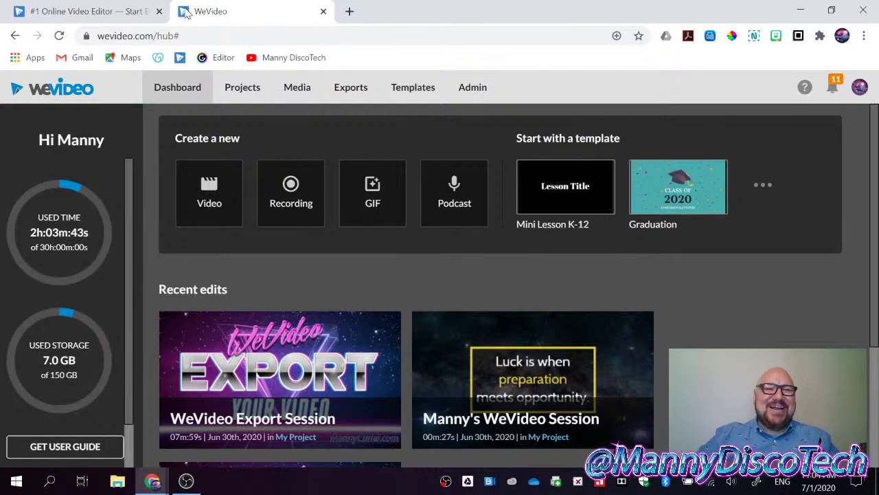
{"action": "left_click", "coordinate": [159, 10]}
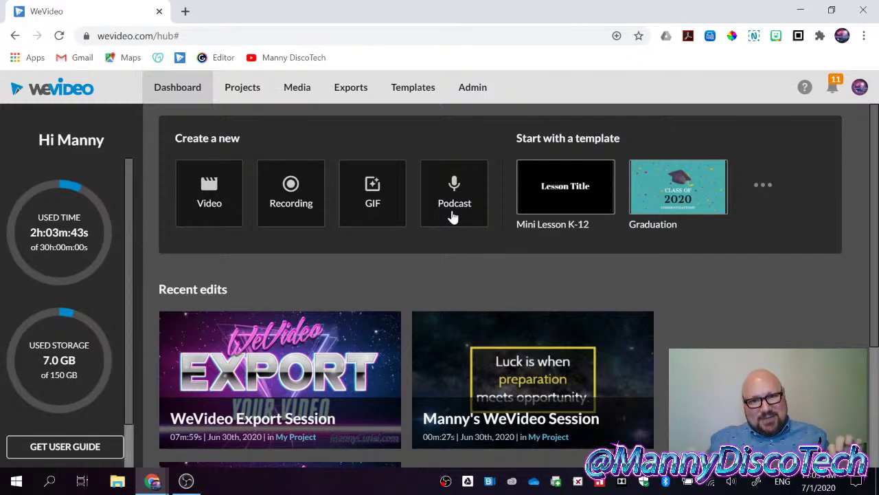
{"action": "left_click", "coordinate": [210, 215]}
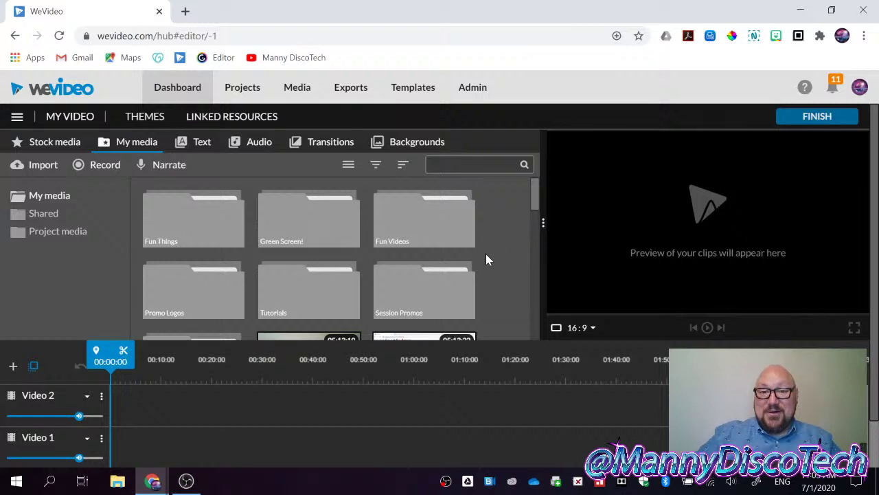
Examine the stock media and personal media libraries, and look over the timeline's video and audio tracks.
{"action": "left_click", "coordinate": [55, 143]}
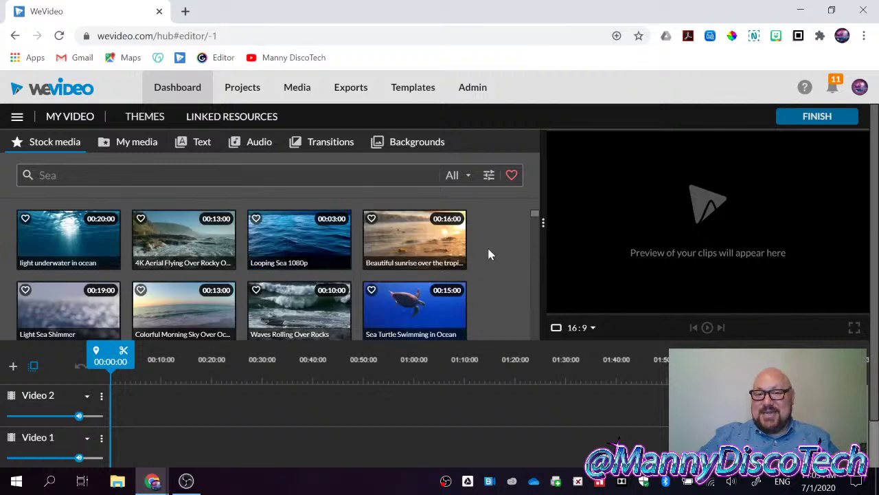
{"action": "left_click", "coordinate": [137, 145]}
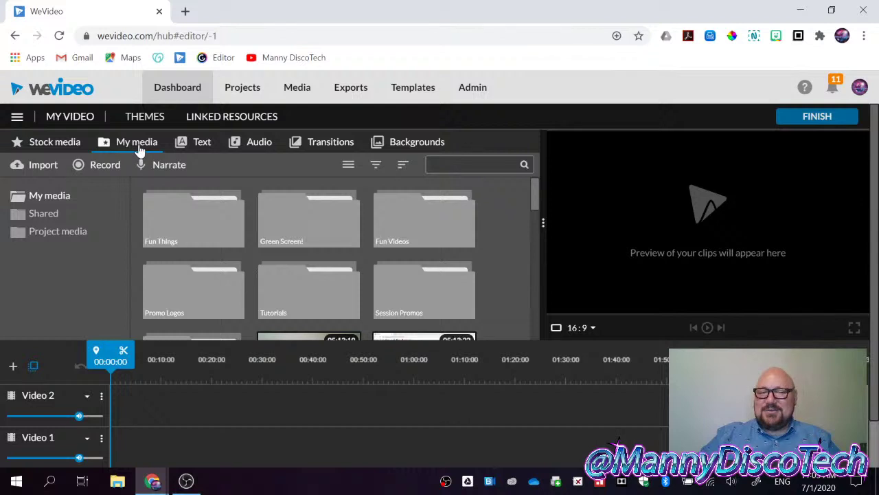
{"action": "left_click", "coordinate": [51, 145]}
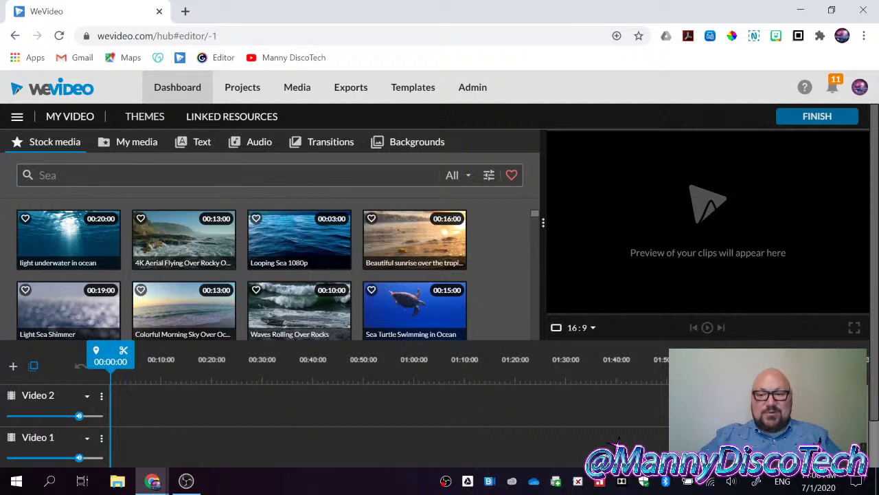
{"action": "scroll", "coordinate": [557, 420], "scroll_direction": "down", "scroll_amount": 1}
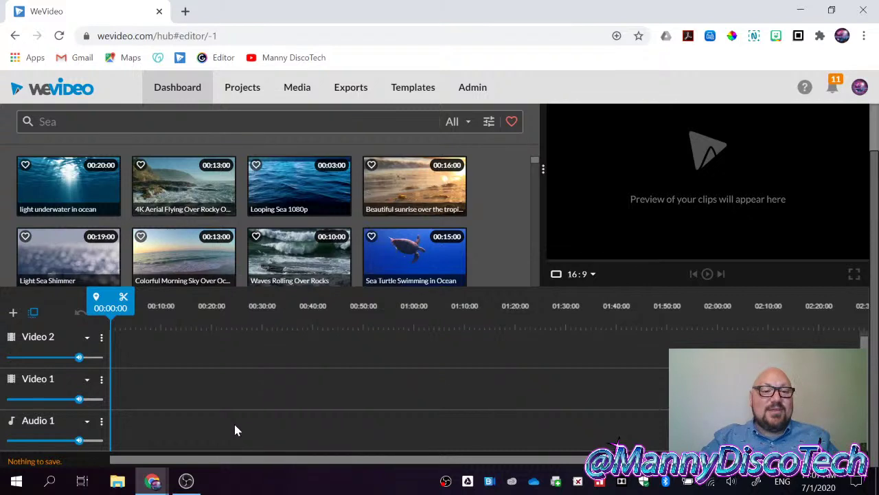
{"action": "scroll", "coordinate": [499, 316], "scroll_direction": "up", "scroll_amount": 1}
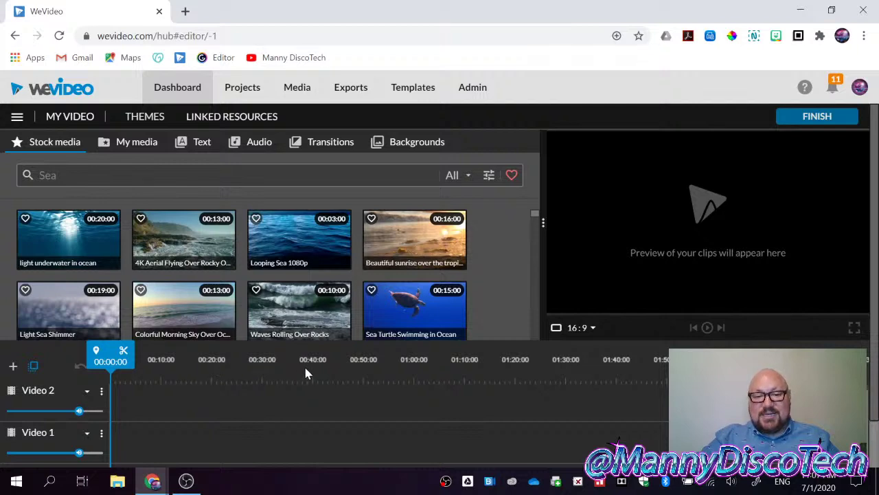
{"action": "scroll", "coordinate": [348, 392], "scroll_direction": "down", "scroll_amount": 1}
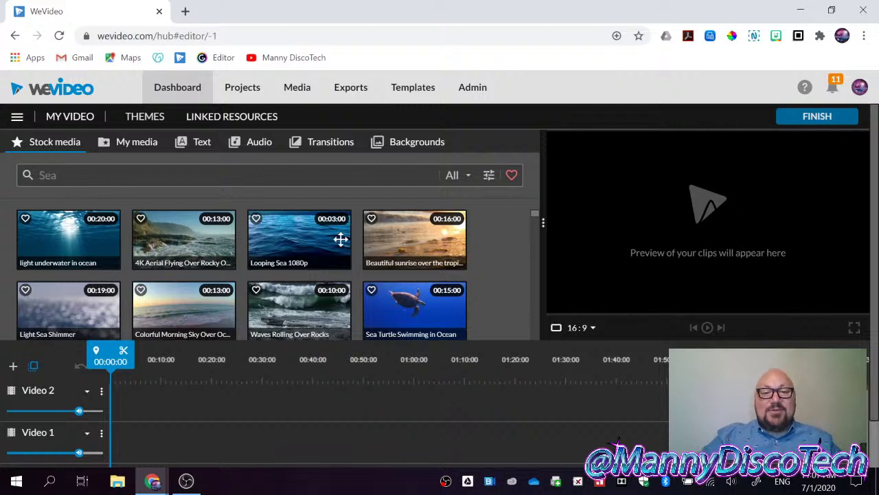
Preview the underwater light and 4K aerial rocky coast stock clips, and check which media types the stock library can be filtered by.
{"action": "left_click", "coordinate": [97, 242]}
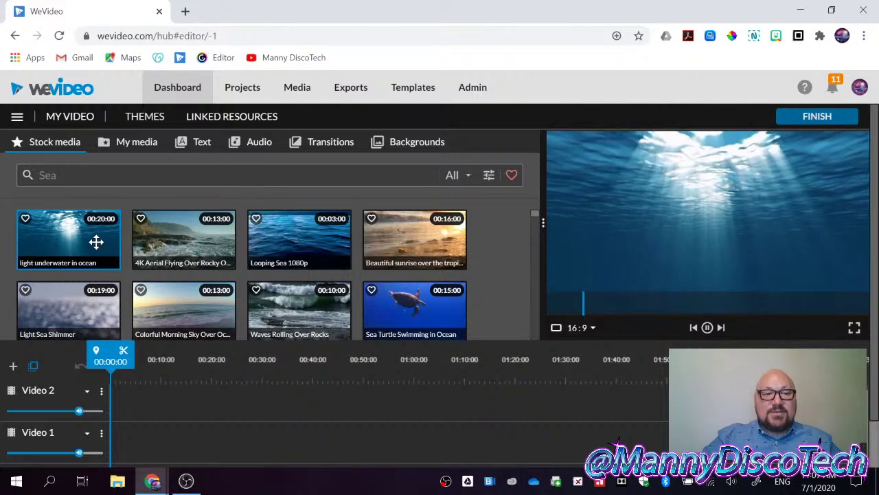
{"action": "left_click", "coordinate": [200, 236]}
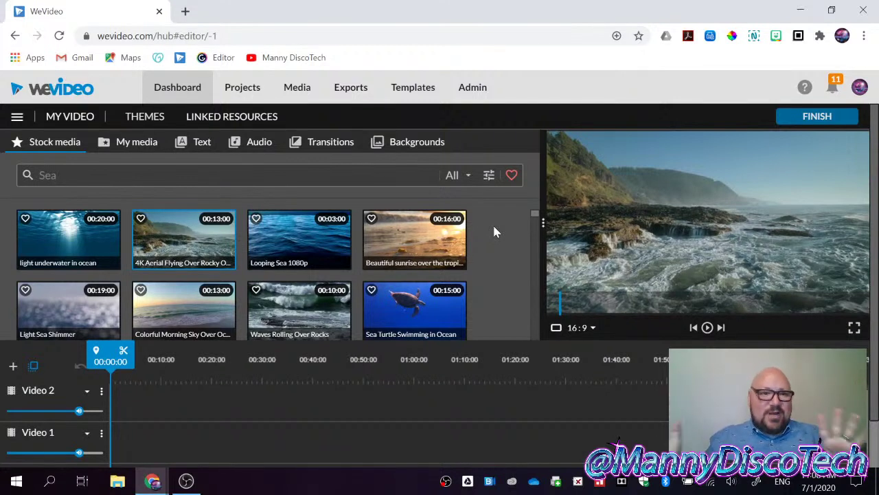
{"action": "left_click", "coordinate": [469, 178]}
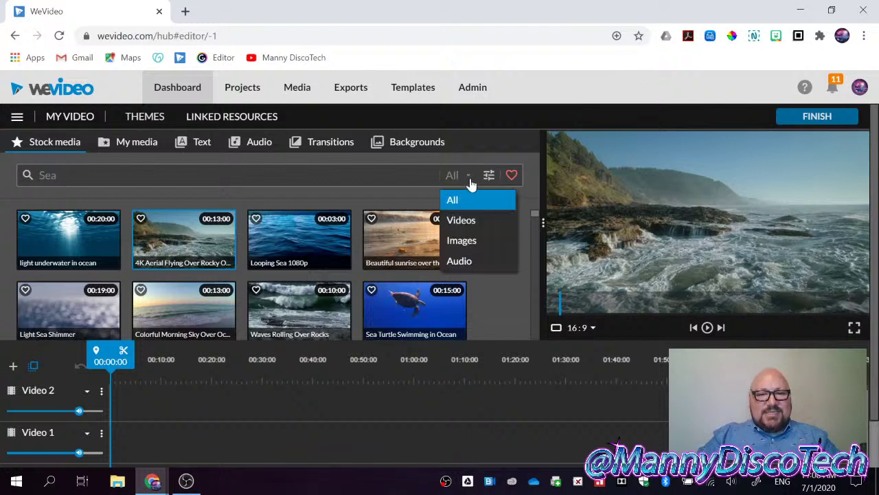
{"action": "left_click", "coordinate": [485, 277]}
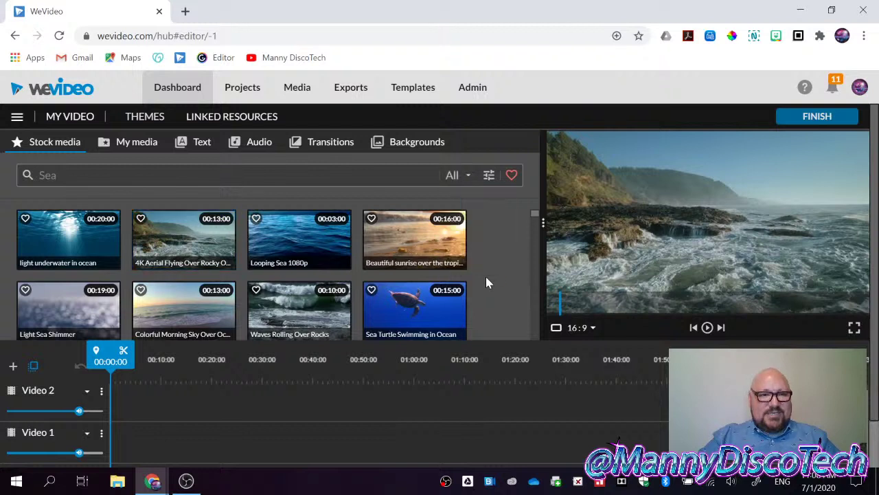
Look through the editor's text, audio, transition and background libraries.
{"action": "left_click", "coordinate": [155, 147]}
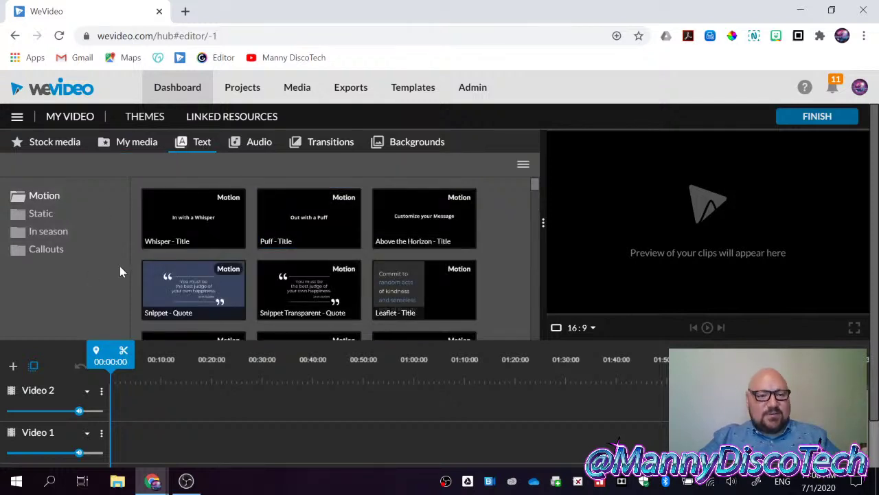
{"action": "left_click", "coordinate": [260, 143]}
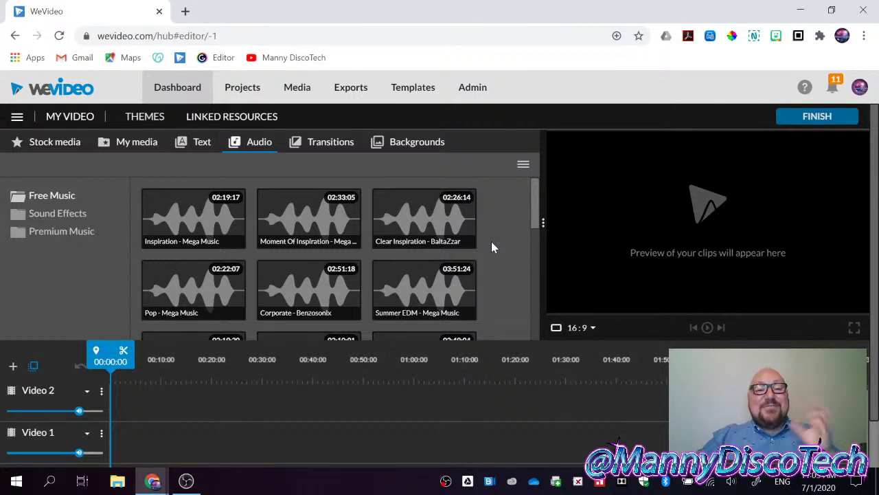
{"action": "left_click", "coordinate": [320, 145]}
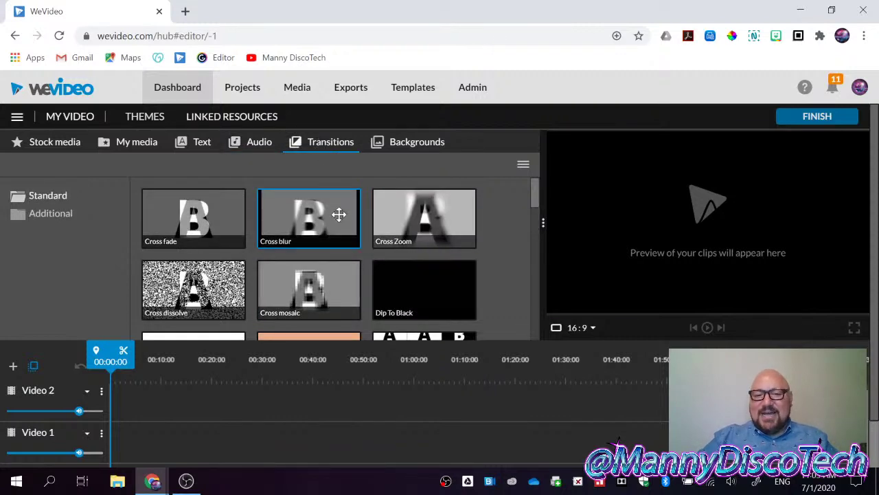
{"action": "left_click", "coordinate": [339, 215]}
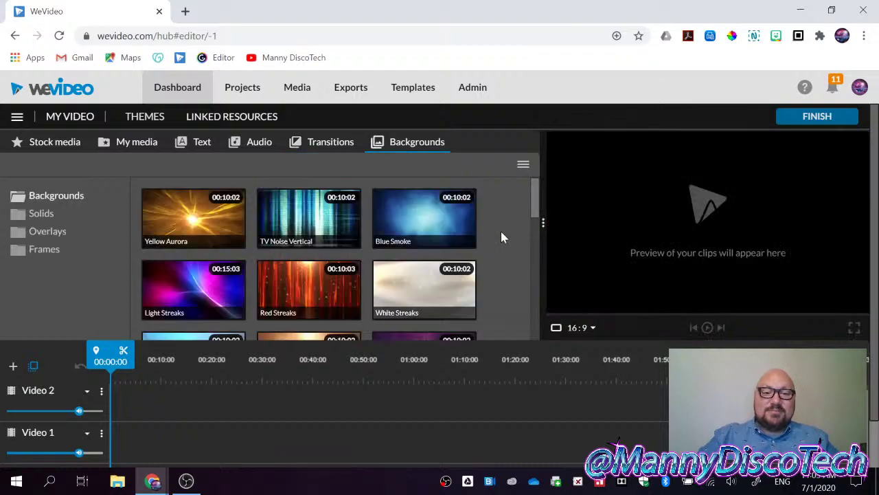
Preview the TV Noise Vertical and Red Streaks backgrounds and look over the rest of the background collection.
{"action": "left_click", "coordinate": [293, 232]}
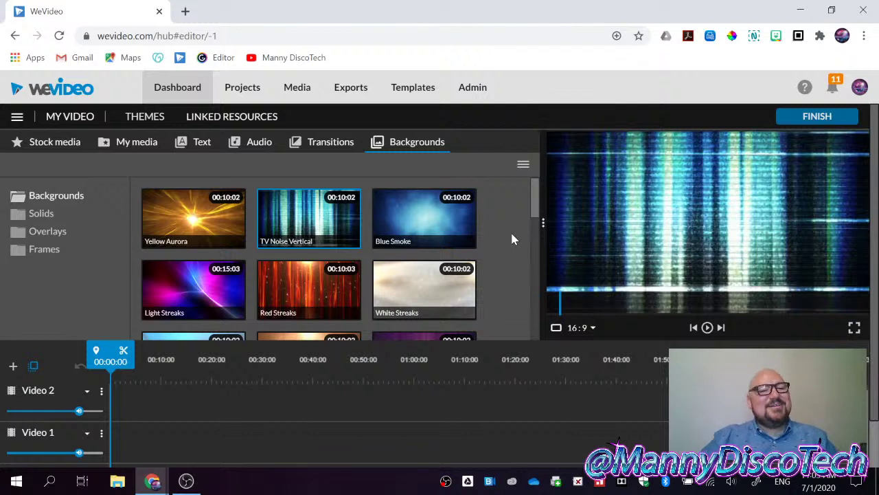
{"action": "left_click", "coordinate": [294, 283]}
{"action": "scroll", "coordinate": [426, 280], "scroll_direction": "down", "scroll_amount": 1}
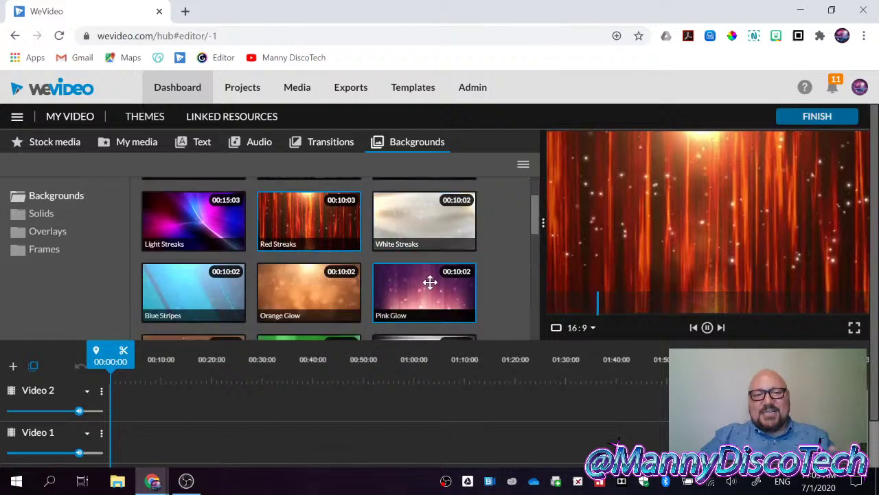
{"action": "scroll", "coordinate": [419, 272], "scroll_direction": "up", "scroll_amount": 1}
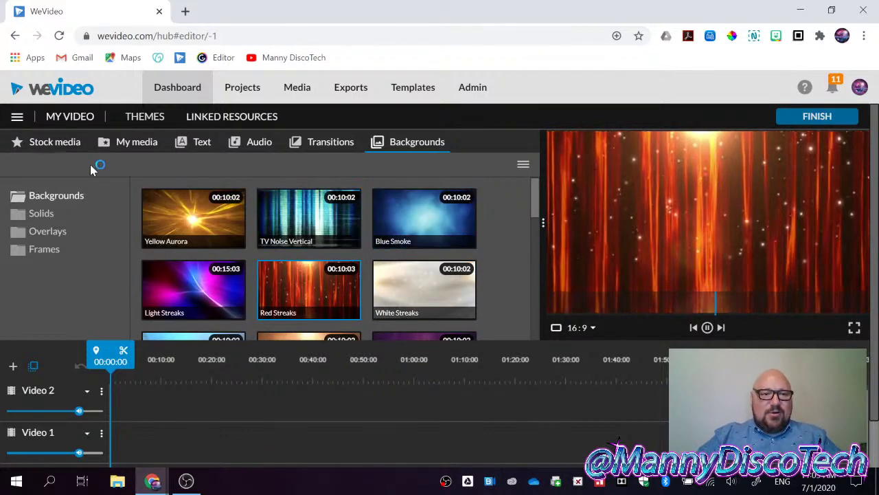
Search the stock media for "space" with all media types included.
{"action": "left_click", "coordinate": [55, 142]}
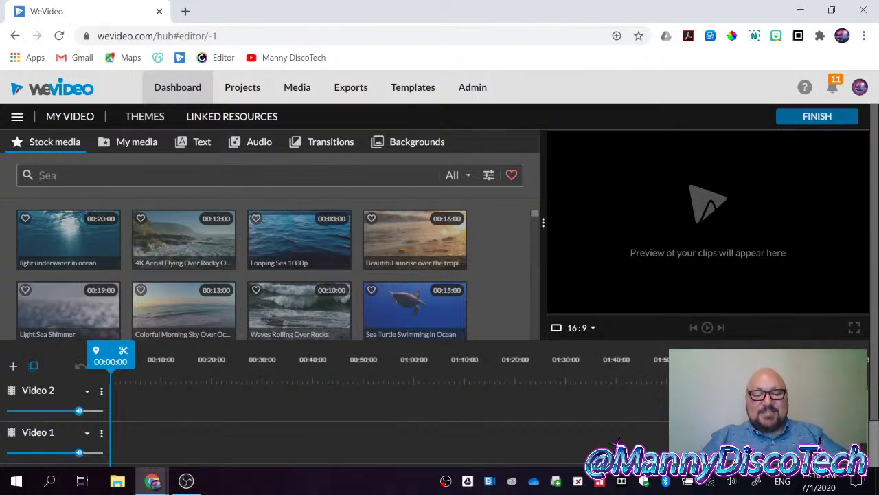
{"action": "type", "text": "space"}
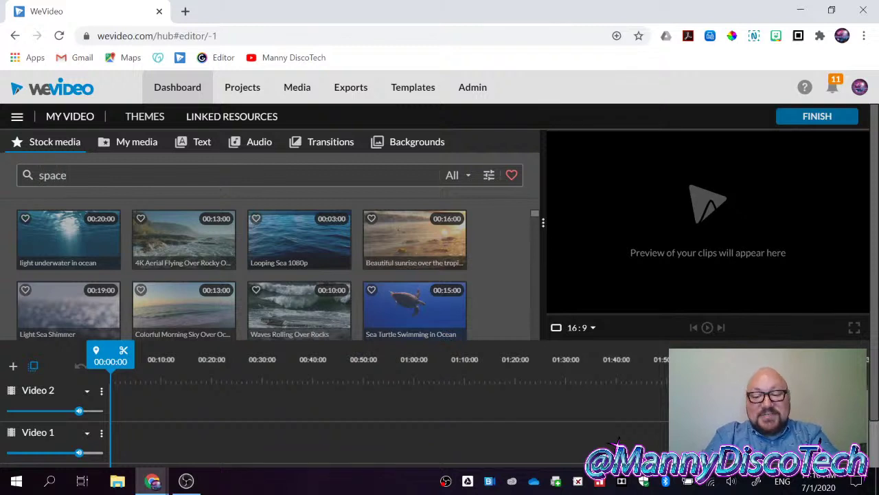
{"action": "key", "text": "Return"}
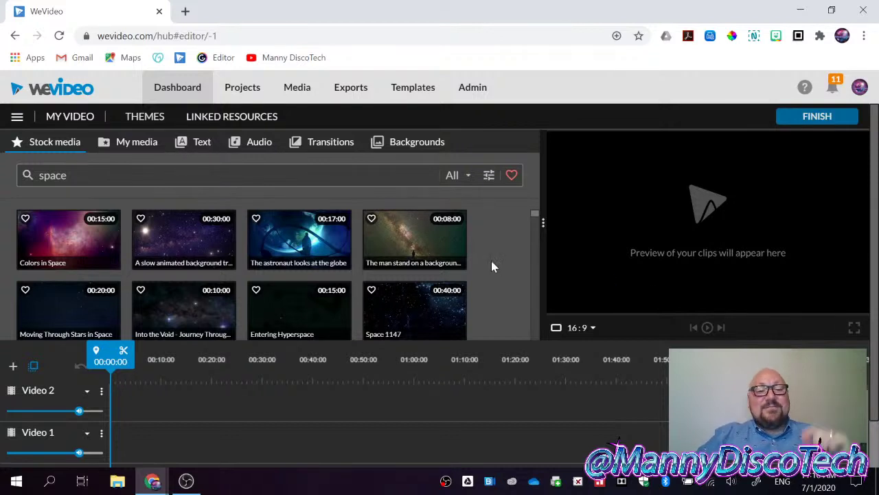
{"action": "left_click", "coordinate": [468, 175]}
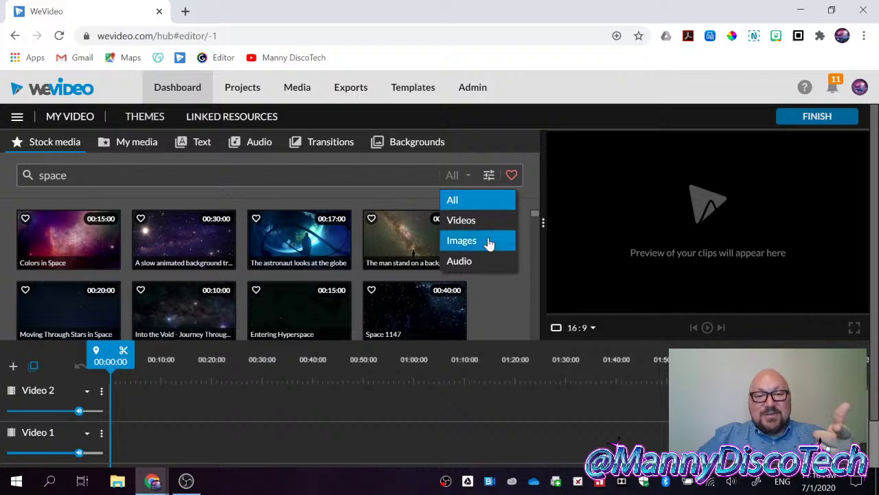
{"action": "left_click", "coordinate": [489, 291]}
Preview the first two space clips and place the 30-second slow animated background at the start of the Video 1 track.
{"action": "left_click", "coordinate": [87, 245]}
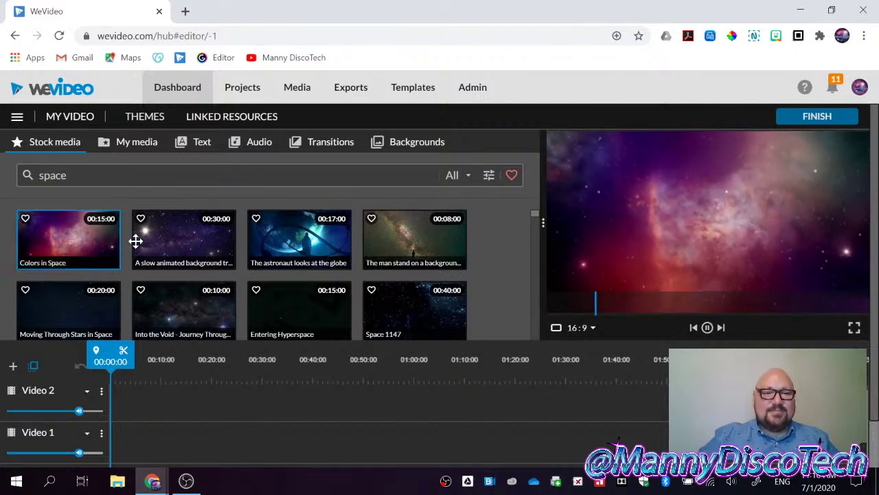
{"action": "left_click", "coordinate": [191, 248]}
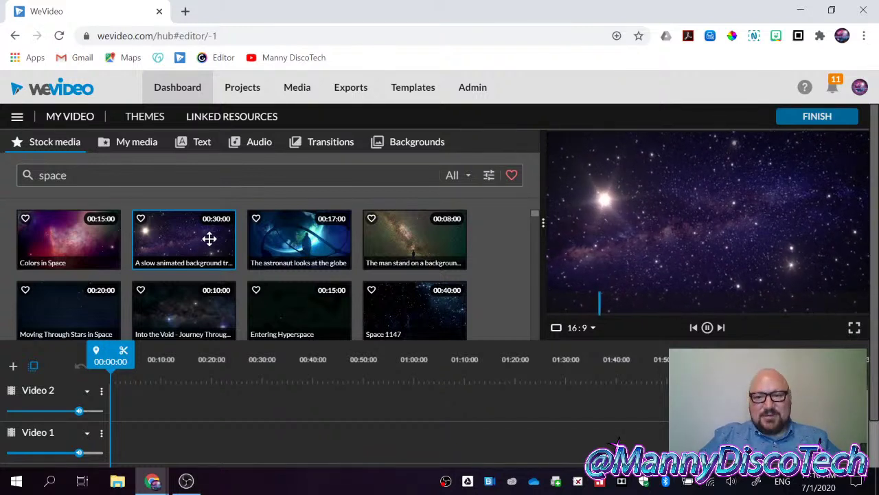
{"action": "left_click_drag", "start_coordinate": [209, 237], "coordinate": [152, 436]}
{"action": "scroll", "coordinate": [330, 420], "scroll_direction": "down", "scroll_amount": 1}
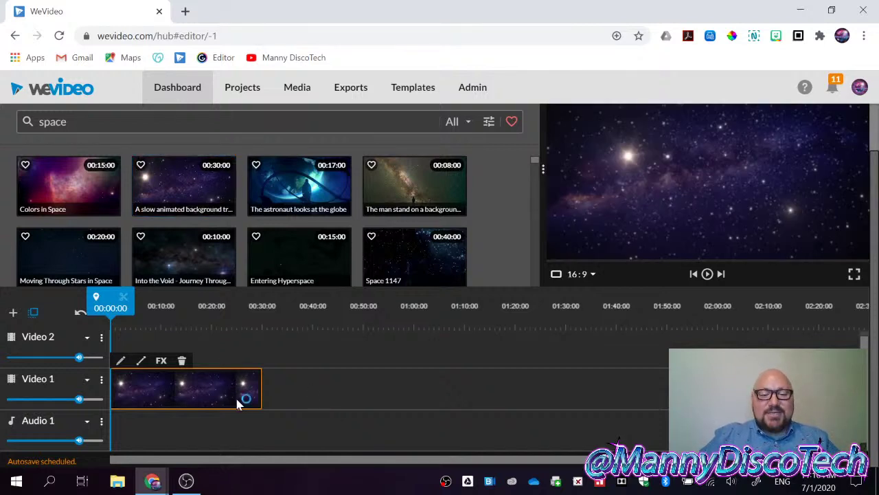
Trim both ends of the space clip on Video 1 and reposition it so it starts at about 00:13:18.
{"action": "left_click", "coordinate": [208, 388]}
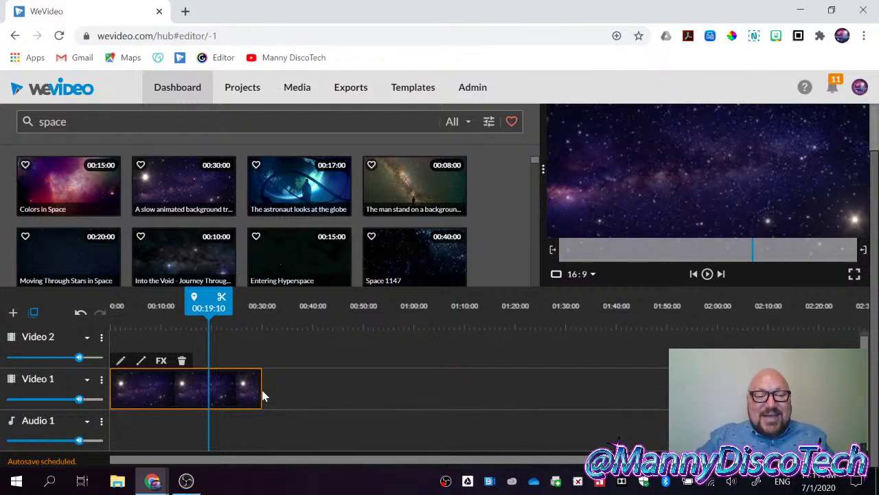
{"action": "left_click_drag", "start_coordinate": [258, 389], "coordinate": [229, 385]}
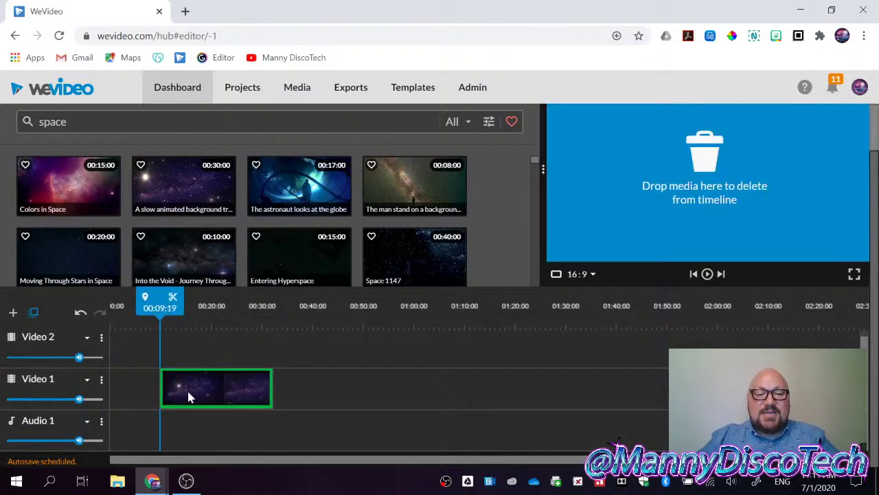
{"action": "left_click_drag", "start_coordinate": [160, 391], "coordinate": [178, 393]}
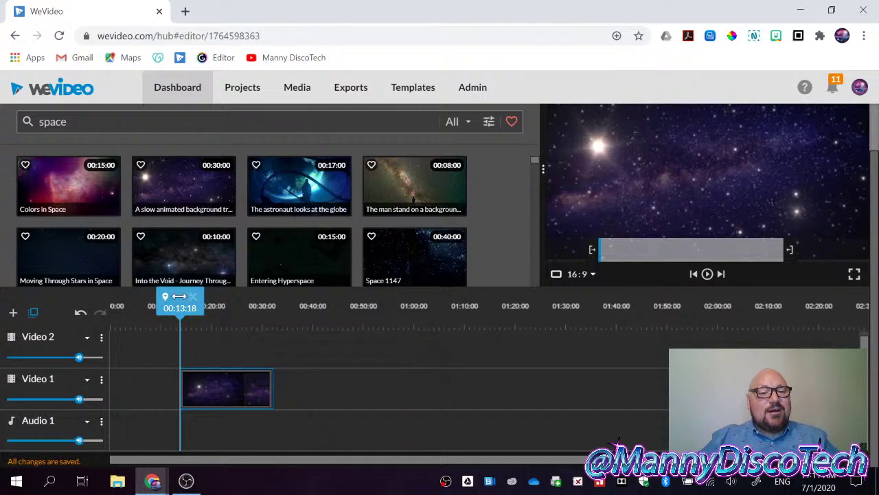
Split the space clip on Video 1 into two pieces at about the 20-second mark.
{"action": "left_click_drag", "start_coordinate": [177, 296], "coordinate": [246, 307]}
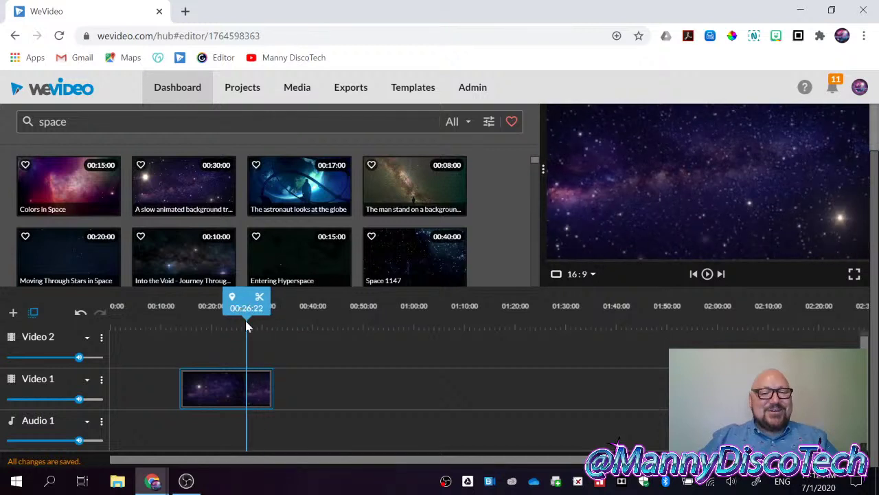
{"action": "left_click", "coordinate": [241, 402]}
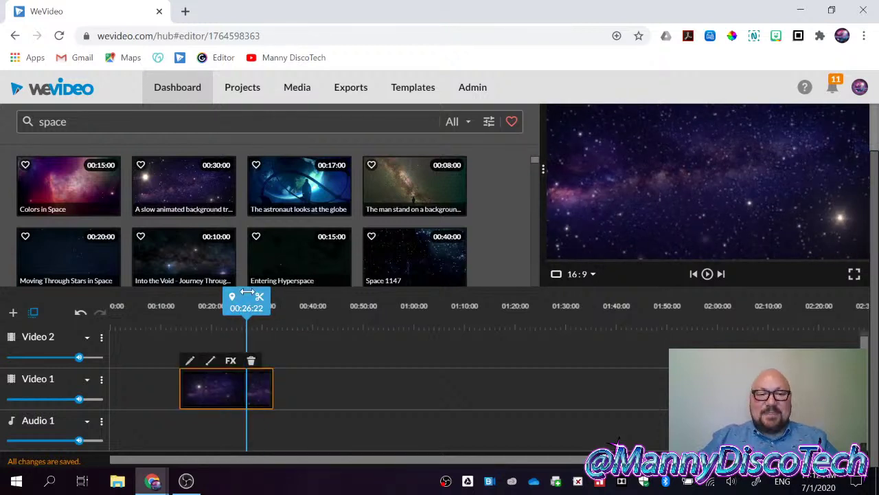
{"action": "mouse_move", "coordinate": [245, 297]}
{"action": "left_mouse_down"}
{"action": "mouse_move", "coordinate": [236, 296]}
{"action": "mouse_move", "coordinate": [243, 297]}
{"action": "left_mouse_up"}
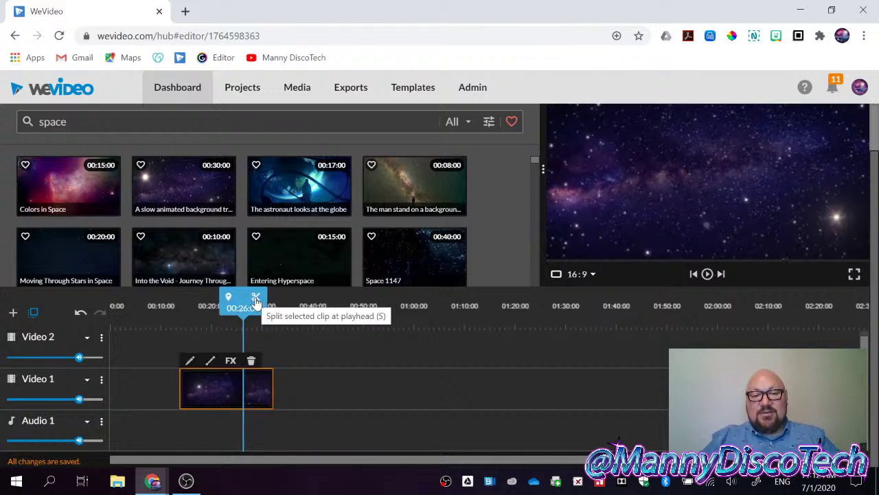
{"action": "left_click", "coordinate": [255, 303]}
{"action": "left_click_drag", "start_coordinate": [255, 303], "coordinate": [214, 297]}
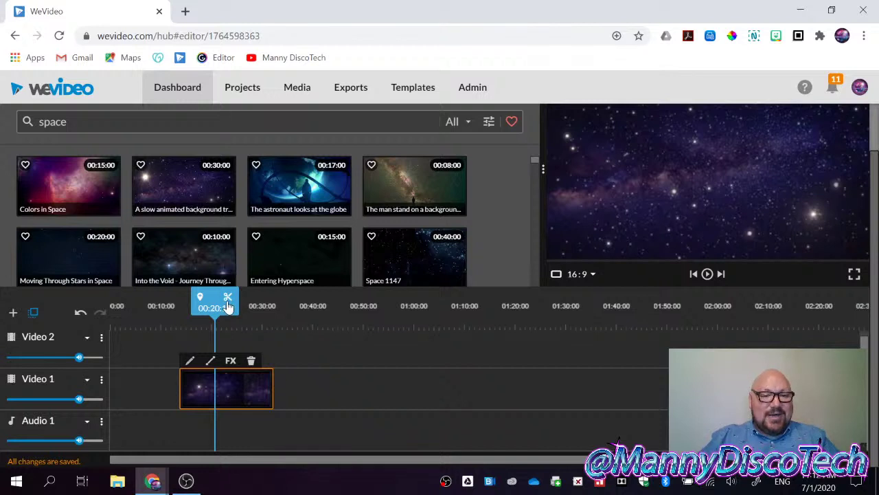
{"action": "left_click", "coordinate": [228, 300]}
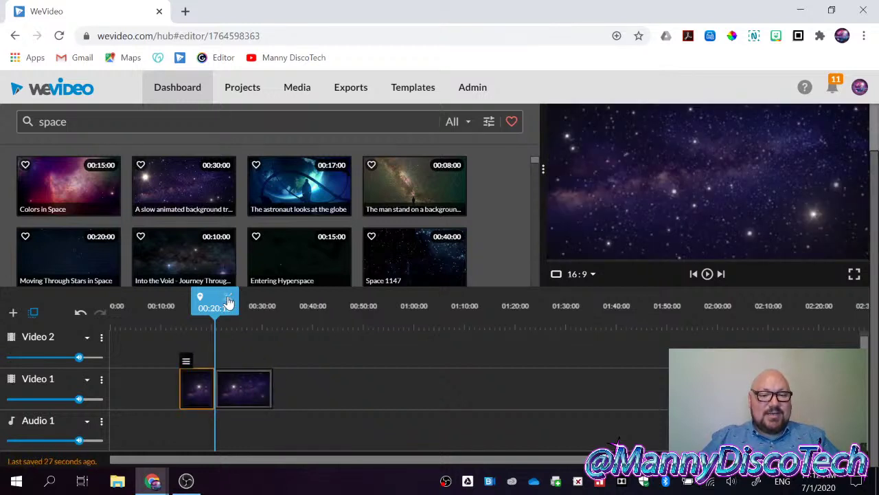
Delete the first piece of the split space clip on Video 1 and extend the remaining piece's start back to about 00:16:21.
{"action": "key", "text": "Delete"}
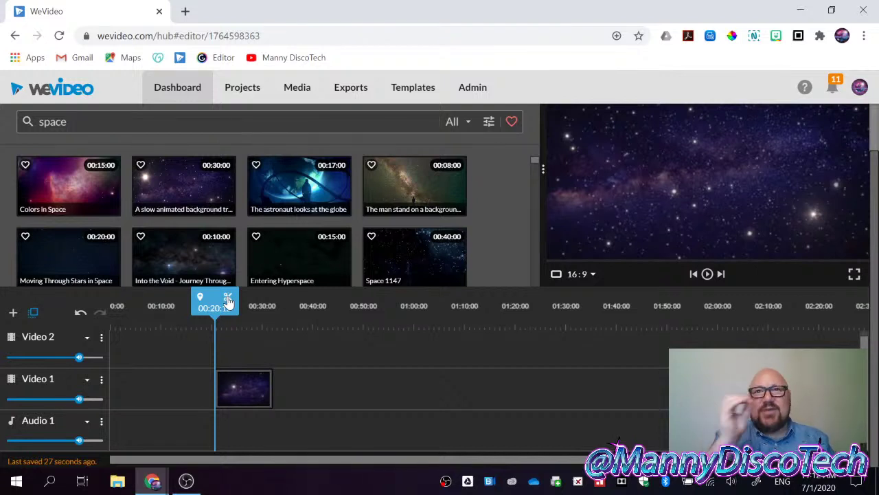
{"action": "left_click", "coordinate": [250, 394]}
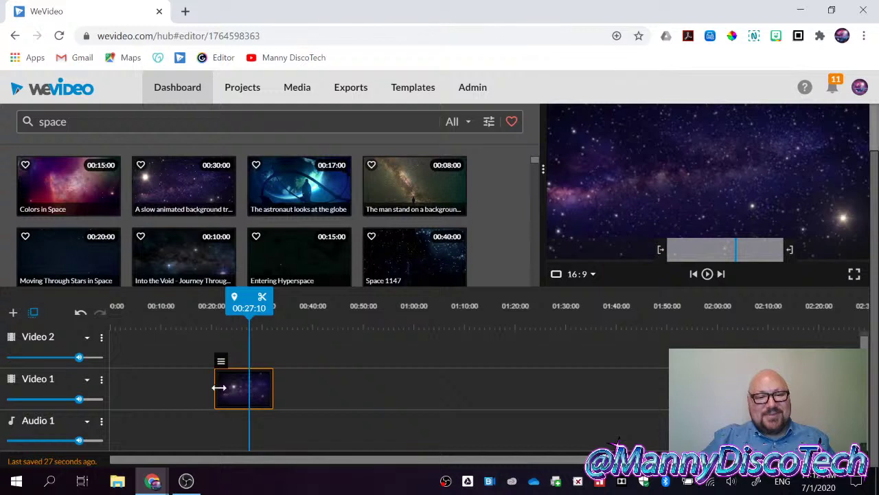
{"action": "left_click", "coordinate": [214, 389]}
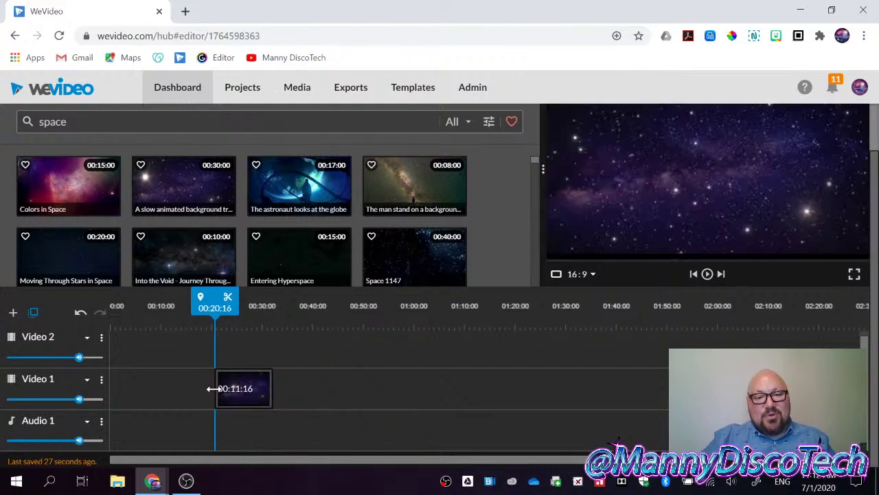
{"action": "left_click_drag", "start_coordinate": [215, 389], "coordinate": [196, 388]}
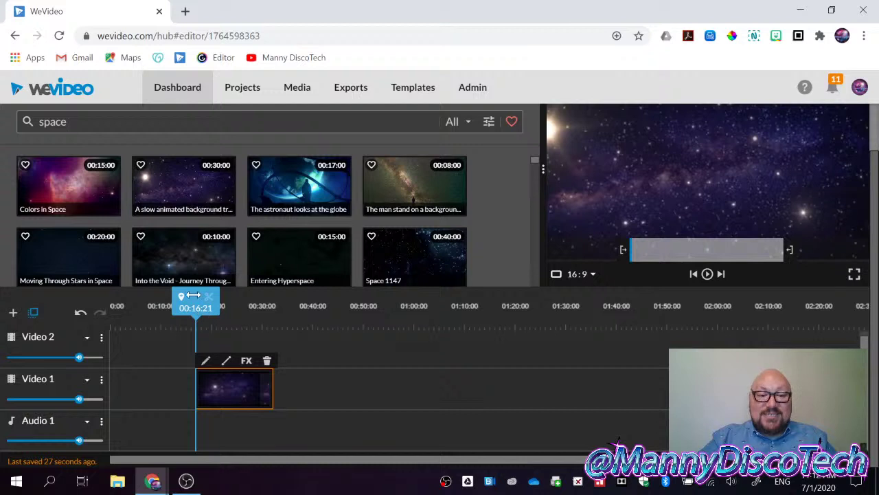
Split the space clip at about 00:23 and move its second piece onto Video 2, above the first piece.
{"action": "left_click_drag", "start_coordinate": [193, 298], "coordinate": [228, 297]}
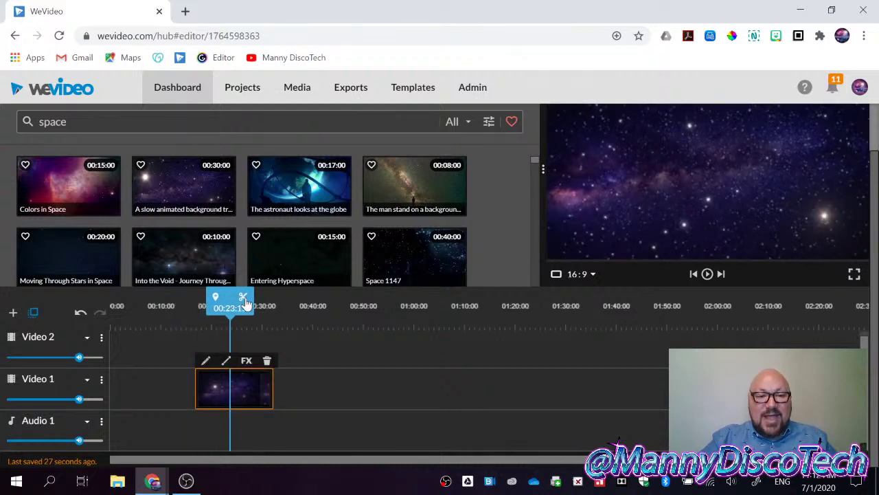
{"action": "left_click", "coordinate": [243, 297]}
{"action": "left_click_drag", "start_coordinate": [261, 391], "coordinate": [144, 350]}
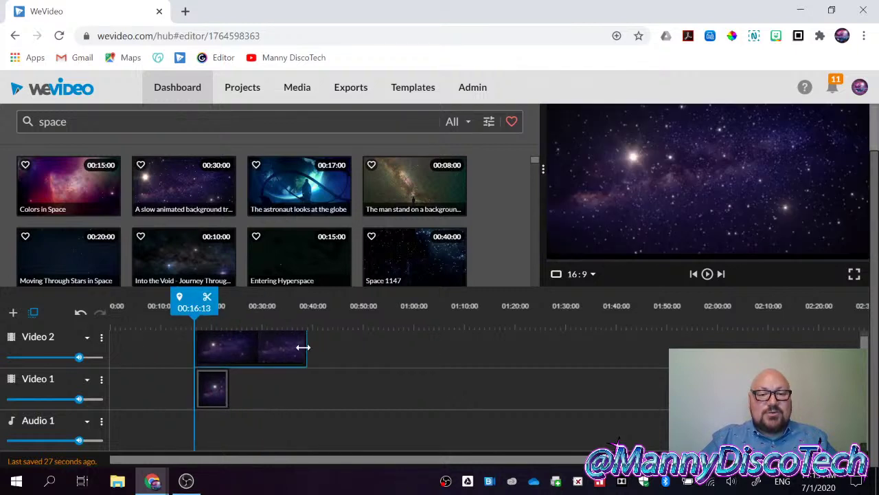
Extend the Video 2 piece's end to full length and stretch the Video 1 piece to span about 00:09:19 to 00:39:17.
{"action": "left_click_drag", "start_coordinate": [305, 348], "coordinate": [345, 347]}
{"action": "left_click_drag", "start_coordinate": [227, 389], "coordinate": [376, 381]}
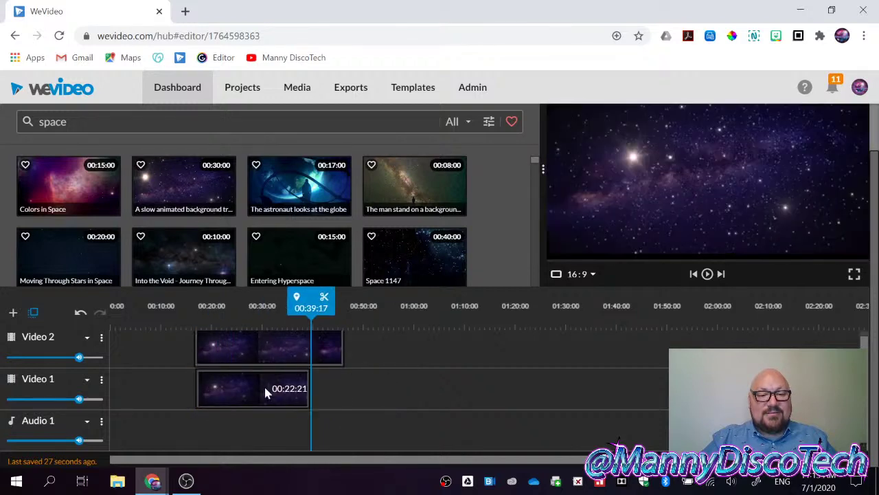
{"action": "left_click_drag", "start_coordinate": [197, 388], "coordinate": [109, 389]}
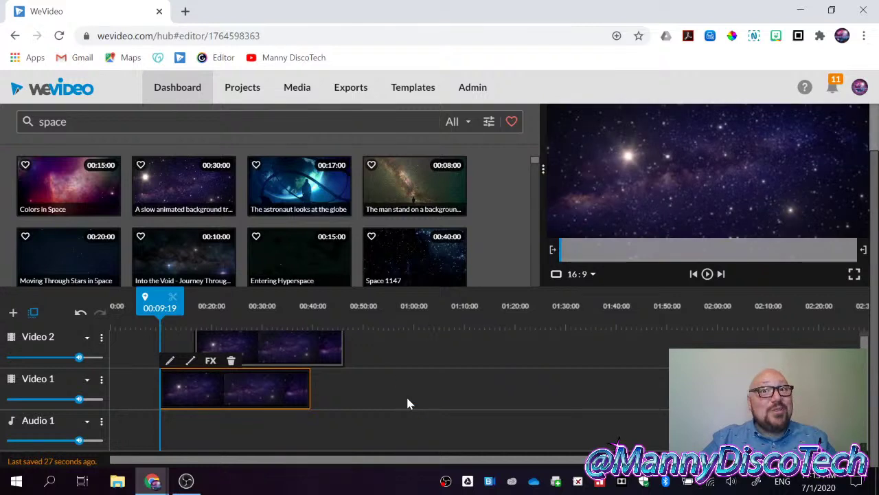
Move the Video 2 clip onto Video 1 at about 00:54:13 and split it at about 00:59:23.
{"action": "scroll", "coordinate": [409, 403], "scroll_direction": "up", "scroll_amount": 1}
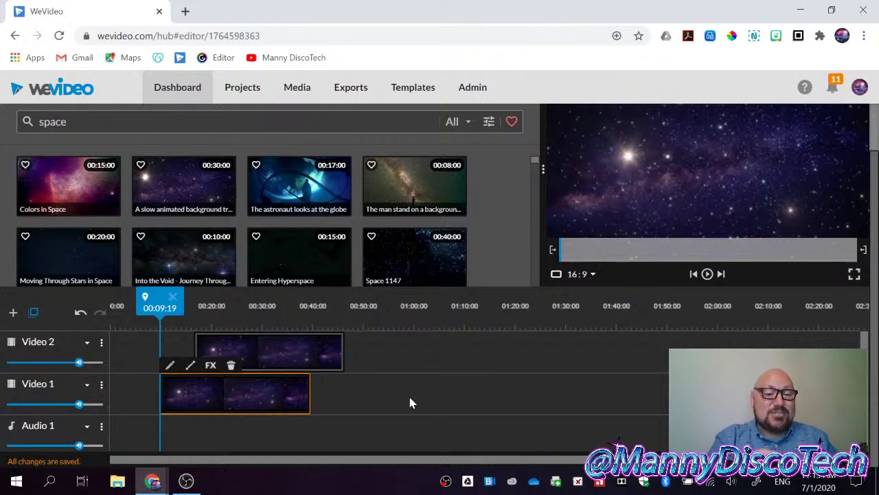
{"action": "left_click_drag", "start_coordinate": [307, 347], "coordinate": [508, 389]}
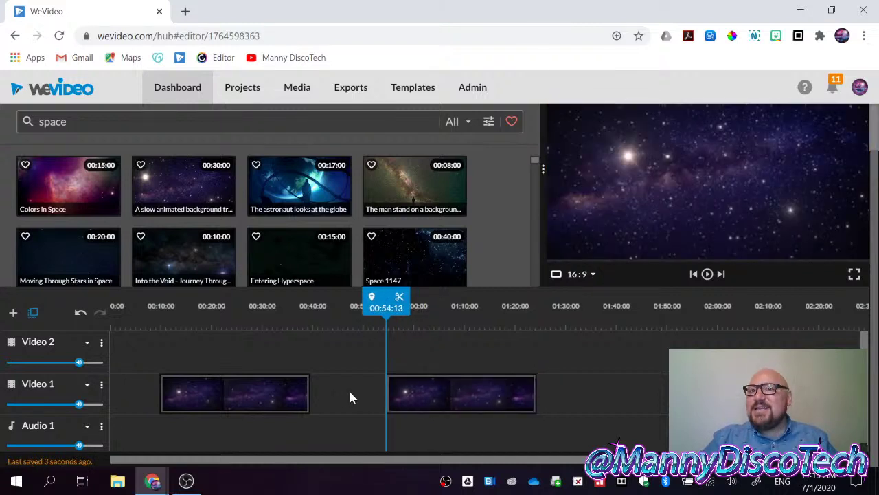
{"action": "left_click_drag", "start_coordinate": [383, 299], "coordinate": [410, 298]}
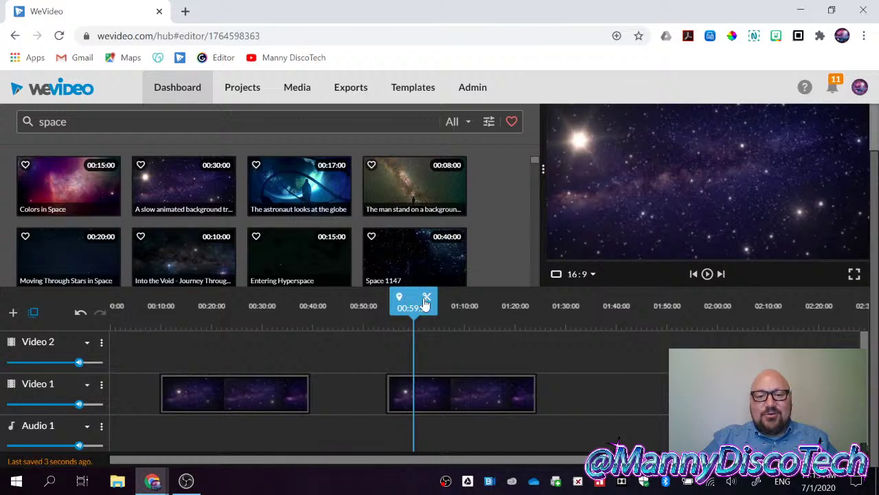
Extend the short middle piece on Video 1 back to the first clip, filling the gap up to the third piece at 00:59:23.
{"action": "left_click_drag", "start_coordinate": [398, 392], "coordinate": [320, 392]}
{"action": "left_click", "coordinate": [390, 392]}
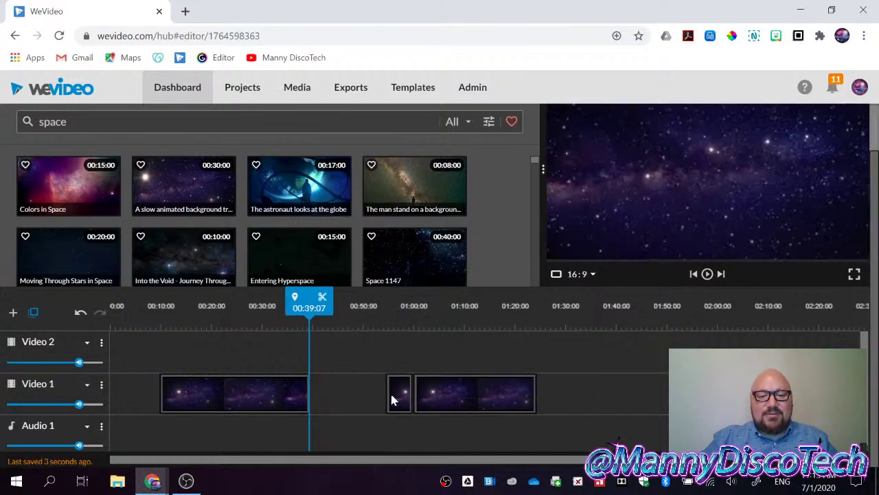
{"action": "left_click_drag", "start_coordinate": [398, 395], "coordinate": [421, 388]}
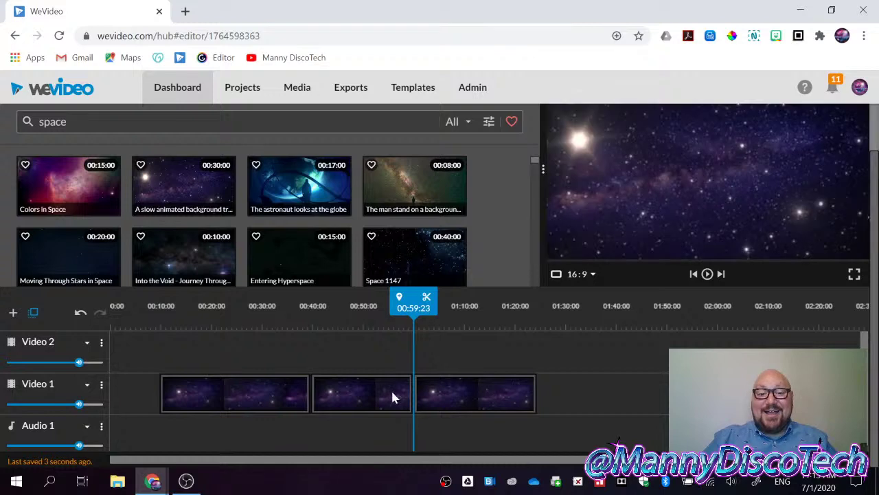
Delete the second and third space pieces on Video 1, keeping only the first clip.
{"action": "left_click", "coordinate": [391, 389]}
{"action": "key", "text": "Delete"}
{"action": "left_click", "coordinate": [425, 388]}
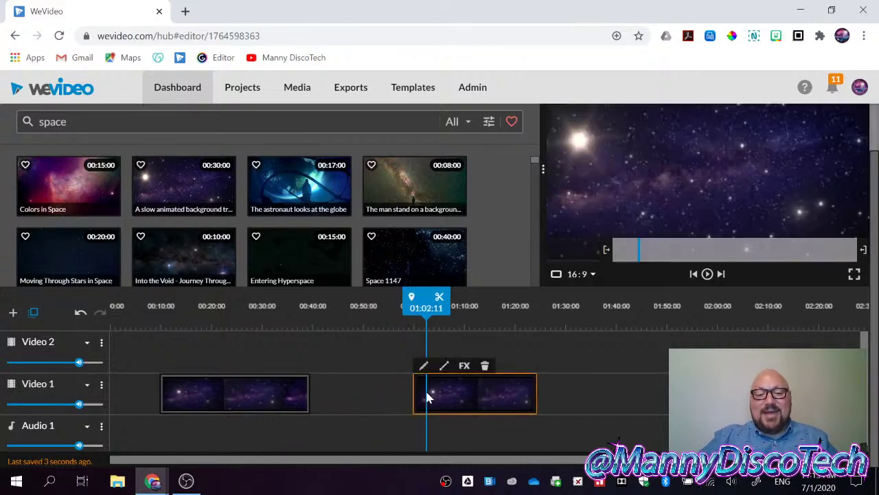
{"action": "key", "text": "Delete"}
Move the remaining space clip to the start of Video 1 and trim its end to about 00:17:23, previewing the result.
{"action": "left_click", "coordinate": [291, 377]}
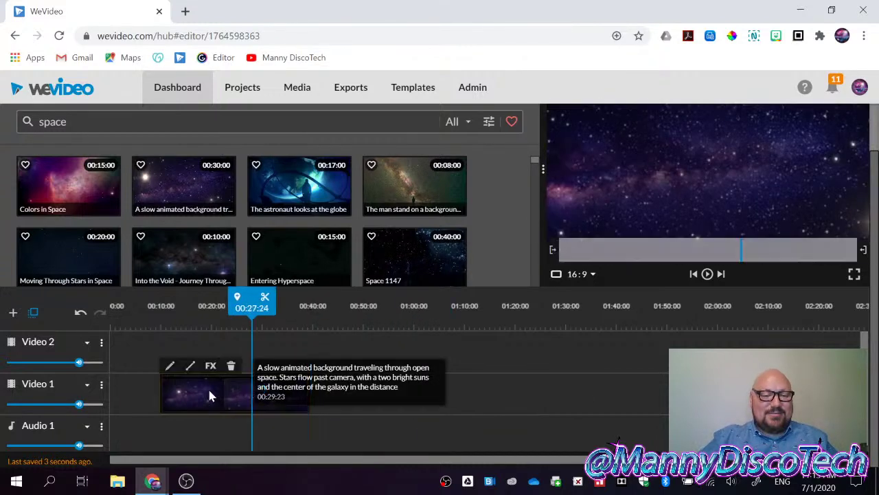
{"action": "left_click_drag", "start_coordinate": [208, 387], "coordinate": [177, 387]}
{"action": "left_click_drag", "start_coordinate": [256, 392], "coordinate": [200, 393]}
{"action": "left_click_drag", "start_coordinate": [185, 296], "coordinate": [149, 296]}
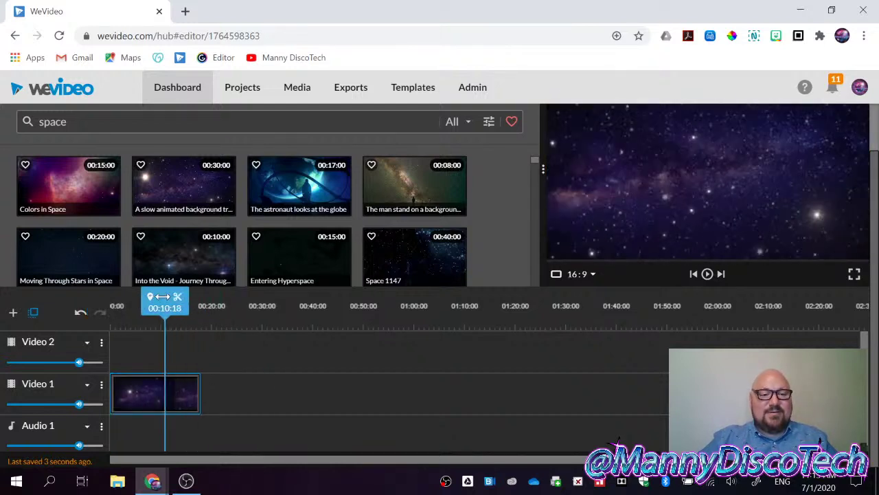
{"action": "left_click", "coordinate": [708, 274]}
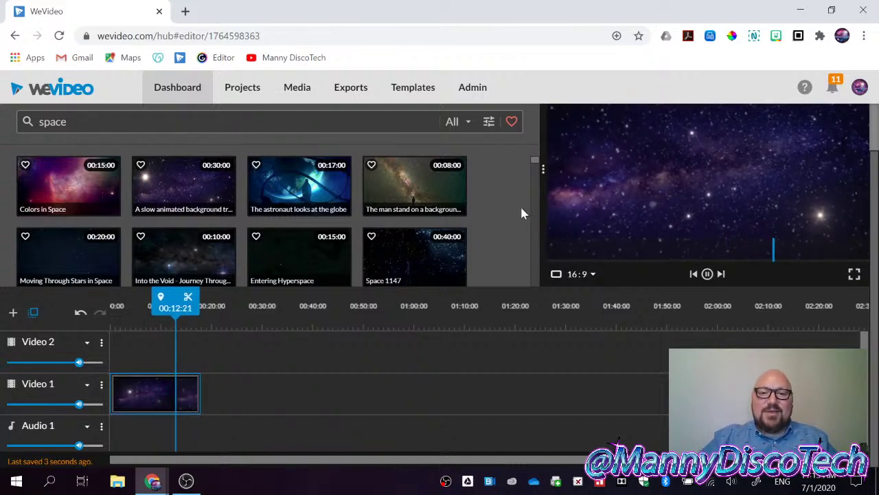
Filter the space stock results to Audio and preview the Space Ambience track at a lower system volume.
{"action": "left_click", "coordinate": [467, 125]}
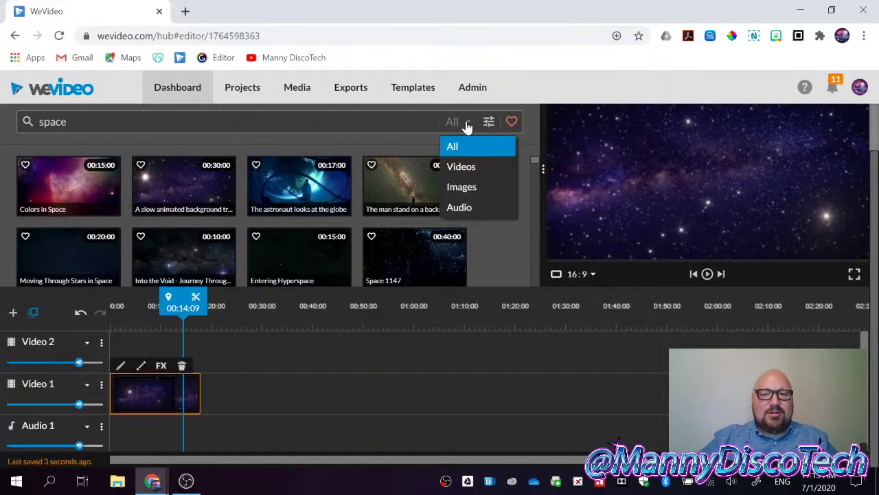
{"action": "left_click", "coordinate": [477, 208]}
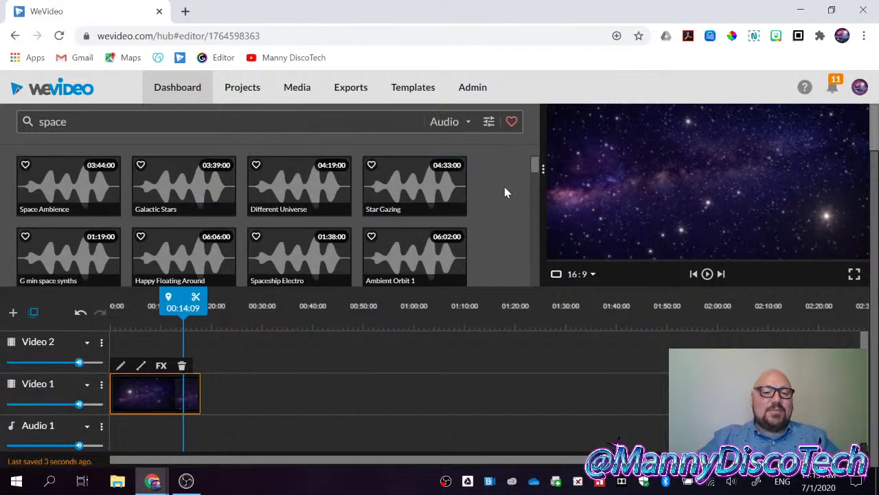
{"action": "left_click", "coordinate": [59, 191]}
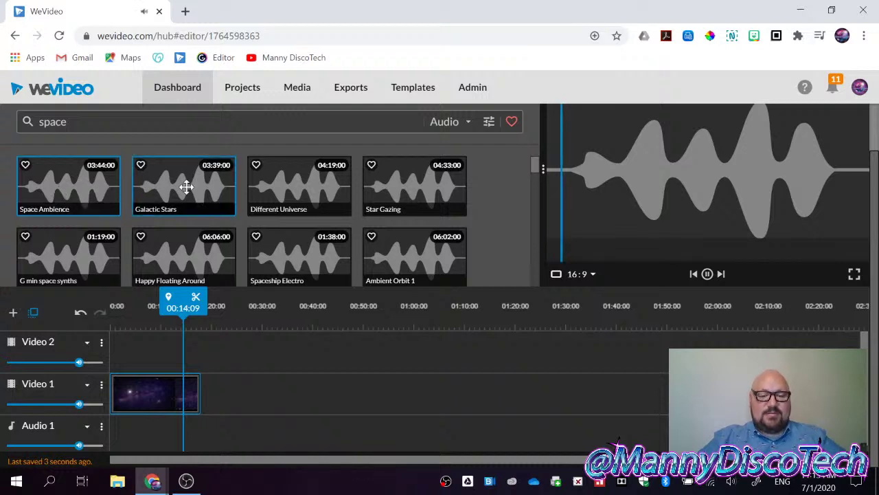
{"action": "key", "text": "XF86AudioLowerVolume"}
{"action": "key", "text": "XF86AudioLowerVolume"}
{"action": "key", "text": "XF86AudioLowerVolume"}
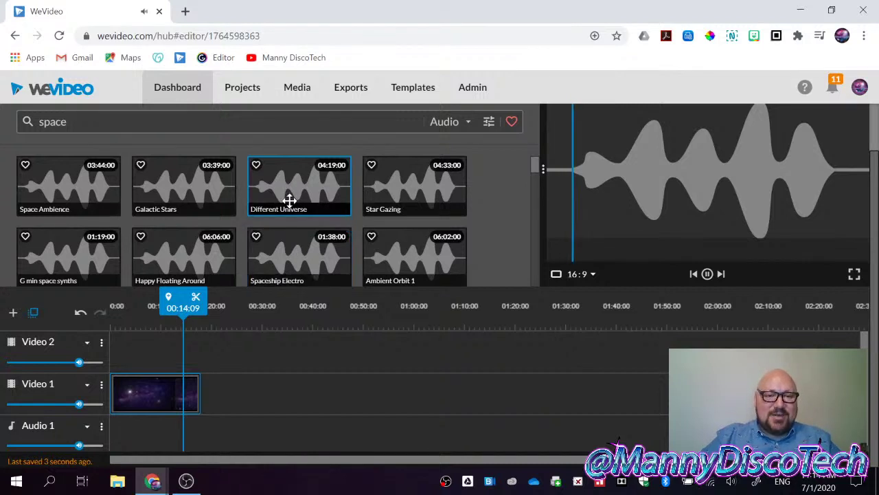
Place the Different Universe track at the start of Audio 1 and compare its length with the space clip.
{"action": "left_click_drag", "start_coordinate": [288, 197], "coordinate": [131, 423]}
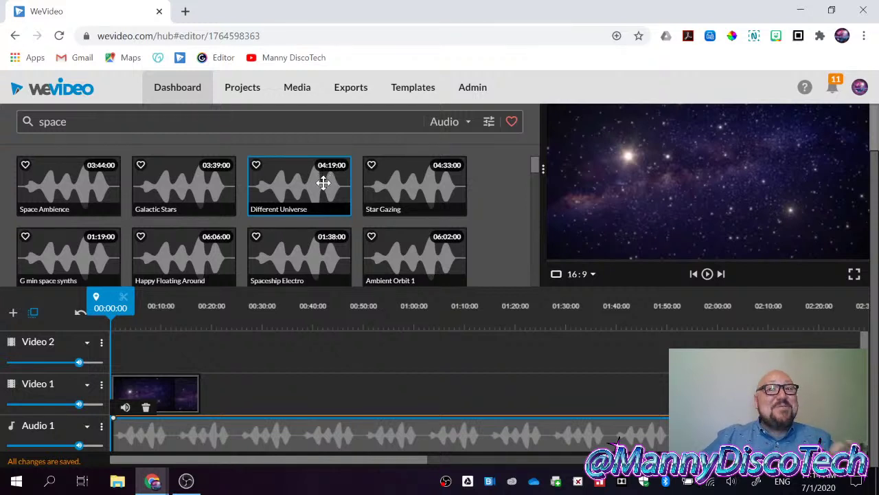
{"action": "mouse_move", "coordinate": [188, 391]}
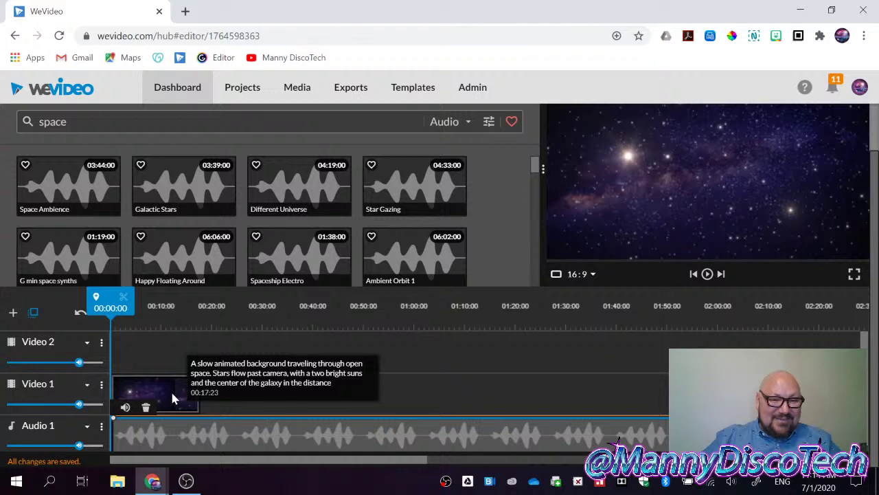
{"action": "left_click", "coordinate": [172, 397]}
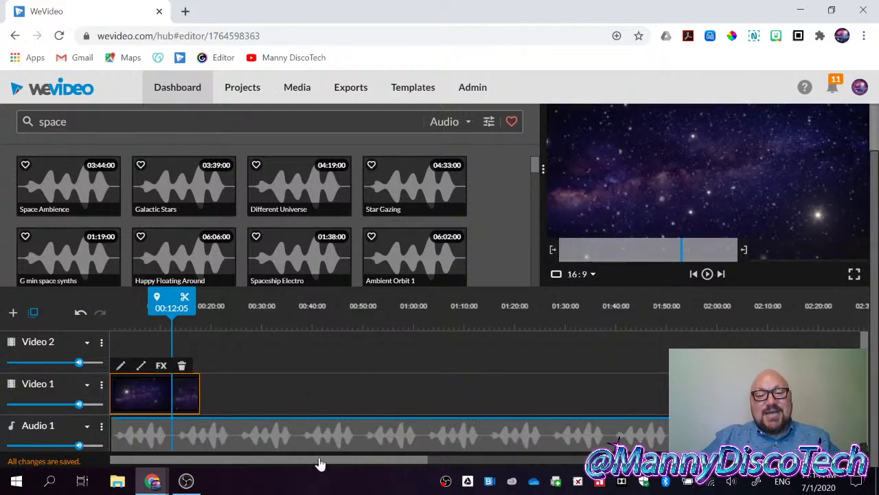
{"action": "left_click_drag", "start_coordinate": [320, 465], "coordinate": [576, 466]}
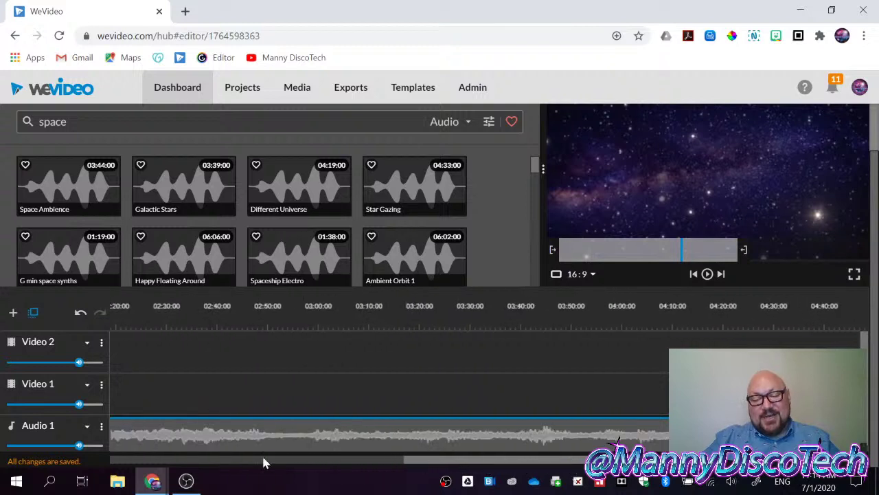
{"action": "left_click_drag", "start_coordinate": [447, 465], "coordinate": [134, 465]}
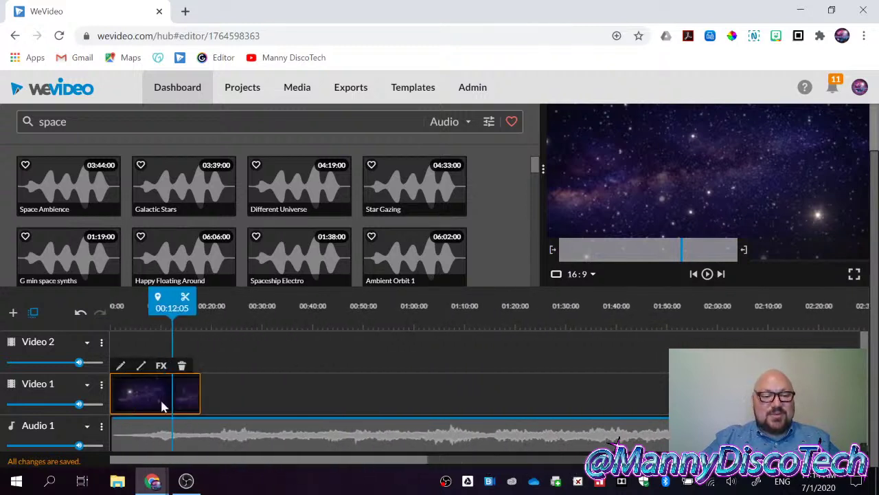
Split the Different Universe audio at about 00:20:09 and delete the portion after the split.
{"action": "left_click_drag", "start_coordinate": [172, 412], "coordinate": [216, 431]}
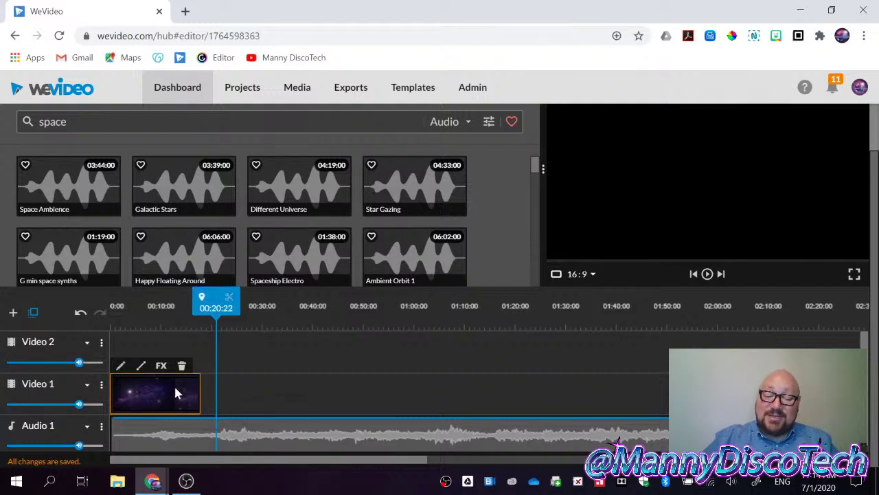
{"action": "left_click", "coordinate": [214, 443]}
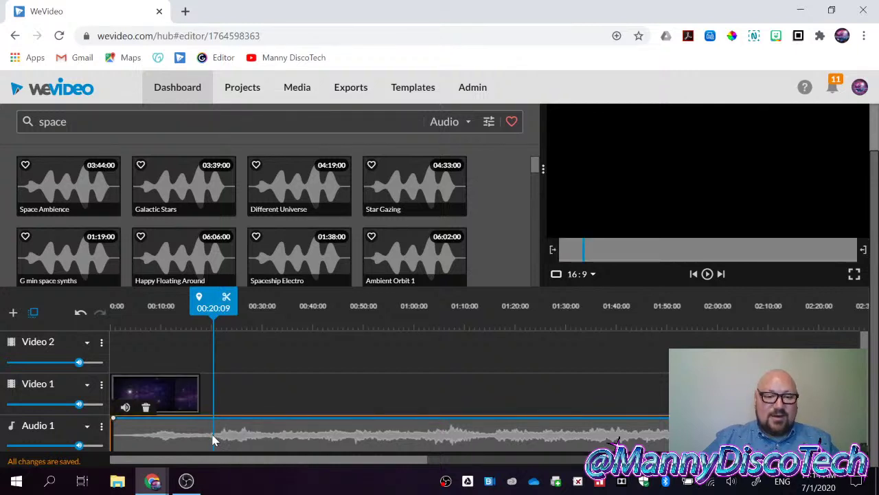
{"action": "left_click", "coordinate": [226, 298]}
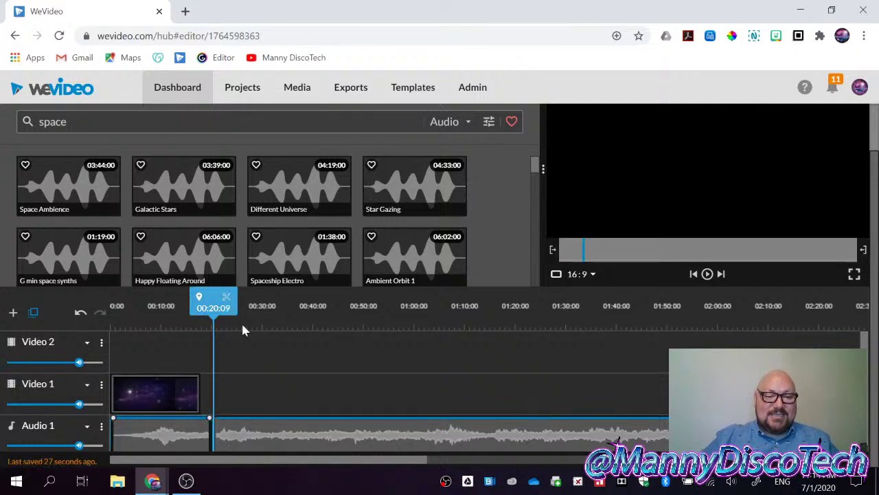
{"action": "left_click", "coordinate": [294, 439]}
{"action": "key", "text": "Delete"}
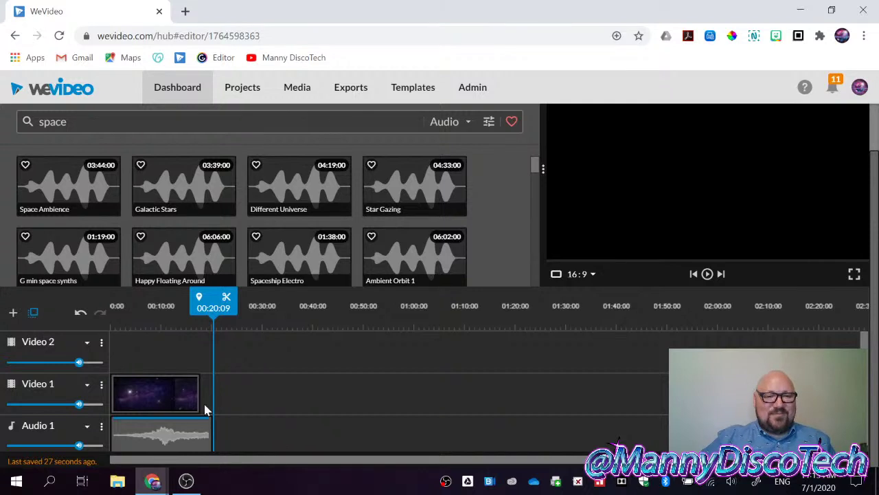
Trim the end of the Audio 1 track to 00:17:23 to match the space clip, and return the playhead to the start.
{"action": "left_click", "coordinate": [176, 443]}
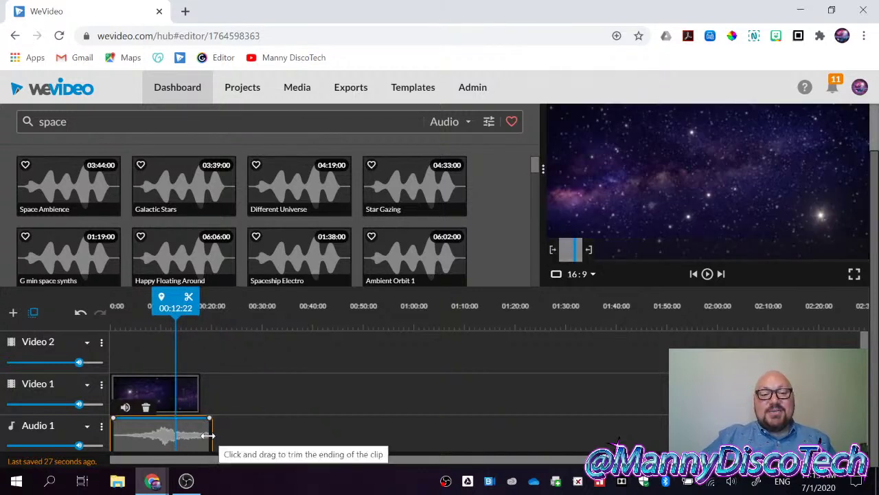
{"action": "left_click", "coordinate": [207, 435]}
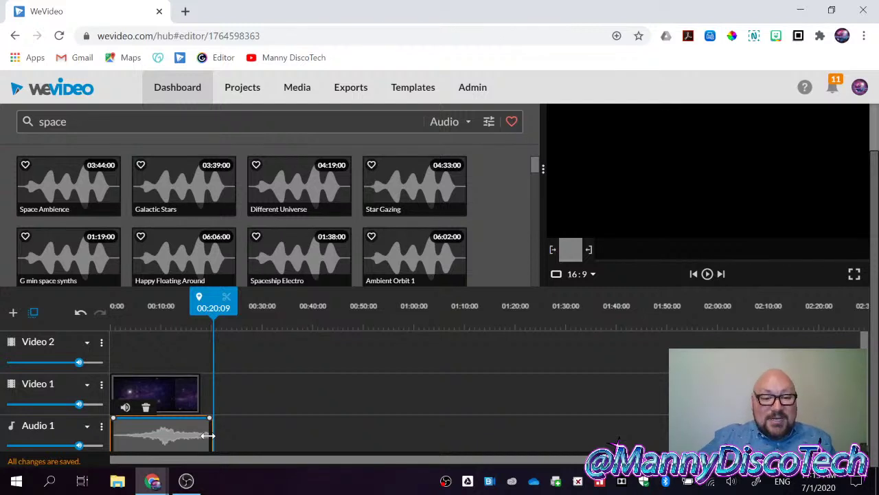
{"action": "left_click", "coordinate": [208, 435]}
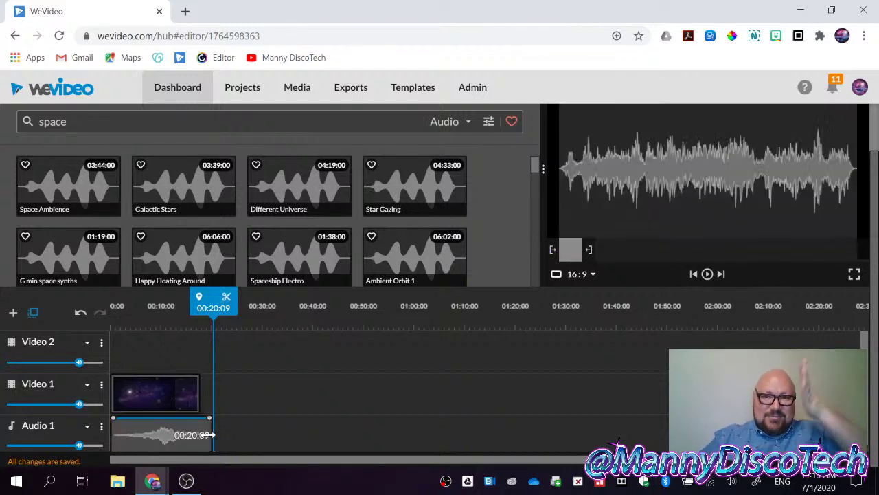
{"action": "left_click_drag", "start_coordinate": [208, 435], "coordinate": [203, 441]}
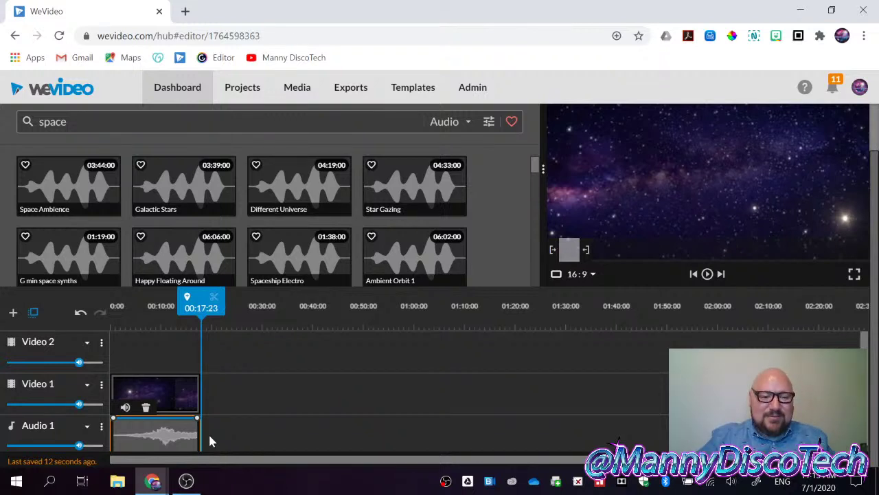
{"action": "left_click_drag", "start_coordinate": [200, 307], "coordinate": [110, 307]}
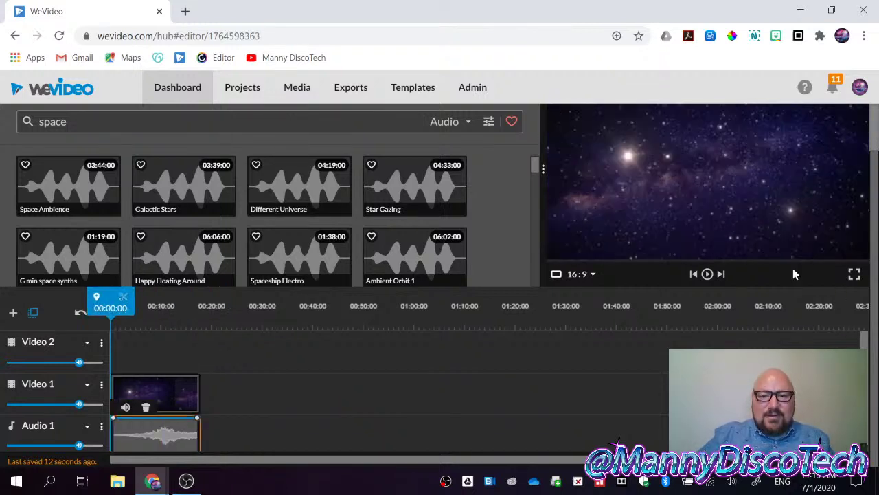
Play the project from the start to review the space clip with its Audio 1 background track.
{"action": "left_click", "coordinate": [707, 274]}
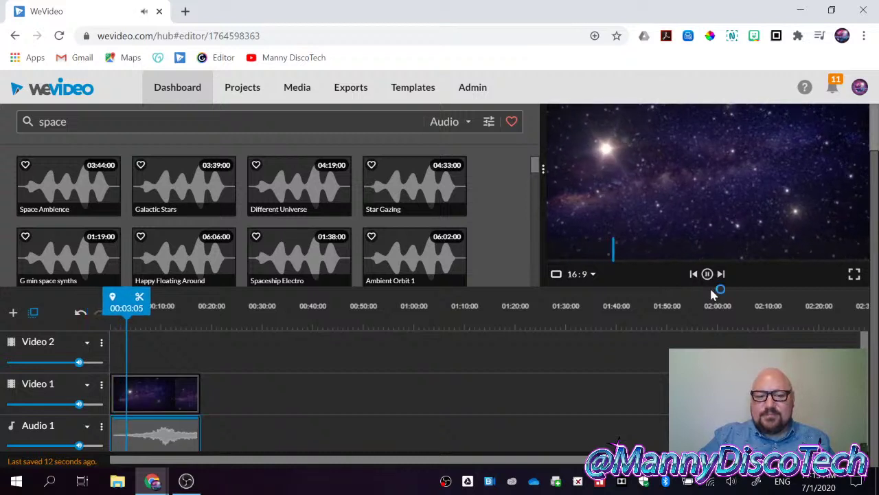
{"action": "scroll", "coordinate": [694, 346], "scroll_direction": "up", "scroll_amount": 1}
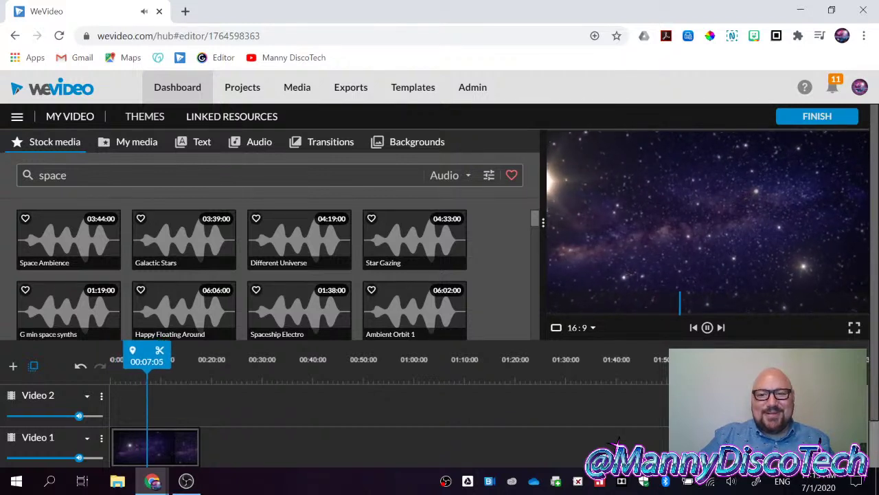
{"action": "left_click", "coordinate": [708, 328]}
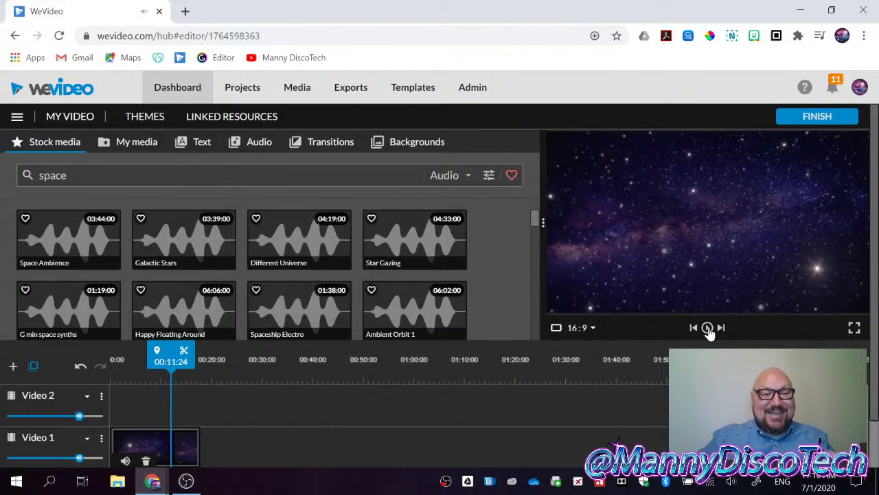
{"action": "scroll", "coordinate": [396, 414], "scroll_direction": "down", "scroll_amount": 1}
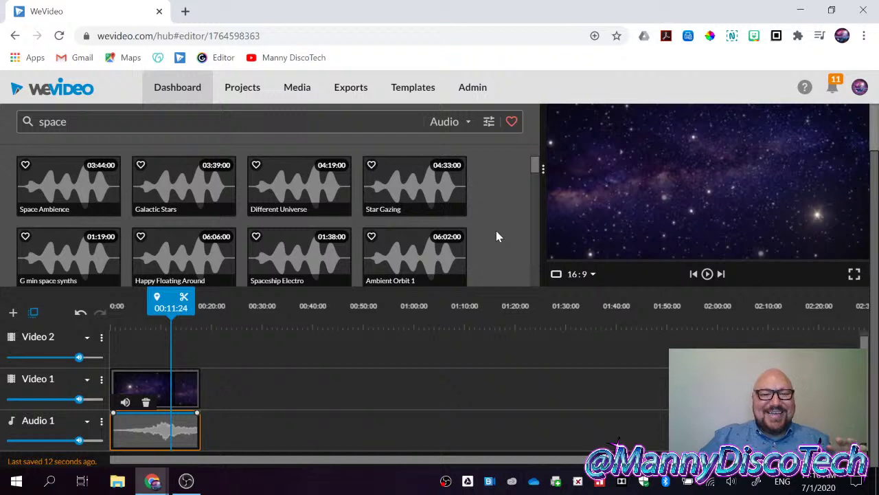
Browse the Motion text titles and preview Tiramisu - Title.
{"action": "scroll", "coordinate": [495, 237], "scroll_direction": "up", "scroll_amount": 1}
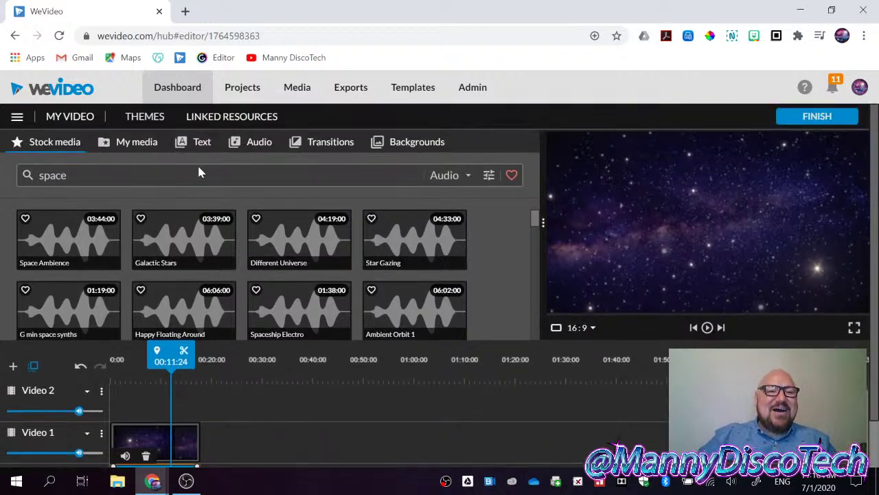
{"action": "left_click", "coordinate": [204, 145]}
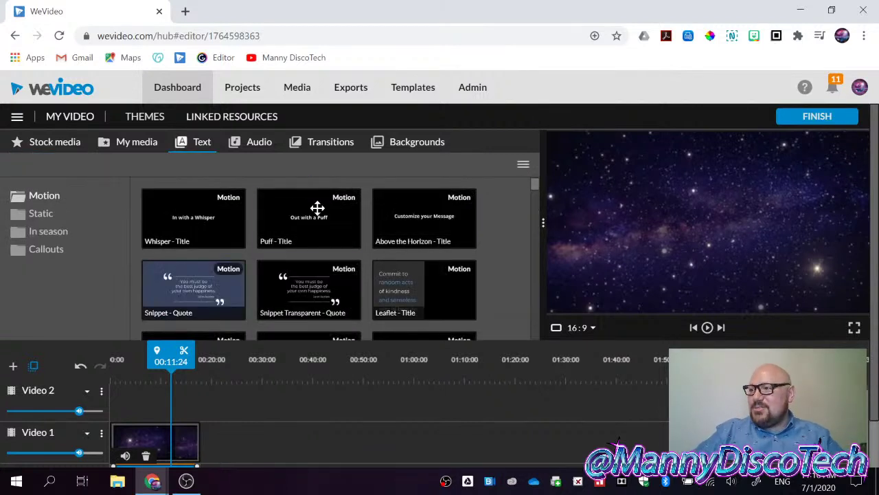
{"action": "scroll", "coordinate": [323, 229], "scroll_direction": "down", "scroll_amount": 3}
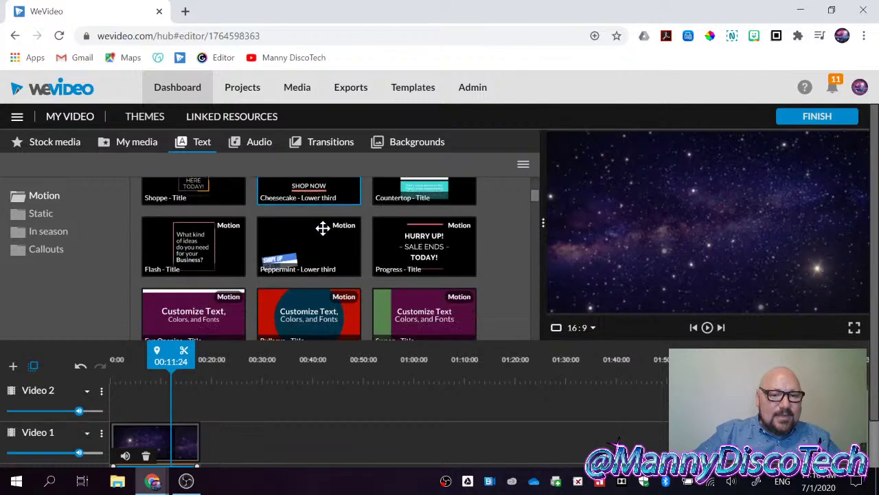
{"action": "scroll", "coordinate": [322, 229], "scroll_direction": "down", "scroll_amount": 6}
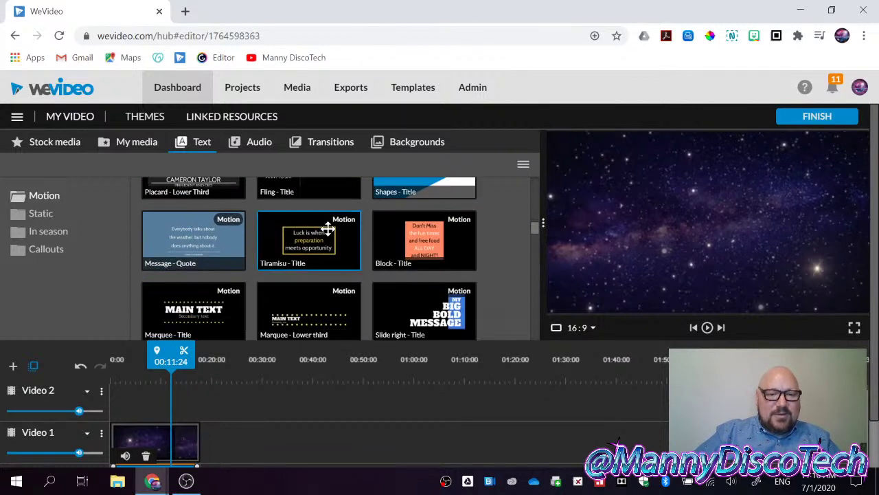
{"action": "left_click", "coordinate": [331, 248]}
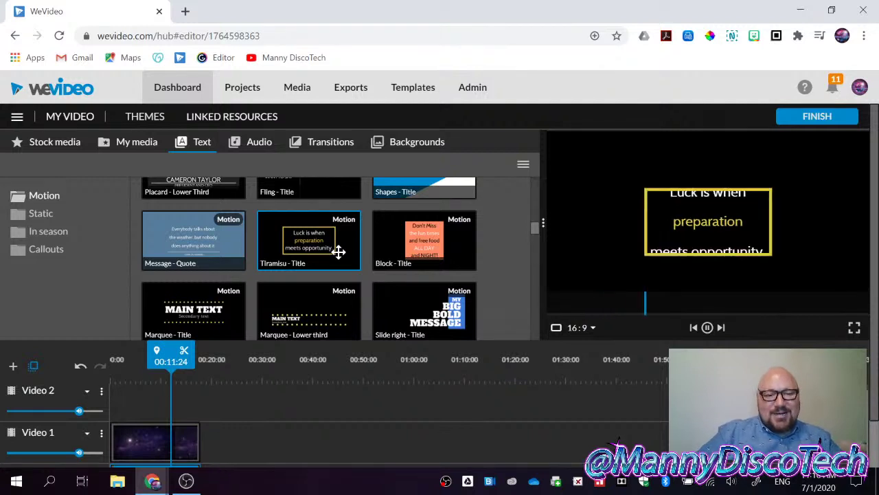
{"action": "scroll", "coordinate": [326, 424], "scroll_direction": "down", "scroll_amount": 1}
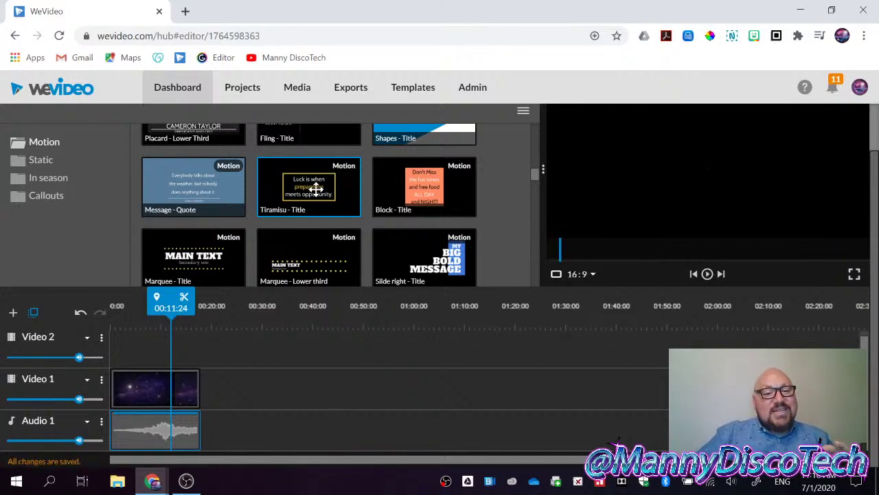
Place Tiramisu - Title on Video 2 at about 00:04:05 and scrub through it to check the overlay on the space clip.
{"action": "left_click_drag", "start_coordinate": [306, 190], "coordinate": [150, 348]}
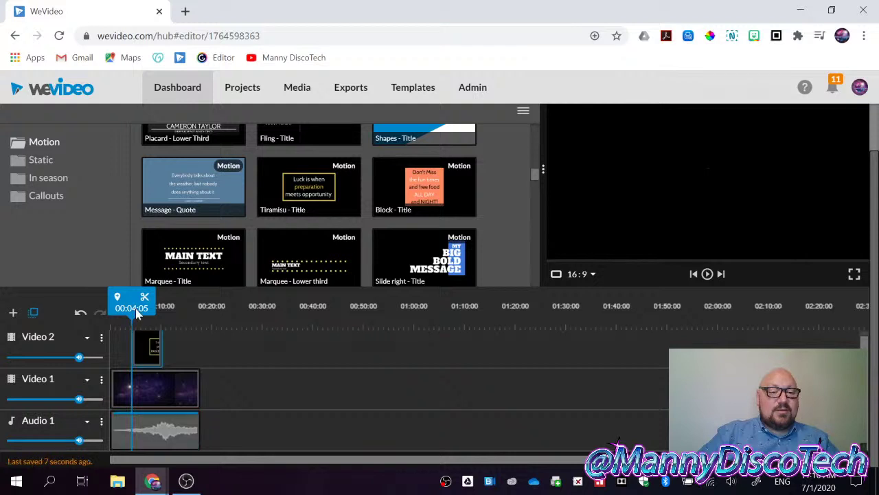
{"action": "left_click_drag", "start_coordinate": [126, 295], "coordinate": [149, 295]}
{"action": "left_click", "coordinate": [147, 349]}
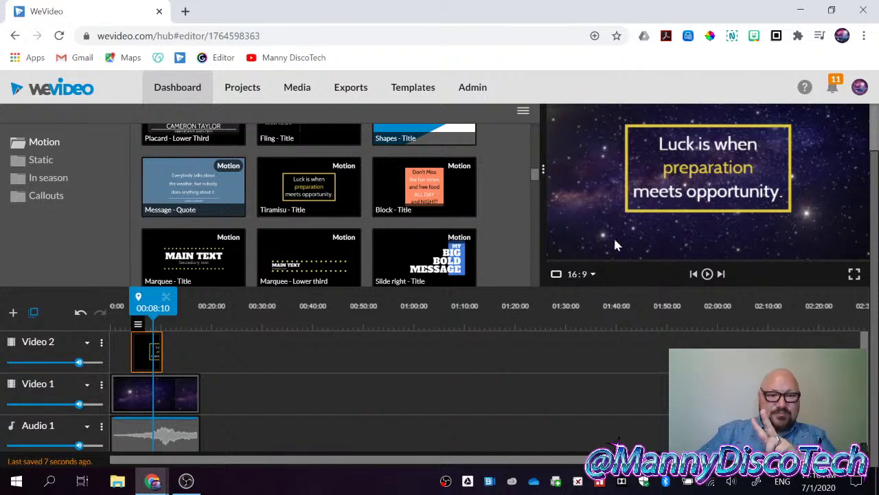
{"action": "left_click_drag", "start_coordinate": [150, 299], "coordinate": [145, 298]}
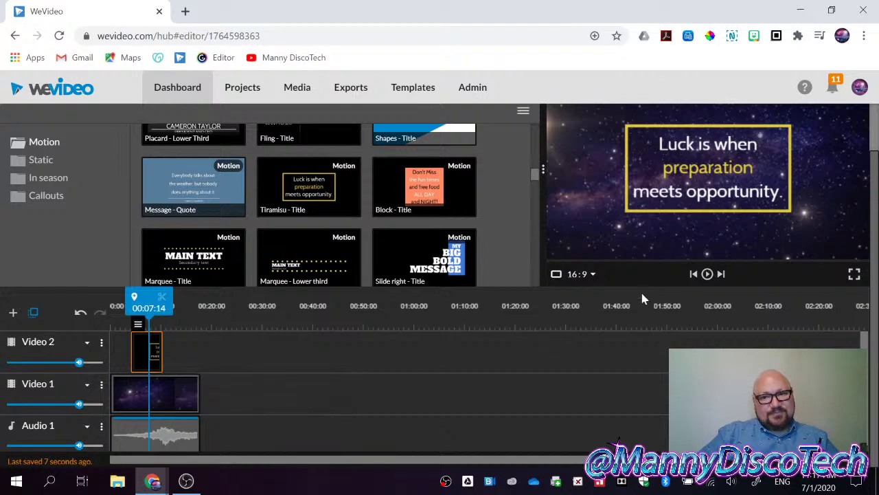
{"action": "scroll", "coordinate": [612, 230], "scroll_direction": "up", "scroll_amount": 1}
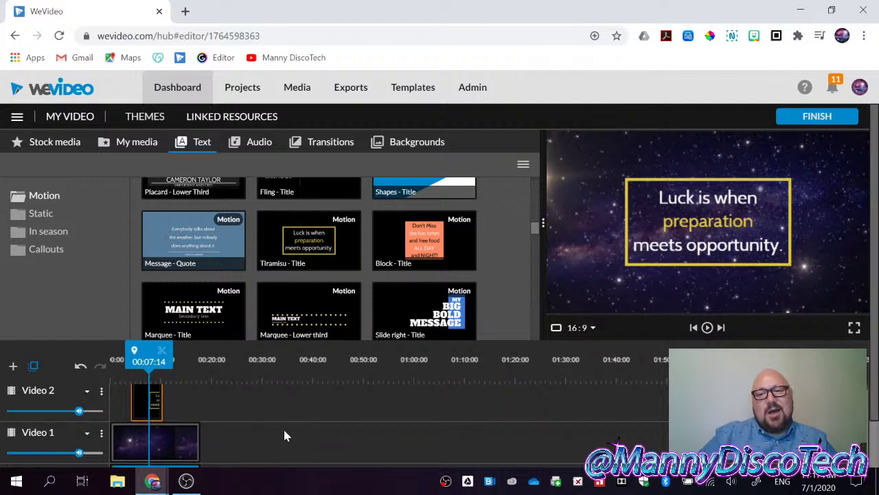
{"action": "scroll", "coordinate": [872, 204], "scroll_direction": "down", "scroll_amount": 1}
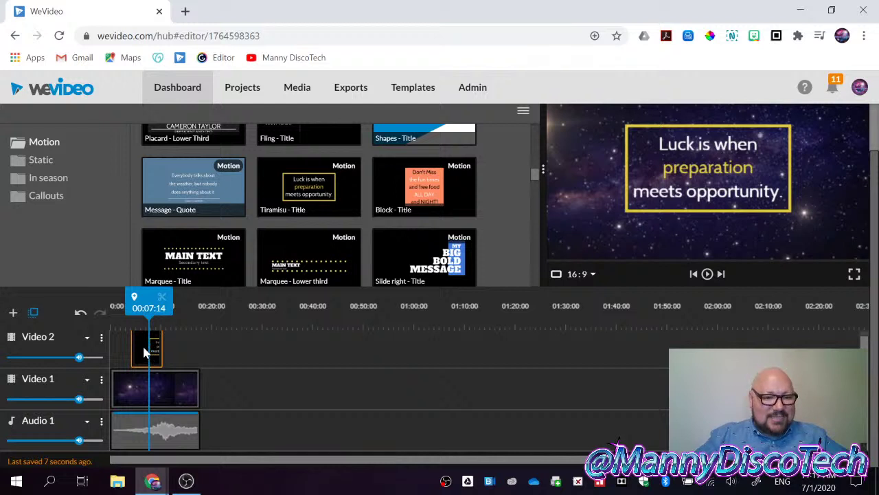
Try moving the Tiramisu title to the start of Video 1 with Insert and push, play it, and undo the move.
{"action": "left_click_drag", "start_coordinate": [142, 347], "coordinate": [122, 392]}
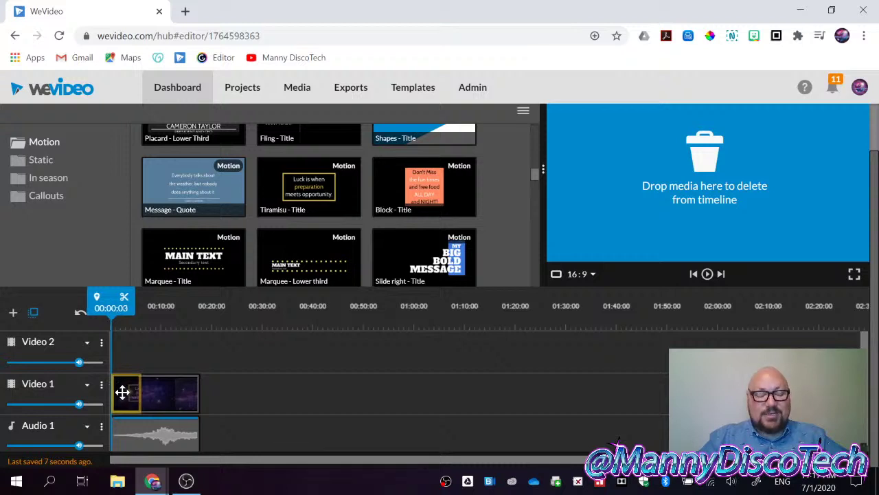
{"action": "left_click_drag", "start_coordinate": [122, 392], "coordinate": [123, 391]}
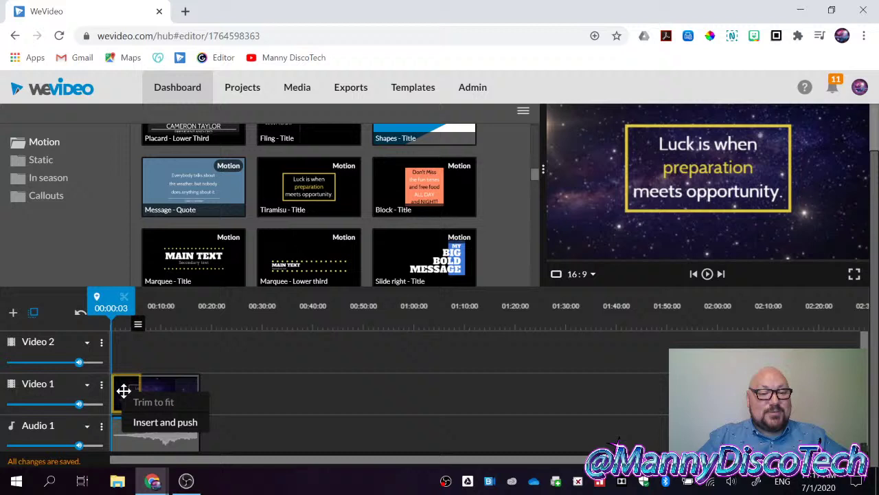
{"action": "left_click", "coordinate": [167, 422]}
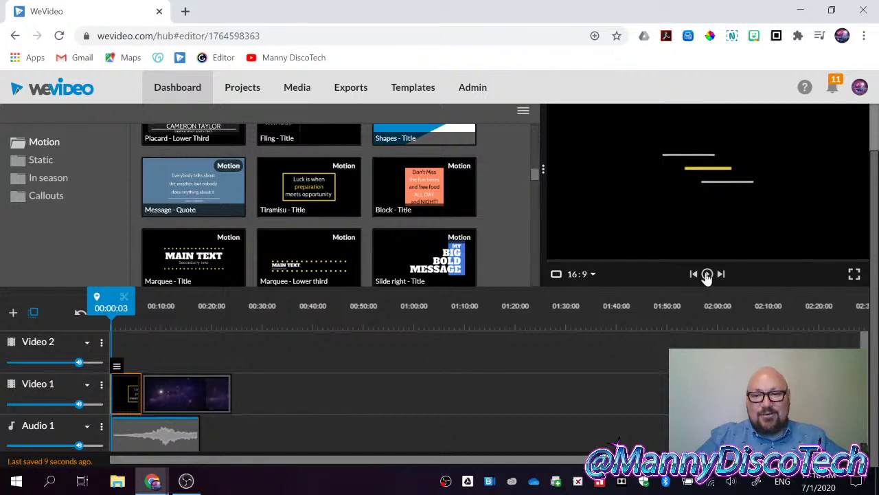
{"action": "left_click", "coordinate": [707, 275]}
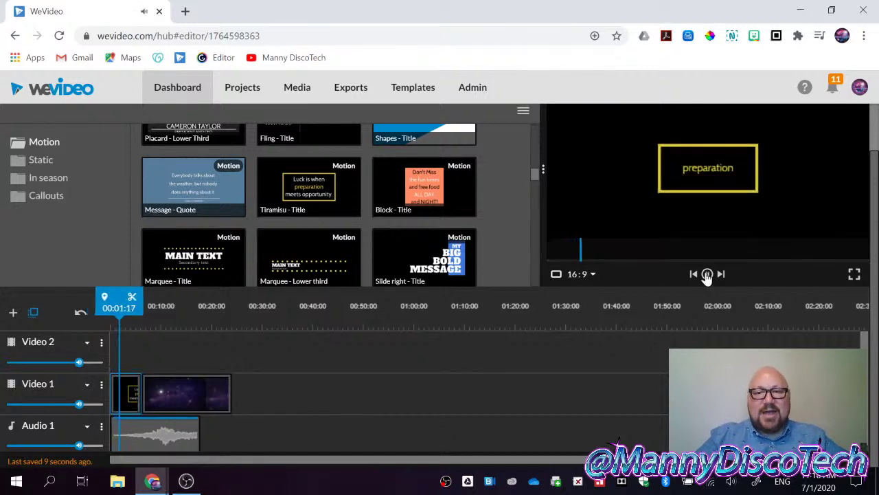
{"action": "left_click", "coordinate": [707, 274]}
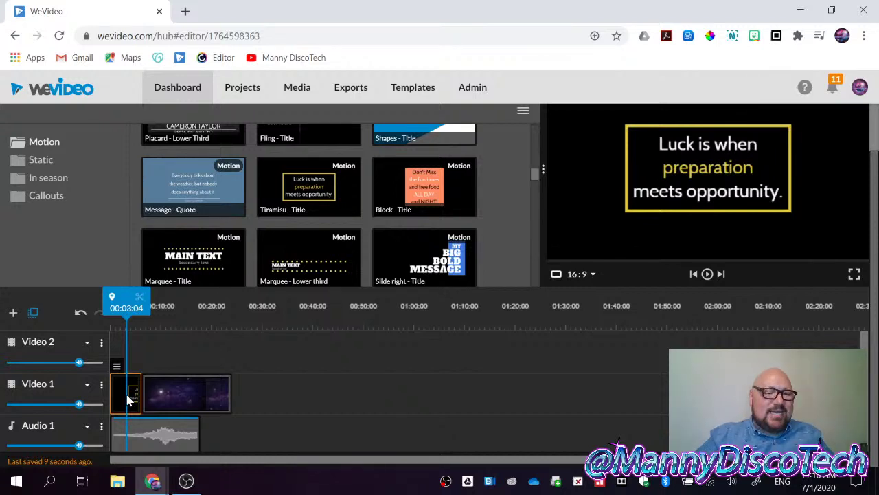
{"action": "left_click", "coordinate": [81, 313]}
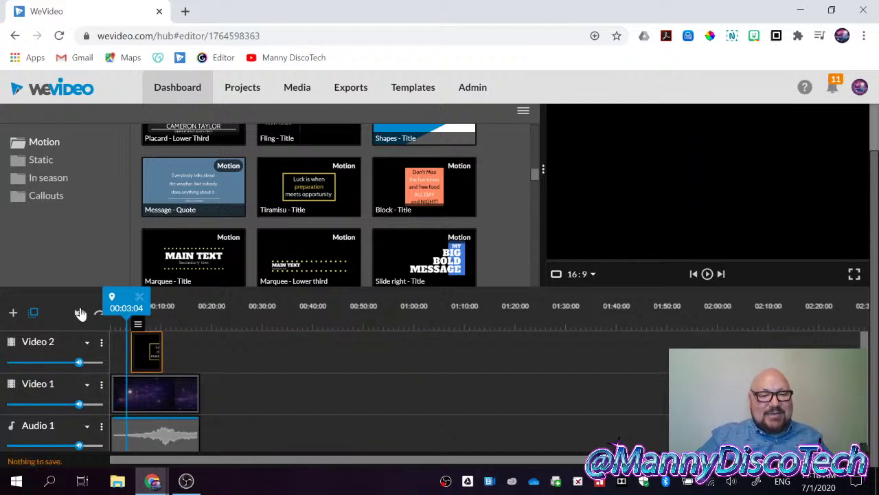
Play the timeline from the start and replay the part where the Tiramisu title animates over the space clip.
{"action": "left_click_drag", "start_coordinate": [140, 296], "coordinate": [110, 296]}
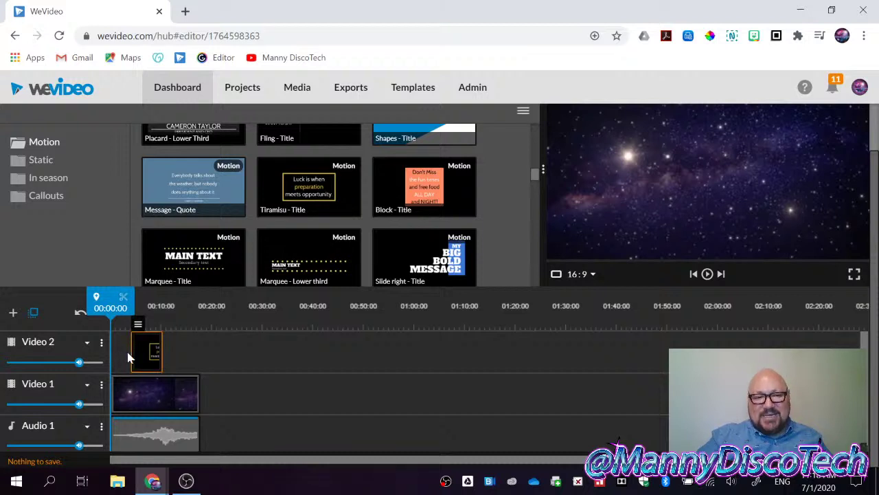
{"action": "left_click", "coordinate": [707, 275]}
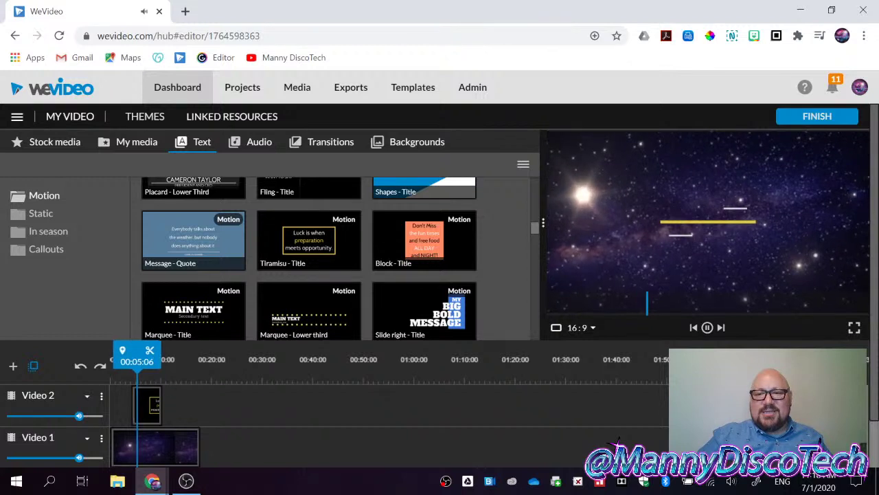
{"action": "left_click", "coordinate": [708, 329]}
{"action": "left_click_drag", "start_coordinate": [138, 351], "coordinate": [123, 347]}
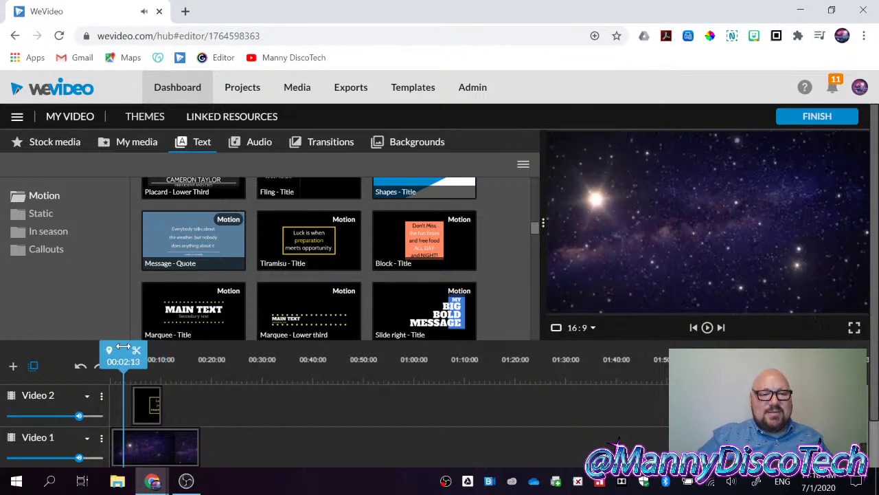
{"action": "left_click", "coordinate": [708, 328]}
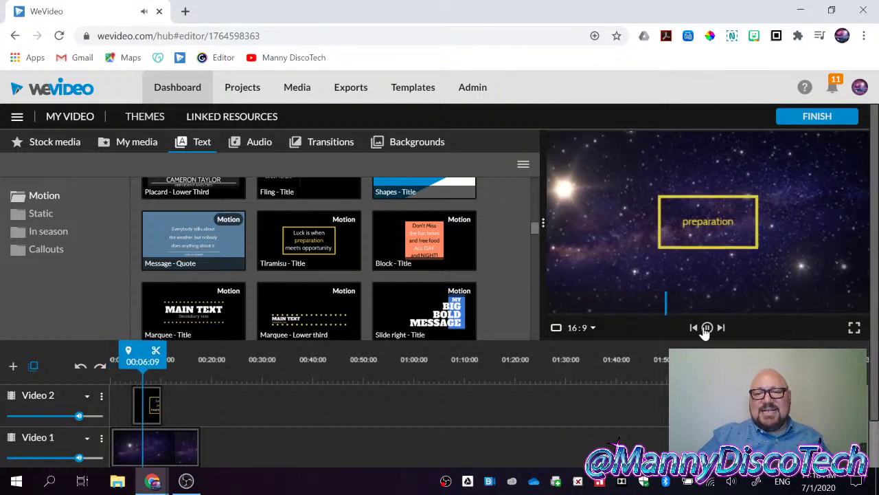
{"action": "left_click", "coordinate": [708, 327]}
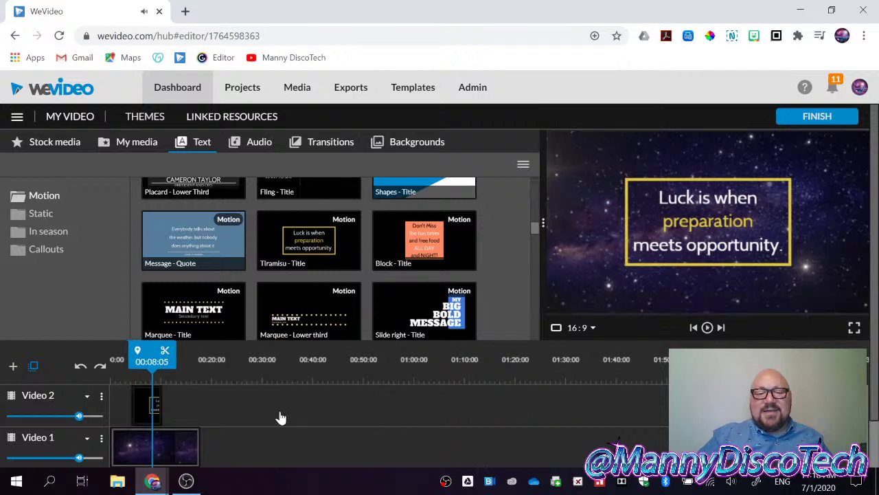
Open the Tiramisu title on Video 2 for editing, and slightly reposition and enlarge its text box in the frame.
{"action": "left_click", "coordinate": [156, 408]}
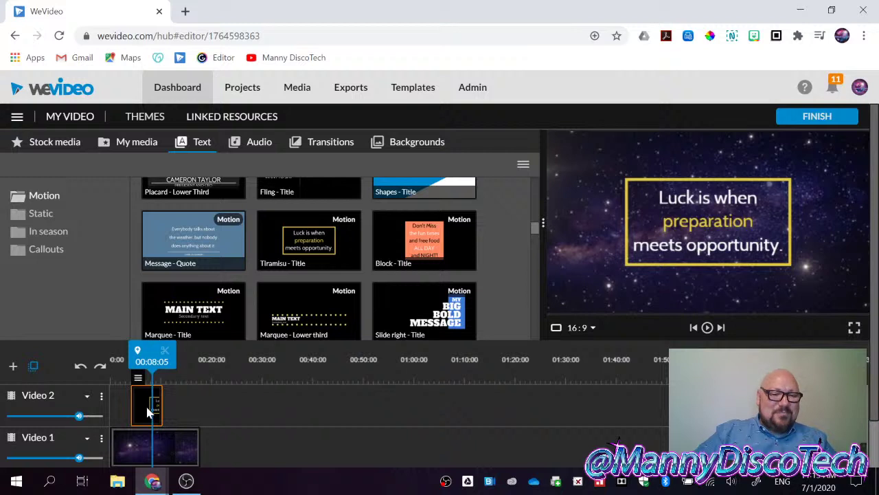
{"action": "mouse_move", "coordinate": [146, 403]}
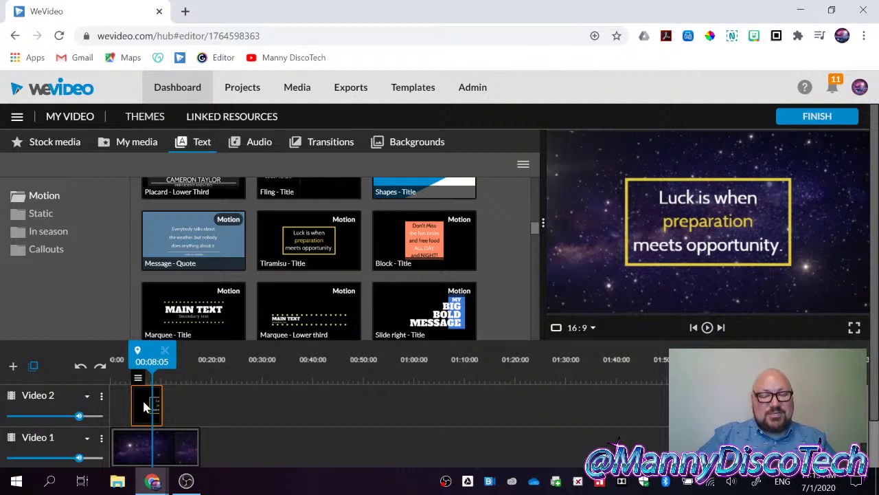
{"action": "double_click", "coordinate": [144, 405]}
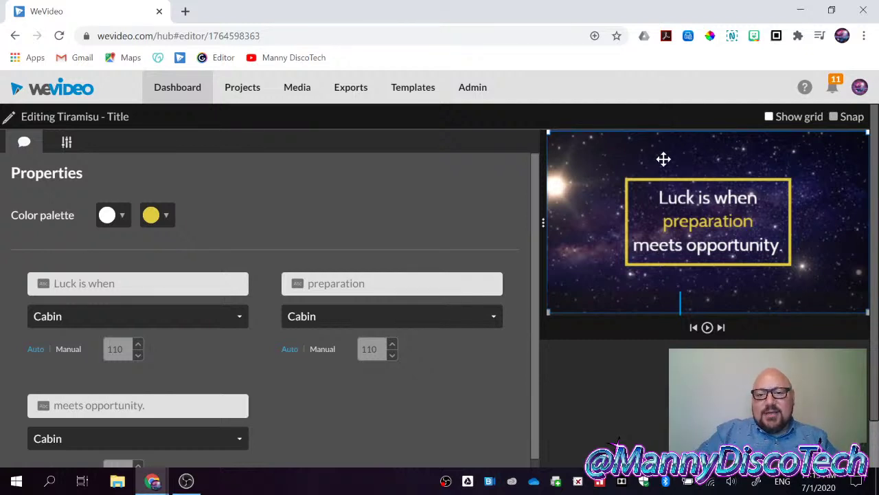
{"action": "mouse_move", "coordinate": [664, 160]}
{"action": "left_mouse_down"}
{"action": "mouse_move", "coordinate": [660, 171]}
{"action": "mouse_move", "coordinate": [687, 176]}
{"action": "mouse_move", "coordinate": [673, 151]}
{"action": "mouse_move", "coordinate": [687, 159]}
{"action": "mouse_move", "coordinate": [678, 172]}
{"action": "mouse_move", "coordinate": [660, 158]}
{"action": "mouse_move", "coordinate": [670, 160]}
{"action": "left_mouse_up"}
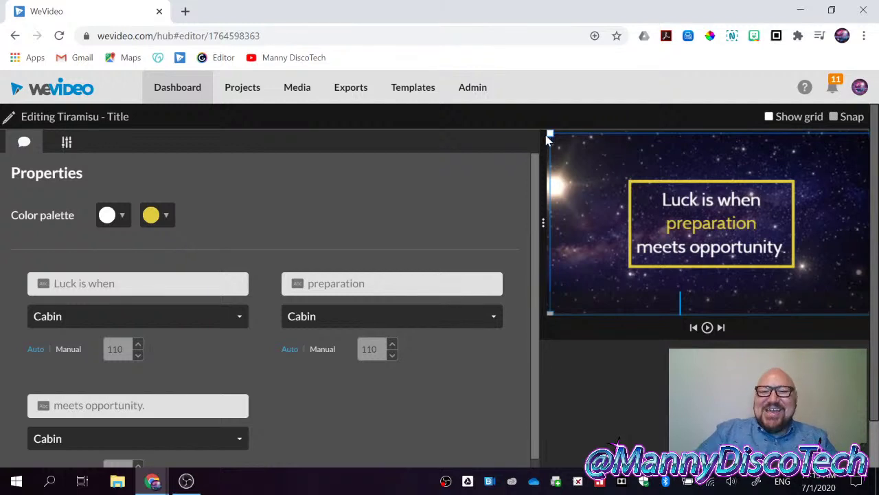
{"action": "mouse_move", "coordinate": [551, 134]}
{"action": "left_mouse_down"}
{"action": "mouse_move", "coordinate": [614, 190]}
{"action": "mouse_move", "coordinate": [575, 137]}
{"action": "mouse_move", "coordinate": [609, 167]}
{"action": "mouse_move", "coordinate": [709, 180]}
{"action": "mouse_move", "coordinate": [726, 230]}
{"action": "mouse_move", "coordinate": [601, 198]}
{"action": "mouse_move", "coordinate": [599, 181]}
{"action": "mouse_move", "coordinate": [554, 135]}
{"action": "mouse_move", "coordinate": [550, 149]}
{"action": "left_mouse_up"}
{"action": "left_click_drag", "start_coordinate": [589, 177], "coordinate": [600, 175]}
{"action": "left_click_drag", "start_coordinate": [552, 135], "coordinate": [546, 130]}
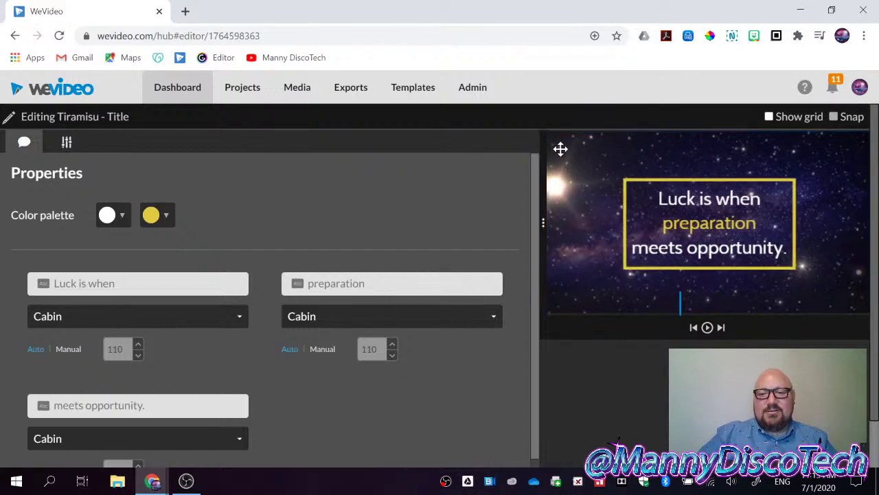
Replace the title's first line with the presenter's first name followed by "'s Space", and clear the second line.
{"action": "left_click", "coordinate": [166, 217]}
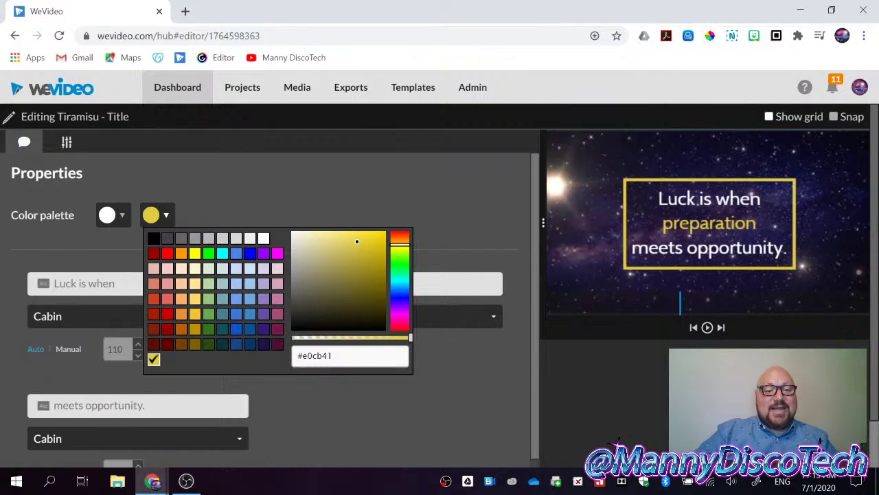
{"action": "left_click", "coordinate": [269, 196]}
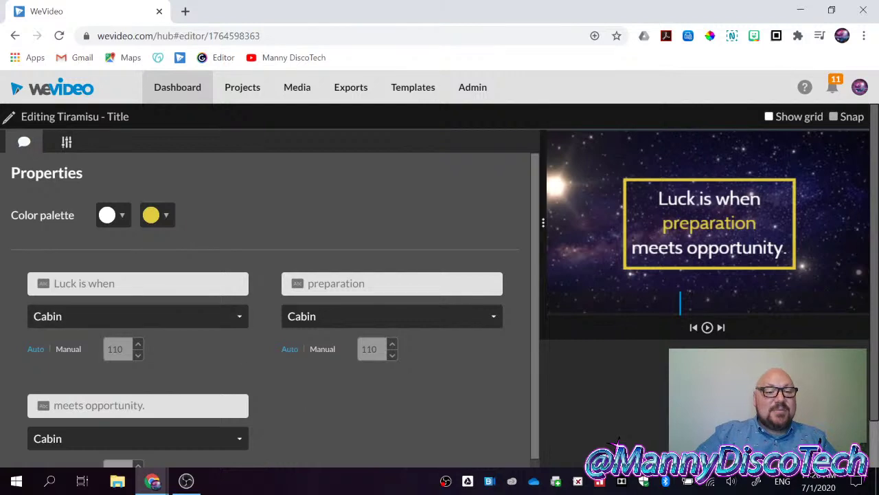
{"action": "key", "text": "ctrl+a"}
{"action": "key", "text": "BackSpace"}
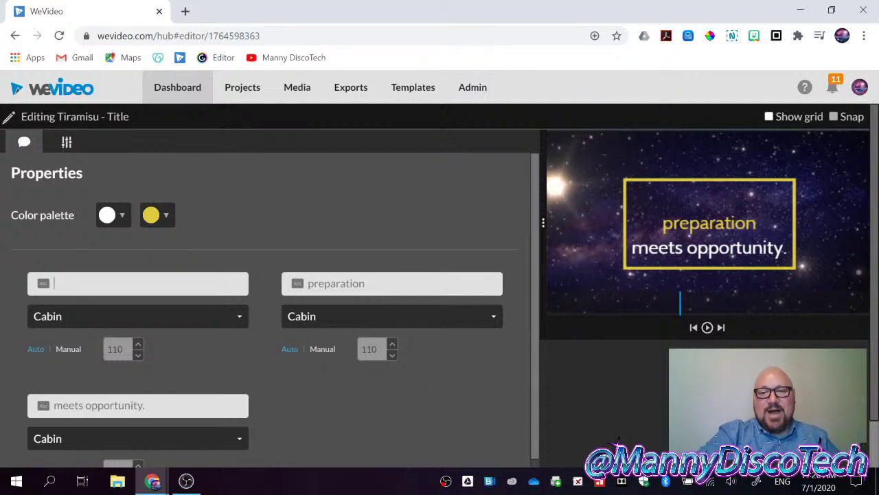
{"action": "left_click", "coordinate": [336, 283]}
{"action": "key", "text": "ctrl+a"}
{"action": "key", "text": "BackSpace"}
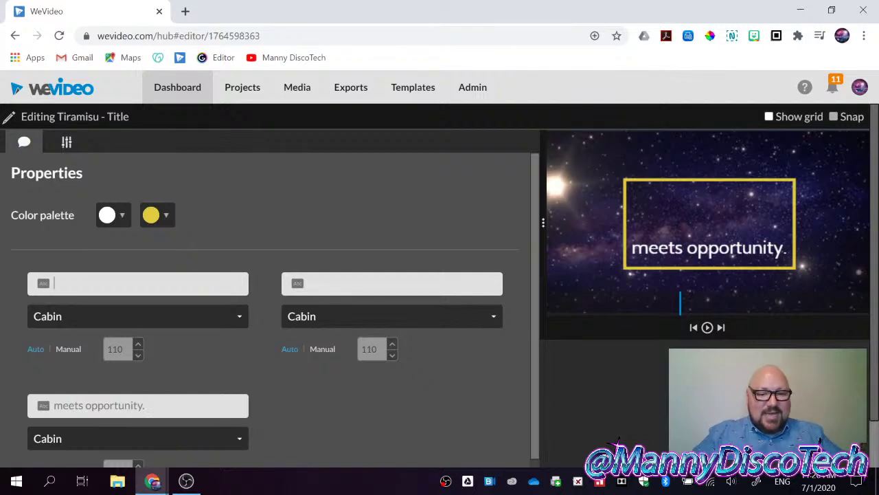
{"action": "type", "text": "Manny"}
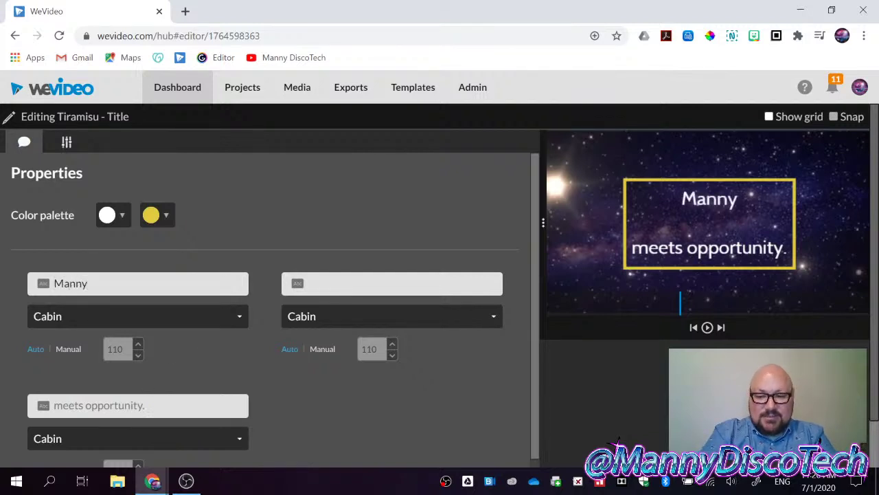
{"action": "type", "text": "'s Space"}
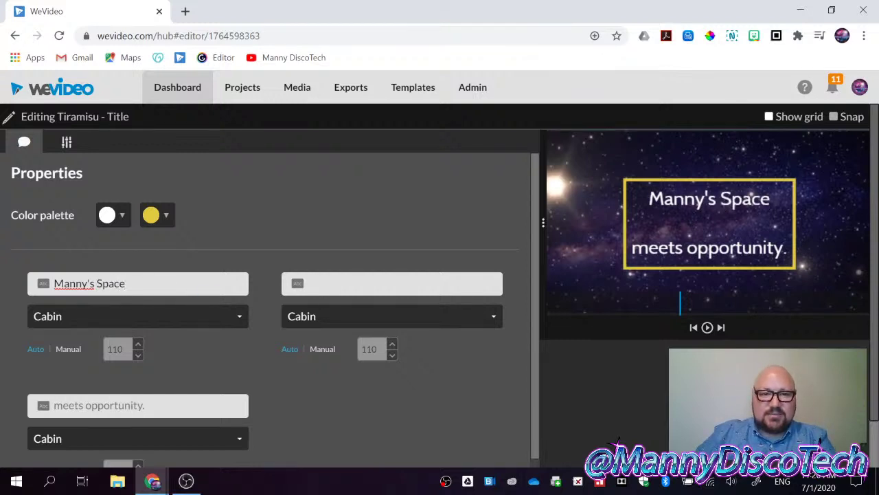
Enter "Travels" as the title's second line, with a capital T.
{"action": "left_click", "coordinate": [310, 283]}
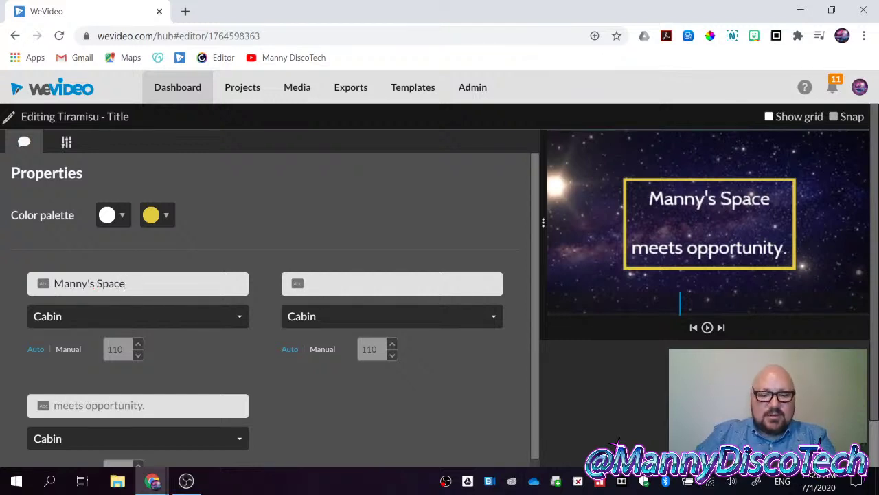
{"action": "type", "text": "travel"}
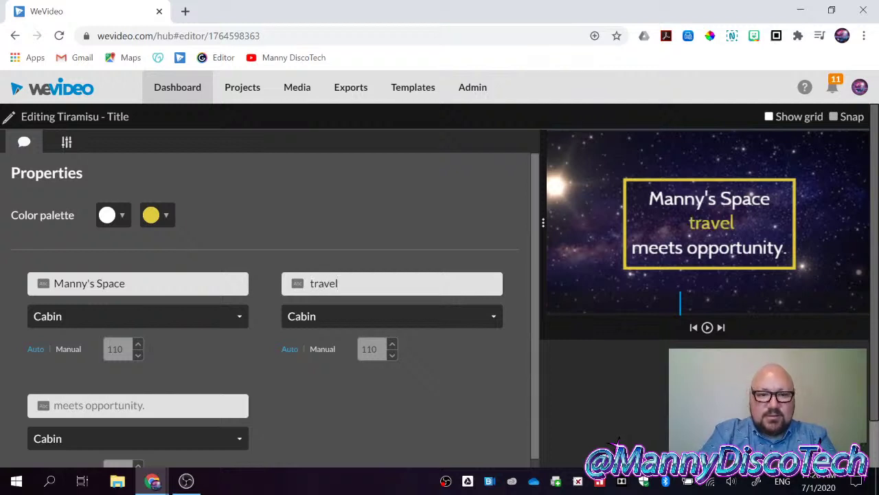
{"action": "key", "text": "BackSpace"}
{"action": "key", "text": "BackSpace"}
{"action": "key", "text": "BackSpace"}
{"action": "key", "text": "BackSpace"}
{"action": "key", "text": "BackSpace"}
{"action": "key", "text": "BackSpace"}
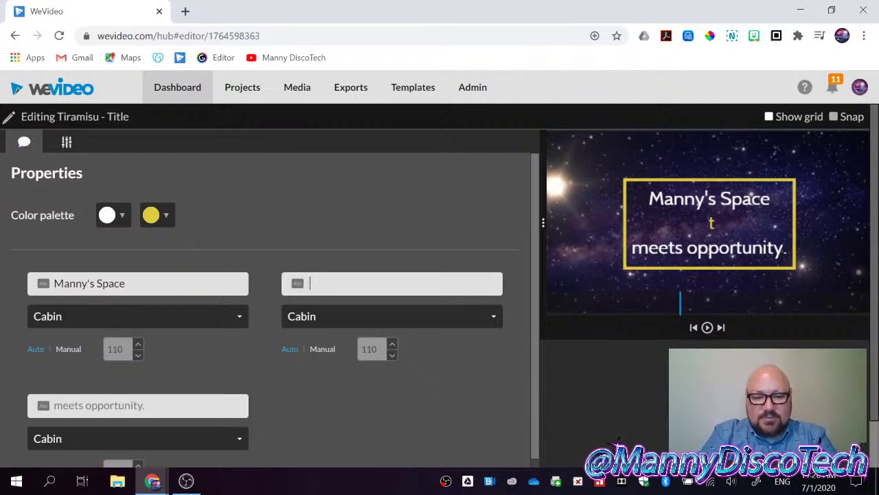
{"action": "type", "text": "Travels"}
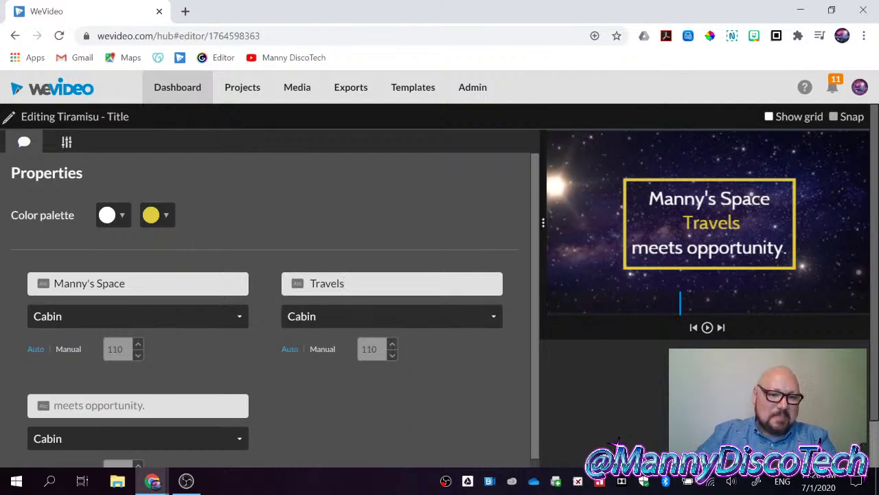
Replace the title's third line with "Yaaas!" and save the title changes.
{"action": "key", "text": "ctrl+a"}
{"action": "key", "text": "BackSpace"}
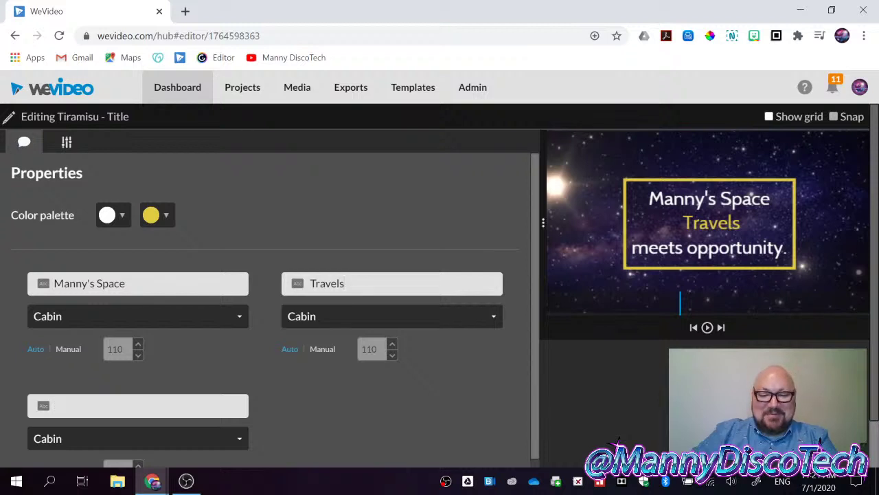
{"action": "type", "text": "Yaaas!"}
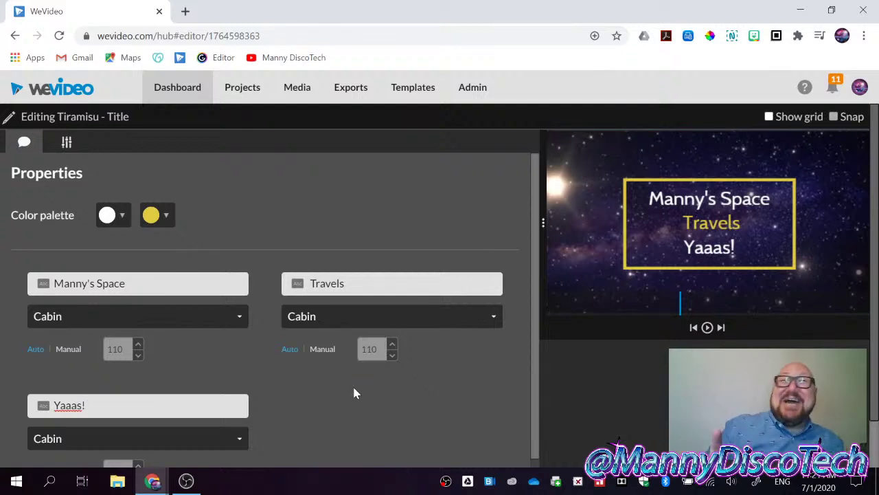
{"action": "scroll", "coordinate": [354, 393], "scroll_direction": "down", "scroll_amount": 2}
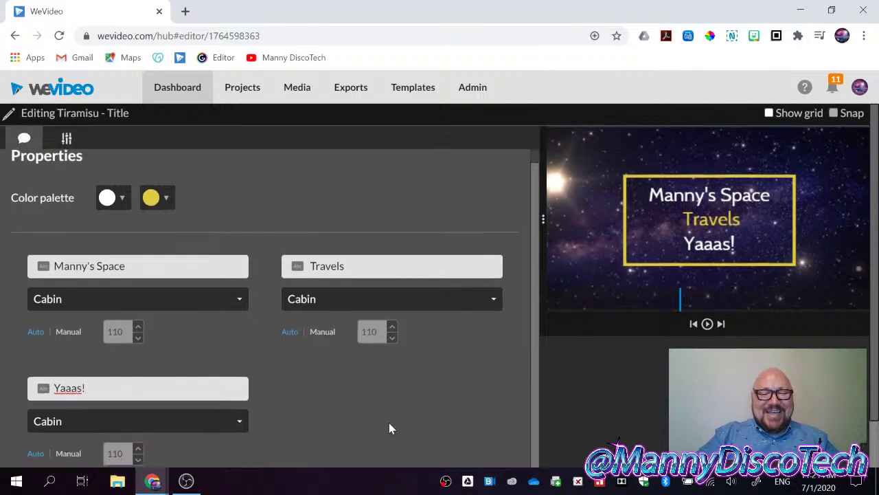
{"action": "scroll", "coordinate": [386, 393], "scroll_direction": "up", "scroll_amount": 2}
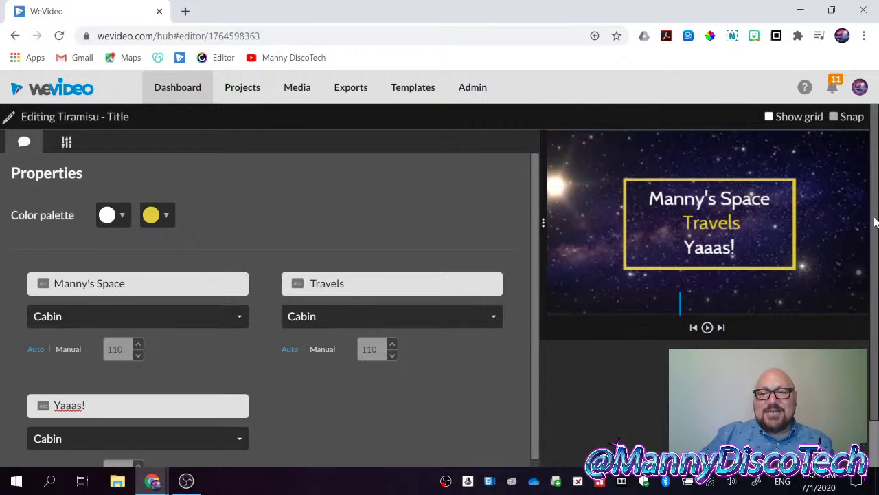
{"action": "left_click_drag", "start_coordinate": [874, 215], "coordinate": [876, 308]}
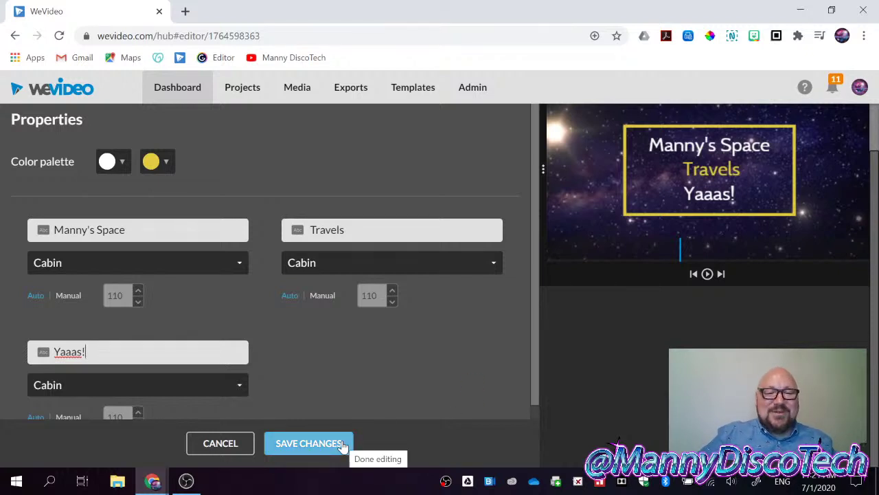
{"action": "left_click", "coordinate": [309, 443]}
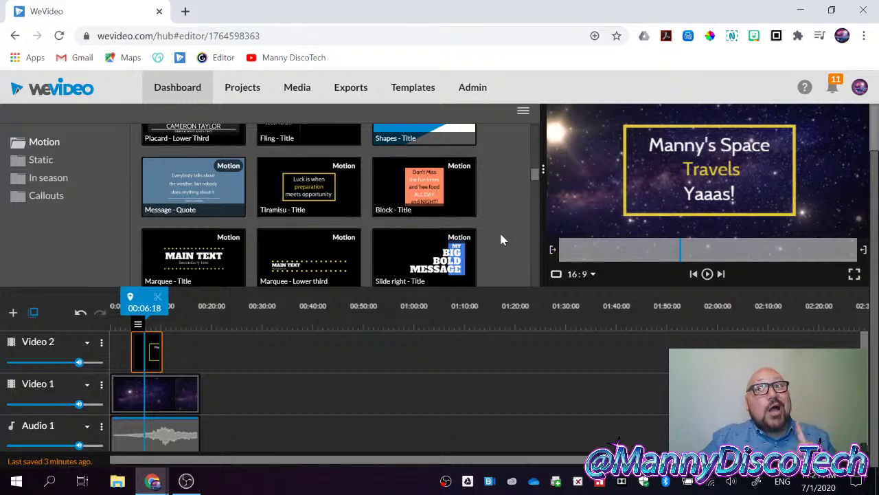
Play the edited title over the space clip until its closing animation, and pause the playback.
{"action": "scroll", "coordinate": [501, 233], "scroll_direction": "down", "scroll_amount": 8}
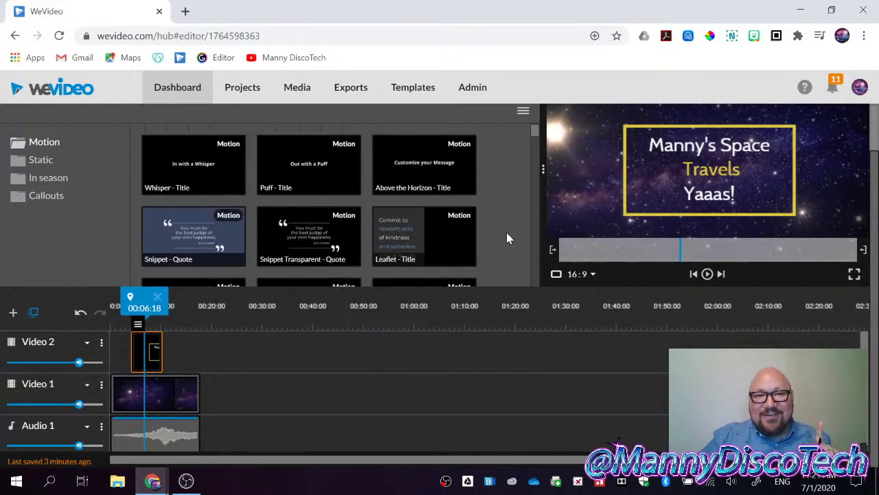
{"action": "scroll", "coordinate": [611, 358], "scroll_direction": "up", "scroll_amount": 2}
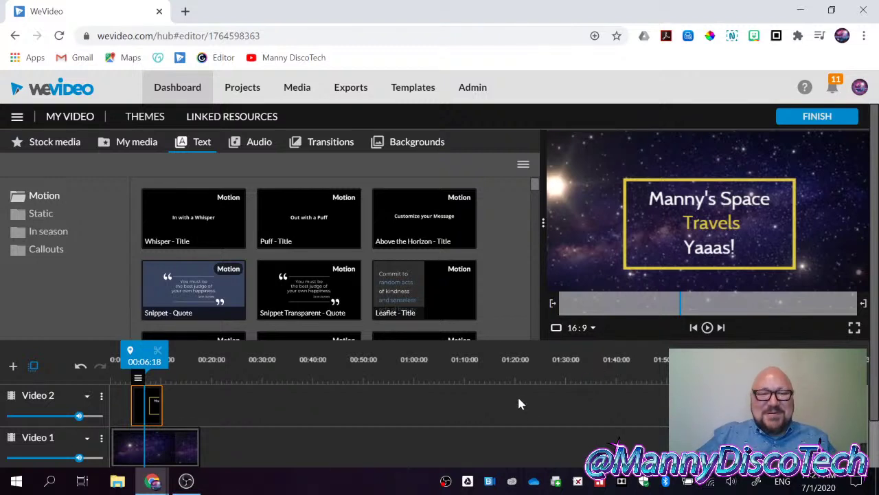
{"action": "left_click", "coordinate": [708, 328]}
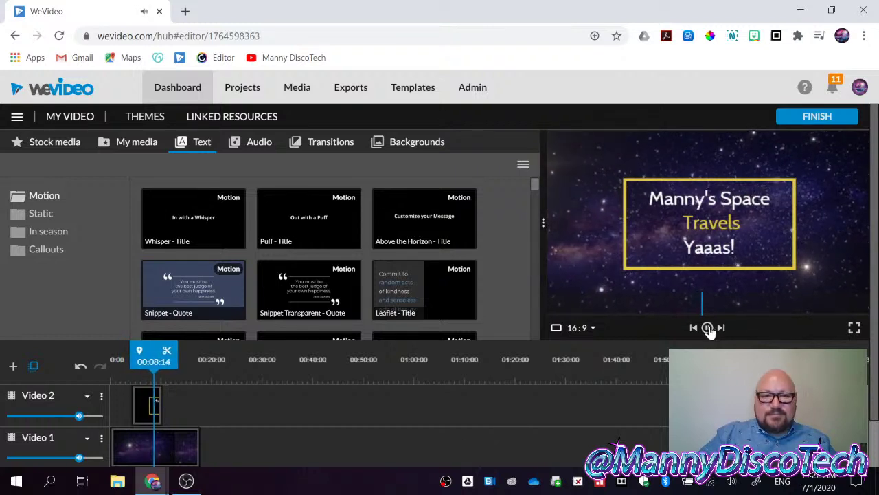
{"action": "left_click", "coordinate": [708, 329]}
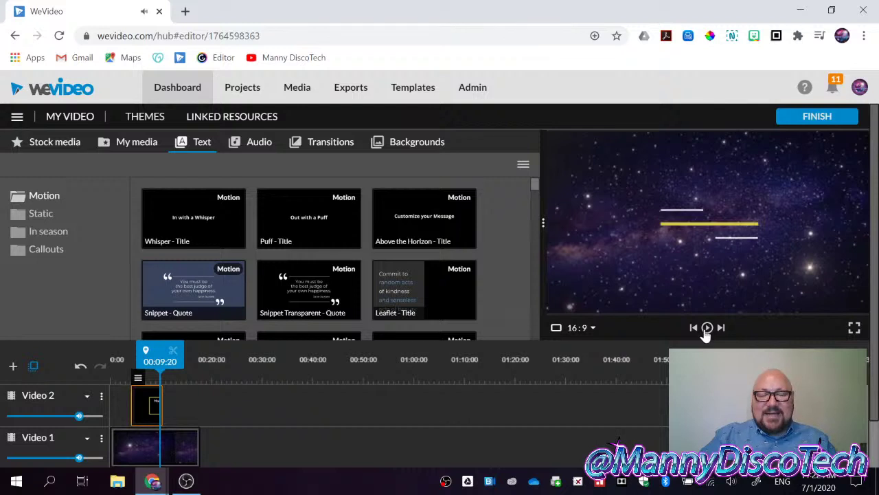
Search the stock videos for "space ship" and preview the clip "space ship near the Mars planet".
{"action": "left_click", "coordinate": [68, 142]}
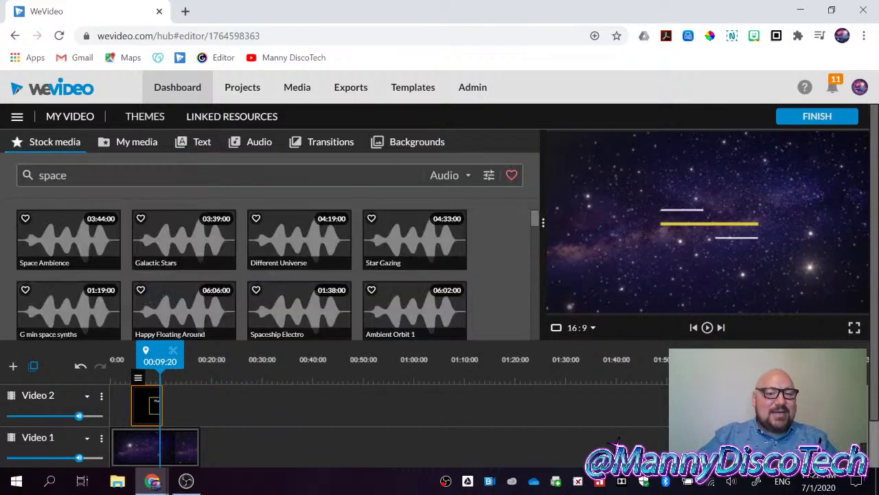
{"action": "left_click", "coordinate": [469, 177]}
{"action": "left_click", "coordinate": [459, 225]}
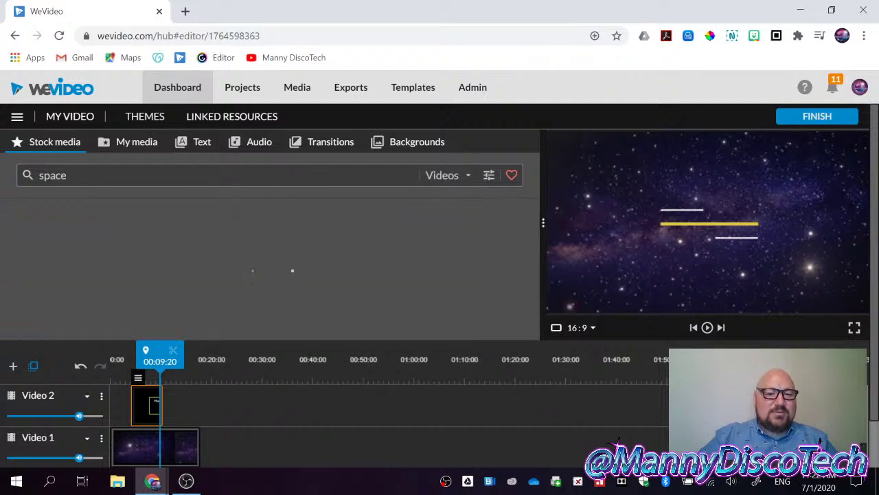
{"action": "key", "text": "ctrl+a"}
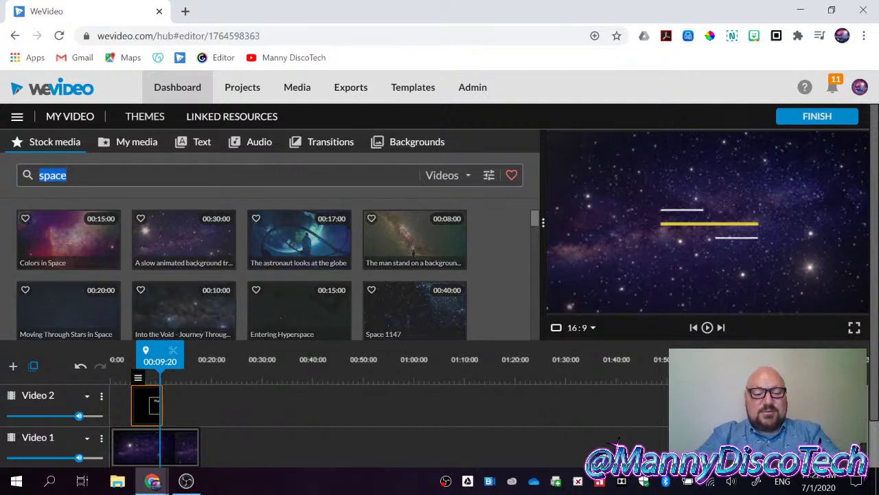
{"action": "type", "text": "space ship"}
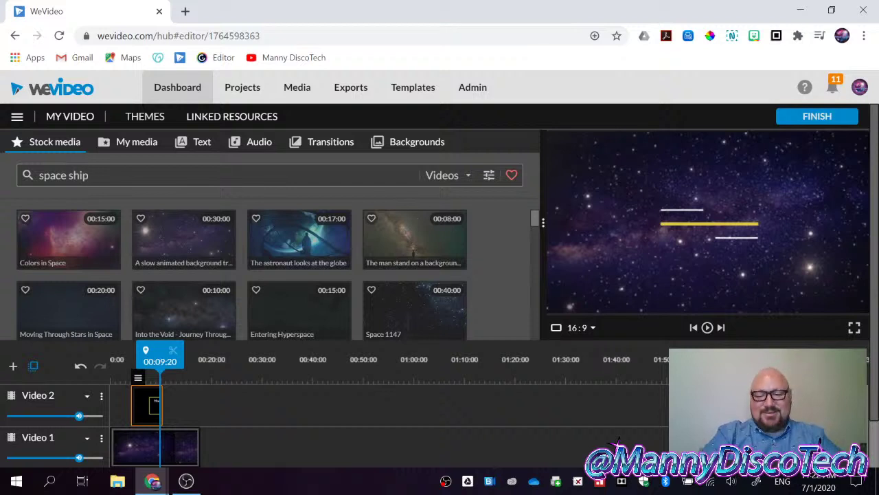
{"action": "key", "text": "Return"}
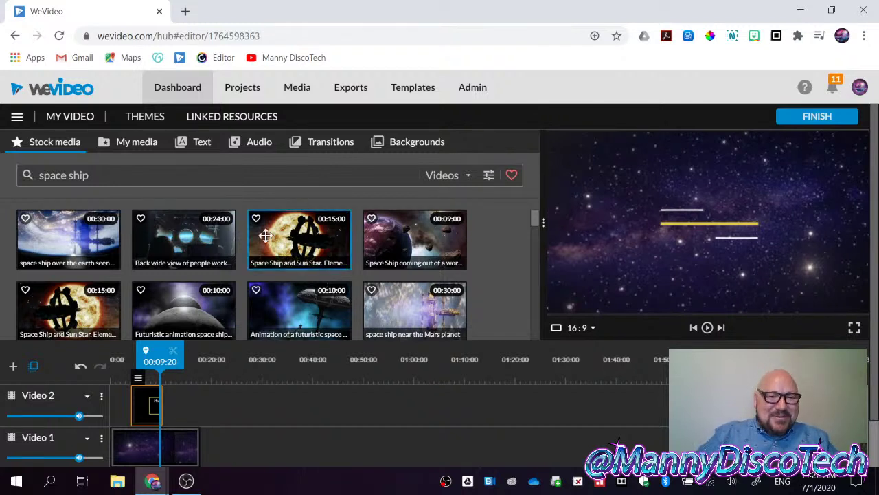
{"action": "left_click", "coordinate": [404, 310]}
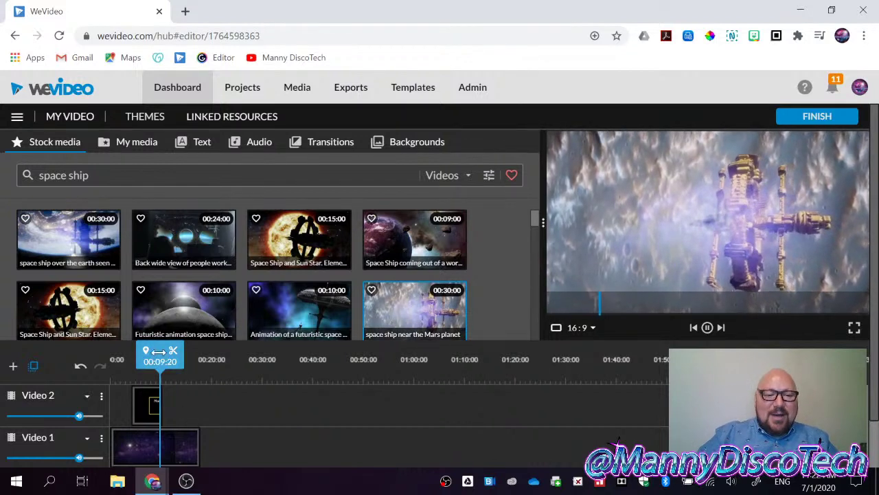
Place the clip "space ship near the Mars planet" on Video 2 directly after the title.
{"action": "left_click", "coordinate": [158, 351]}
{"action": "left_click_drag", "start_coordinate": [158, 351], "coordinate": [150, 351]}
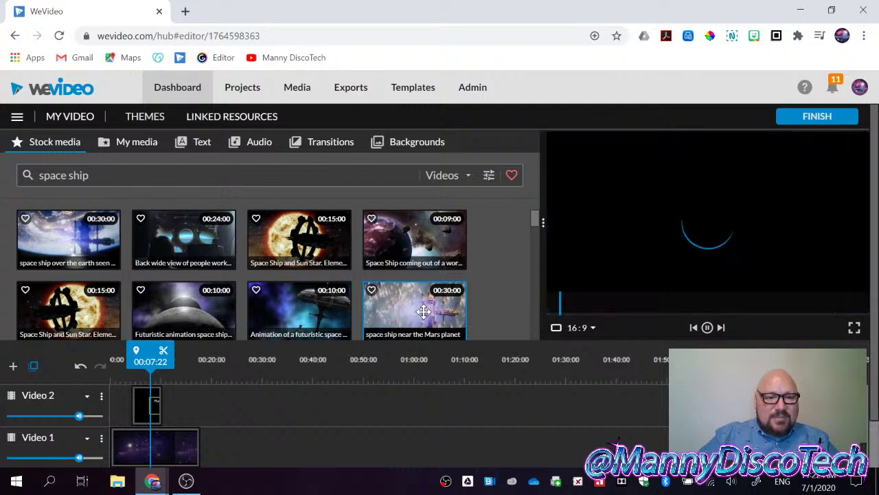
{"action": "left_click_drag", "start_coordinate": [424, 311], "coordinate": [178, 406]}
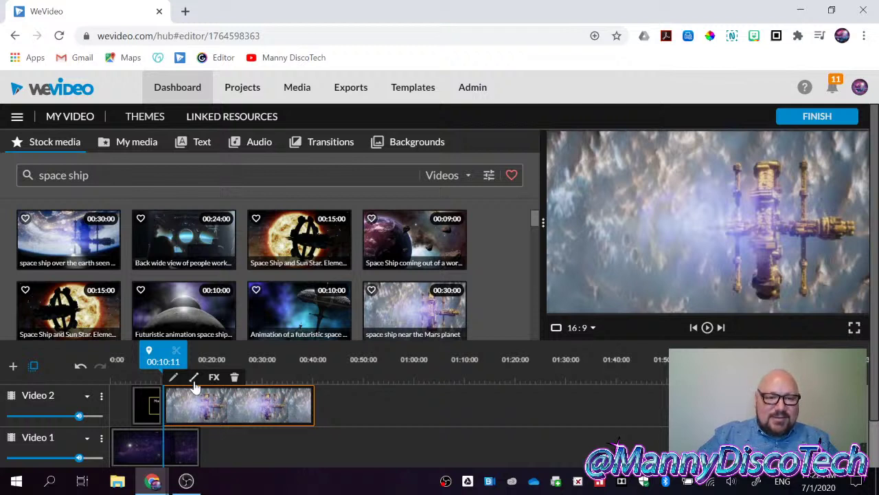
Move the spaceship clip down to Video 1 at about 00:10:11, so it replaces the end of the space clip.
{"action": "mouse_move", "coordinate": [157, 350]}
{"action": "left_mouse_down"}
{"action": "mouse_move", "coordinate": [146, 350]}
{"action": "mouse_move", "coordinate": [172, 350]}
{"action": "left_mouse_up"}
{"action": "left_click_drag", "start_coordinate": [213, 405], "coordinate": [264, 447]}
{"action": "left_click_drag", "start_coordinate": [175, 443], "coordinate": [213, 439]}
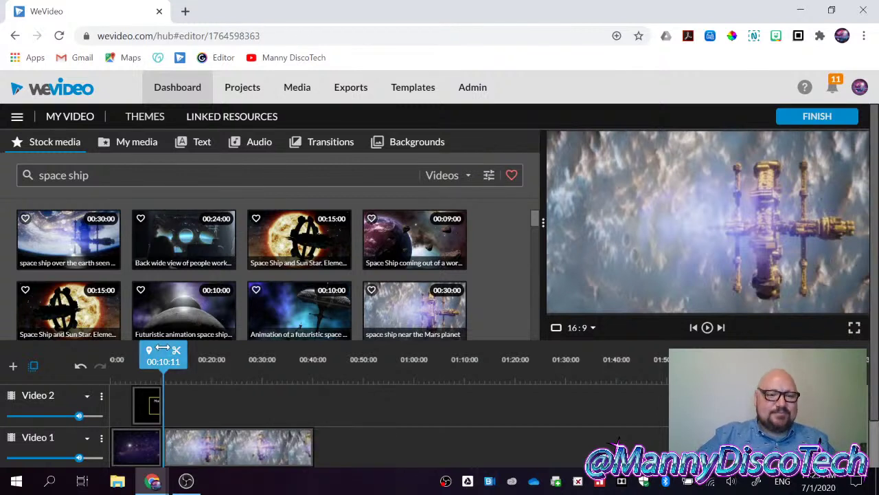
Play the timeline from about 00:07:18 across the cut from the space clip to the spaceship clip.
{"action": "left_click_drag", "start_coordinate": [163, 348], "coordinate": [149, 350]}
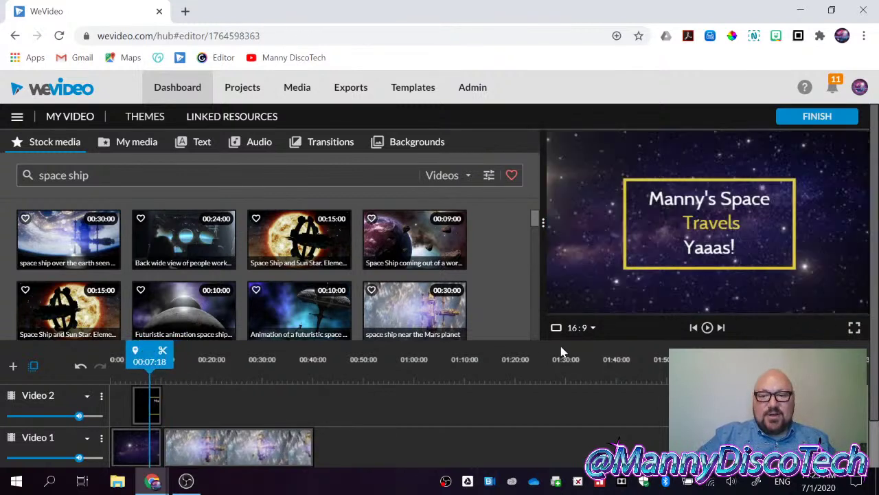
{"action": "left_click", "coordinate": [708, 328]}
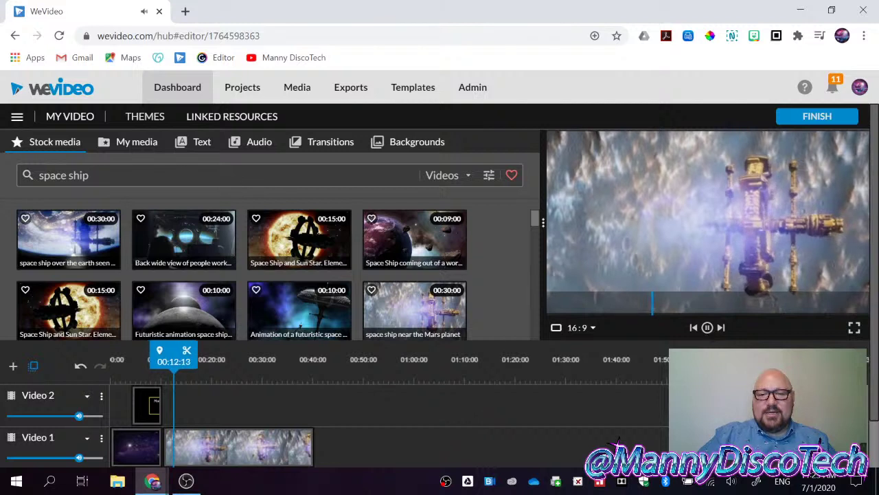
{"action": "key", "text": "space"}
Play the spaceship clip on to the end of the Audio 1 clip, and return the playhead to about 00:10:06.
{"action": "scroll", "coordinate": [665, 418], "scroll_direction": "down", "scroll_amount": 1}
{"action": "scroll", "coordinate": [665, 418], "scroll_direction": "down", "scroll_amount": 2}
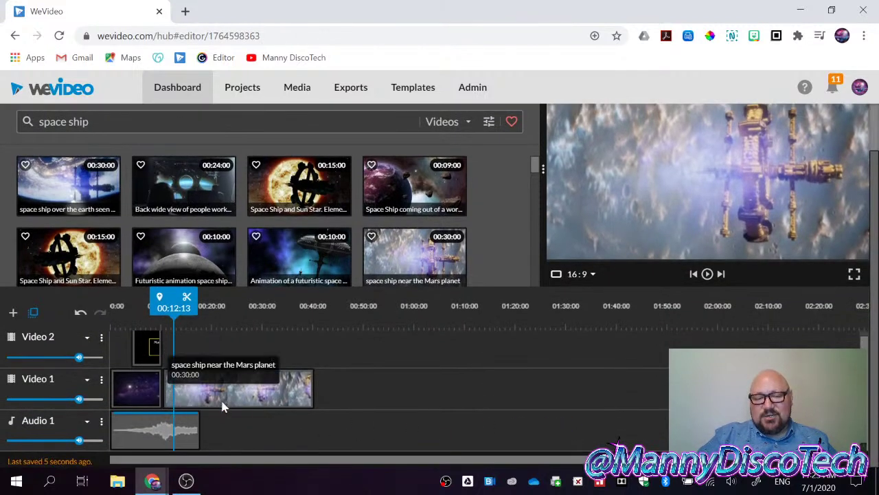
{"action": "left_click", "coordinate": [708, 274]}
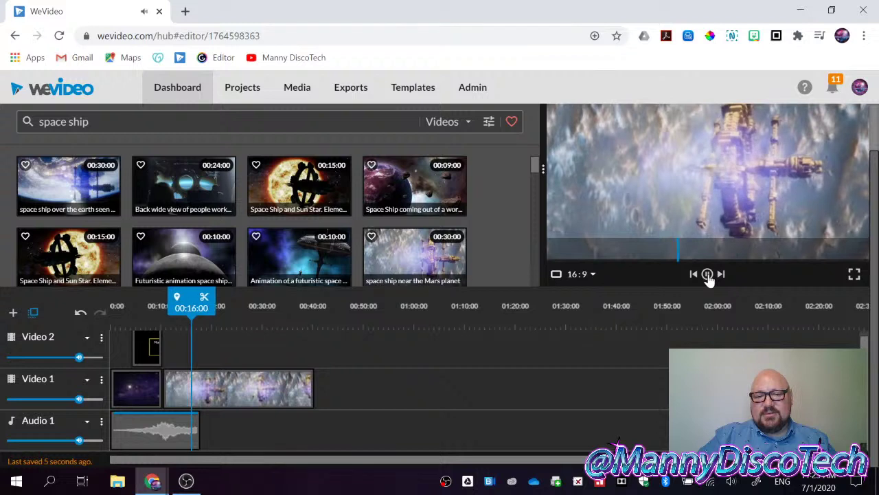
{"action": "left_click", "coordinate": [708, 275]}
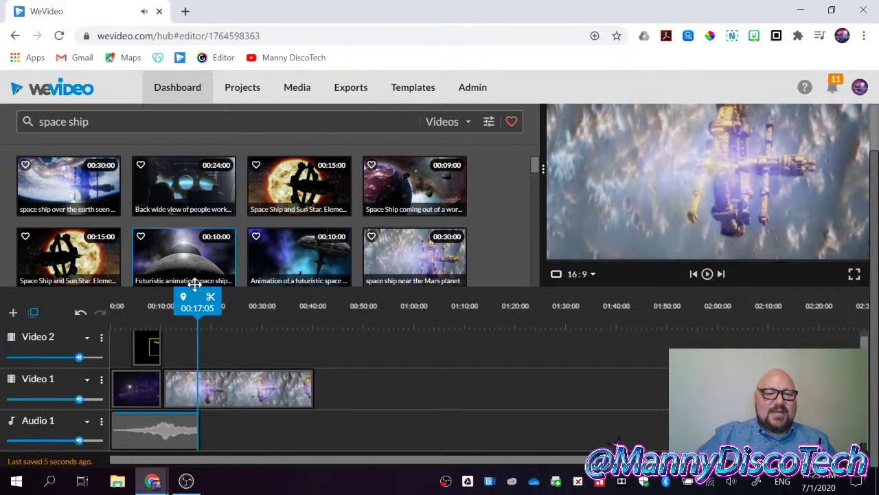
{"action": "left_click_drag", "start_coordinate": [190, 296], "coordinate": [155, 296]}
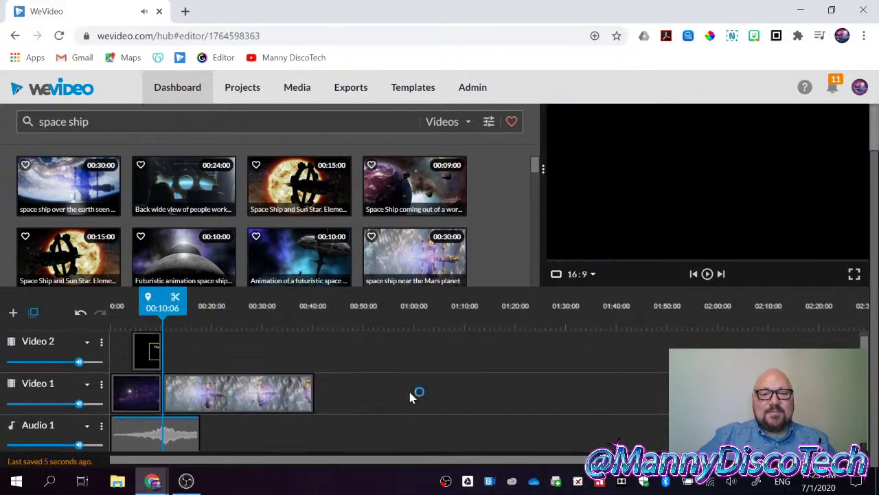
Add the "Line wipe - Lower third" motion title to Video 2 at 00:13:00 and preview it at about 00:14:22.
{"action": "scroll", "coordinate": [347, 259], "scroll_direction": "up", "scroll_amount": 1}
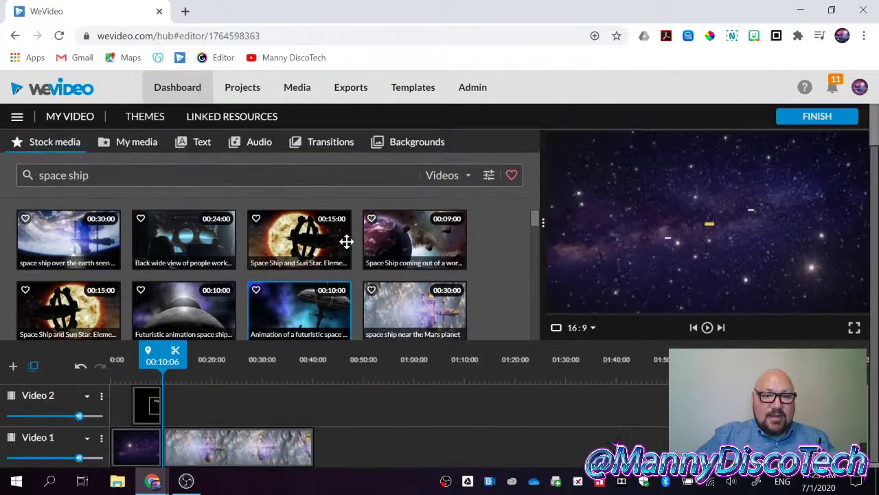
{"action": "left_click", "coordinate": [202, 145]}
{"action": "scroll", "coordinate": [336, 214], "scroll_direction": "down", "scroll_amount": 10}
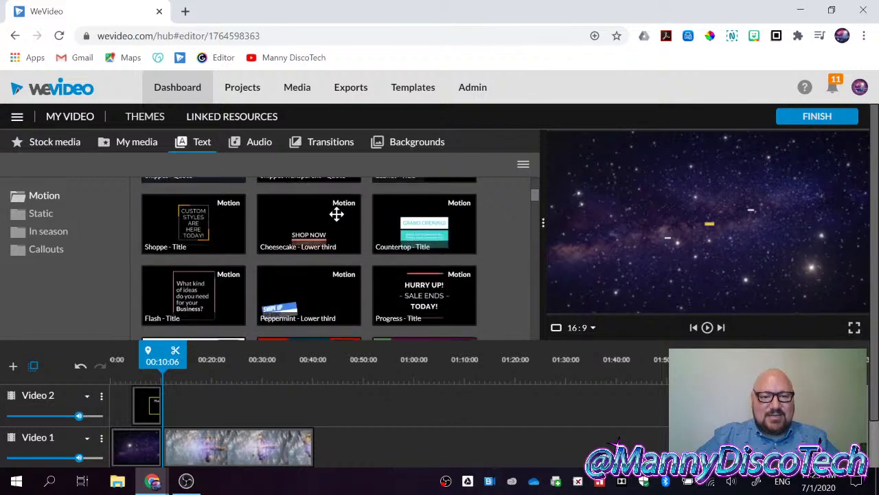
{"action": "scroll", "coordinate": [335, 214], "scroll_direction": "down", "scroll_amount": 10}
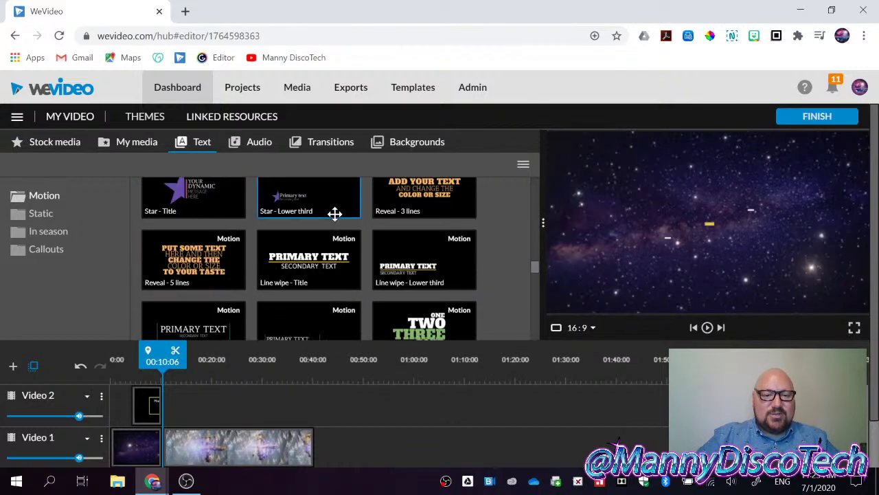
{"action": "left_click", "coordinate": [411, 270]}
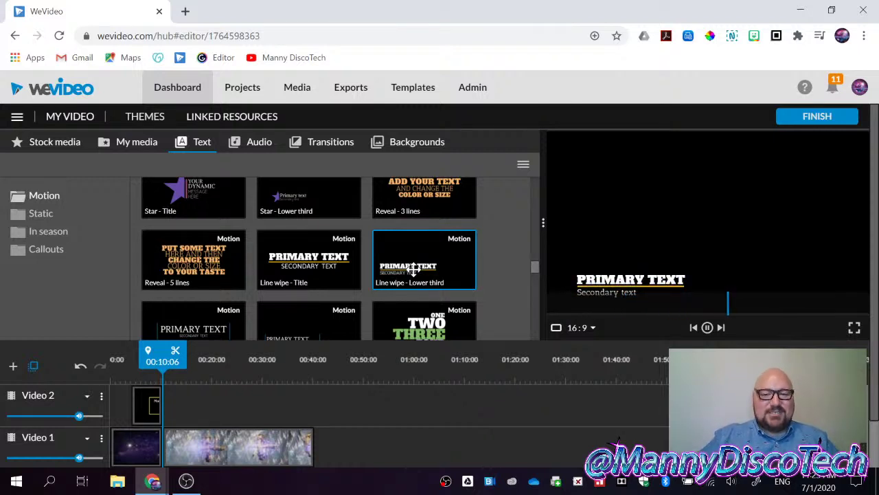
{"action": "left_click_drag", "start_coordinate": [411, 269], "coordinate": [192, 414]}
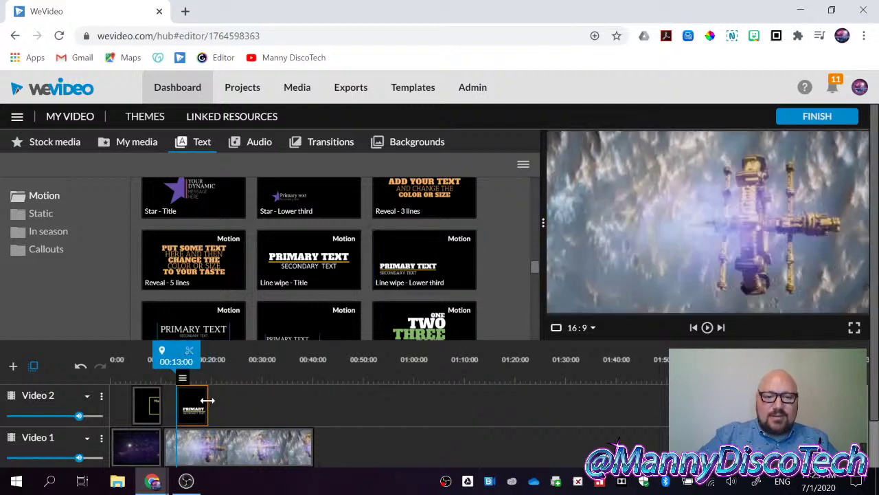
{"action": "left_click_drag", "start_coordinate": [178, 353], "coordinate": [190, 351]}
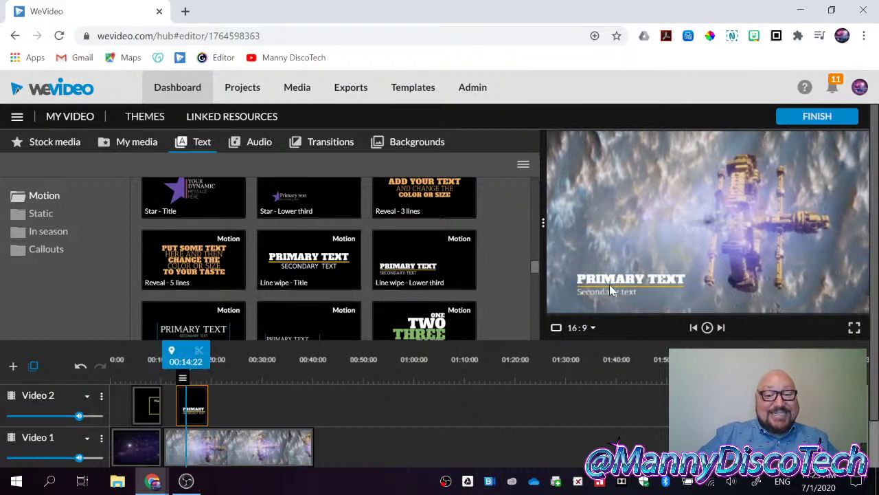
Set the lower third's primary text to the presenter's first name in possessive form followed by "Ship", and clear the secondary text.
{"action": "double_click", "coordinate": [192, 409]}
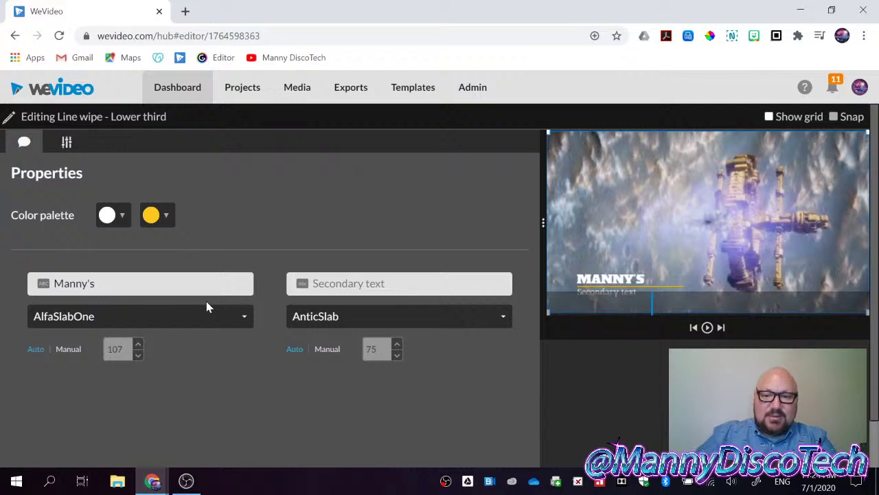
{"action": "type", "text": "Manny's Shi"}
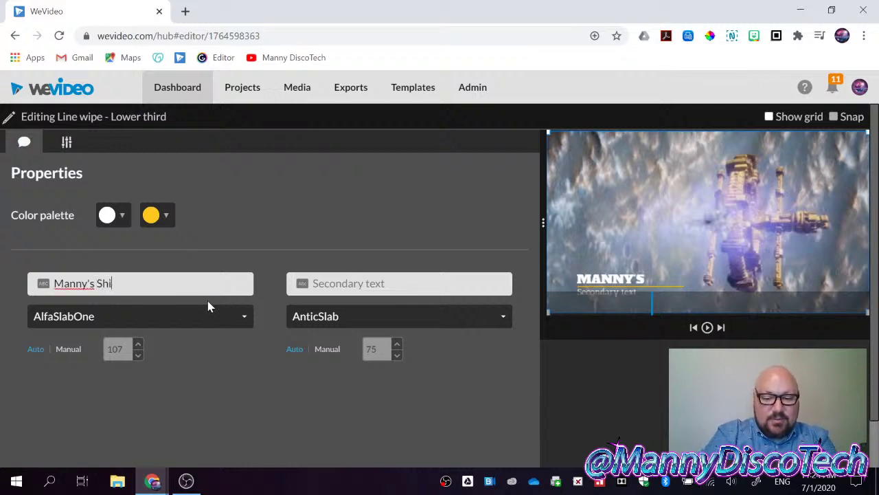
{"action": "type", "text": "p"}
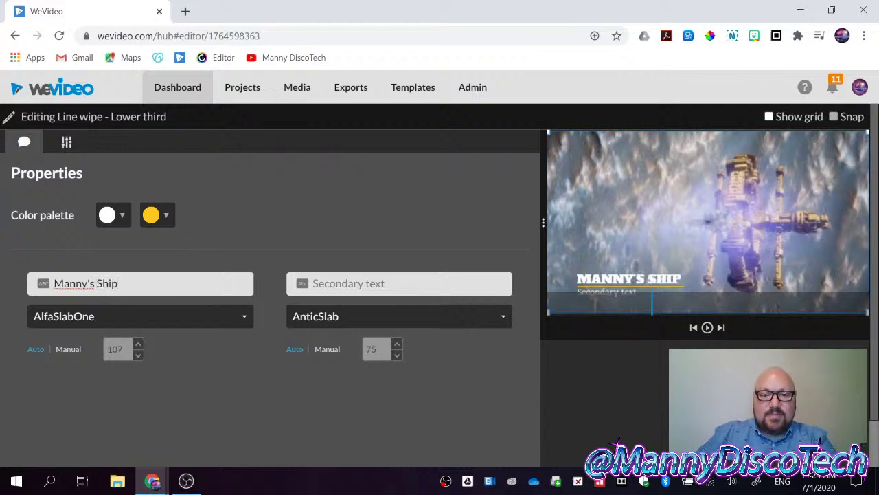
{"action": "left_click", "coordinate": [399, 283]}
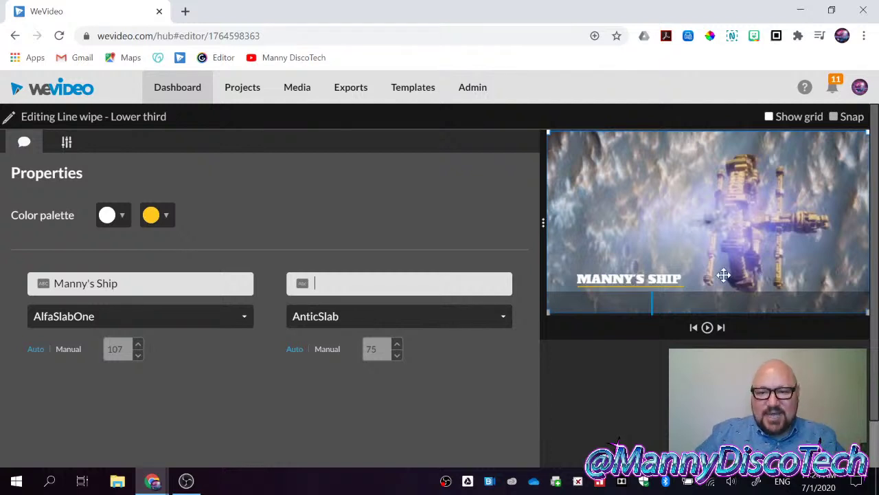
{"action": "scroll", "coordinate": [467, 391], "scroll_direction": "down", "scroll_amount": 1}
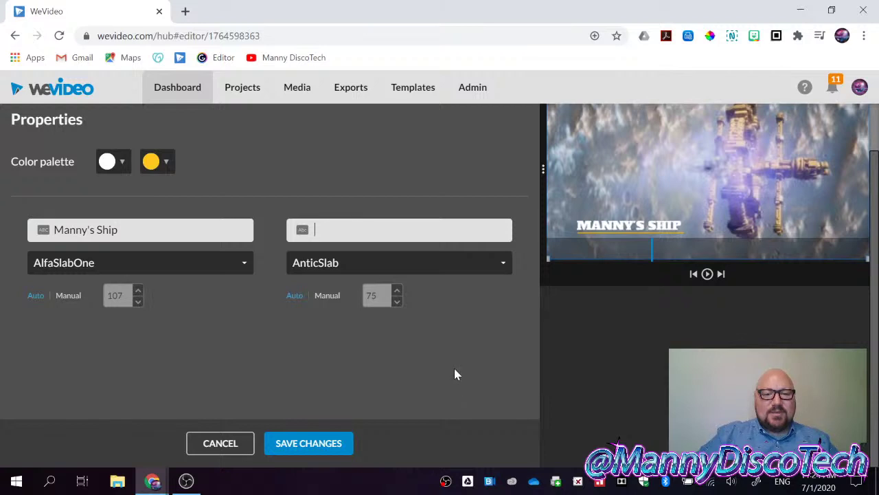
{"action": "scroll", "coordinate": [246, 321], "scroll_direction": "up", "scroll_amount": 1}
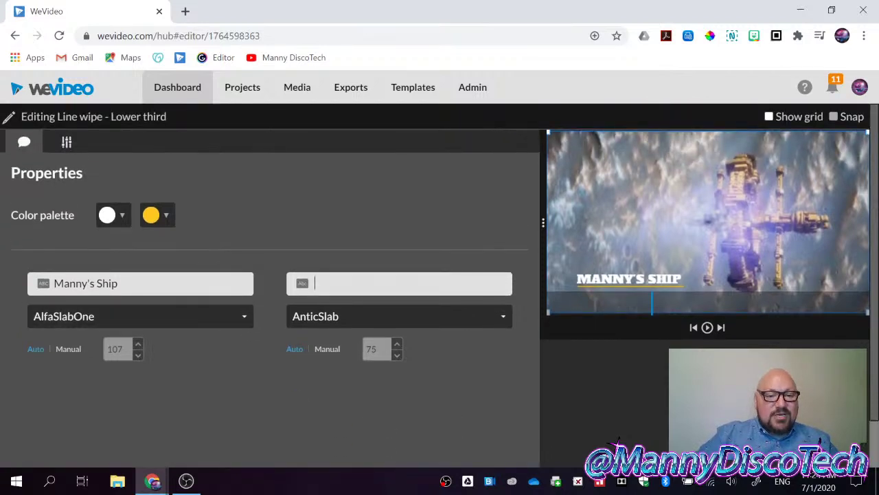
{"action": "left_click", "coordinate": [242, 327]}
{"action": "scroll", "coordinate": [189, 409], "scroll_direction": "down", "scroll_amount": 2}
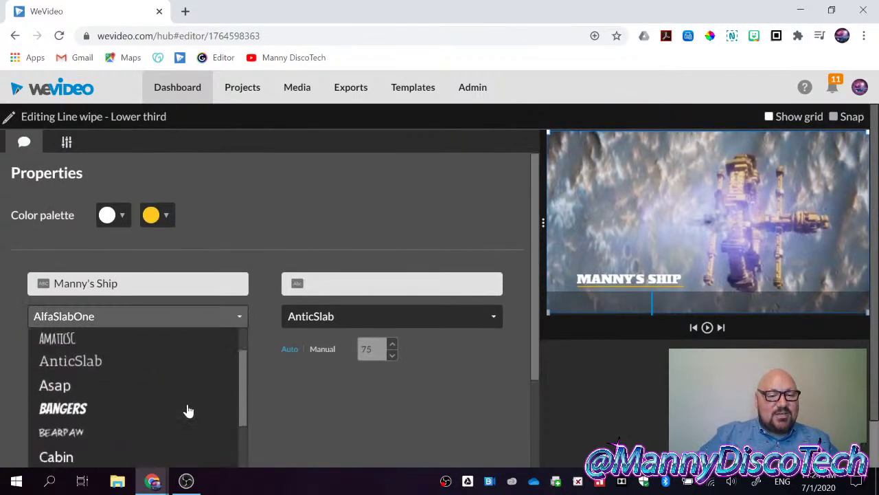
{"action": "left_click", "coordinate": [257, 418]}
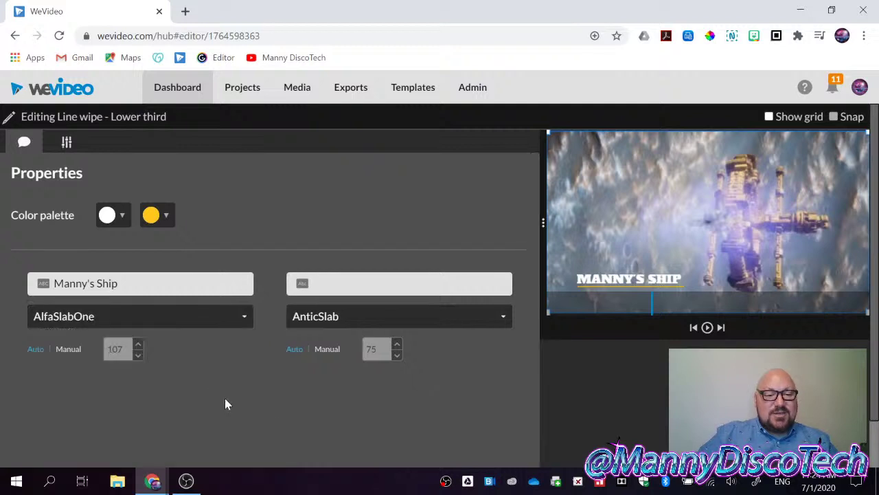
Switch the primary text to manual sizing, try reducing it to 71, and set it back to 107.
{"action": "left_click", "coordinate": [69, 350]}
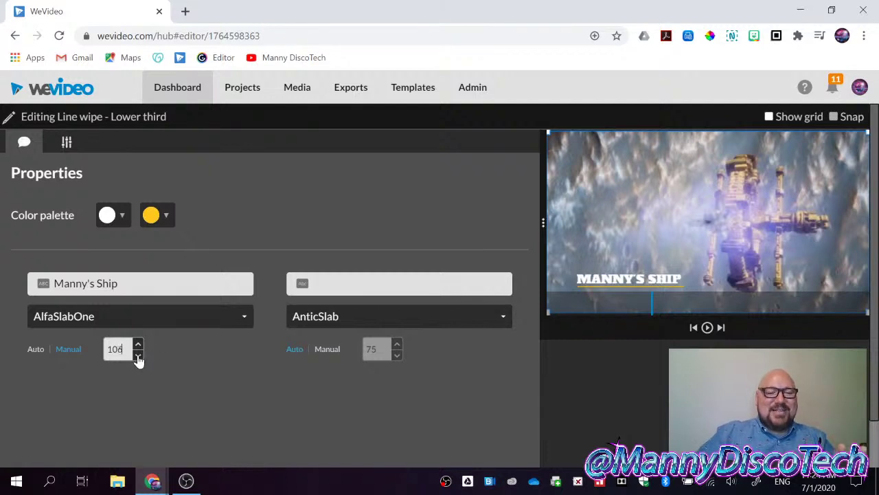
{"action": "left_click", "coordinate": [138, 355]}
{"action": "left_click", "coordinate": [138, 356]}
{"action": "left_click", "coordinate": [138, 355]}
{"action": "left_click", "coordinate": [139, 355]}
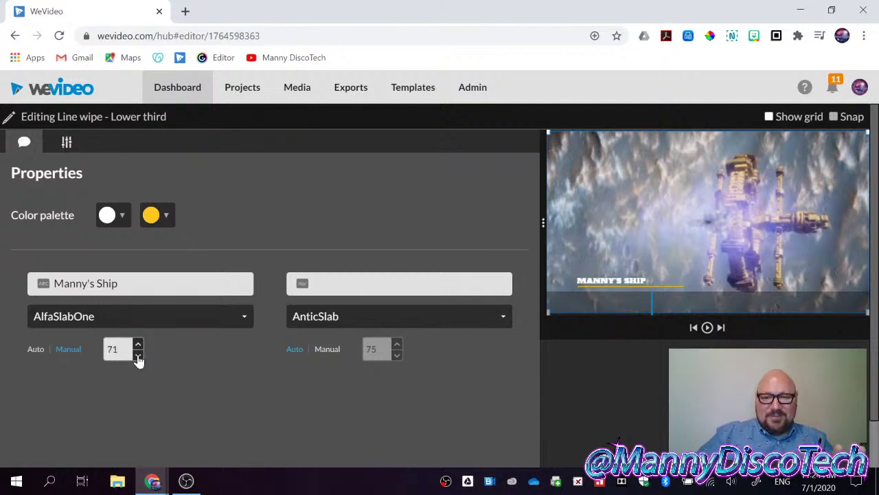
{"action": "left_click", "coordinate": [140, 346]}
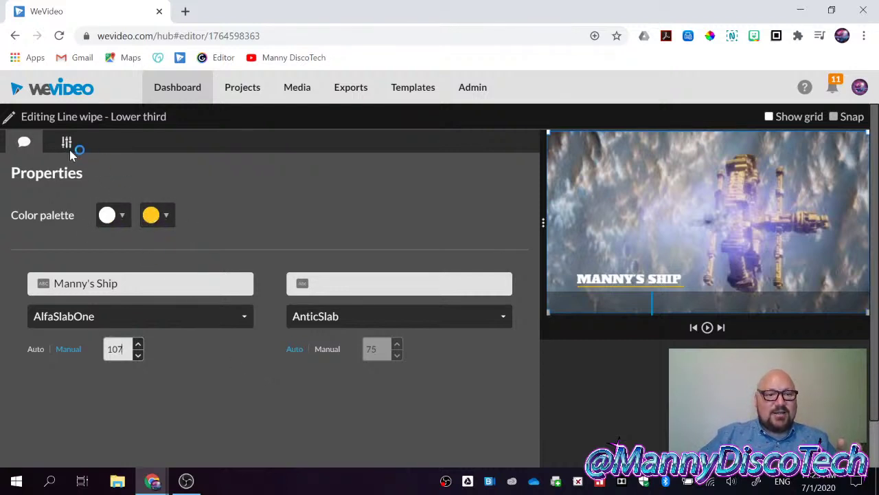
Save the lower third's changes and preview it on the timeline at about 00:16:08.
{"action": "scroll", "coordinate": [286, 328], "scroll_direction": "down", "scroll_amount": 2}
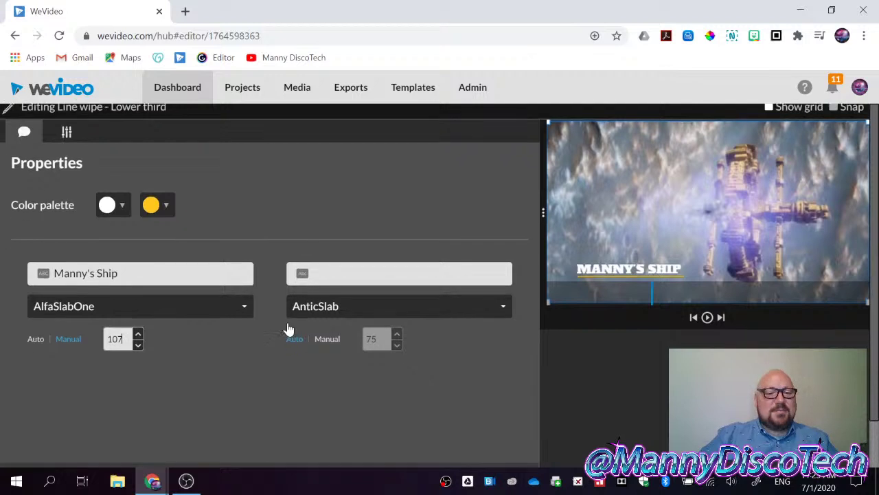
{"action": "left_click", "coordinate": [336, 443]}
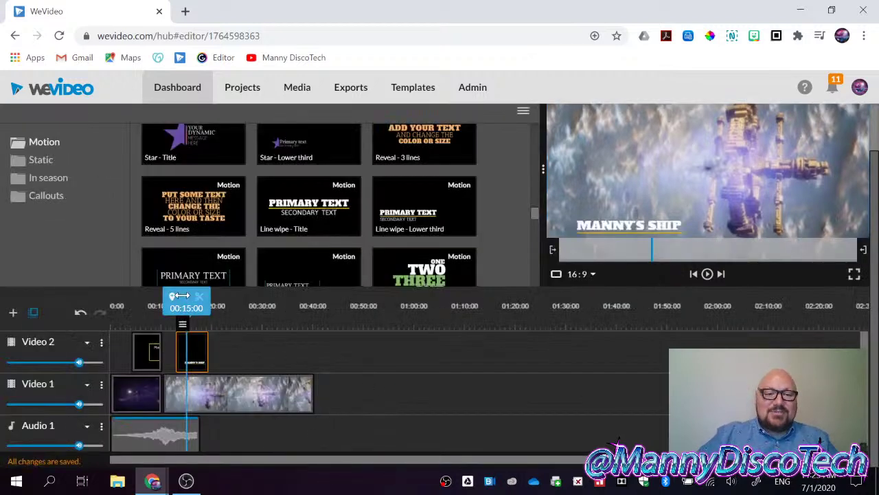
{"action": "mouse_move", "coordinate": [191, 295]}
{"action": "left_mouse_down"}
{"action": "mouse_move", "coordinate": [209, 295]}
{"action": "mouse_move", "coordinate": [198, 296]}
{"action": "left_mouse_up"}
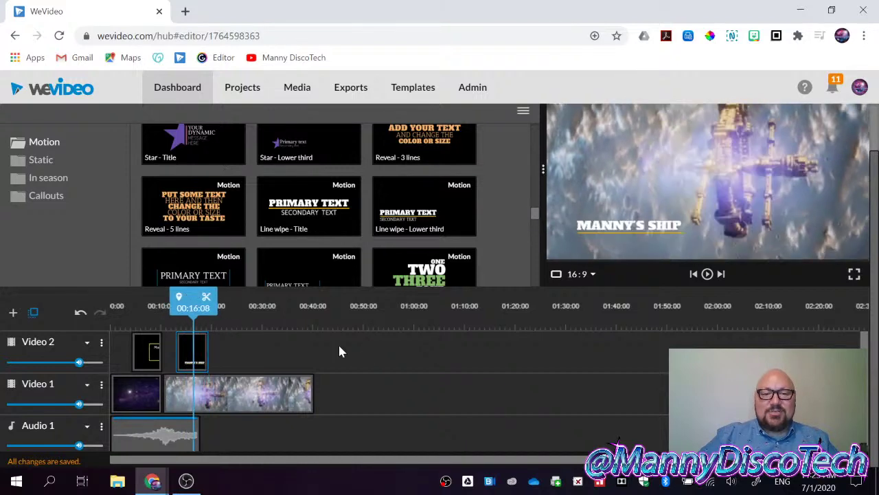
Show the available callouts and add a new video track named Video 3.
{"action": "scroll", "coordinate": [105, 203], "scroll_direction": "up", "scroll_amount": 1}
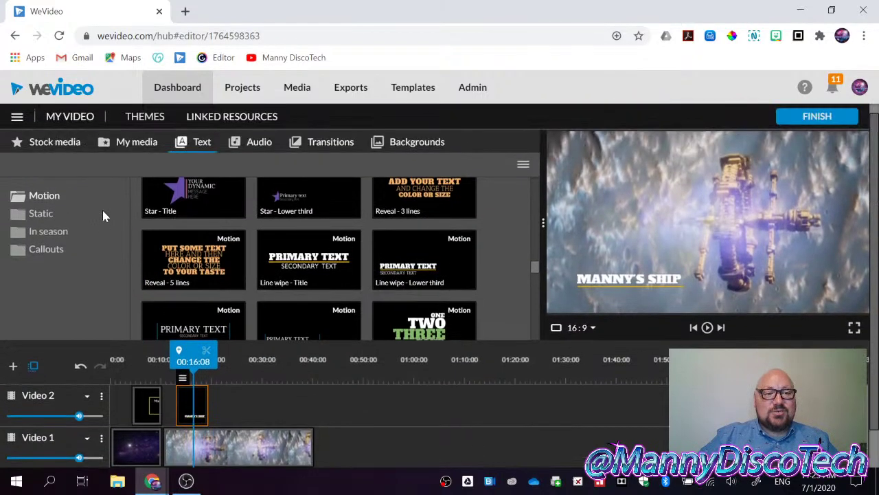
{"action": "left_click", "coordinate": [54, 241]}
{"action": "left_click", "coordinate": [63, 250]}
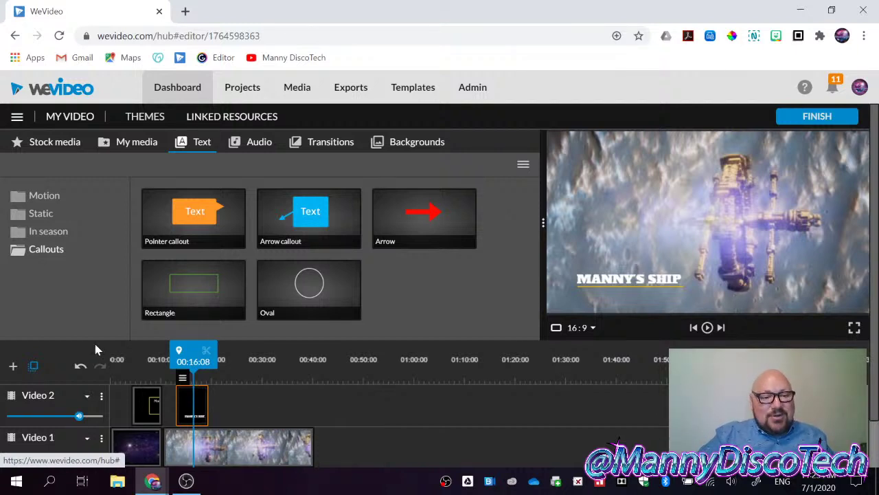
{"action": "left_click", "coordinate": [14, 369]}
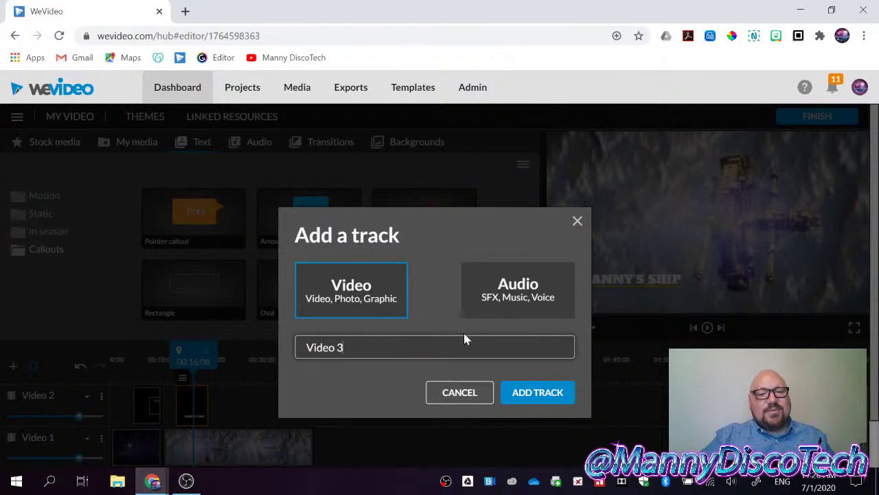
{"action": "left_click", "coordinate": [530, 389]}
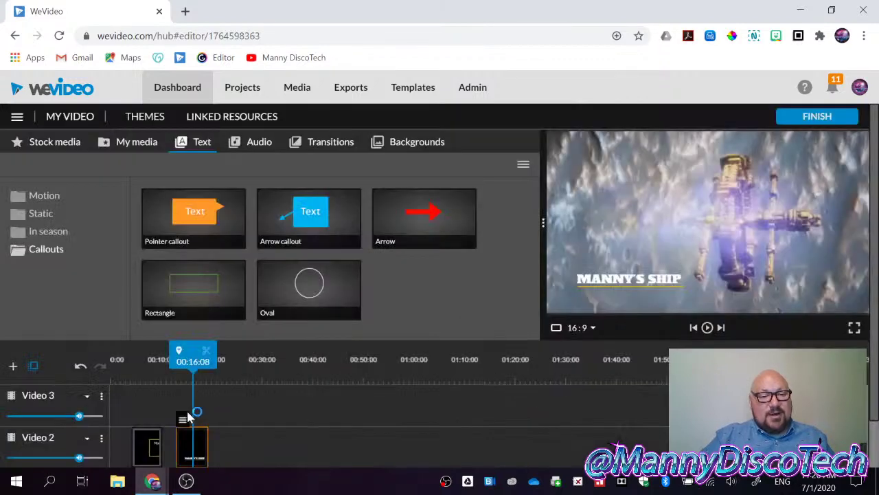
Place the Arrow callout on Video 3 directly above the lower third and move the playhead back over it.
{"action": "left_click", "coordinate": [306, 214]}
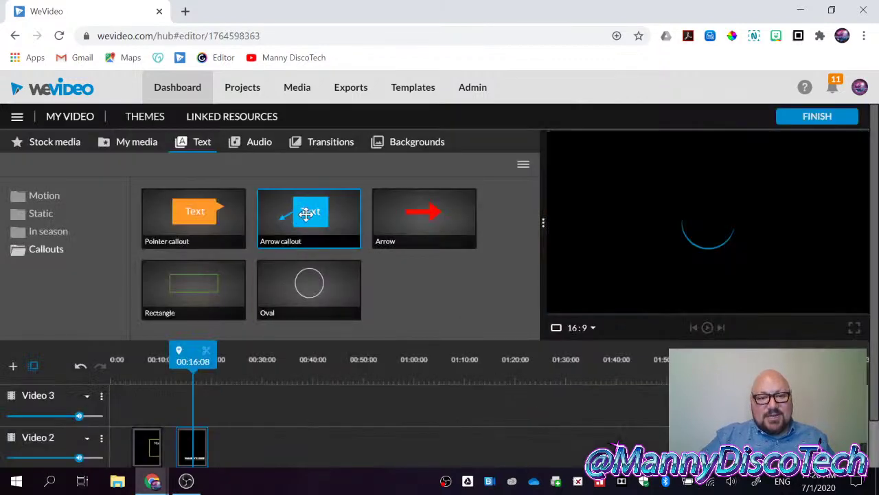
{"action": "left_click_drag", "start_coordinate": [305, 215], "coordinate": [206, 406]}
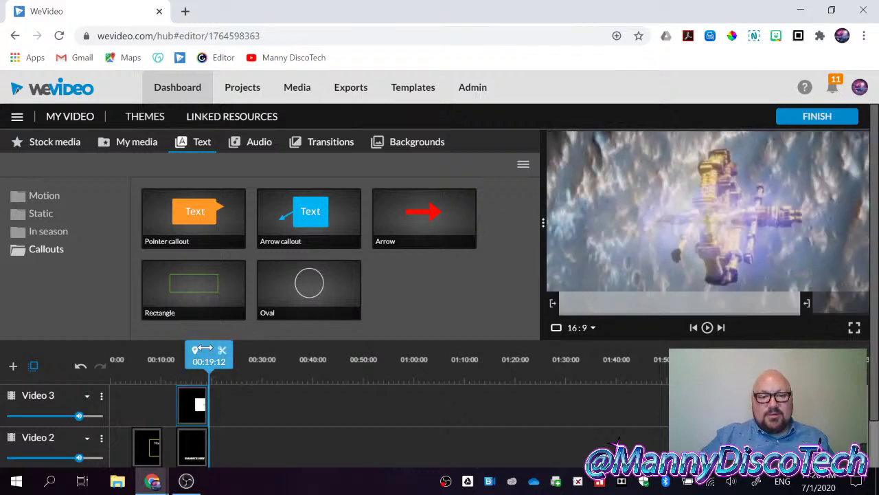
{"action": "mouse_move", "coordinate": [196, 350]}
{"action": "left_mouse_down"}
{"action": "mouse_move", "coordinate": [186, 350]}
{"action": "mouse_move", "coordinate": [213, 351]}
{"action": "mouse_move", "coordinate": [188, 350]}
{"action": "left_mouse_up"}
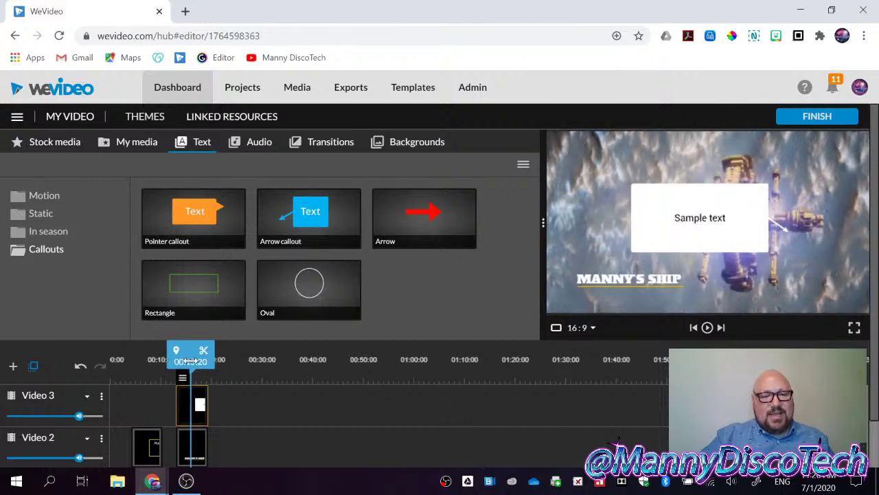
Open the arrow callout for editing, shrink its box, and move it to the frame's upper left, away from the spaceship.
{"action": "double_click", "coordinate": [194, 404]}
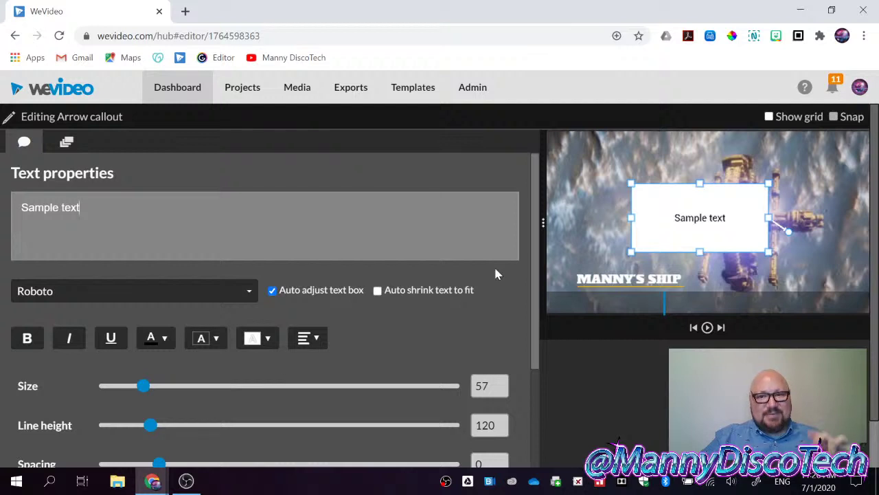
{"action": "left_click_drag", "start_coordinate": [631, 184], "coordinate": [661, 210]}
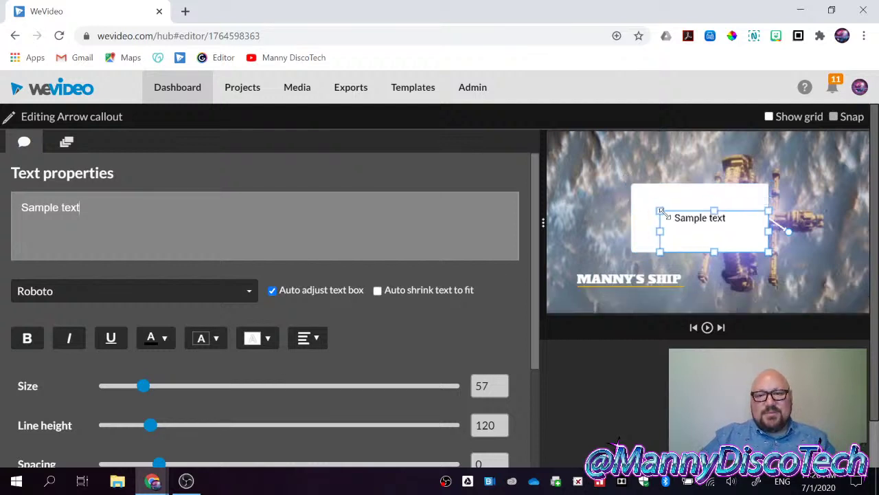
{"action": "left_click_drag", "start_coordinate": [706, 238], "coordinate": [614, 165]}
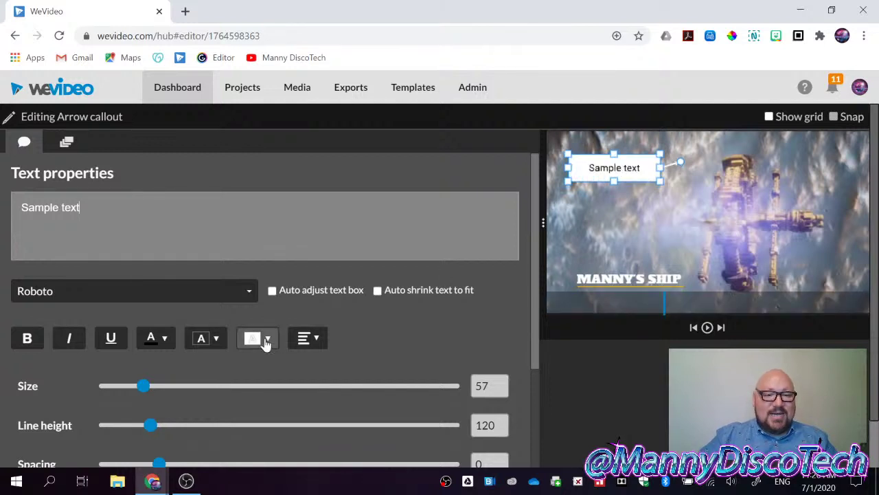
Color the callout's background light yellow #ffd966, and replace that with the next darker golden yellow.
{"action": "left_click", "coordinate": [265, 339]}
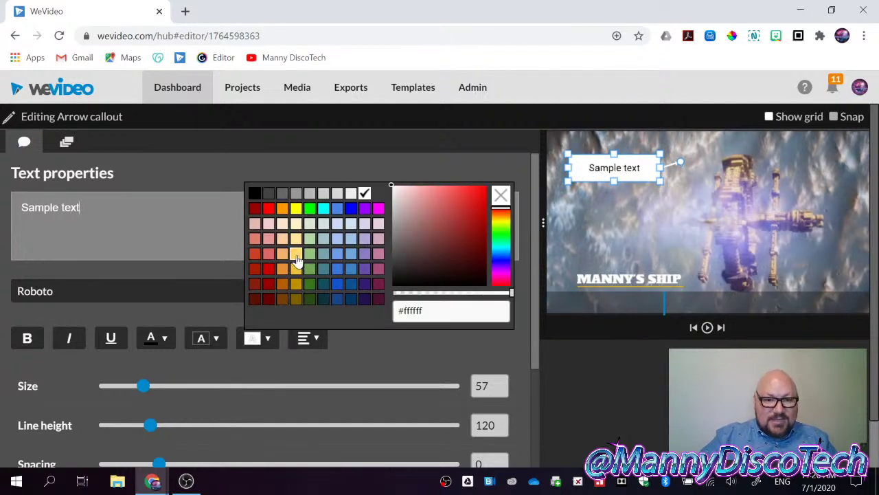
{"action": "left_click", "coordinate": [296, 254]}
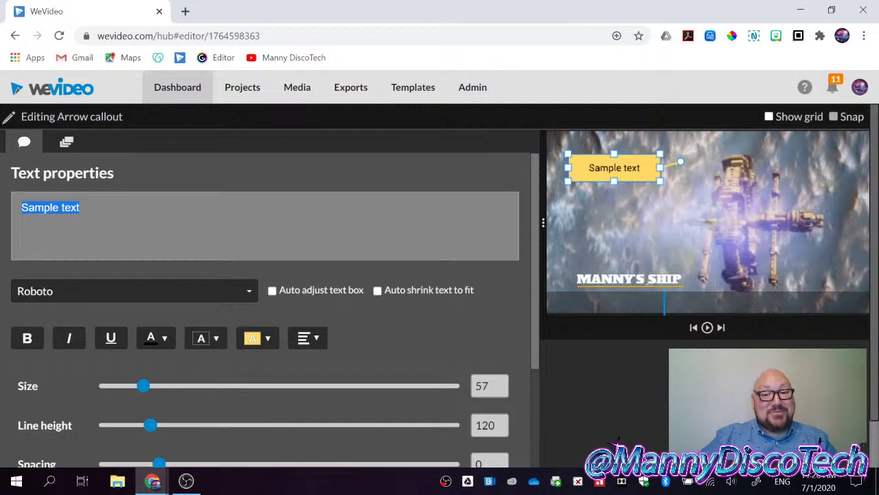
{"action": "left_click", "coordinate": [267, 339]}
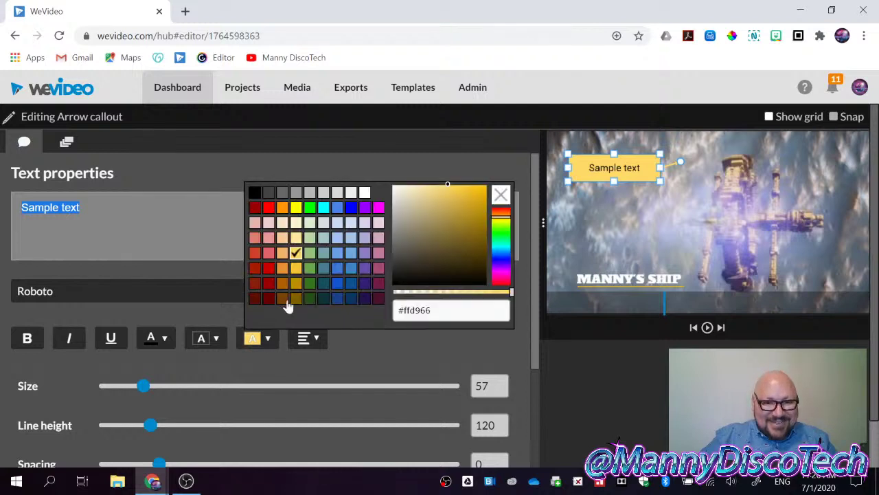
{"action": "left_click", "coordinate": [300, 272]}
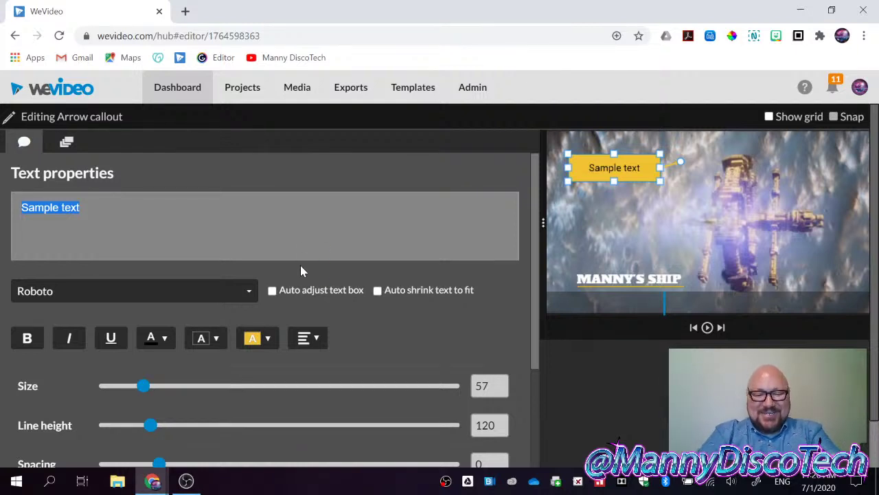
Replace the callout's sample text with the presenter's first name followed by "is here", and extend the arrow tip onto the spaceship.
{"action": "type", "text": "Ma"}
{"action": "type", "text": "nny is"}
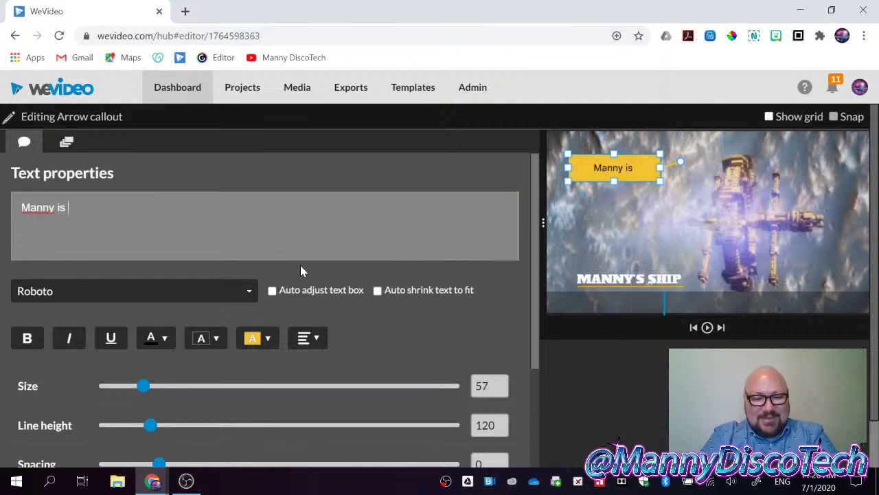
{"action": "type", "text": "here"}
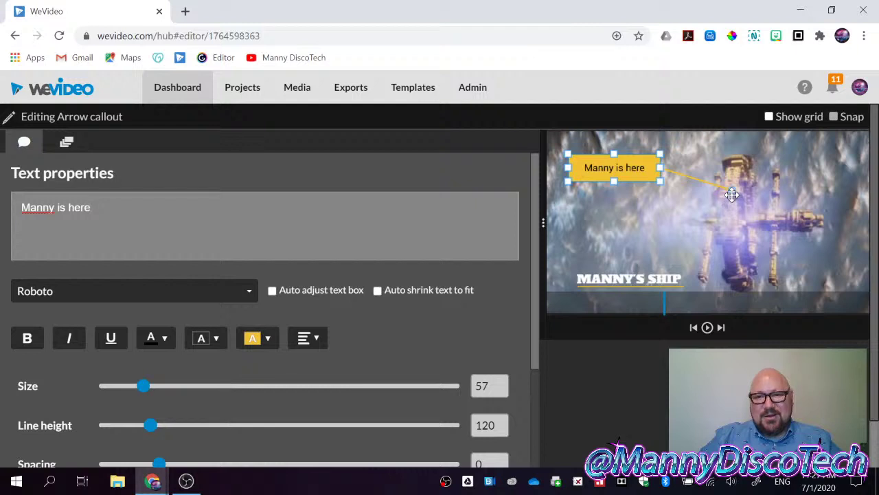
{"action": "left_click_drag", "start_coordinate": [732, 194], "coordinate": [733, 190]}
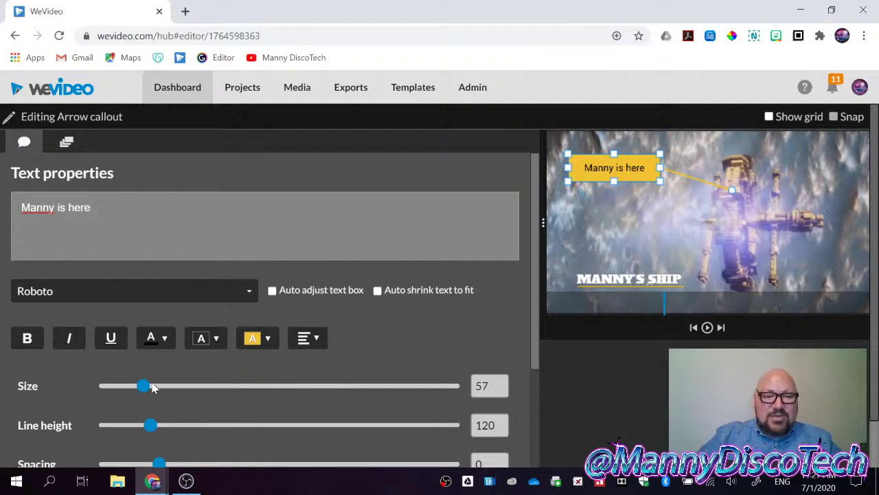
Set the callout's text size to 80 and widen its box so the text fits on one line.
{"action": "double_click", "coordinate": [482, 385]}
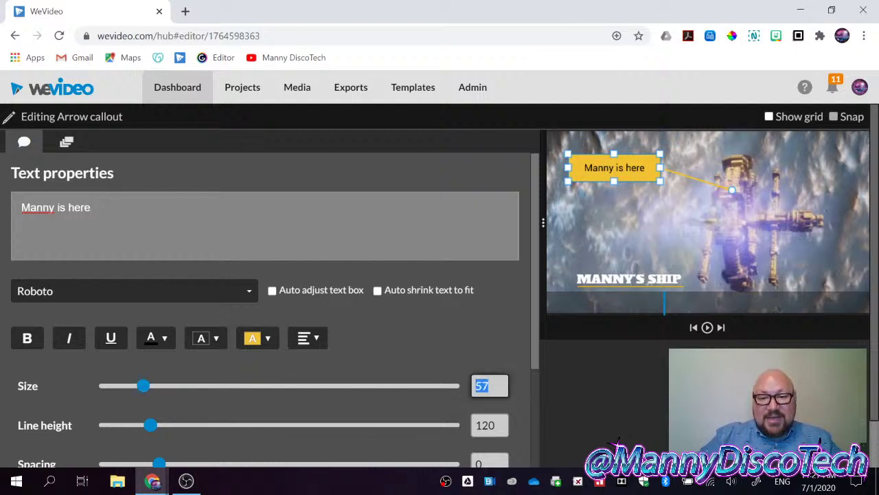
{"action": "type", "text": "80"}
{"action": "key", "text": "Return"}
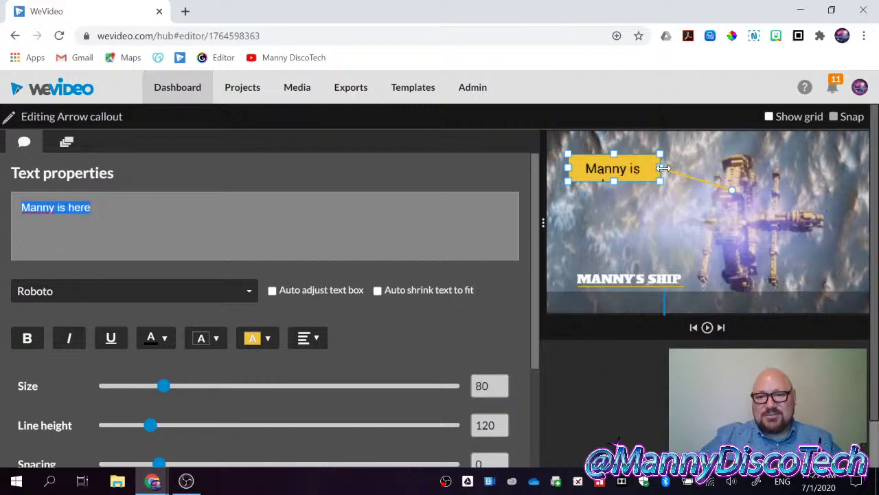
{"action": "left_click_drag", "start_coordinate": [659, 168], "coordinate": [689, 167]}
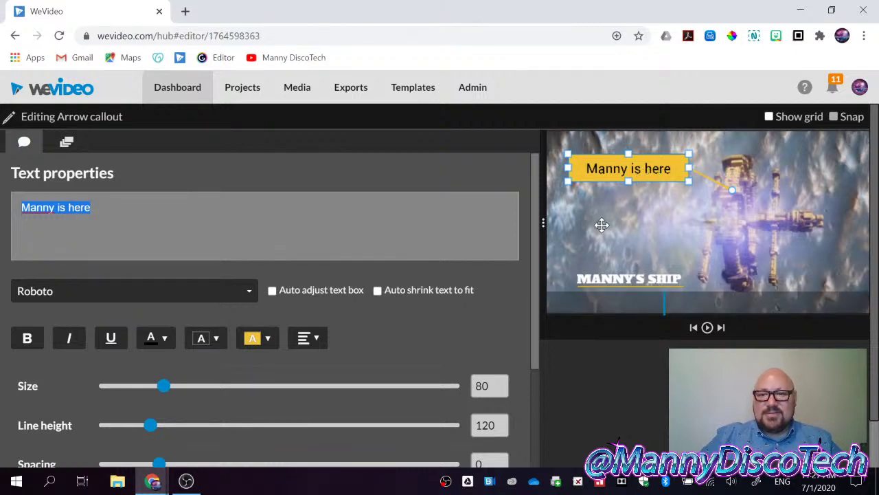
Center the callout's text horizontally within its box.
{"action": "scroll", "coordinate": [397, 350], "scroll_direction": "down", "scroll_amount": 2}
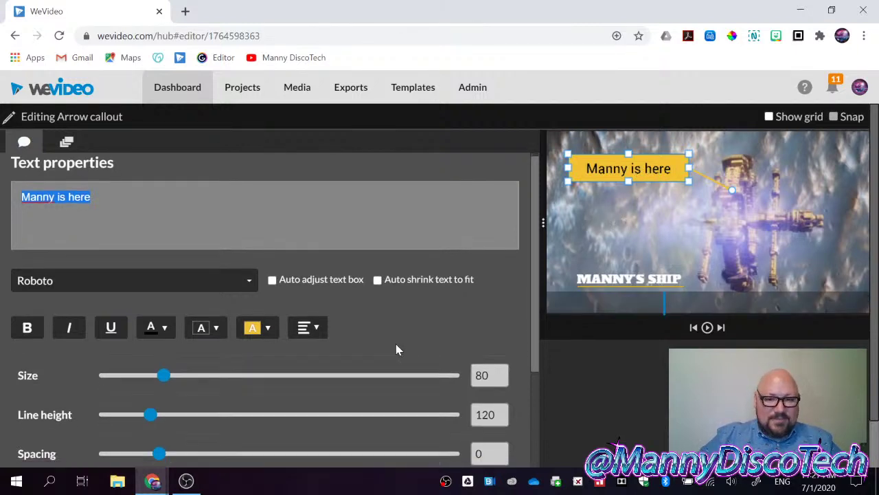
{"action": "scroll", "coordinate": [396, 349], "scroll_direction": "up", "scroll_amount": 1}
{"action": "scroll", "coordinate": [391, 348], "scroll_direction": "up", "scroll_amount": 1}
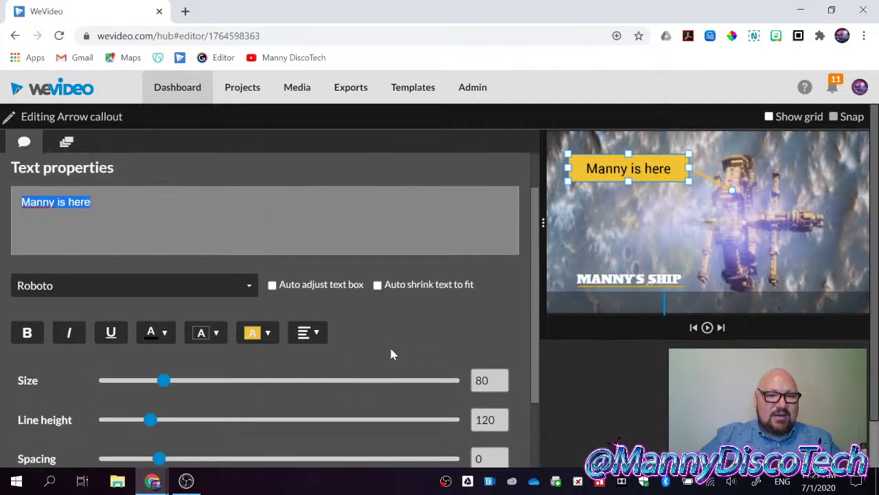
{"action": "left_click", "coordinate": [306, 337]}
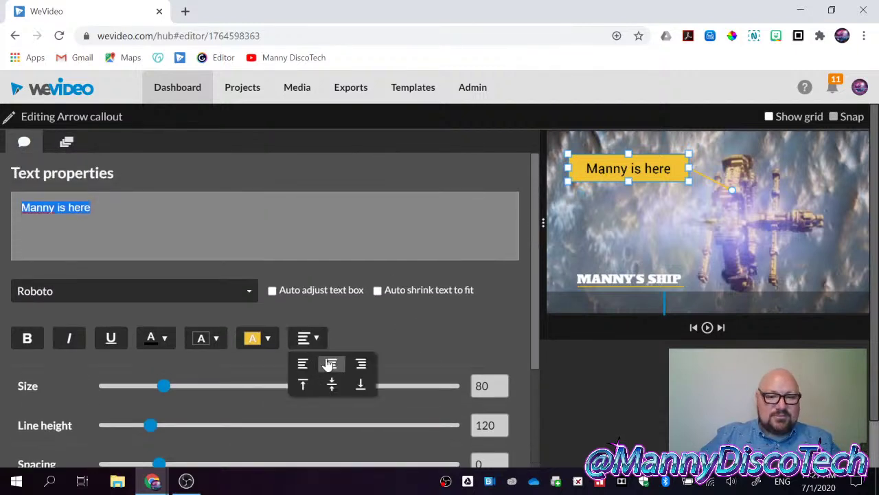
{"action": "left_click", "coordinate": [332, 363]}
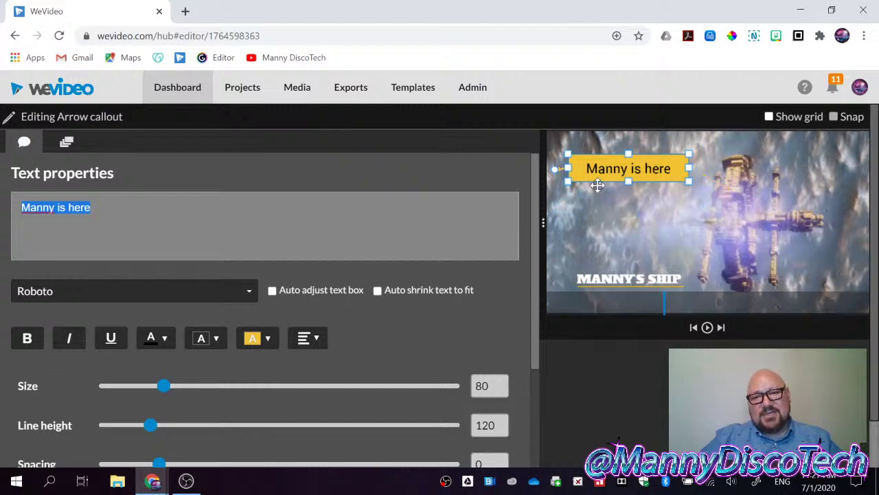
Shift the callout box slightly left, aim its arrow tip back at the spaceship, and save the callout.
{"action": "left_click_drag", "start_coordinate": [632, 169], "coordinate": [607, 168]}
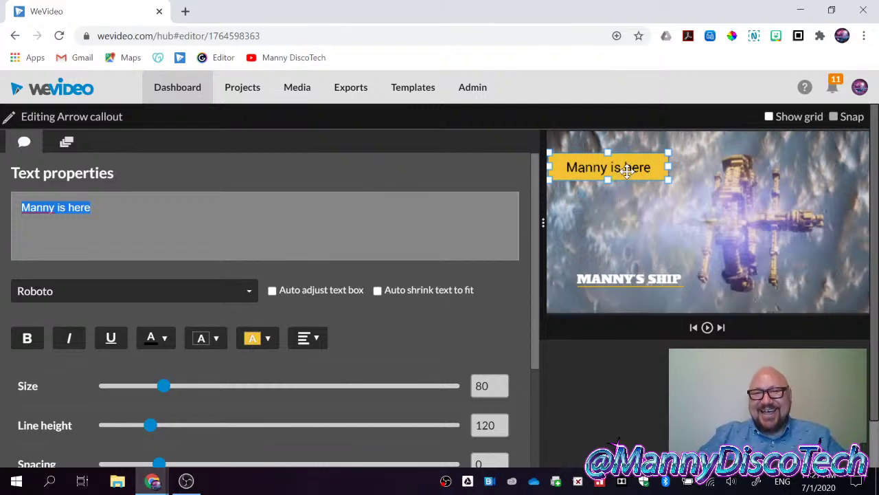
{"action": "left_click_drag", "start_coordinate": [626, 169], "coordinate": [723, 179]}
{"action": "left_click_drag", "start_coordinate": [651, 168], "coordinate": [641, 168]}
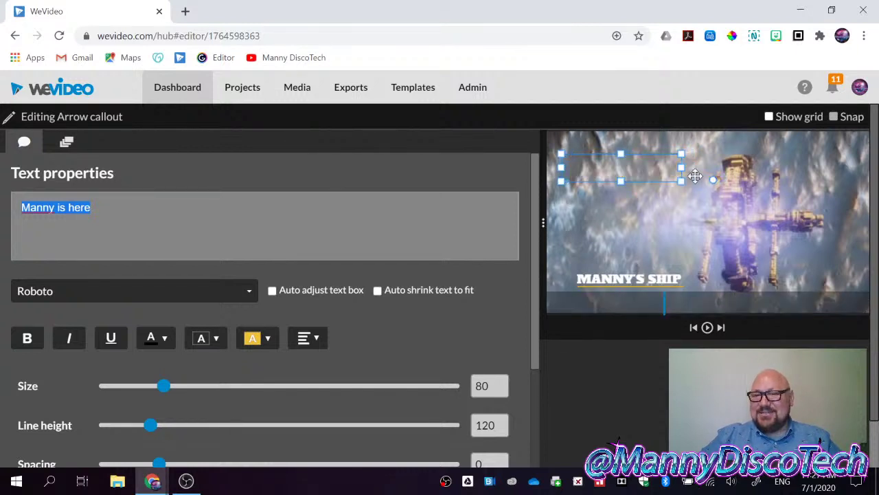
{"action": "left_click_drag", "start_coordinate": [719, 182], "coordinate": [728, 189]}
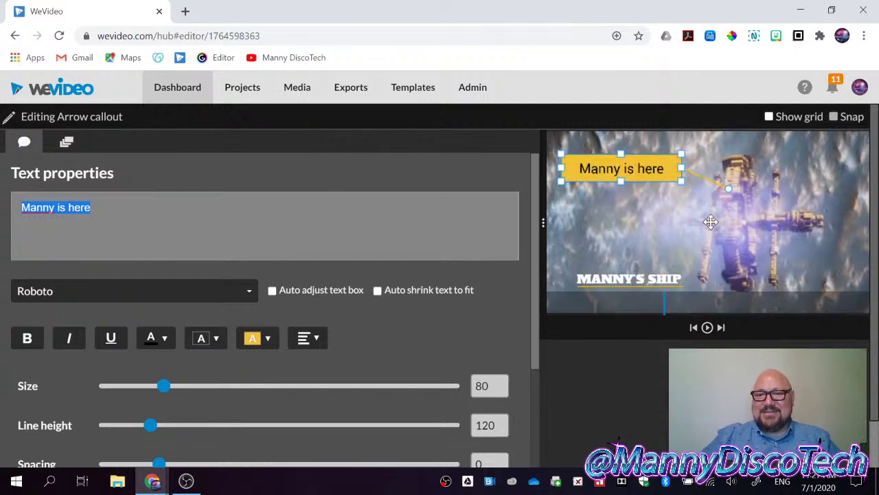
{"action": "scroll", "coordinate": [282, 417], "scroll_direction": "down", "scroll_amount": 5}
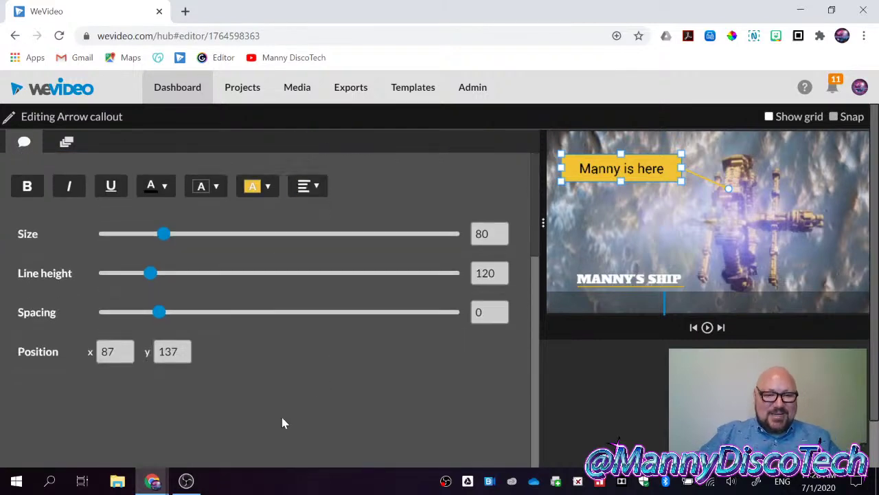
{"action": "left_click", "coordinate": [310, 446]}
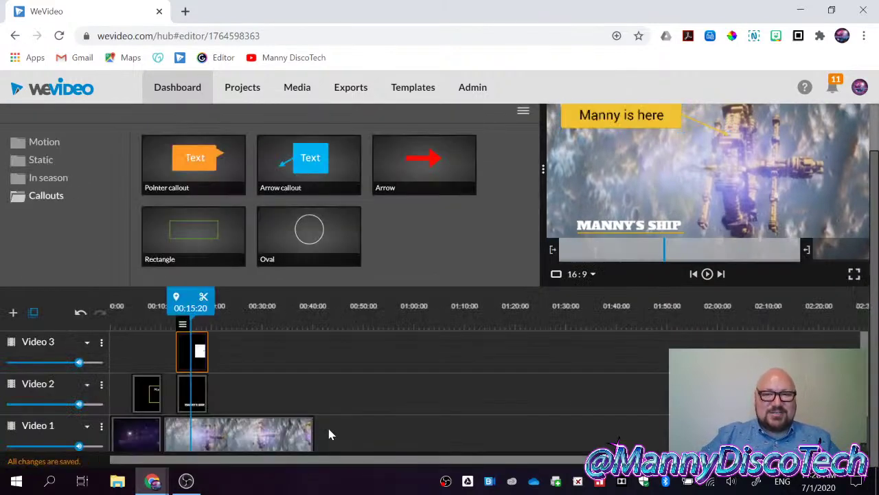
Reduce the browser page zoom until all video and audio tracks fit on screen, and slightly enlarge the preview area.
{"action": "scroll", "coordinate": [459, 359], "scroll_direction": "up", "scroll_amount": 1}
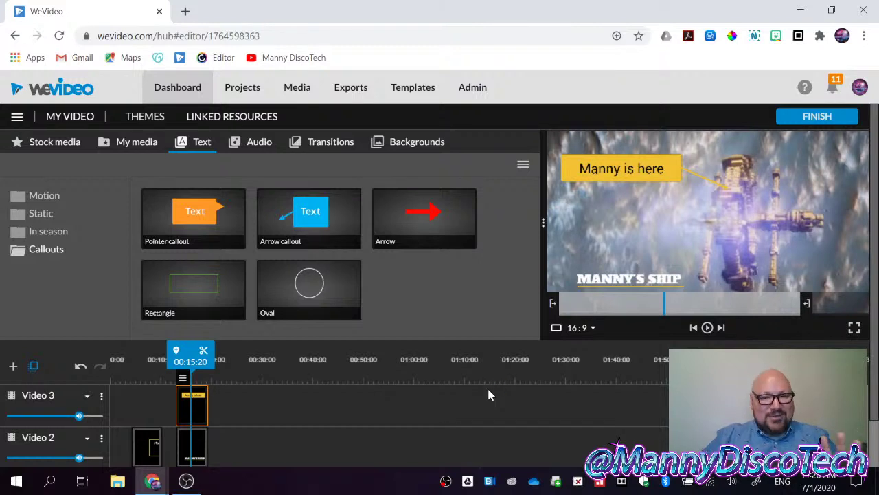
{"action": "scroll", "coordinate": [591, 426], "scroll_direction": "down", "scroll_amount": 2}
{"action": "scroll", "coordinate": [615, 423], "scroll_direction": "up", "scroll_amount": 2}
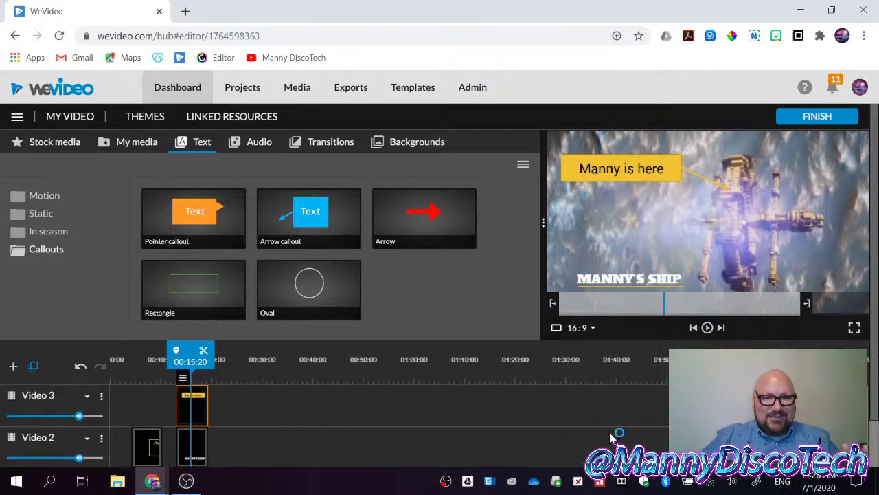
{"action": "scroll", "coordinate": [611, 433], "scroll_direction": "down", "scroll_amount": 2}
{"action": "scroll", "coordinate": [563, 434], "scroll_direction": "up", "scroll_amount": 2}
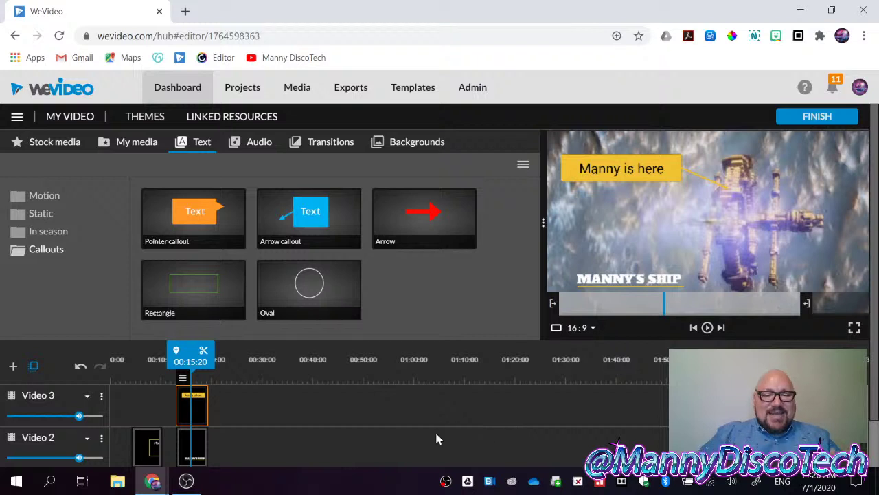
{"action": "scroll", "coordinate": [413, 437], "scroll_direction": "down", "scroll_amount": 2}
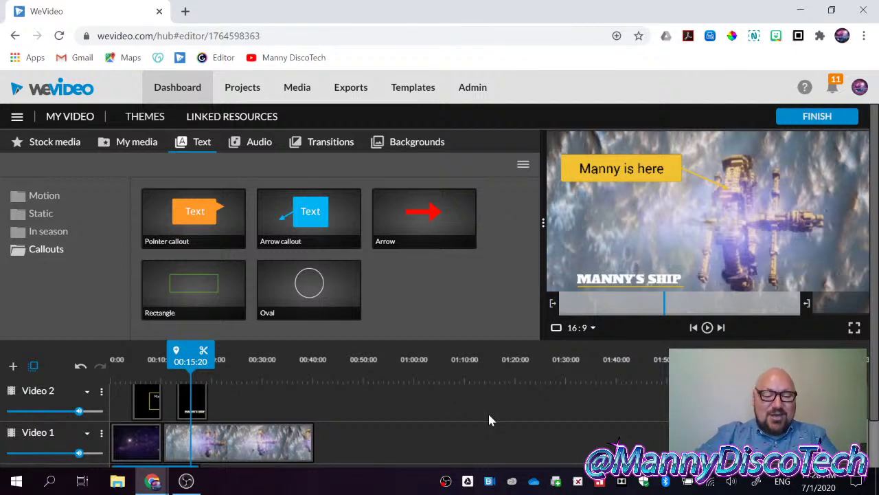
{"action": "key", "text": "ctrl+minus"}
{"action": "key", "text": "ctrl+minus"}
{"action": "key", "text": "ctrl+minus"}
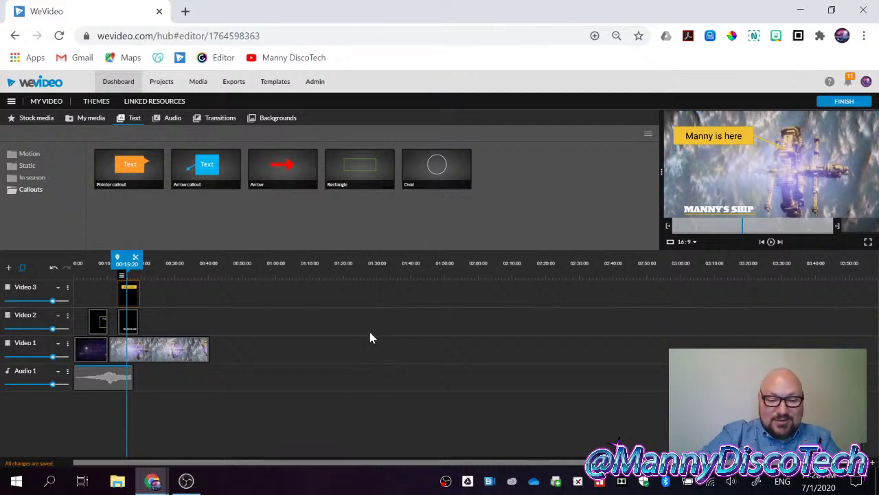
{"action": "key", "text": "ctrl+plus"}
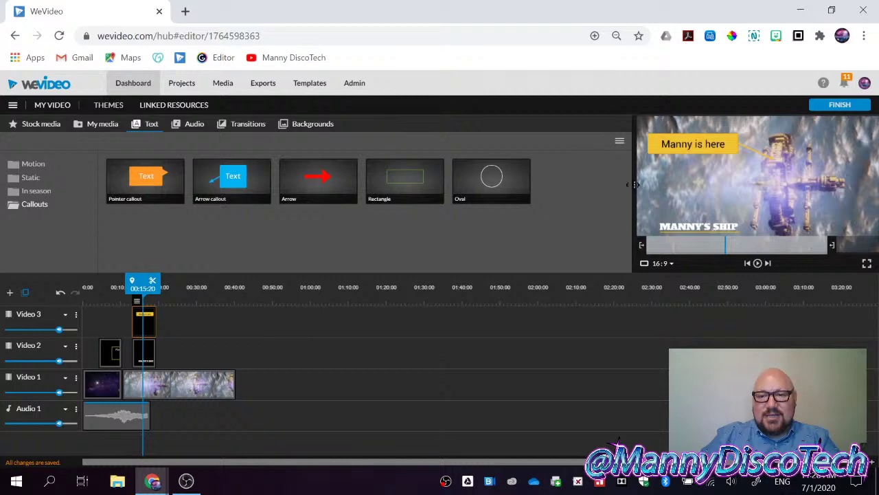
{"action": "left_click_drag", "start_coordinate": [633, 184], "coordinate": [616, 197]}
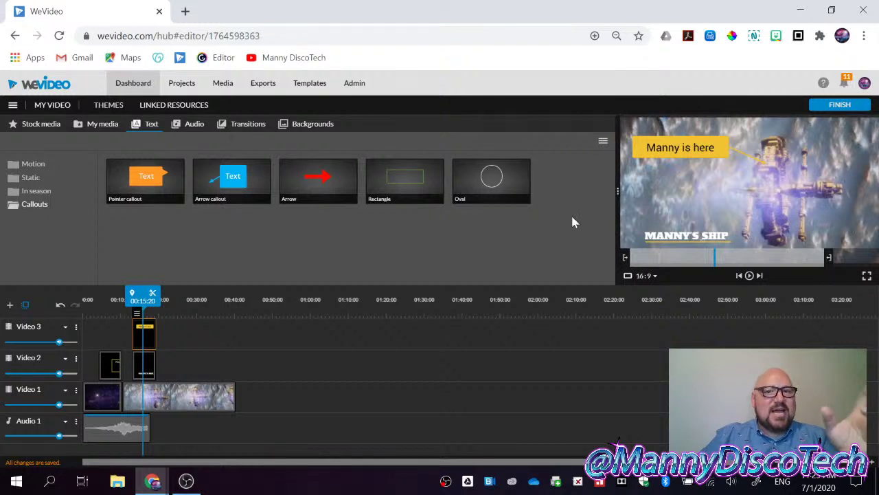
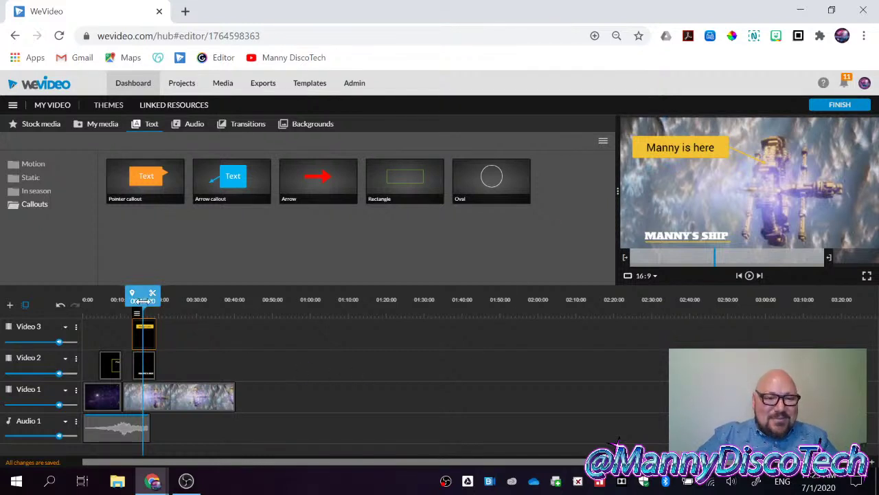
Trim the end of the spaceship clip on Video 1 back to about 00:22:24.
{"action": "mouse_move", "coordinate": [144, 295]}
{"action": "left_mouse_down"}
{"action": "mouse_move", "coordinate": [178, 294]}
{"action": "mouse_move", "coordinate": [145, 294]}
{"action": "left_mouse_up"}
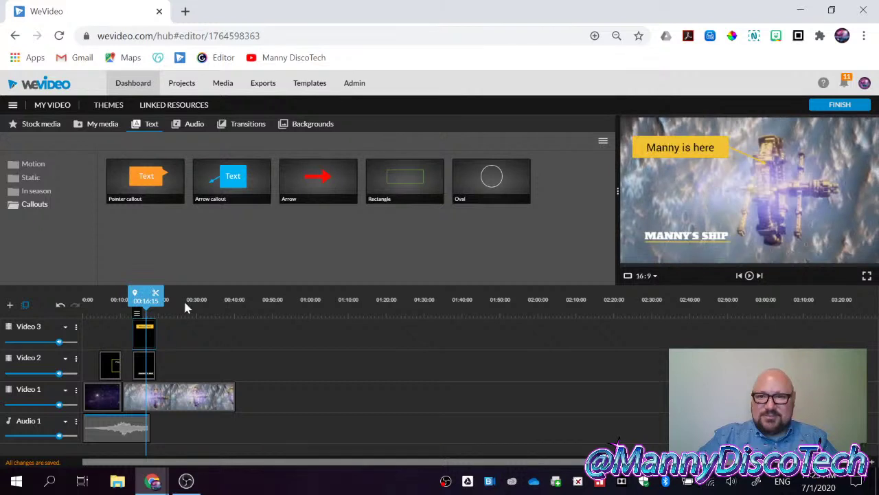
{"action": "left_click", "coordinate": [222, 401]}
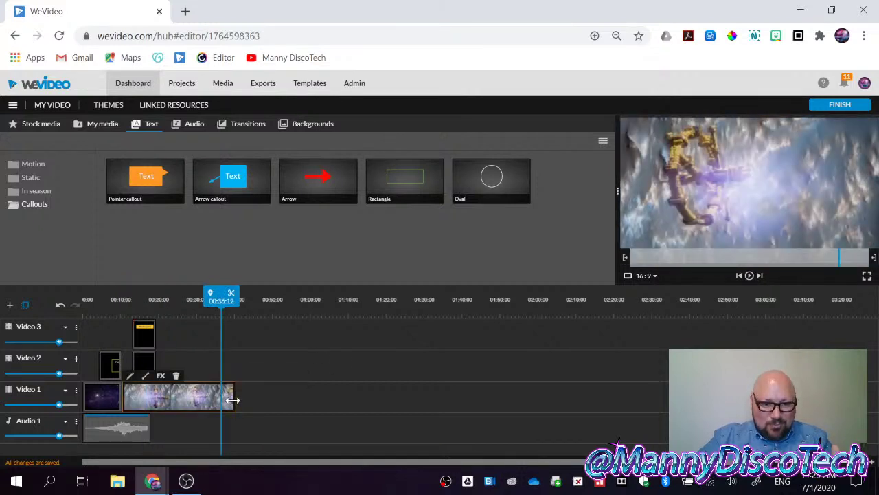
{"action": "left_click_drag", "start_coordinate": [234, 399], "coordinate": [168, 392]}
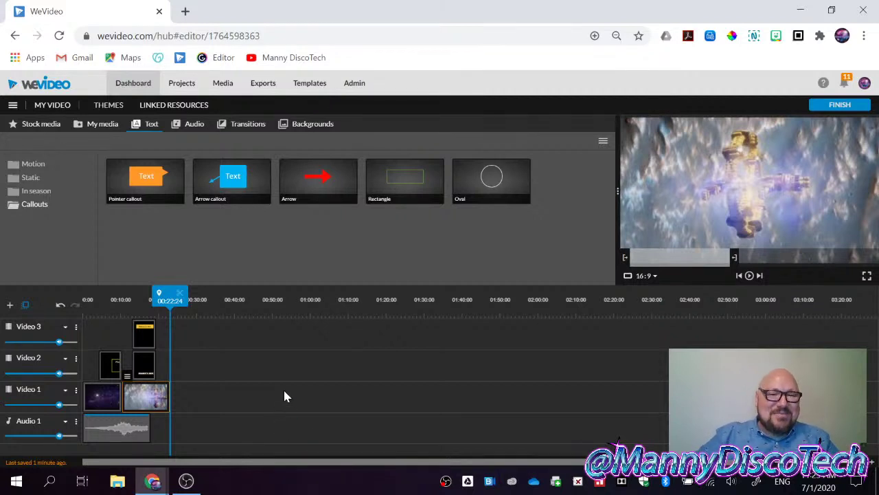
Search the stock videos for "explosion" and preview the 15-second Digital Particle Animation clip.
{"action": "left_click", "coordinate": [51, 131]}
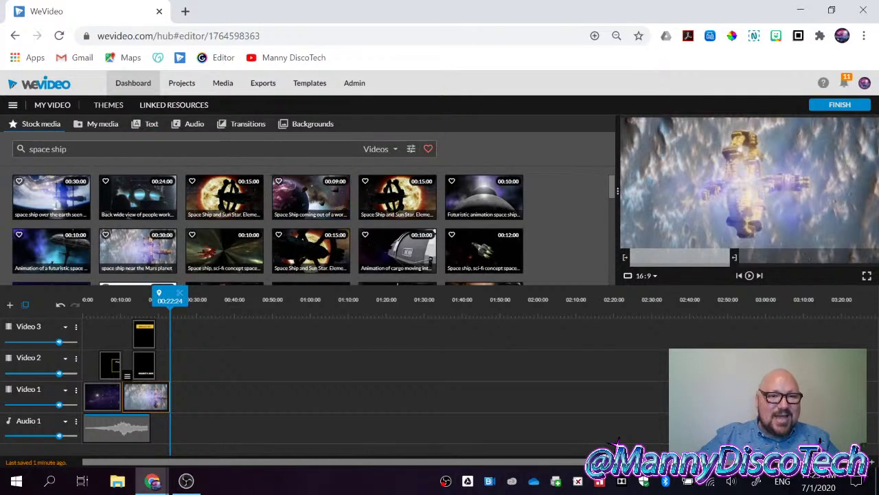
{"action": "left_click_drag", "start_coordinate": [66, 149], "coordinate": [29, 149]}
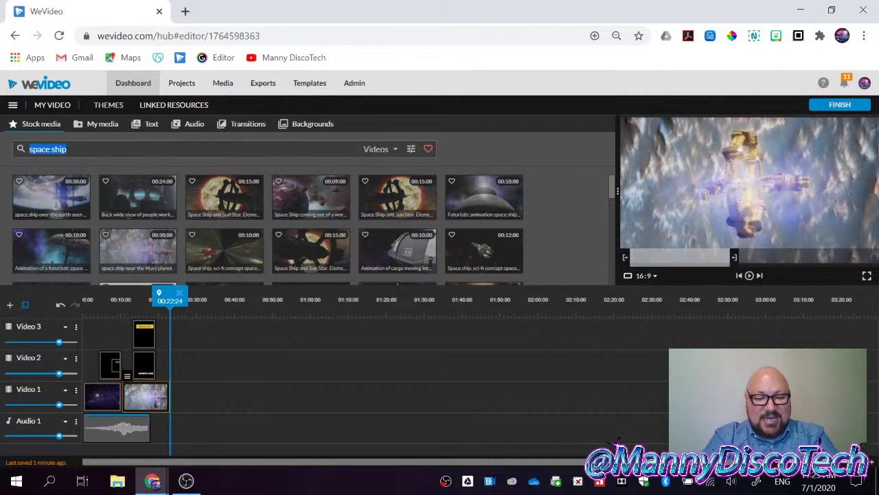
{"action": "type", "text": "explosion"}
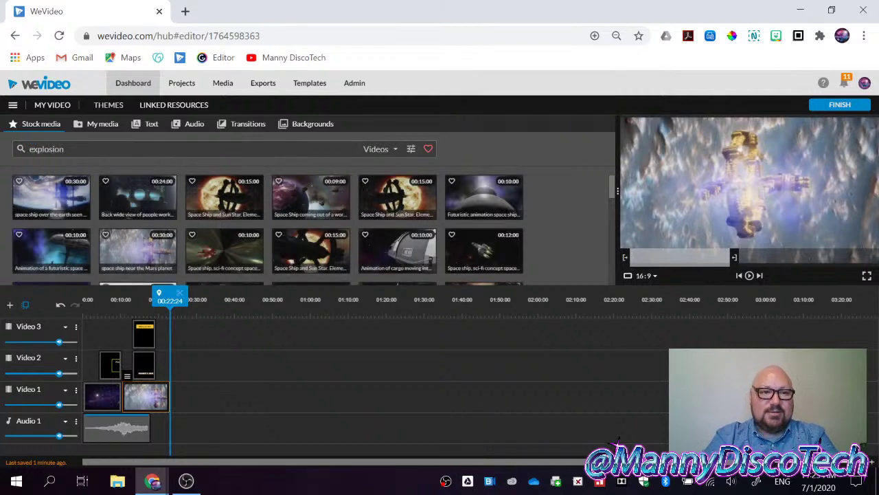
{"action": "key", "text": "Return"}
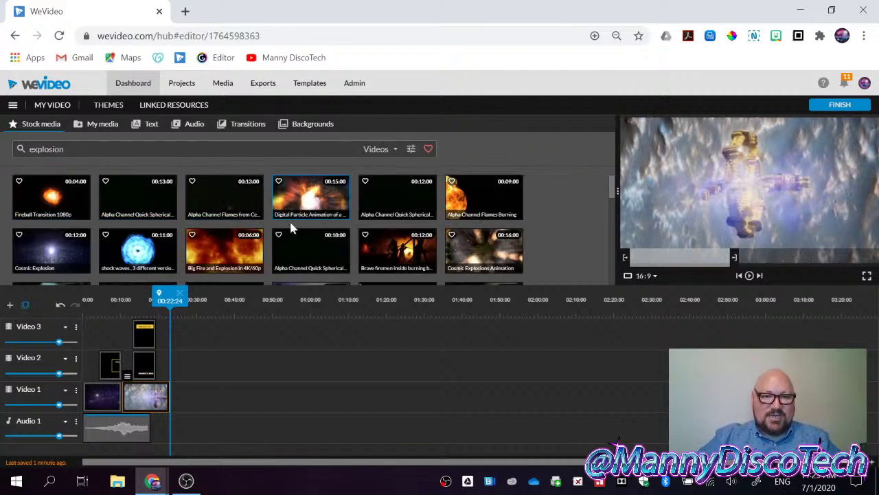
{"action": "left_click", "coordinate": [309, 204]}
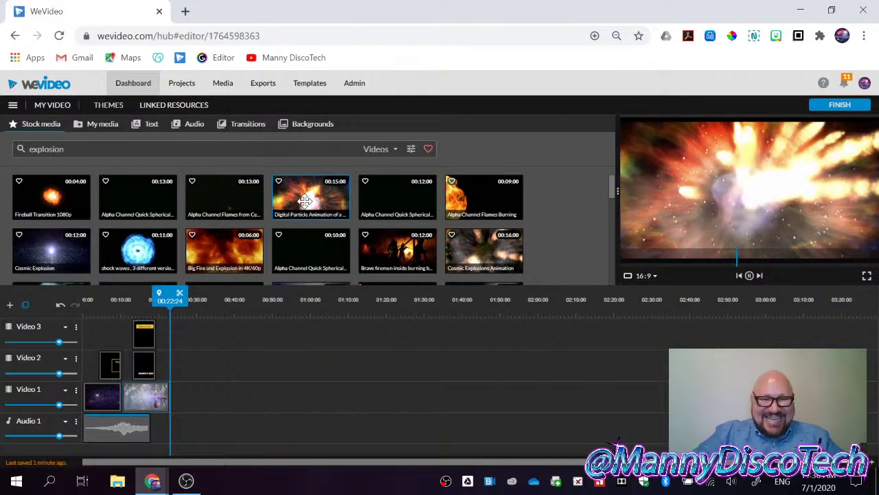
Trim the spaceship clip to end at 00:19:12, and place the 15-second Digital Particle Animation explosion directly after it on Video 1.
{"action": "left_click", "coordinate": [164, 397]}
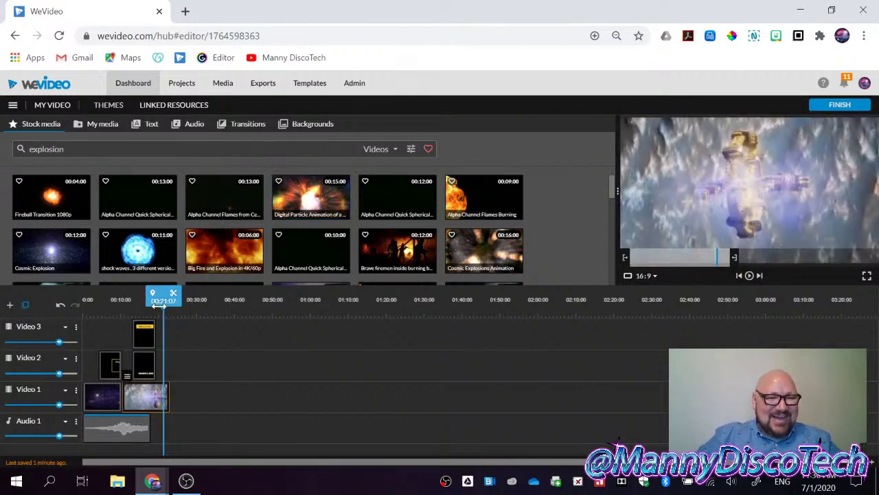
{"action": "left_click_drag", "start_coordinate": [172, 405], "coordinate": [158, 399]}
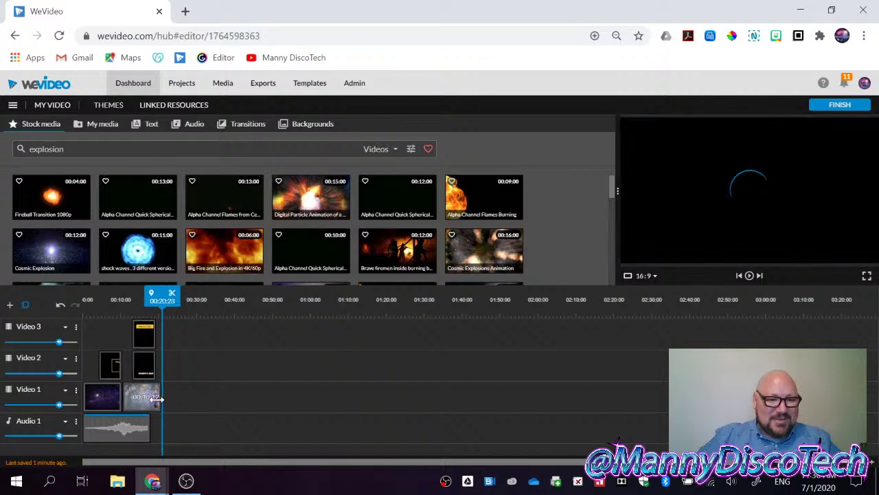
{"action": "mouse_move", "coordinate": [157, 296]}
{"action": "left_mouse_down"}
{"action": "mouse_move", "coordinate": [121, 295]}
{"action": "mouse_move", "coordinate": [150, 292]}
{"action": "left_mouse_up"}
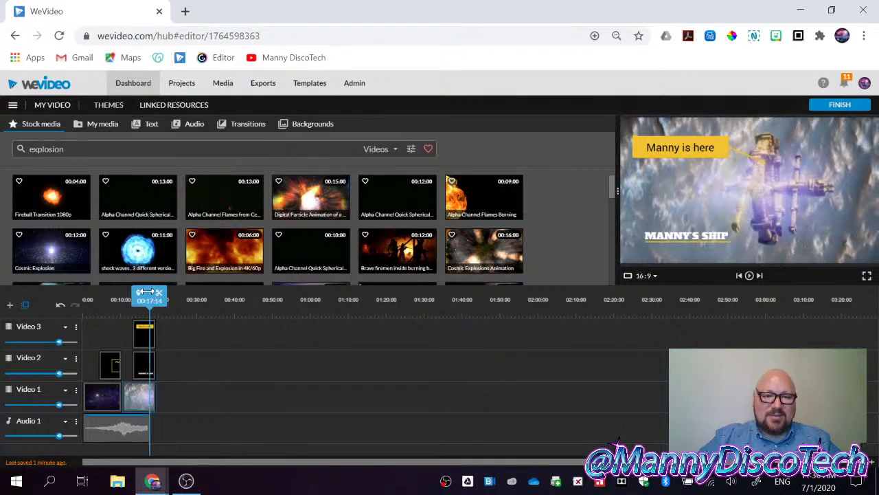
{"action": "left_click_drag", "start_coordinate": [300, 208], "coordinate": [172, 406]}
{"action": "mouse_move", "coordinate": [198, 408]}
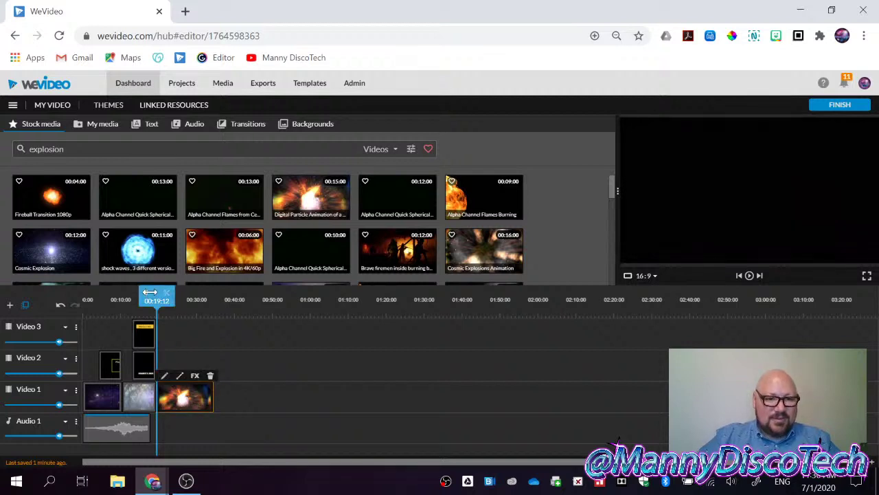
Enlarge the browser page zoom and play the project from 00:16:02 through the cut from the spaceship clip to the explosion.
{"action": "left_click_drag", "start_coordinate": [151, 292], "coordinate": [143, 294]}
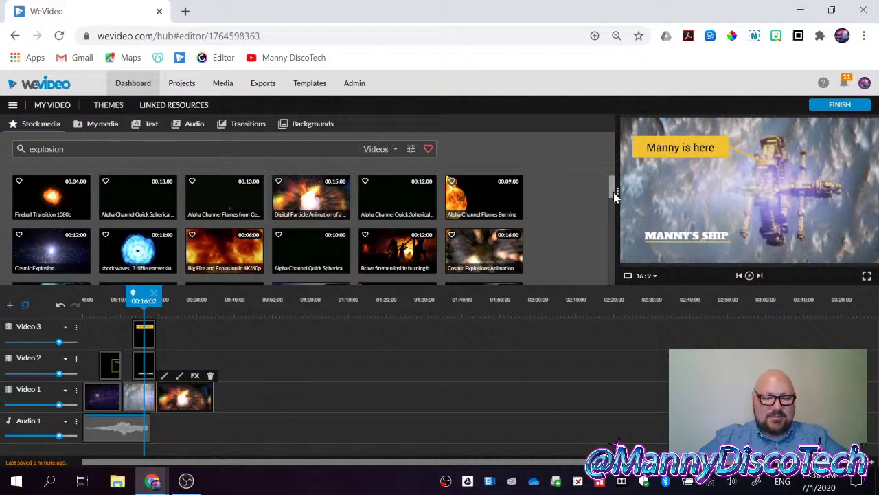
{"action": "key", "text": "ctrl+minus"}
{"action": "key", "text": "ctrl+minus"}
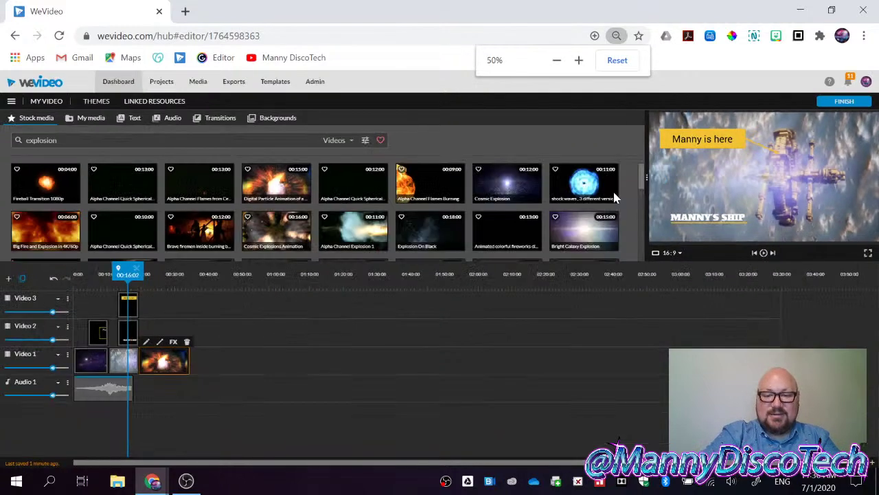
{"action": "key", "text": "ctrl+plus"}
{"action": "key", "text": "ctrl+plus"}
{"action": "key", "text": "ctrl+plus"}
{"action": "key", "text": "ctrl+plus"}
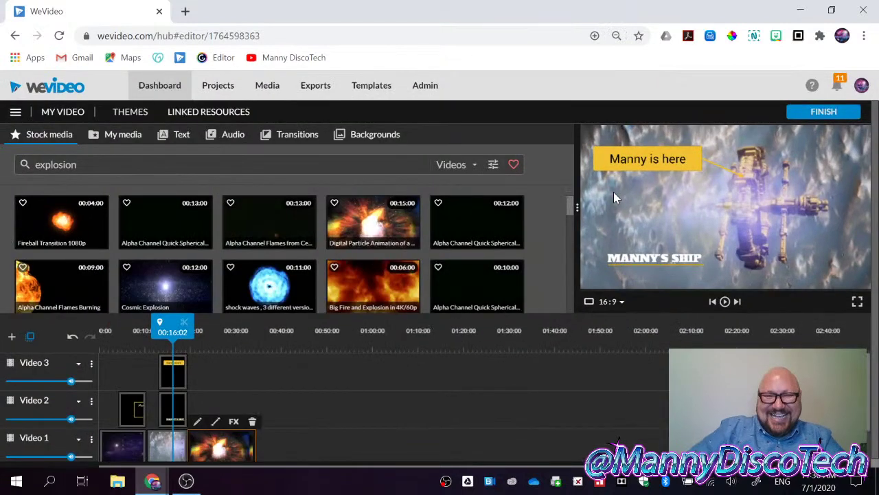
{"action": "scroll", "coordinate": [543, 244], "scroll_direction": "down", "scroll_amount": 1}
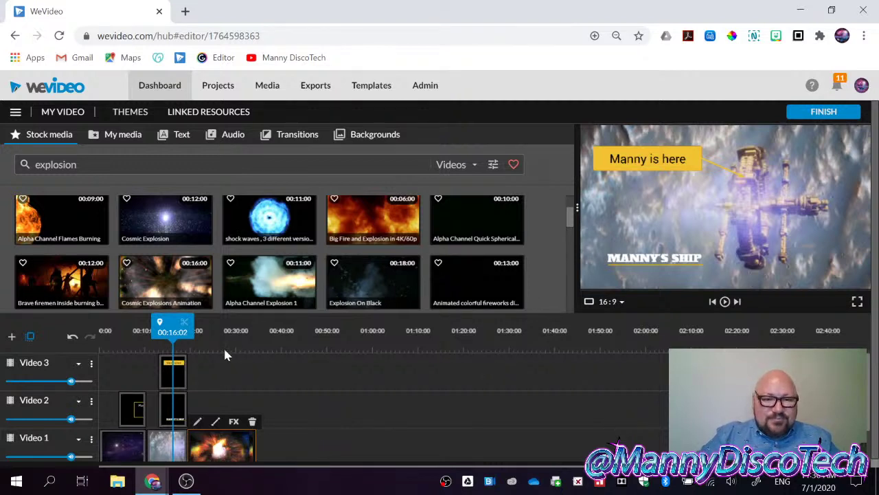
{"action": "left_click", "coordinate": [724, 303]}
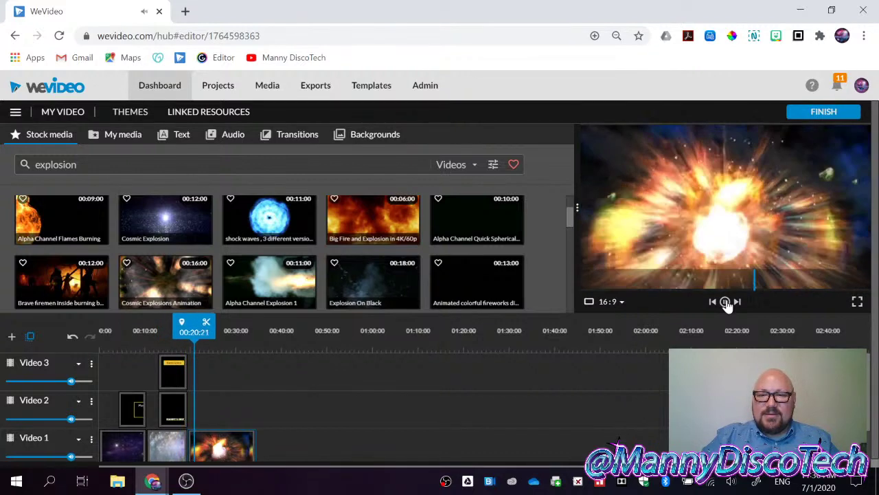
Extend the end of the Audio 1 clip to 00:19:12, in line with the end of the spaceship clip.
{"action": "scroll", "coordinate": [379, 410], "scroll_direction": "down", "scroll_amount": 3}
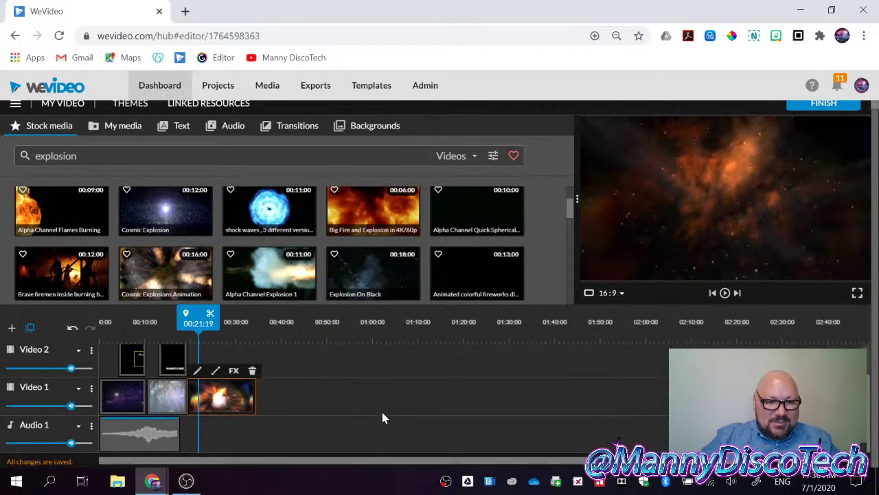
{"action": "left_click", "coordinate": [158, 433]}
{"action": "left_click_drag", "start_coordinate": [179, 433], "coordinate": [176, 434]}
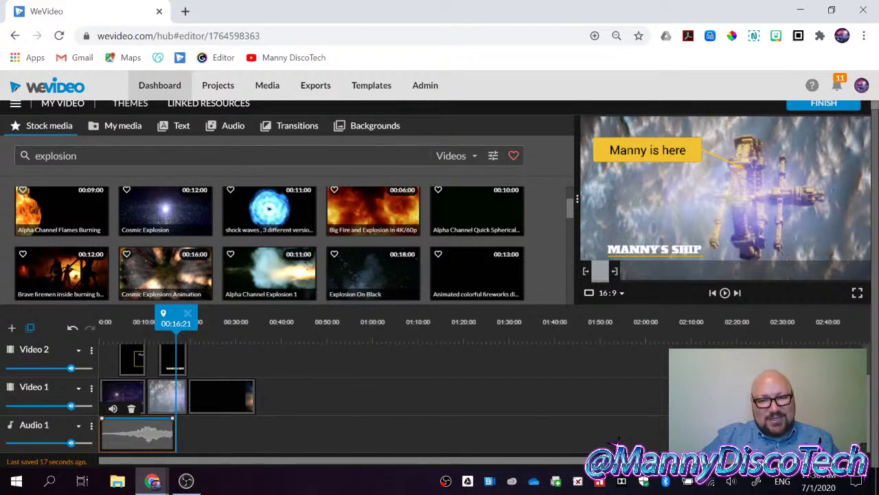
{"action": "scroll", "coordinate": [173, 418], "scroll_direction": "up", "scroll_amount": 5}
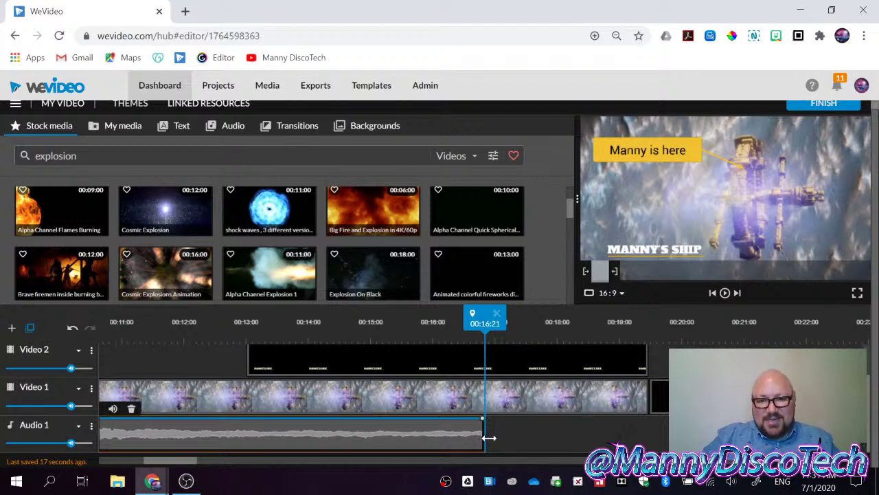
{"action": "left_click_drag", "start_coordinate": [489, 437], "coordinate": [645, 437]}
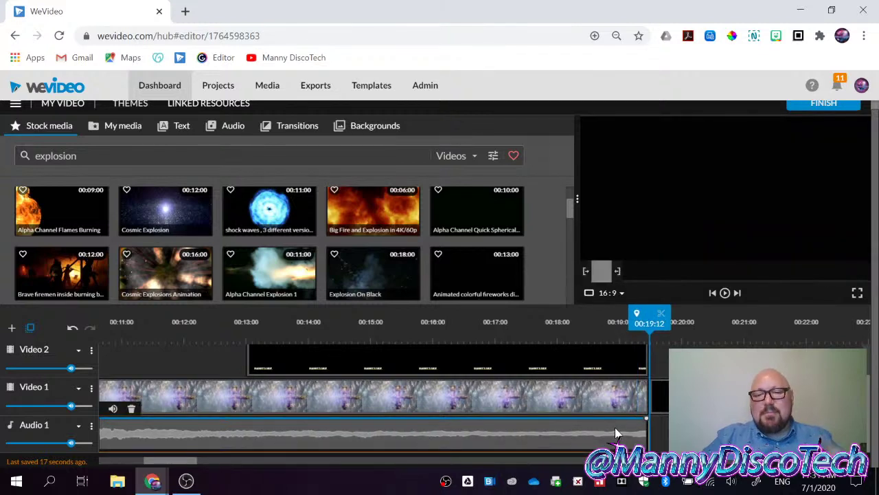
Add a Cross blur transition between the spaceship and explosion clips on Video 1 and check its blur at 00:18:23.
{"action": "mouse_move", "coordinate": [649, 317]}
{"action": "left_mouse_down"}
{"action": "mouse_move", "coordinate": [639, 316]}
{"action": "mouse_move", "coordinate": [667, 317]}
{"action": "mouse_move", "coordinate": [653, 316]}
{"action": "left_mouse_up"}
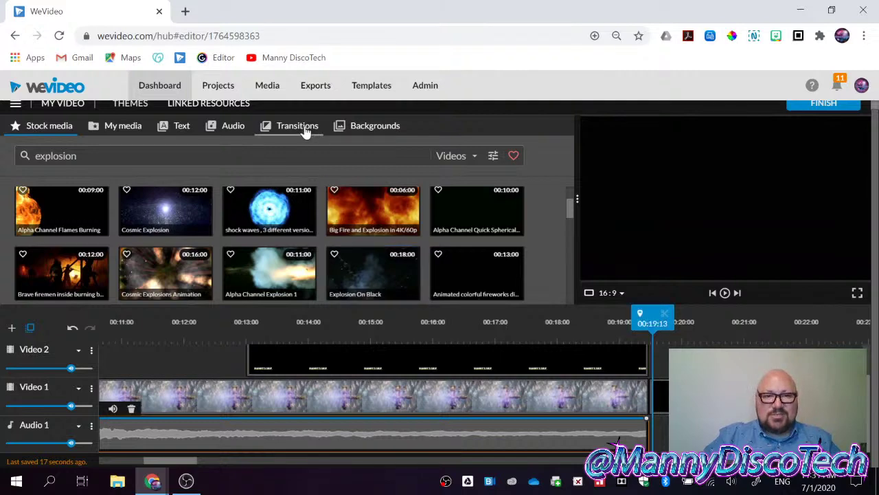
{"action": "left_click", "coordinate": [329, 134]}
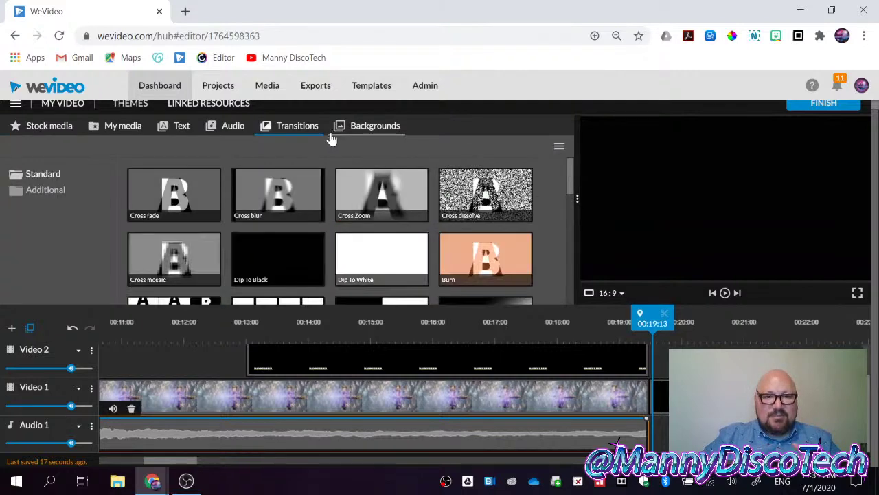
{"action": "left_click", "coordinate": [291, 185]}
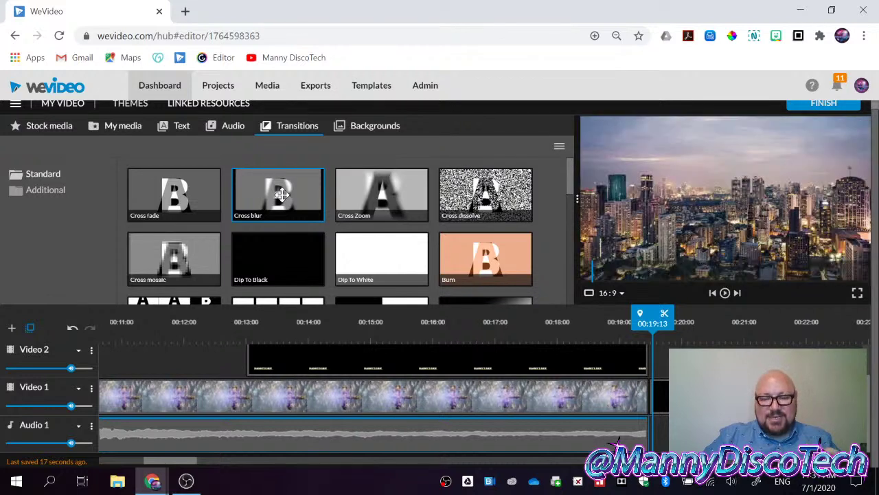
{"action": "left_click_drag", "start_coordinate": [282, 195], "coordinate": [645, 402]}
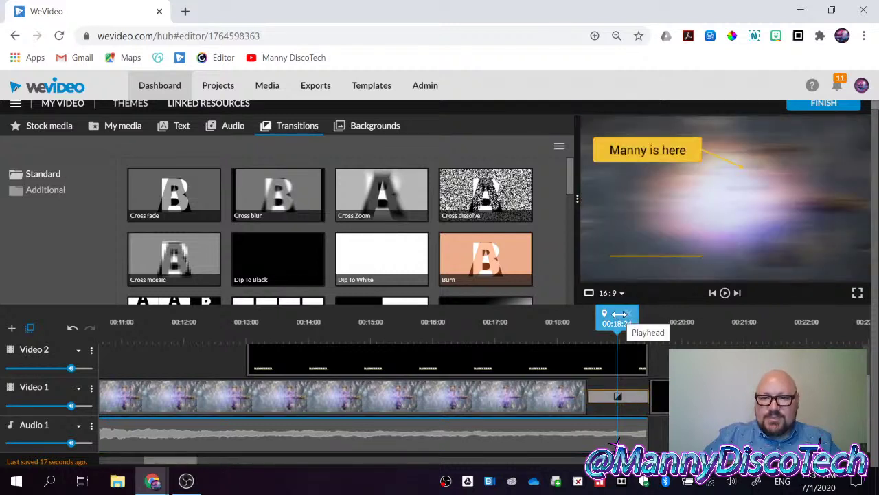
{"action": "mouse_move", "coordinate": [617, 315]}
{"action": "left_mouse_down"}
{"action": "mouse_move", "coordinate": [580, 313]}
{"action": "mouse_move", "coordinate": [626, 315]}
{"action": "mouse_move", "coordinate": [616, 315]}
{"action": "left_mouse_up"}
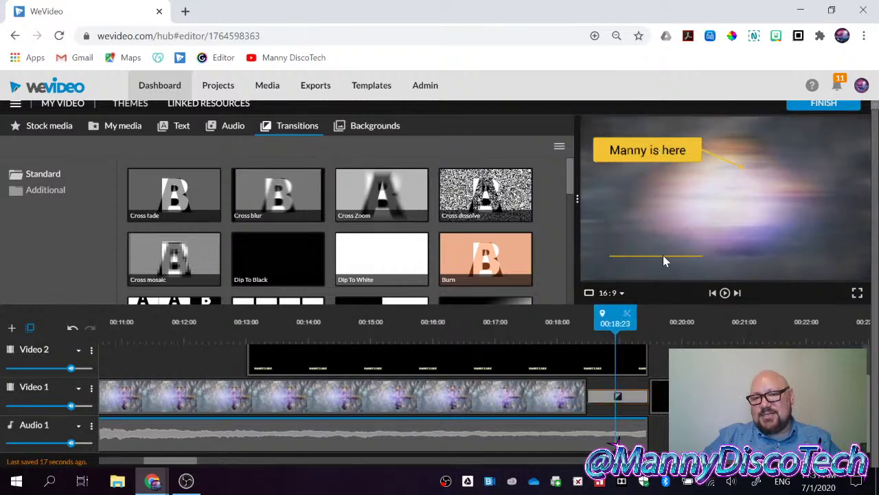
Trim the lower third on Video 2 and the callout on Video 3 to end at 00:18:12, where the transition starts.
{"action": "scroll", "coordinate": [639, 384], "scroll_direction": "up", "scroll_amount": 1}
{"action": "left_click", "coordinate": [638, 389]}
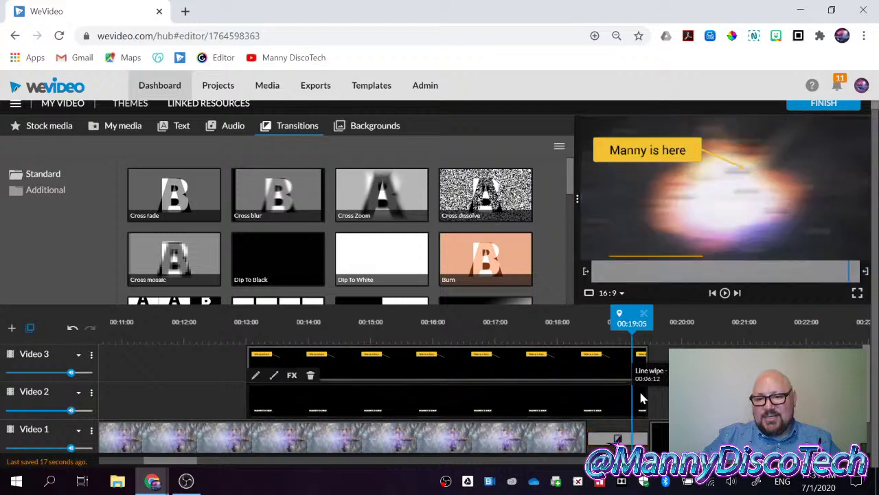
{"action": "left_click_drag", "start_coordinate": [648, 394], "coordinate": [586, 394]}
{"action": "left_click_drag", "start_coordinate": [644, 360], "coordinate": [586, 362]}
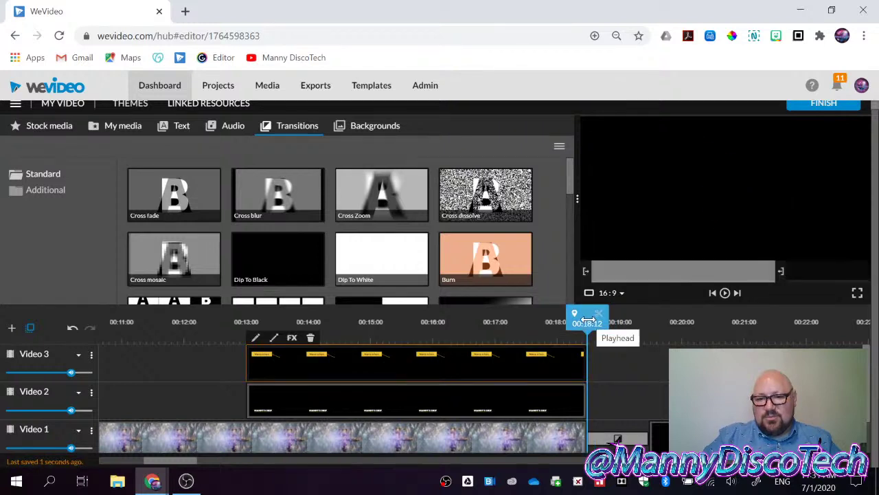
{"action": "left_click_drag", "start_coordinate": [586, 313], "coordinate": [617, 316]}
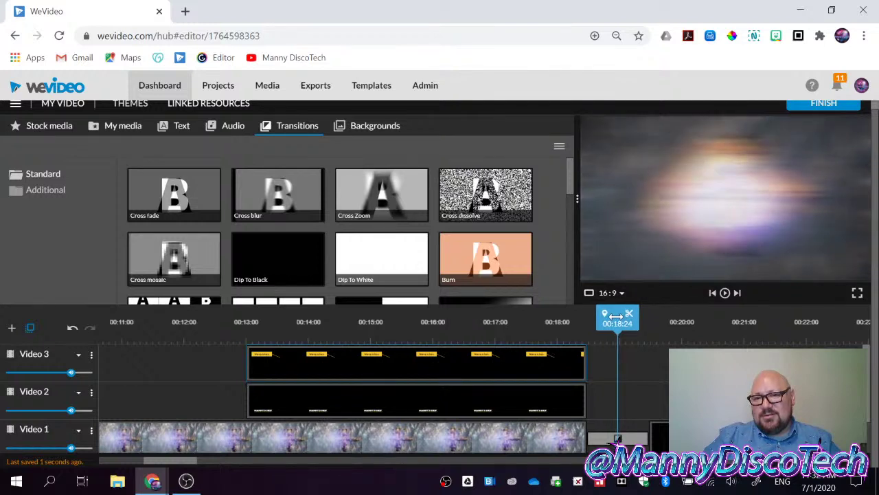
{"action": "mouse_move", "coordinate": [538, 374]}
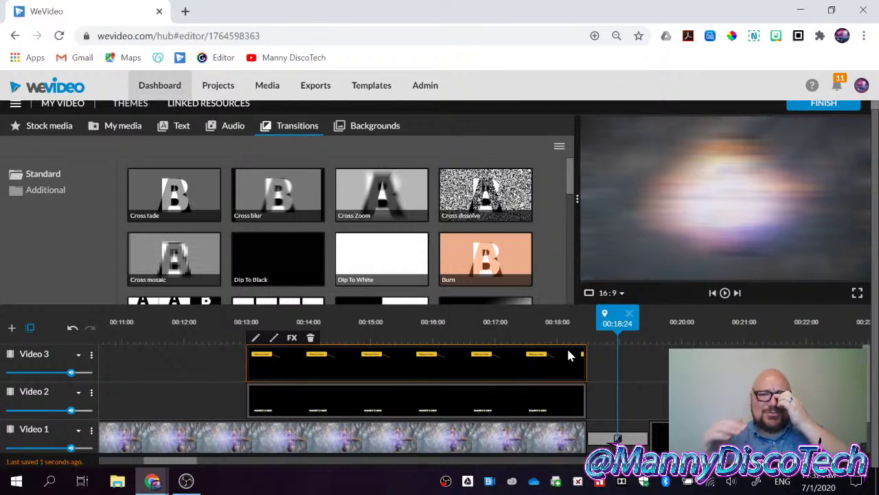
{"action": "scroll", "coordinate": [602, 396], "scroll_direction": "down", "scroll_amount": 1}
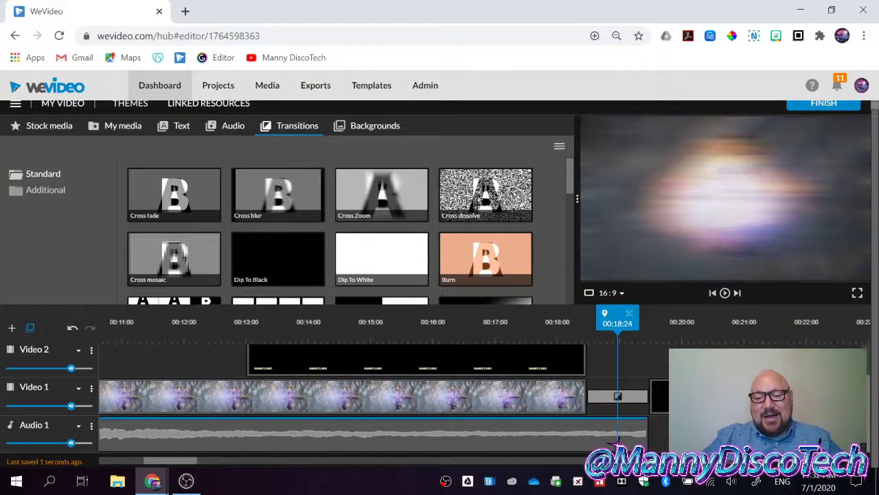
Check the cut into the explosion clip up to 00:22:12, and limit the stock media explosion search to audio results.
{"action": "scroll", "coordinate": [617, 440], "scroll_direction": "down", "scroll_amount": 3}
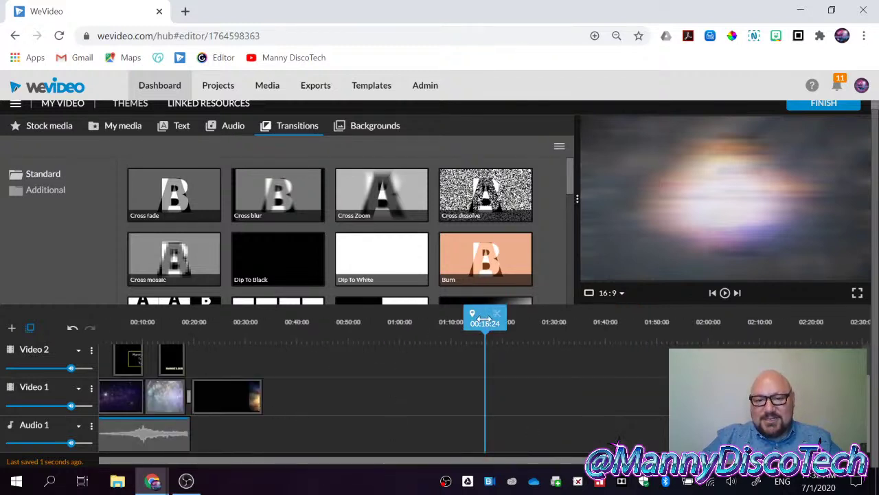
{"action": "left_click_drag", "start_coordinate": [435, 317], "coordinate": [184, 343]}
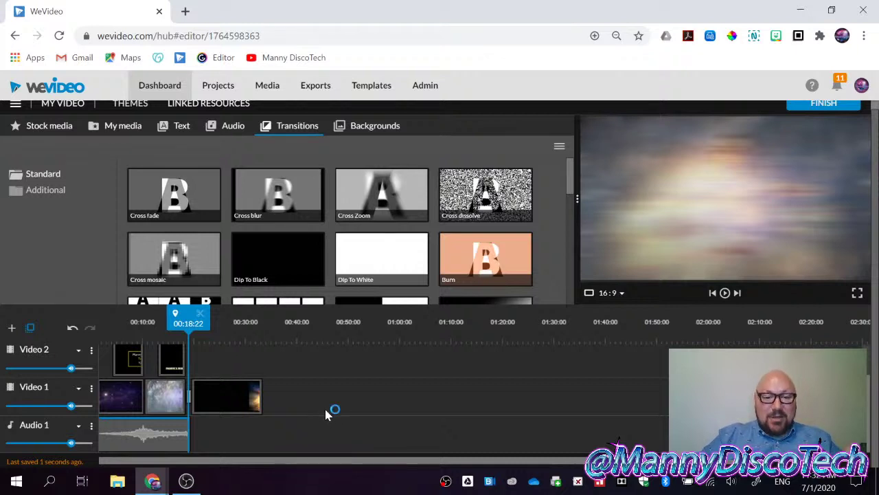
{"action": "left_click_drag", "start_coordinate": [185, 313], "coordinate": [201, 313]}
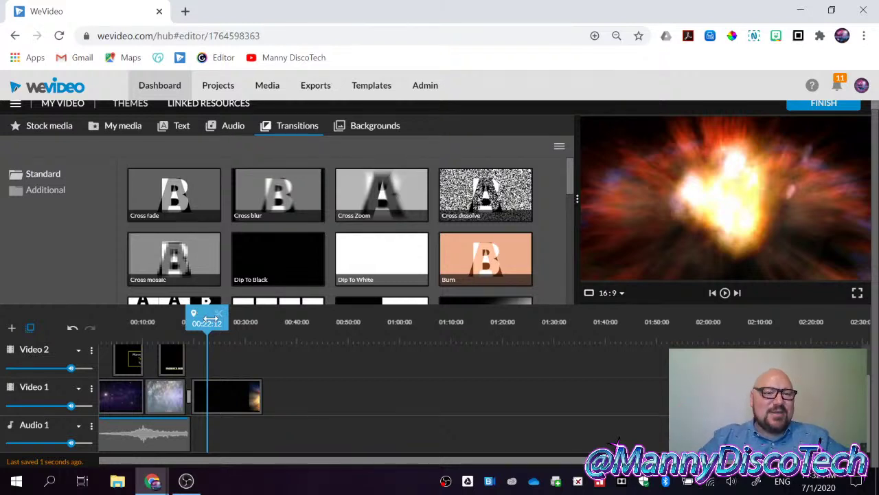
{"action": "left_click", "coordinate": [44, 129]}
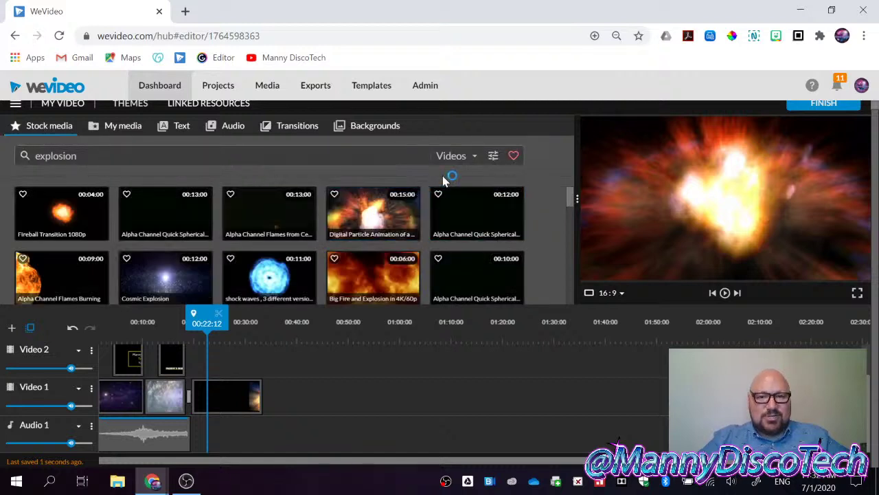
{"action": "left_click", "coordinate": [475, 156]}
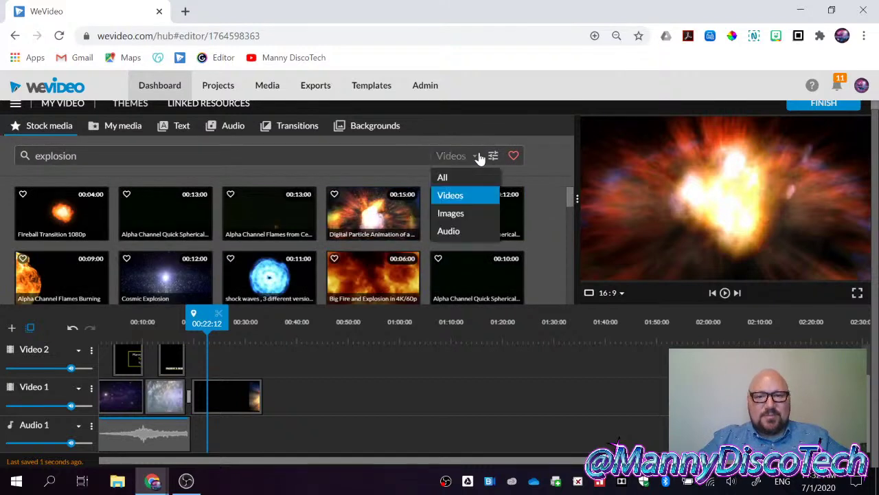
{"action": "left_click", "coordinate": [462, 230]}
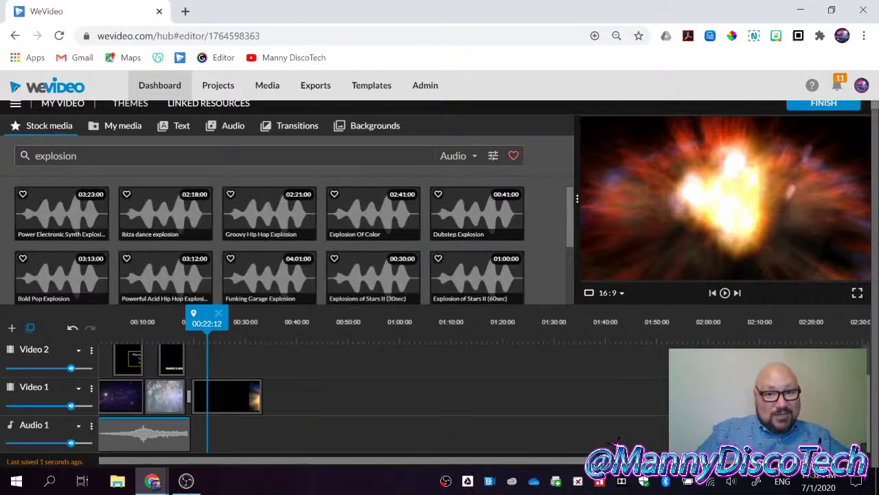
Audition the Power Electronic Synth Explosion, Ibiza dance explosion and Groovy Hip Hop Explosion tracks from the stock audio results.
{"action": "left_click", "coordinate": [82, 218]}
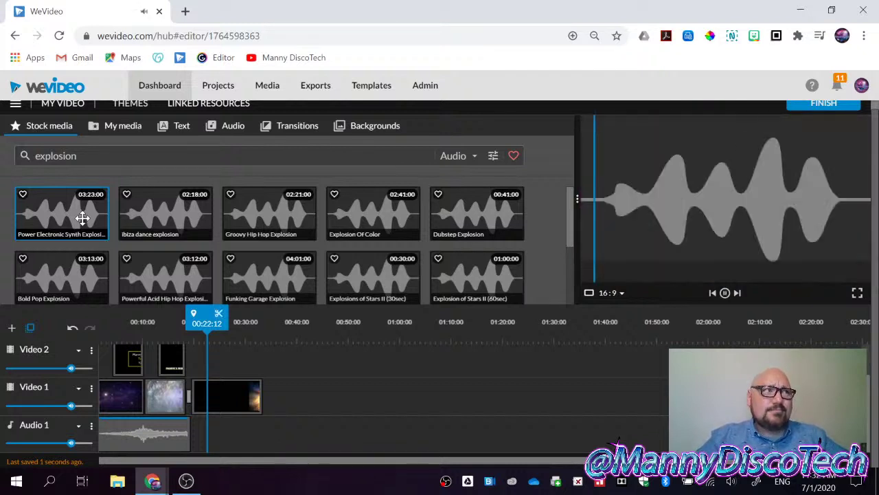
{"action": "left_click", "coordinate": [157, 220]}
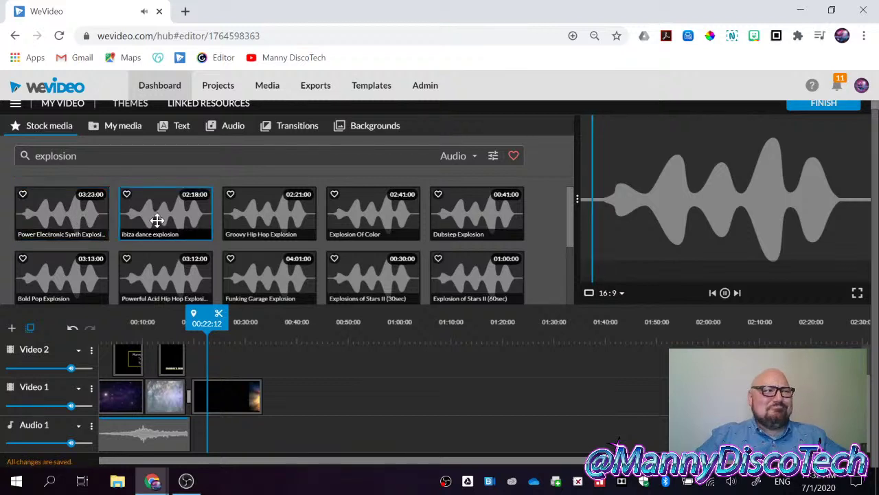
{"action": "left_click", "coordinate": [279, 215]}
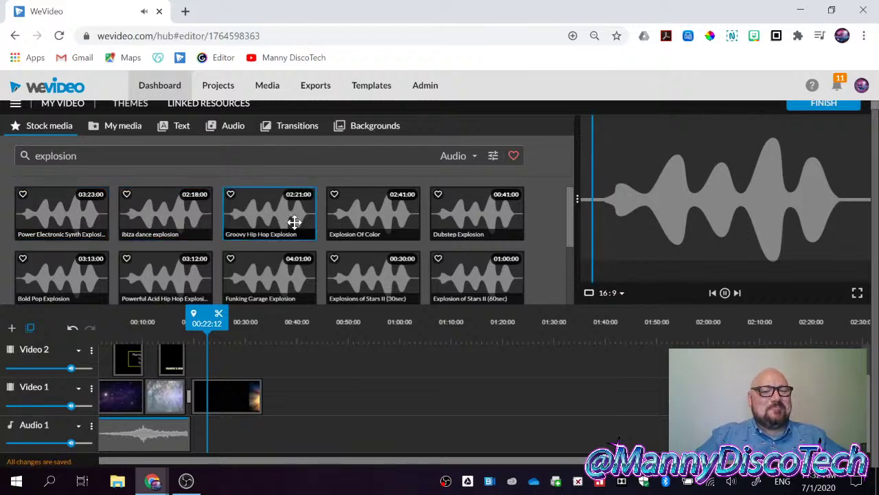
{"action": "left_click", "coordinate": [725, 293]}
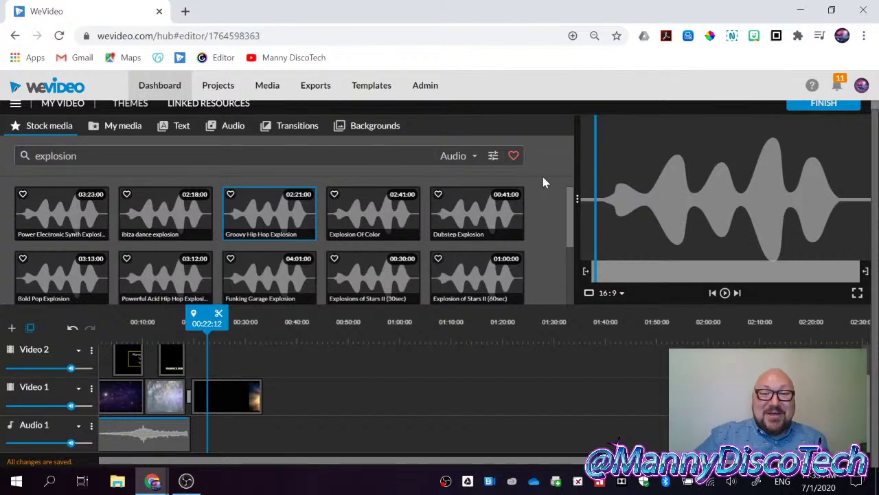
Refine the stock audio search to sound effects only by excluding music and audio loops.
{"action": "left_click", "coordinate": [494, 158]}
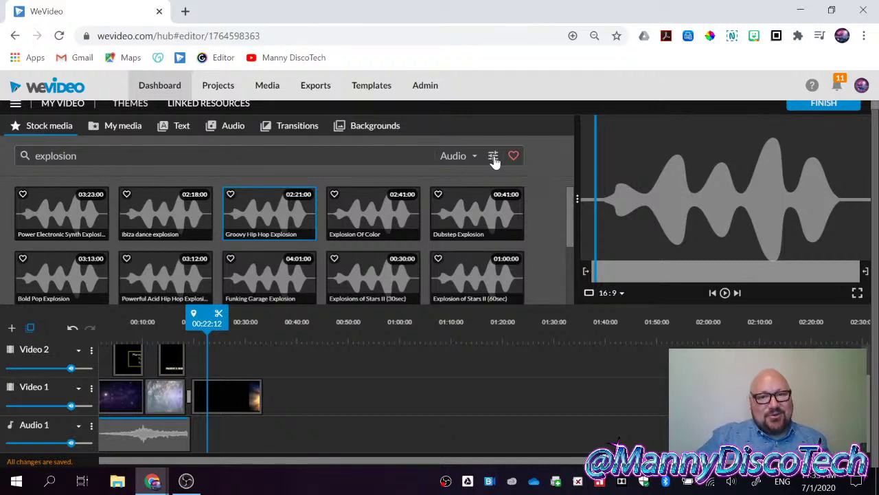
{"action": "left_click", "coordinate": [494, 200]}
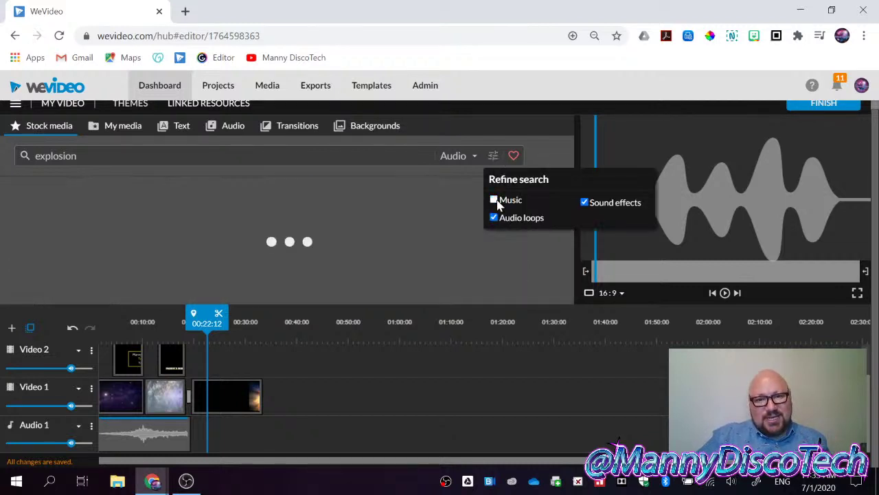
{"action": "left_click", "coordinate": [494, 218]}
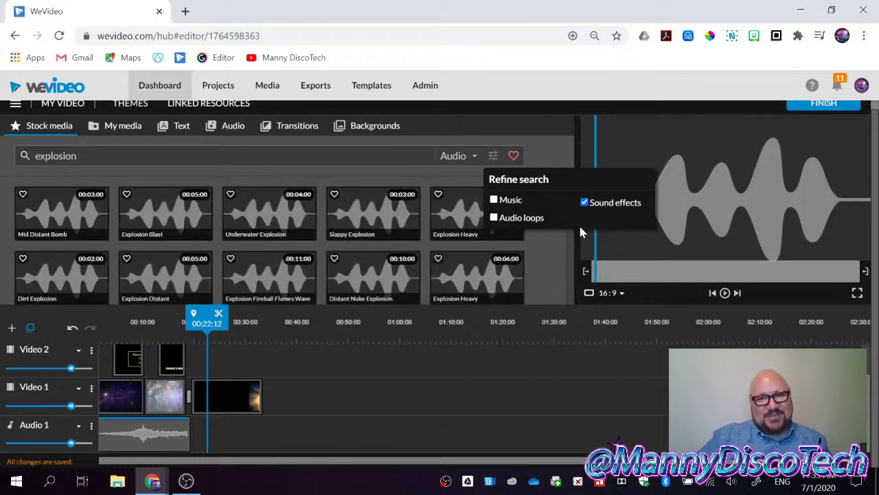
{"action": "left_click", "coordinate": [555, 257]}
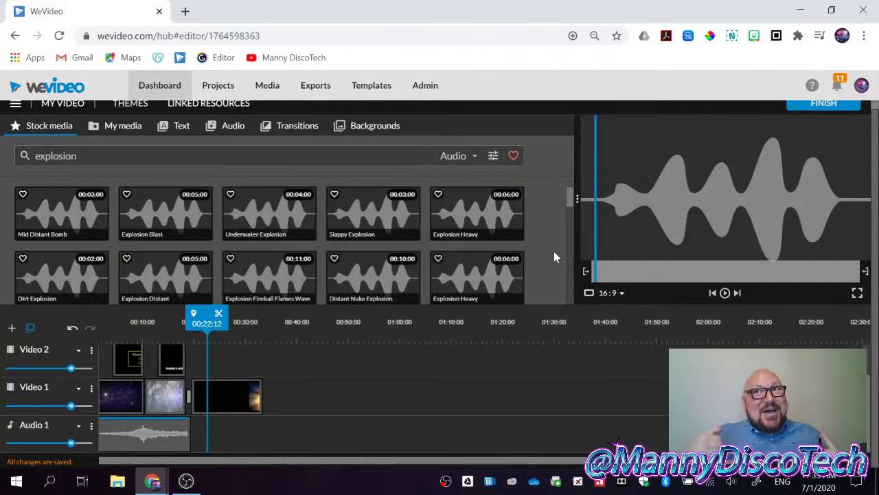
Audition the first five explosion sound effects, from Mid Distant Bomb through Explosion Heavy.
{"action": "left_click", "coordinate": [62, 209]}
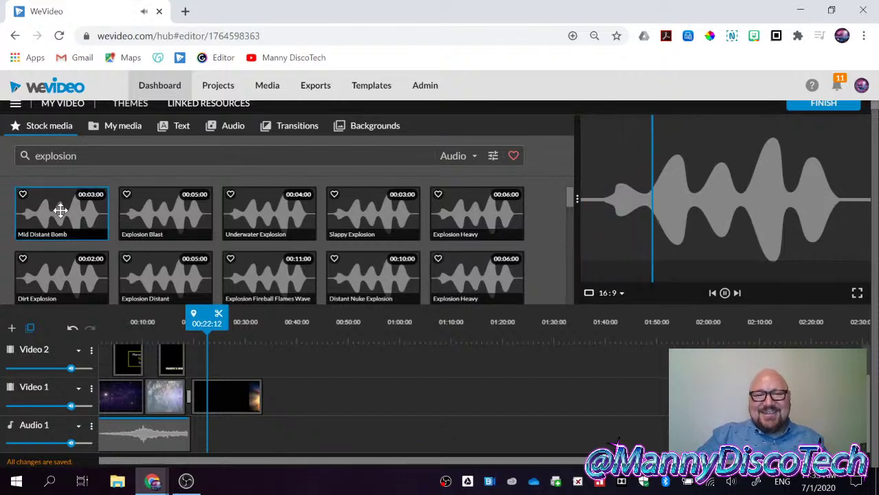
{"action": "left_click", "coordinate": [182, 222]}
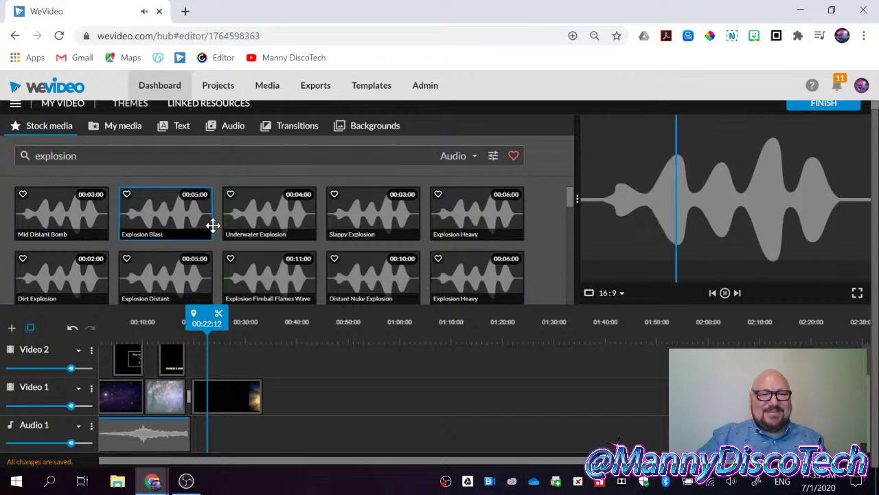
{"action": "left_click", "coordinate": [287, 224]}
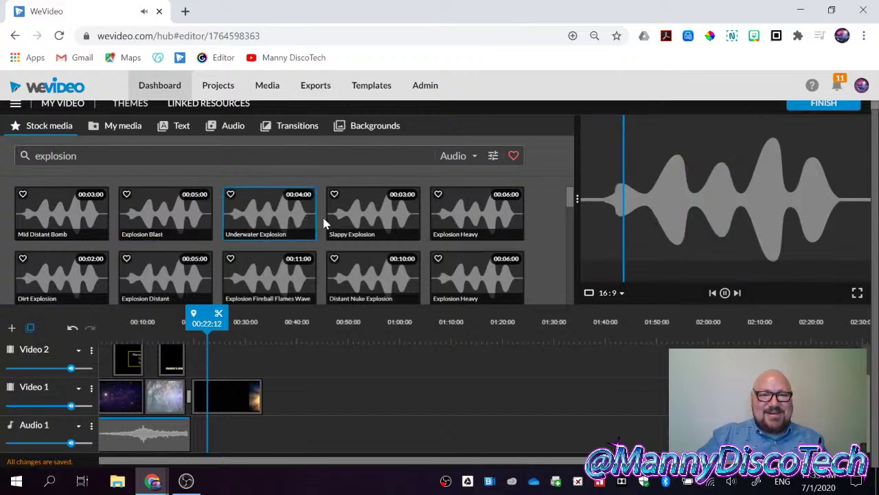
{"action": "left_click", "coordinate": [375, 211]}
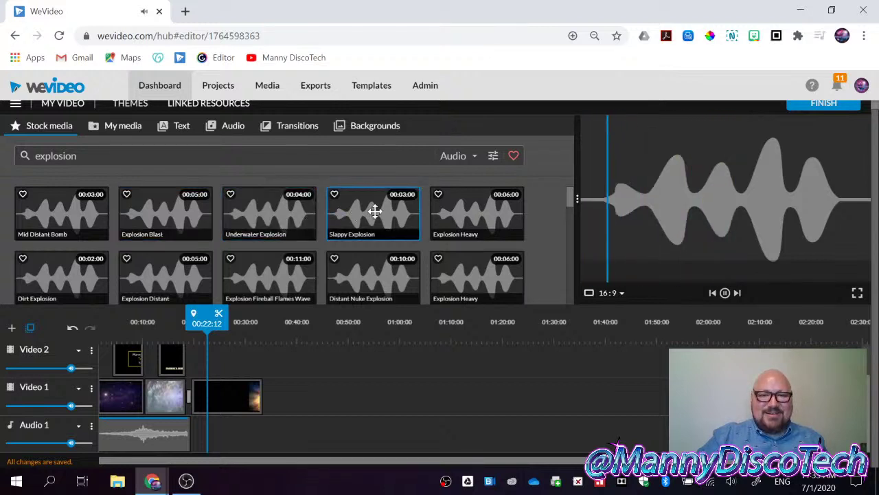
{"action": "left_click", "coordinate": [448, 212]}
{"action": "scroll", "coordinate": [545, 228], "scroll_direction": "down", "scroll_amount": 1}
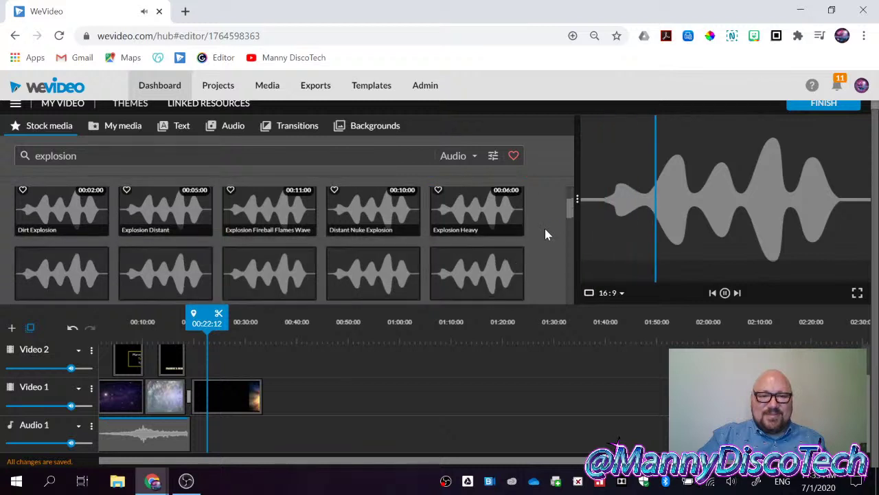
Add the 6-second Explosion Heavy sound effect to Audio 1, starting at 00:19:12 right after the existing music.
{"action": "scroll", "coordinate": [545, 228], "scroll_direction": "up", "scroll_amount": 1}
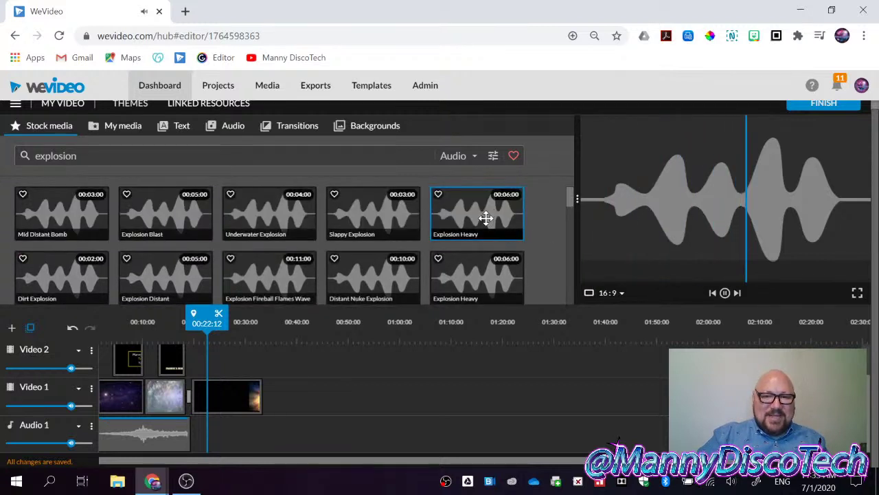
{"action": "left_click_drag", "start_coordinate": [478, 213], "coordinate": [226, 443]}
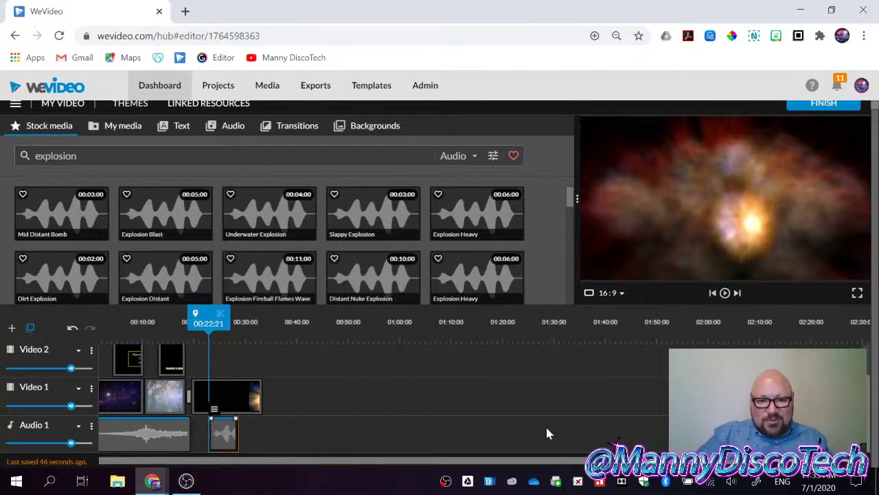
{"action": "left_click_drag", "start_coordinate": [215, 434], "coordinate": [199, 434]}
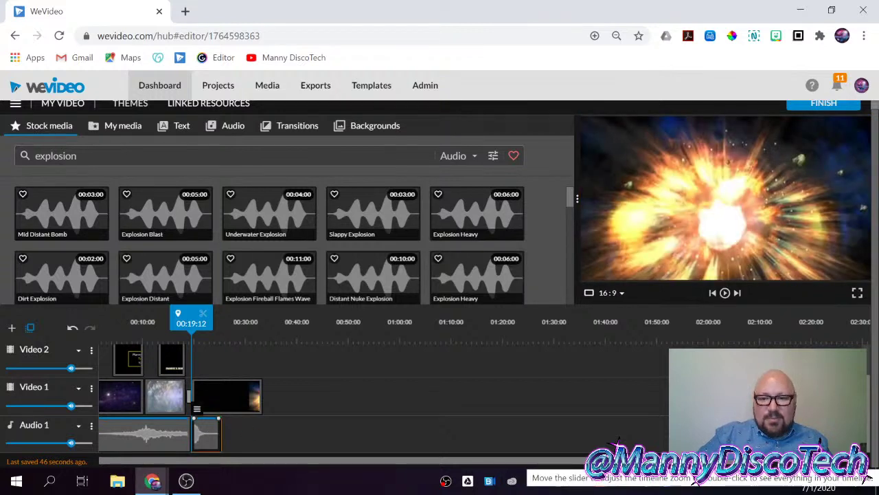
Position the playhead at 00:19:03 within the transition and add a new audio track named Audio 2.
{"action": "left_click_drag", "start_coordinate": [867, 476], "coordinate": [874, 476]}
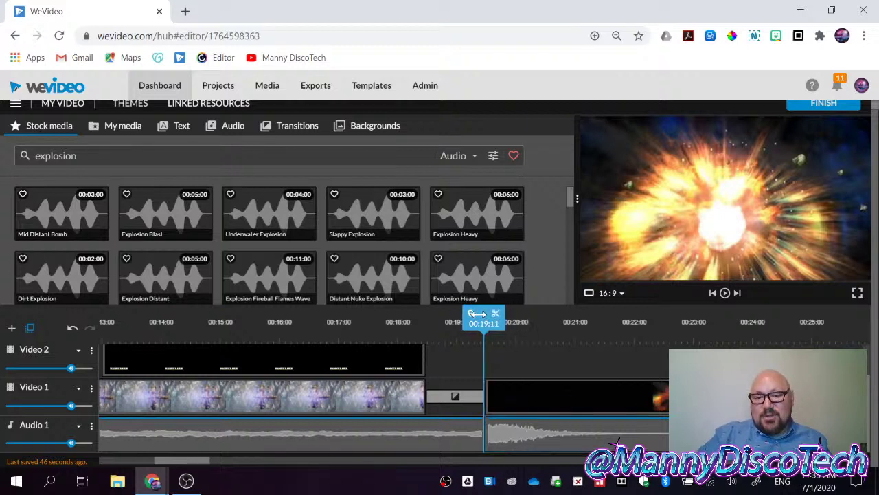
{"action": "left_click_drag", "start_coordinate": [484, 314], "coordinate": [462, 314]}
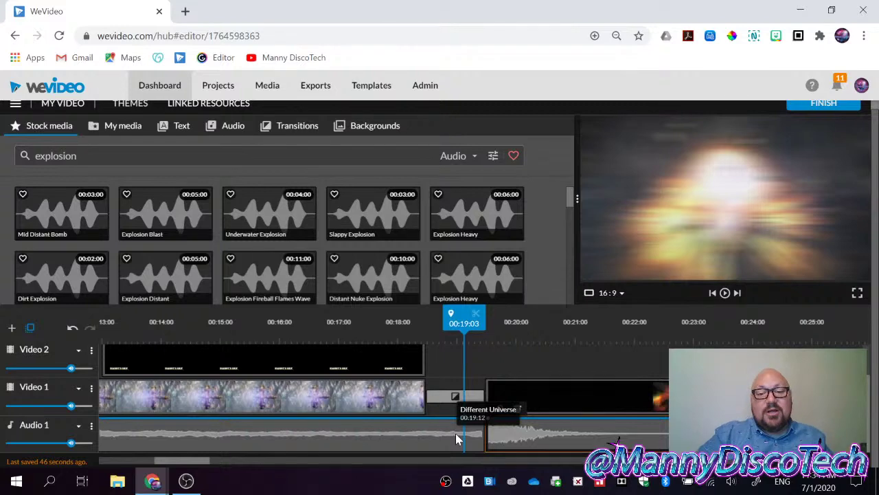
{"action": "left_click", "coordinate": [12, 329]}
{"action": "left_click", "coordinate": [492, 258]}
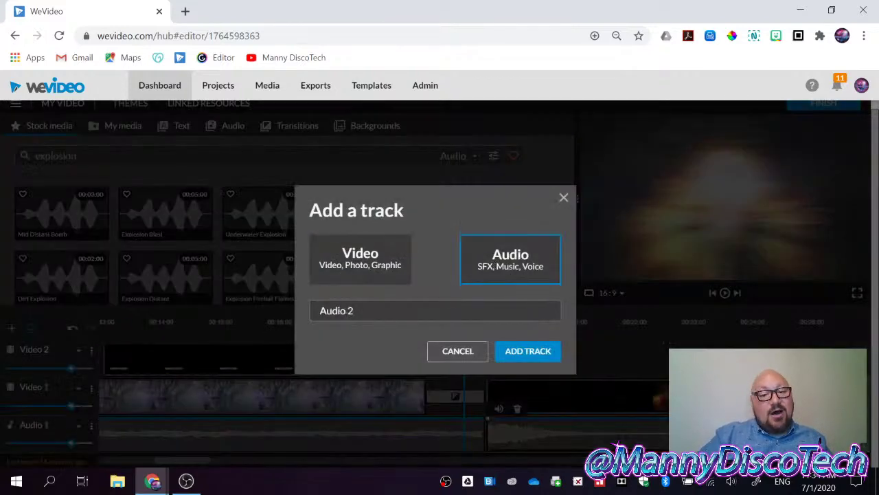
{"action": "left_click", "coordinate": [514, 353]}
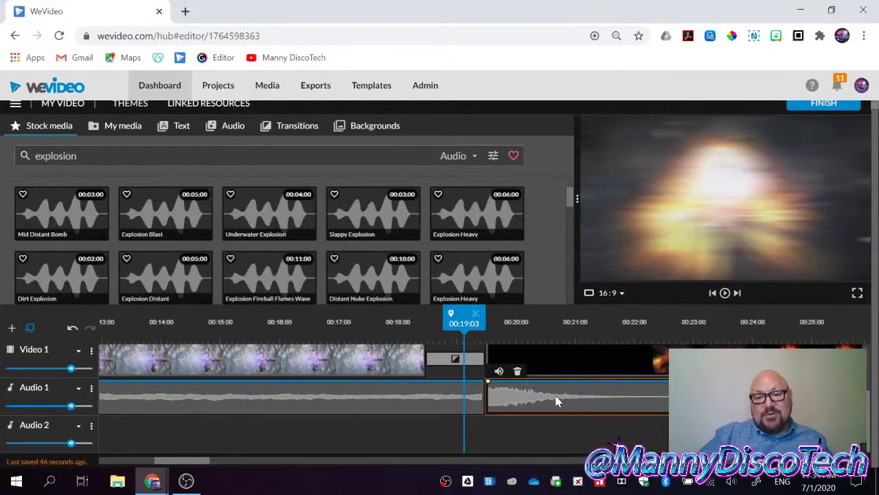
Move the explosion sound effect from Audio 1 to Audio 2 so it starts during the transition at 00:18:21.
{"action": "left_click_drag", "start_coordinate": [557, 401], "coordinate": [531, 428]}
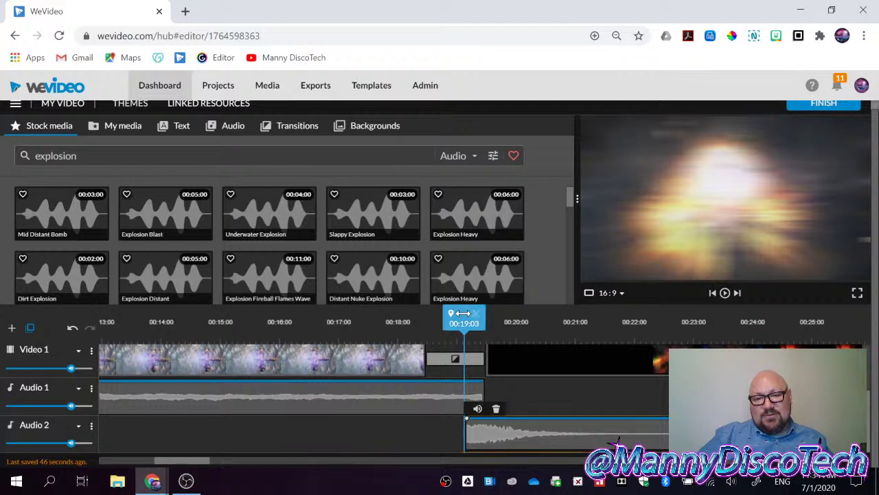
{"action": "mouse_move", "coordinate": [463, 313]}
{"action": "left_mouse_down"}
{"action": "mouse_move", "coordinate": [435, 313]}
{"action": "mouse_move", "coordinate": [447, 313]}
{"action": "left_mouse_up"}
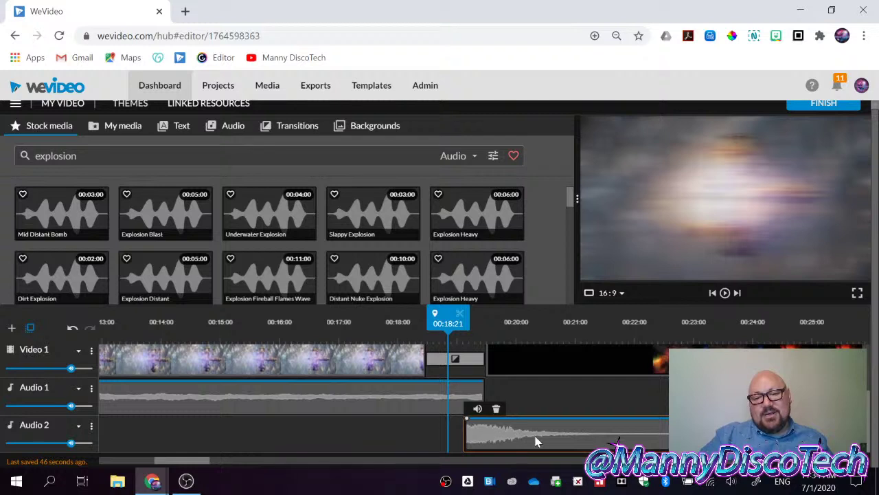
{"action": "left_click", "coordinate": [503, 434]}
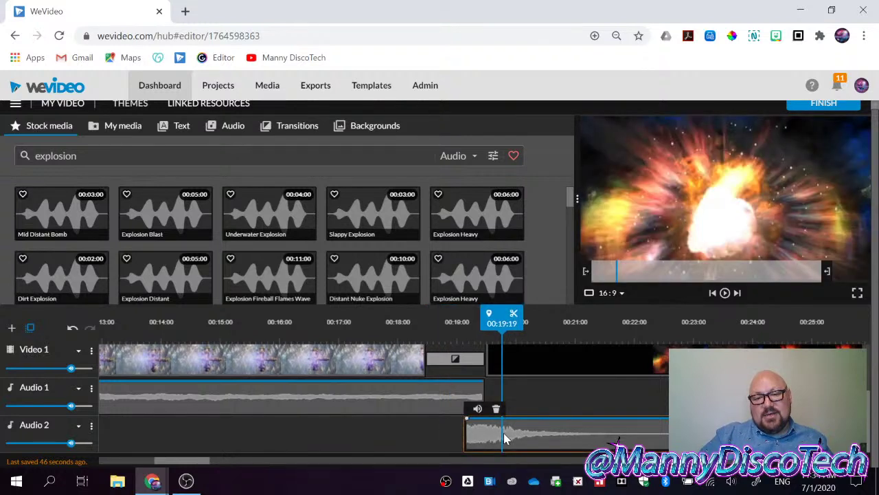
{"action": "left_click_drag", "start_coordinate": [504, 432], "coordinate": [490, 433]}
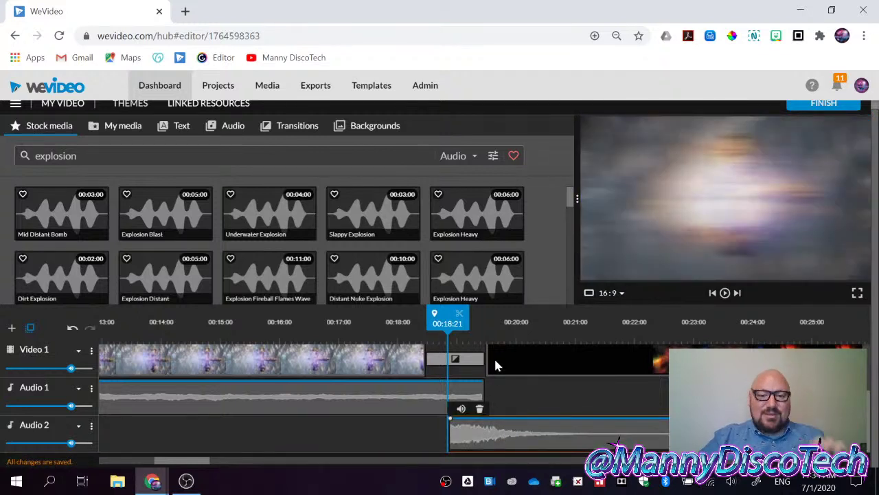
Play back the transition into the explosion clip twice to check the sound effect's timing, and move the playhead to 00:21:05.
{"action": "left_click_drag", "start_coordinate": [448, 314], "coordinate": [356, 310]}
{"action": "left_click", "coordinate": [725, 293]}
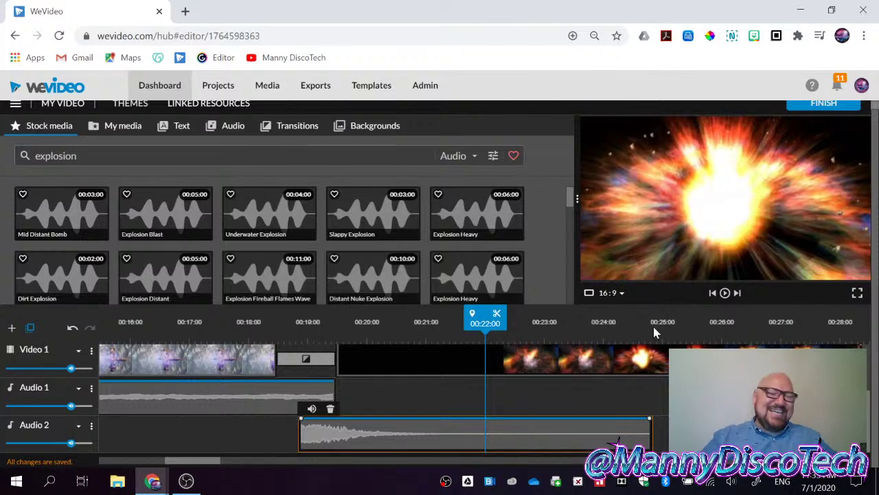
{"action": "left_click_drag", "start_coordinate": [485, 318], "coordinate": [256, 315]}
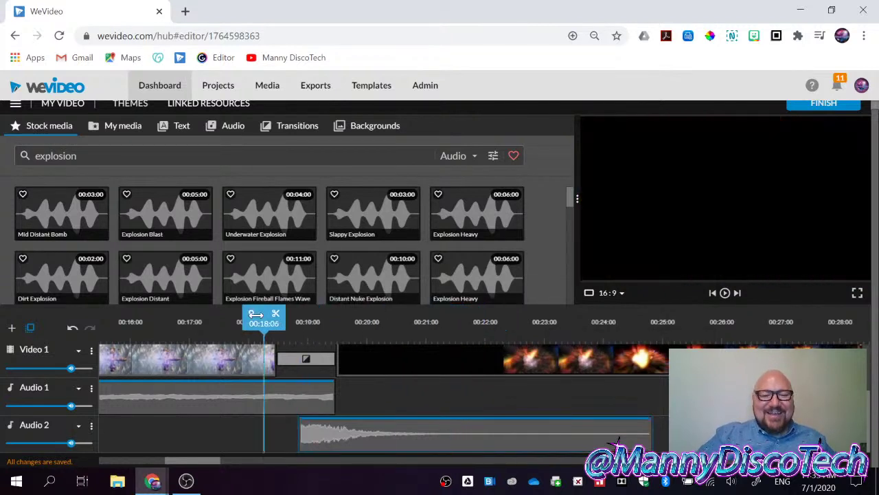
{"action": "left_click", "coordinate": [725, 293]}
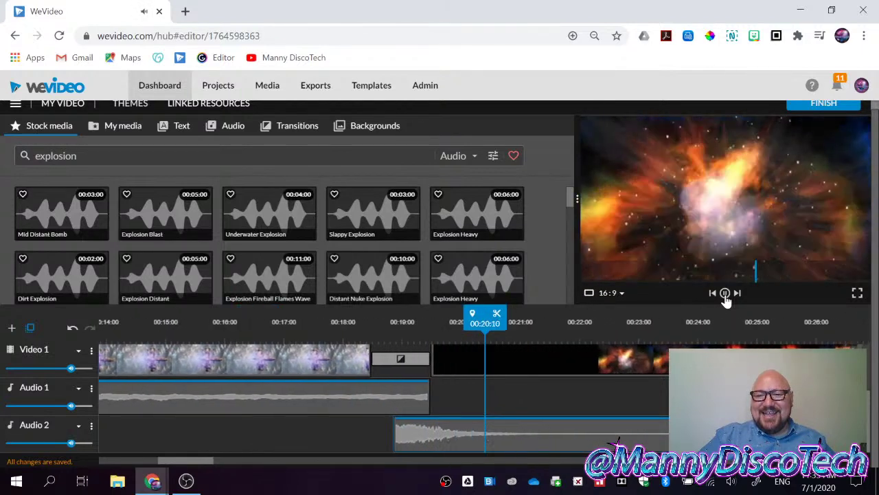
{"action": "left_click", "coordinate": [724, 294]}
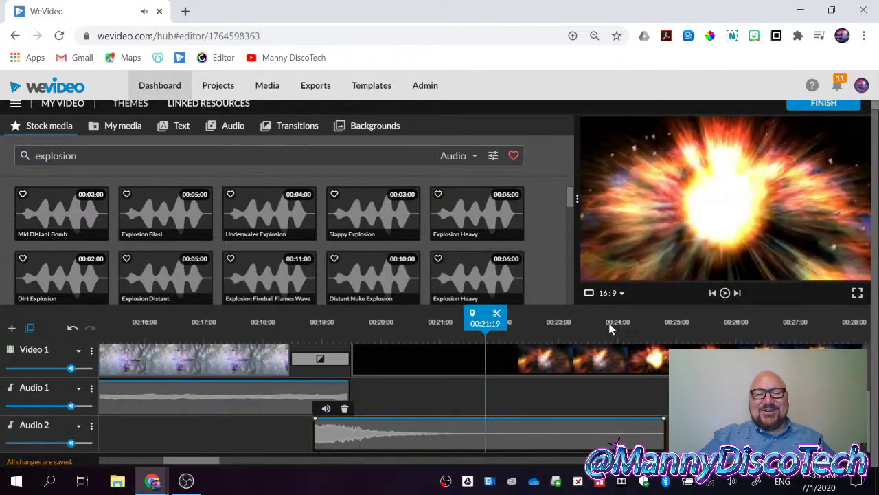
{"action": "left_click_drag", "start_coordinate": [485, 313], "coordinate": [452, 314]}
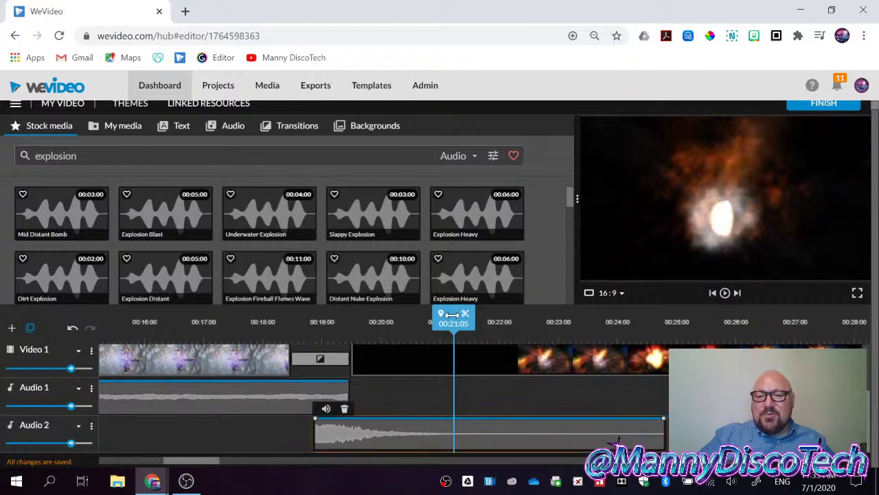
Add an audio track named Audio 3 and place the 6-second Explosion Heavy sound effect on it, starting at 00:21:05.
{"action": "left_click", "coordinate": [465, 212]}
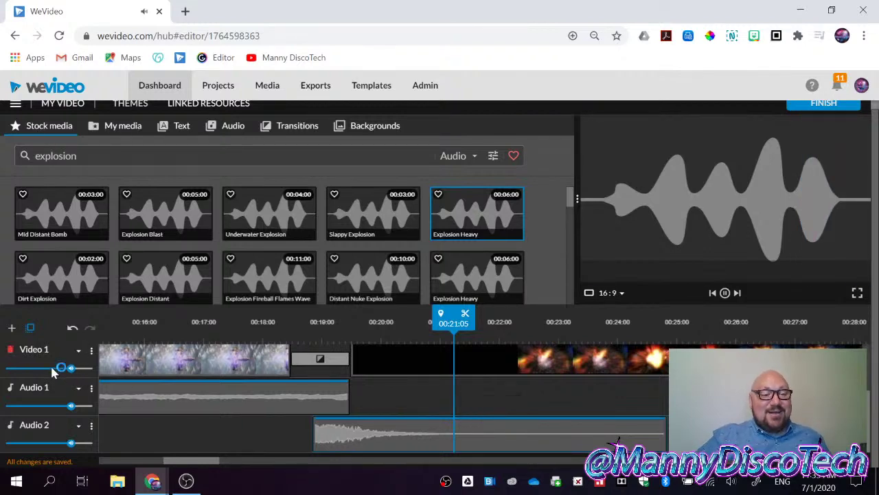
{"action": "left_click", "coordinate": [12, 329]}
{"action": "left_click", "coordinate": [516, 260]}
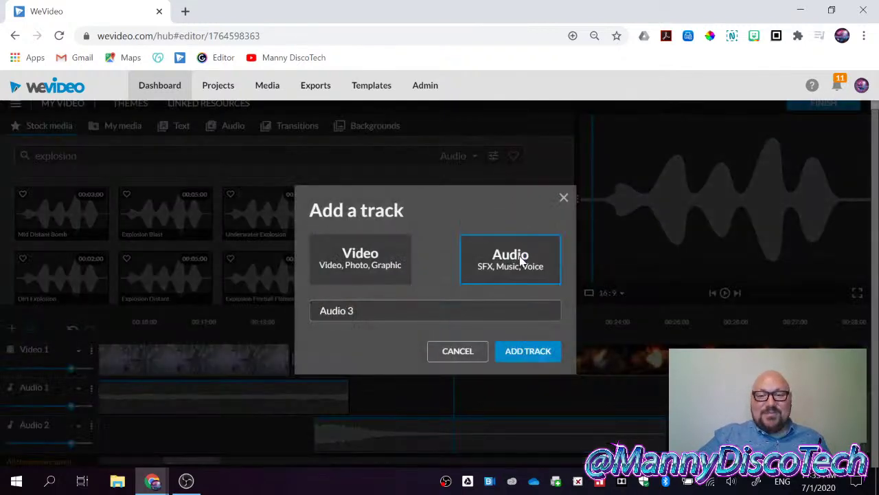
{"action": "left_click", "coordinate": [527, 351]}
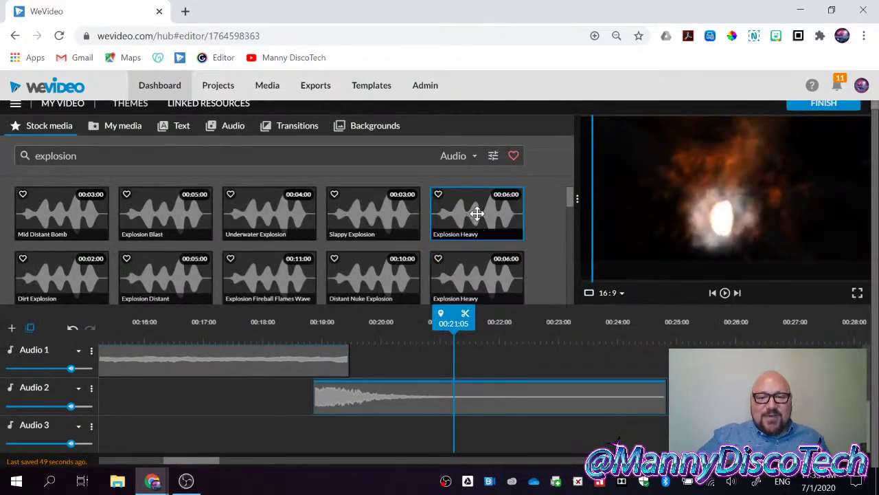
{"action": "left_click_drag", "start_coordinate": [477, 213], "coordinate": [472, 412]}
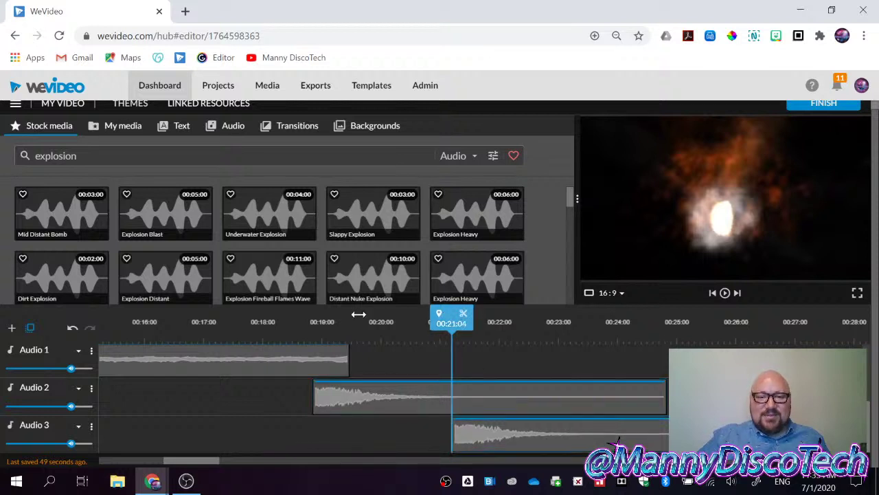
Play back the sequence from 00:18:06 to check how the two overlapping explosion sounds fit the video.
{"action": "left_click_drag", "start_coordinate": [440, 314], "coordinate": [265, 314]}
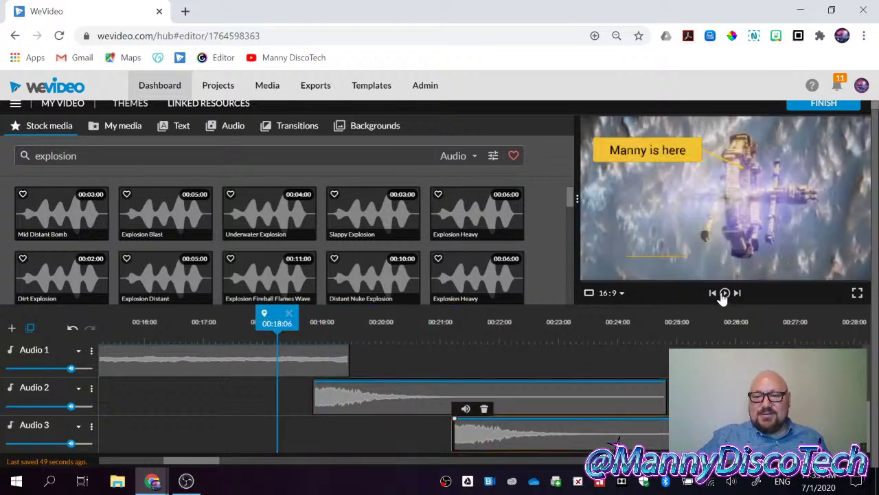
{"action": "left_click", "coordinate": [724, 293]}
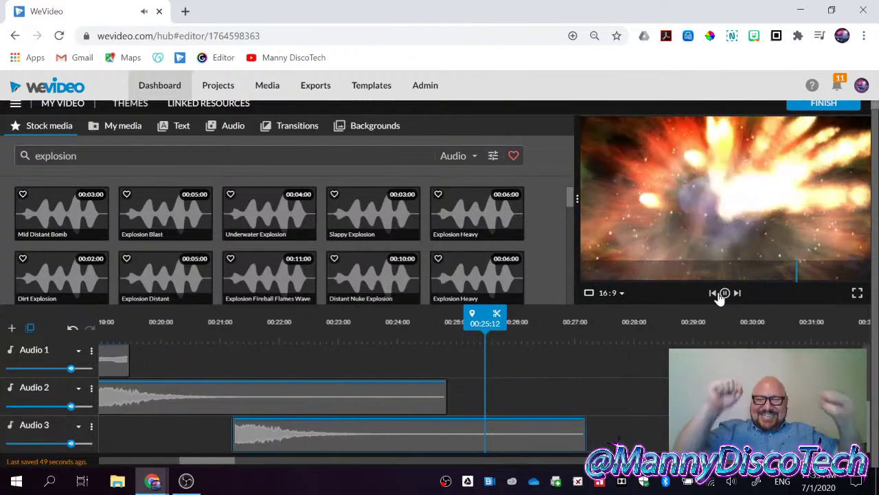
{"action": "left_click", "coordinate": [727, 298]}
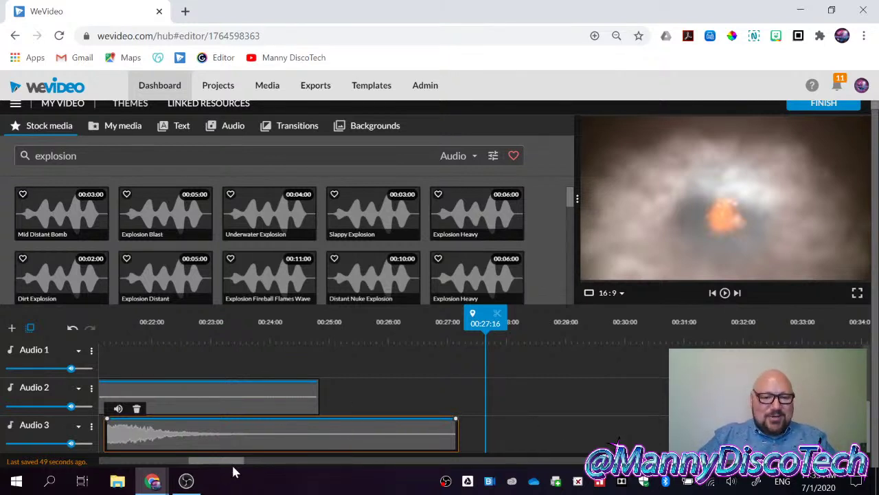
Split the explosion video clip and the Audio 3 sound effect at 00:26:22.
{"action": "left_click", "coordinate": [176, 462]}
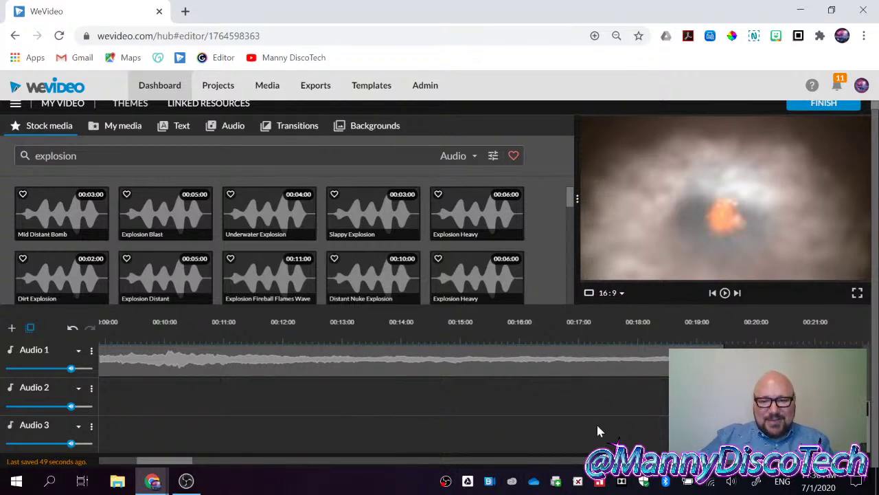
{"action": "scroll", "coordinate": [598, 432], "scroll_direction": "up", "scroll_amount": 2}
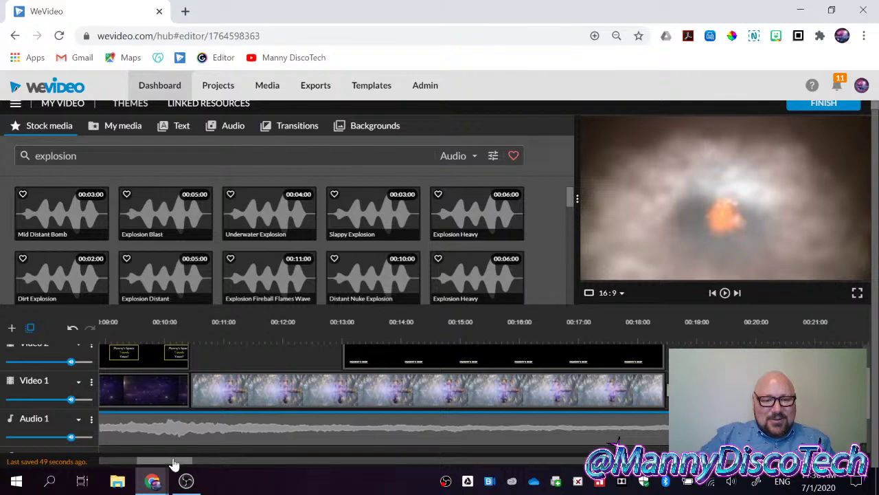
{"action": "left_click_drag", "start_coordinate": [175, 464], "coordinate": [215, 448]}
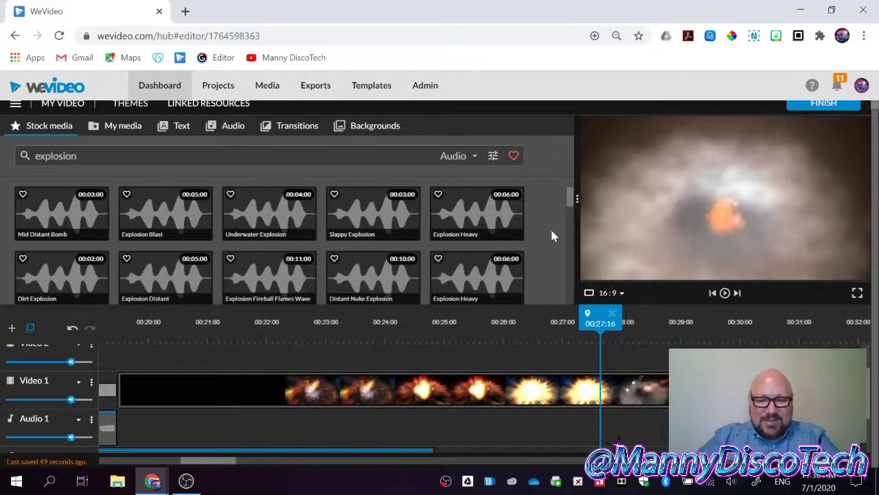
{"action": "key", "text": "ctrl+minus"}
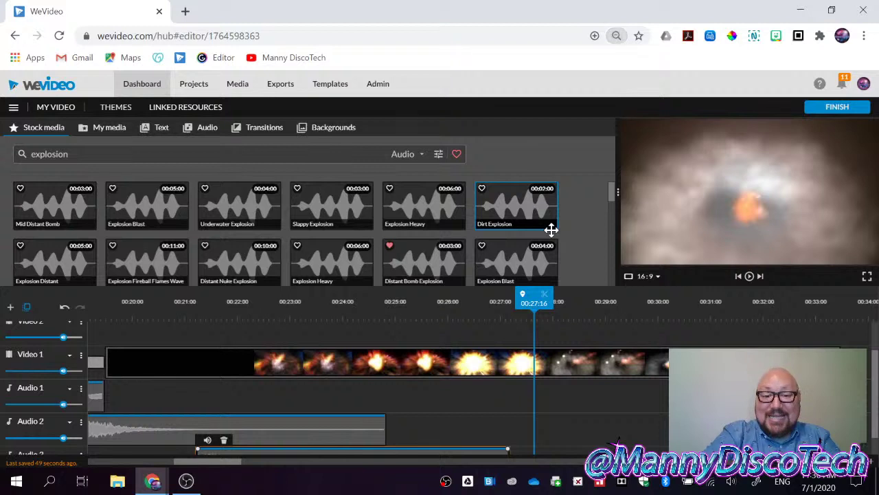
{"action": "scroll", "coordinate": [568, 421], "scroll_direction": "down", "scroll_amount": 1}
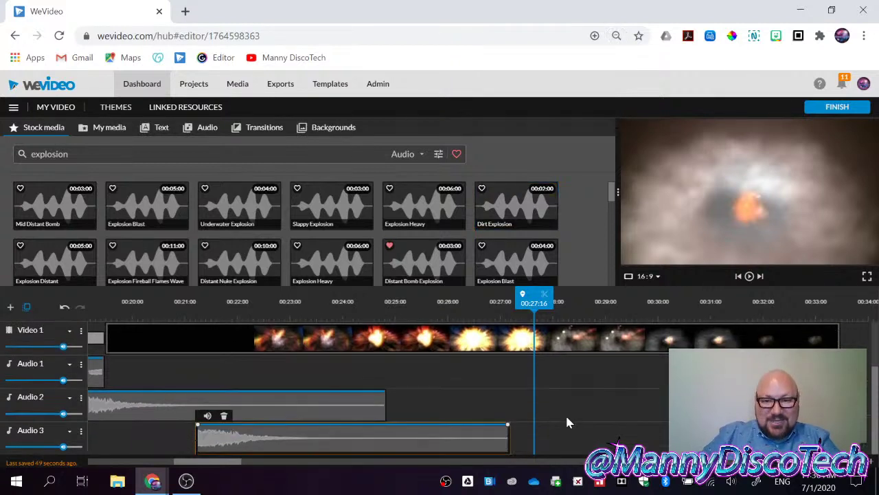
{"action": "left_click_drag", "start_coordinate": [540, 316], "coordinate": [495, 294]}
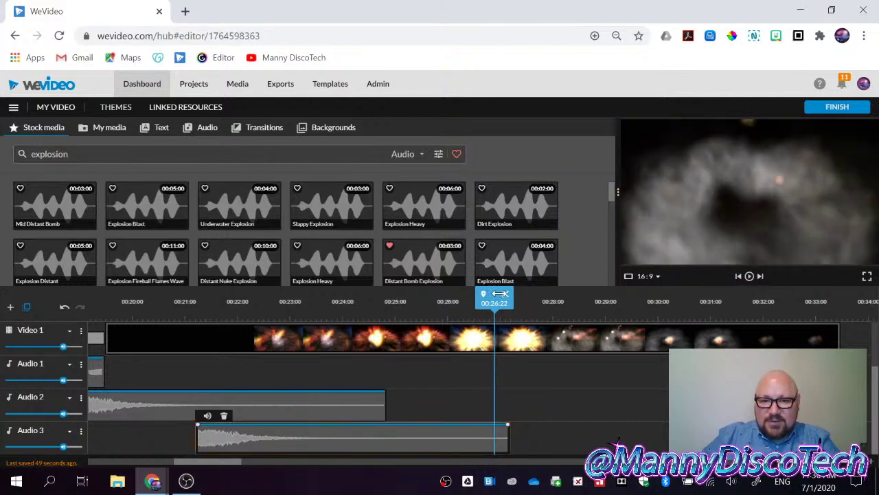
{"action": "left_click", "coordinate": [515, 378]}
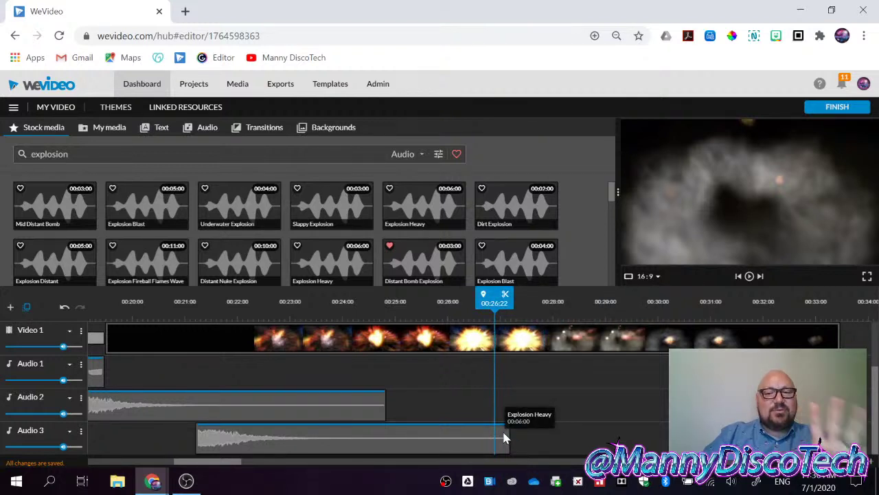
{"action": "left_click", "coordinate": [505, 295]}
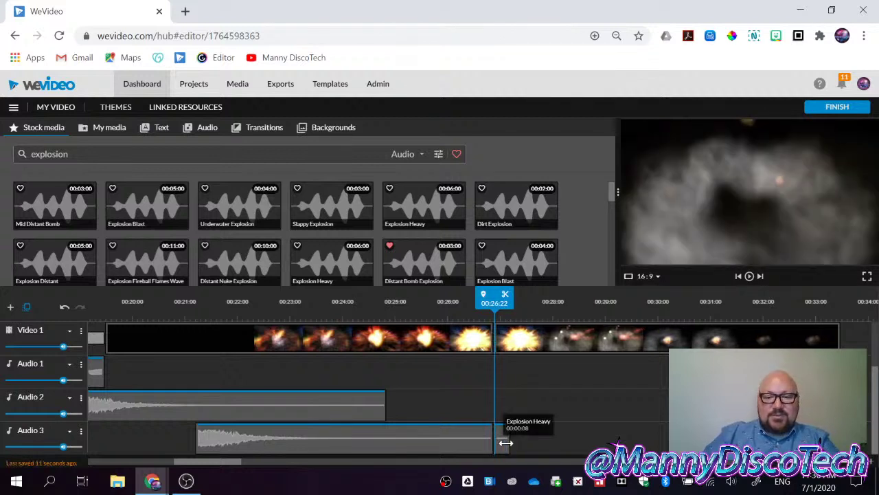
Delete the leftover sound effect piece on Audio 3 and the explosion video piece on Video 1 after the 00:26:22 cut.
{"action": "left_click", "coordinate": [505, 442]}
{"action": "key", "text": "Delete"}
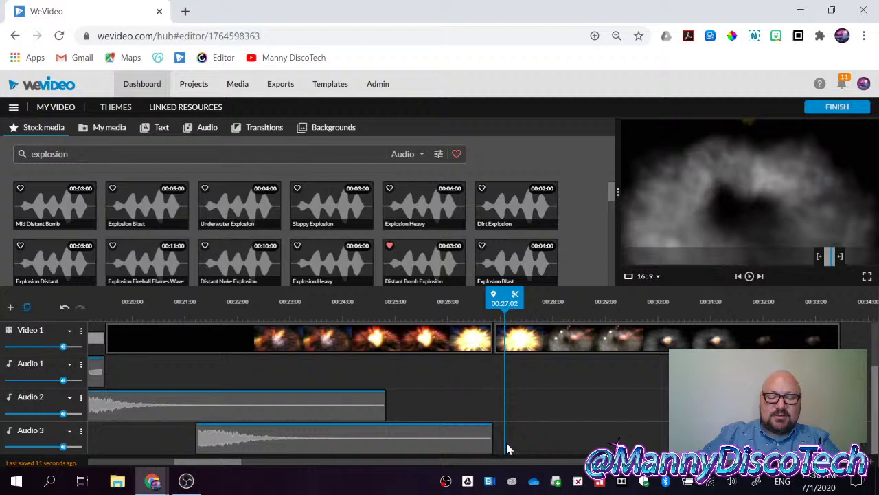
{"action": "left_click", "coordinate": [528, 338]}
{"action": "key", "text": "Delete"}
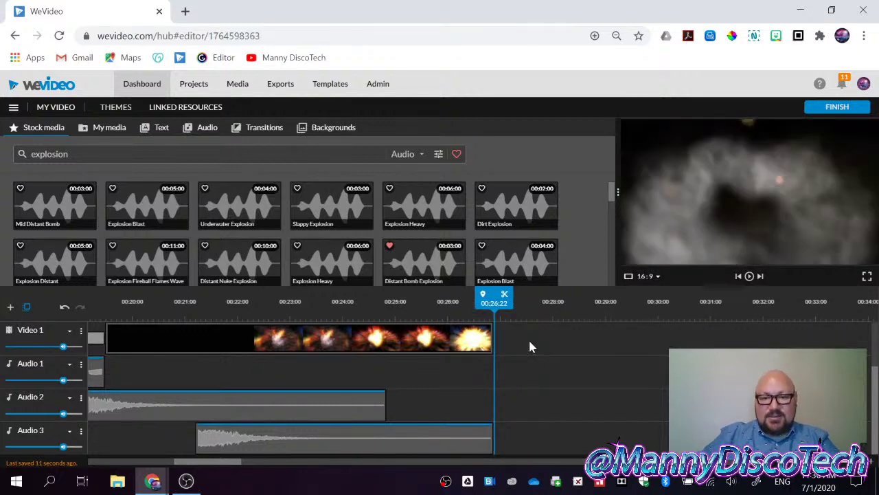
Play back the trimmed explosion clip together with its sound effects.
{"action": "scroll", "coordinate": [528, 338], "scroll_direction": "up", "scroll_amount": 2}
{"action": "scroll", "coordinate": [529, 345], "scroll_direction": "down", "scroll_amount": 2}
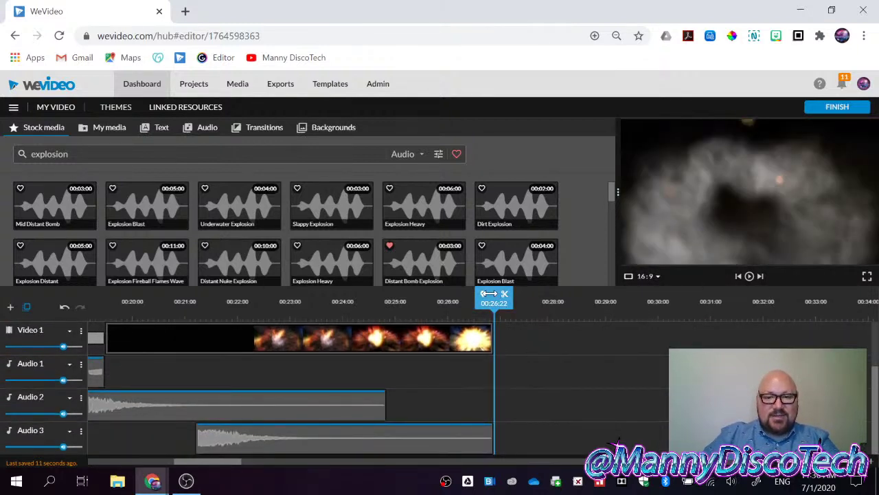
{"action": "left_click_drag", "start_coordinate": [489, 293], "coordinate": [169, 295]}
{"action": "left_click", "coordinate": [749, 275]}
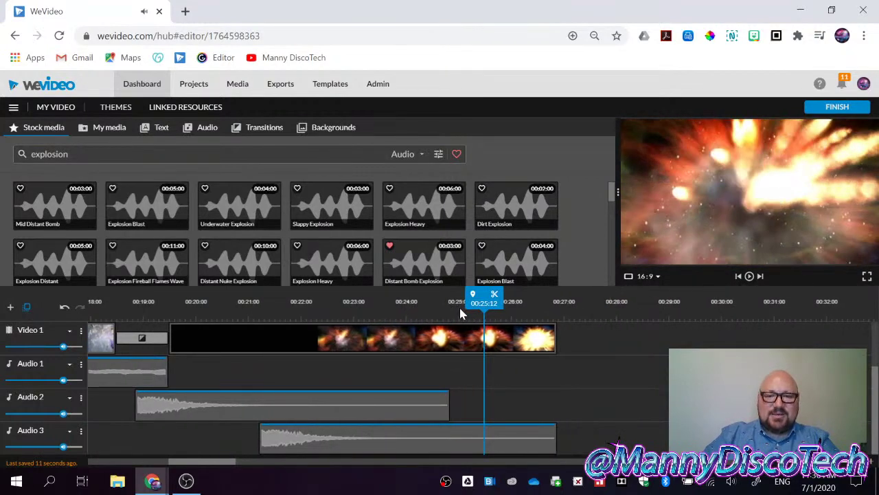
Split the explosion video and both sound effects at 00:23:12, and shift the three trailing pieces together to start at 00:24:02.
{"action": "left_click_drag", "start_coordinate": [481, 300], "coordinate": [380, 303]}
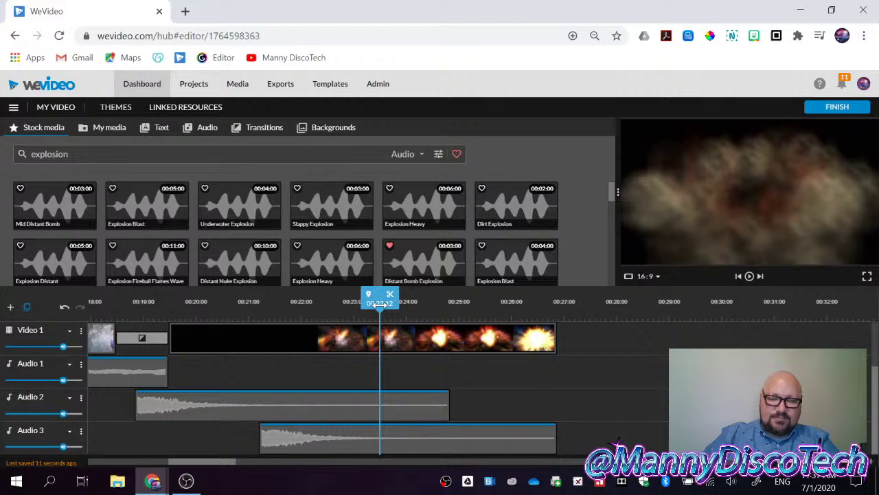
{"action": "left_click", "coordinate": [390, 297]}
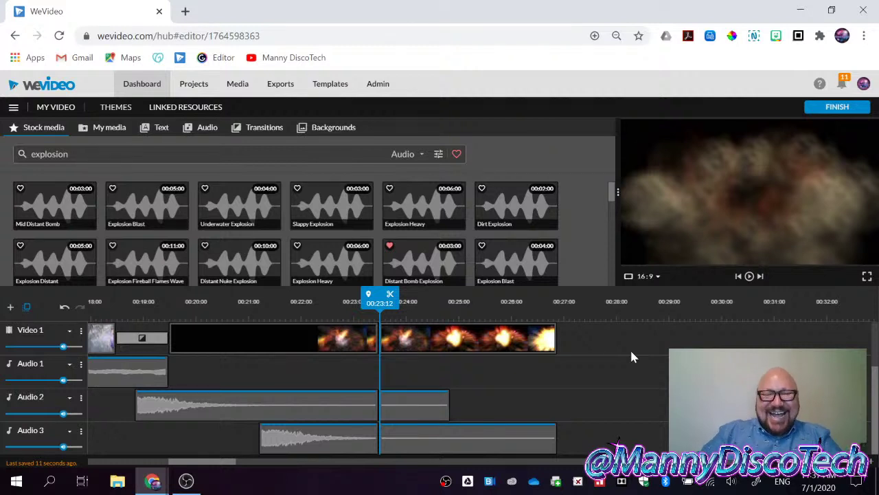
{"action": "left_click_drag", "start_coordinate": [607, 346], "coordinate": [463, 410]}
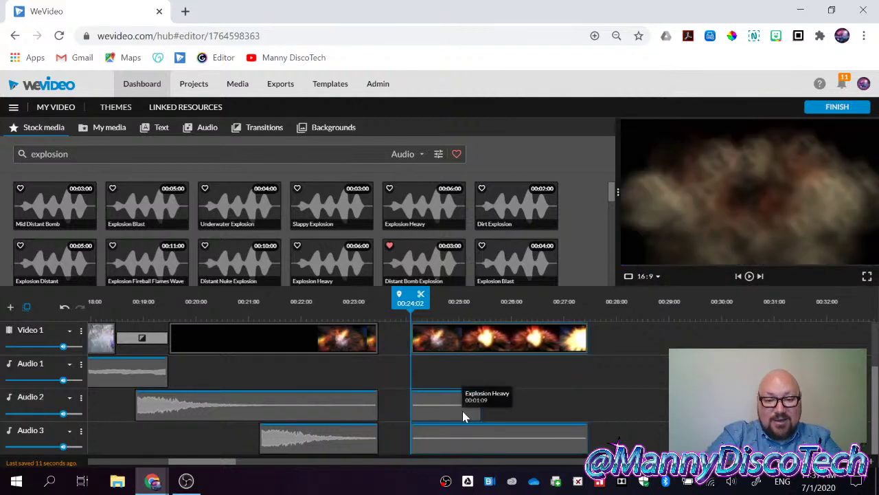
Shift the three selected trailing pieces further along the timeline together and delete them from Video 1, Audio 2 and Audio 3.
{"action": "key", "text": "ctrl+minus"}
{"action": "key", "text": "ctrl+minus"}
{"action": "key", "text": "ctrl+minus"}
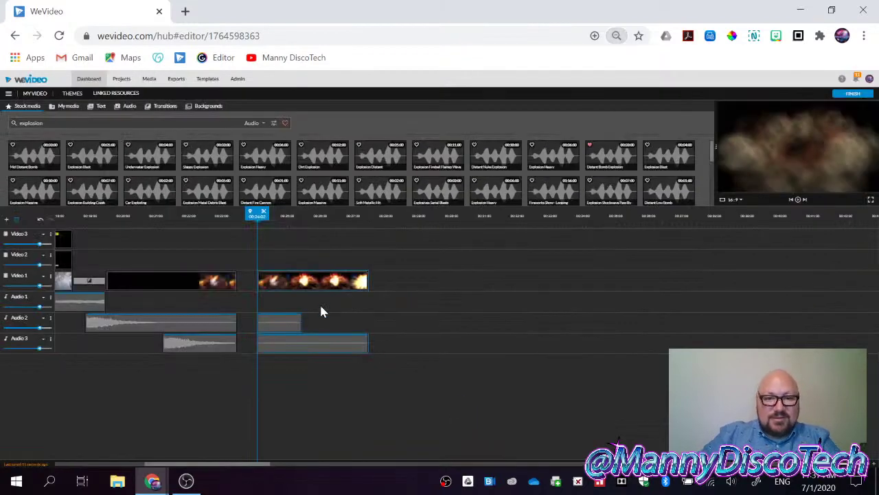
{"action": "left_click_drag", "start_coordinate": [323, 281], "coordinate": [363, 287]}
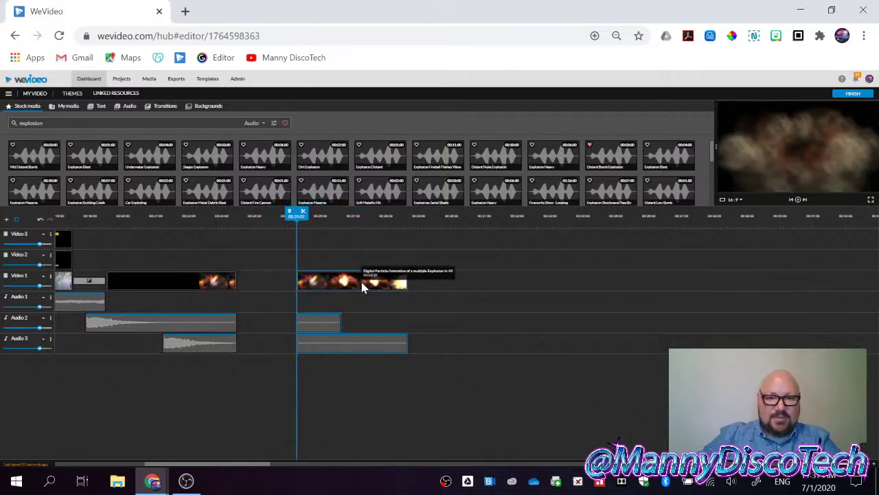
{"action": "key", "text": "Delete"}
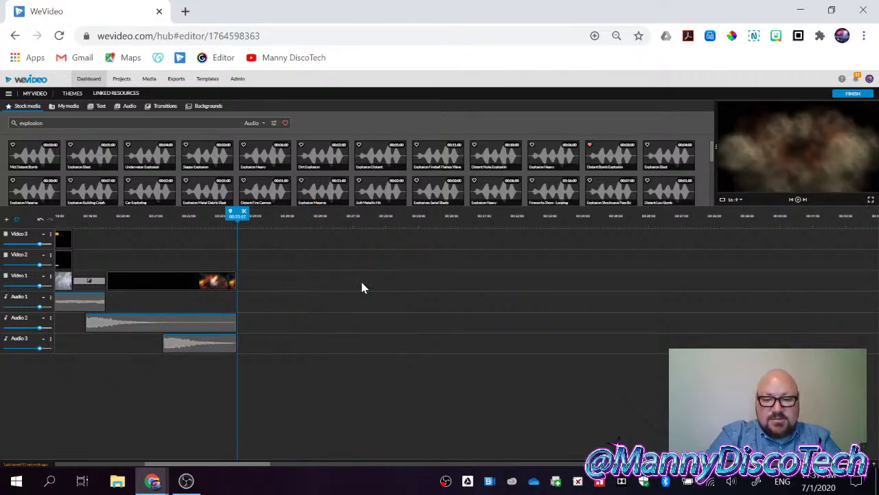
Open the Green Screen! folder in the personal media library and browse its clips.
{"action": "key", "text": "ctrl+plus"}
{"action": "key", "text": "ctrl+plus"}
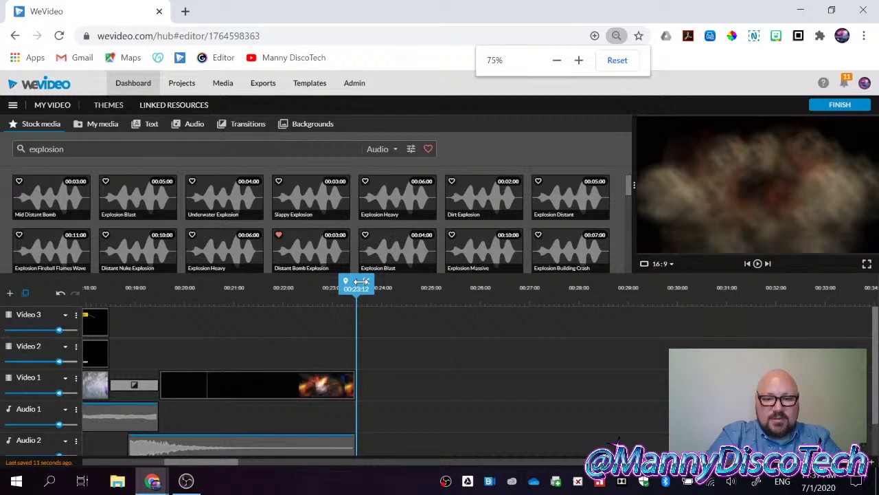
{"action": "key", "text": "ctrl+minus"}
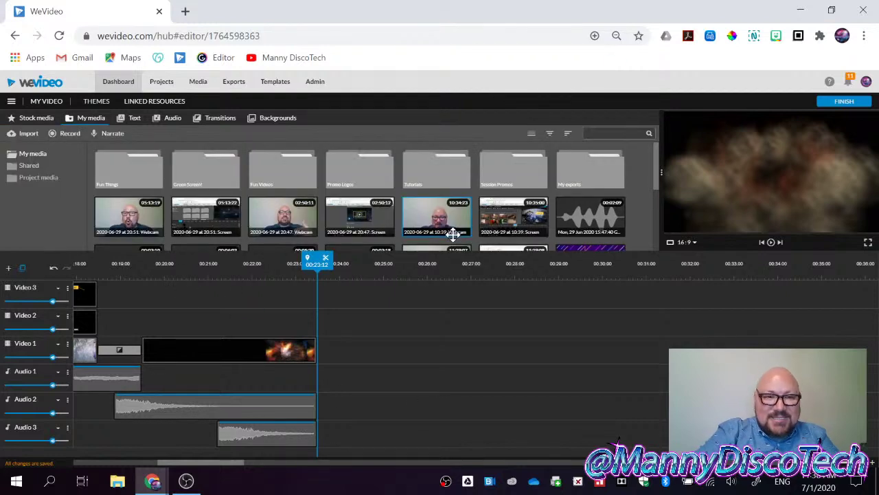
{"action": "key", "text": "ctrl+plus"}
{"action": "key", "text": "ctrl+plus"}
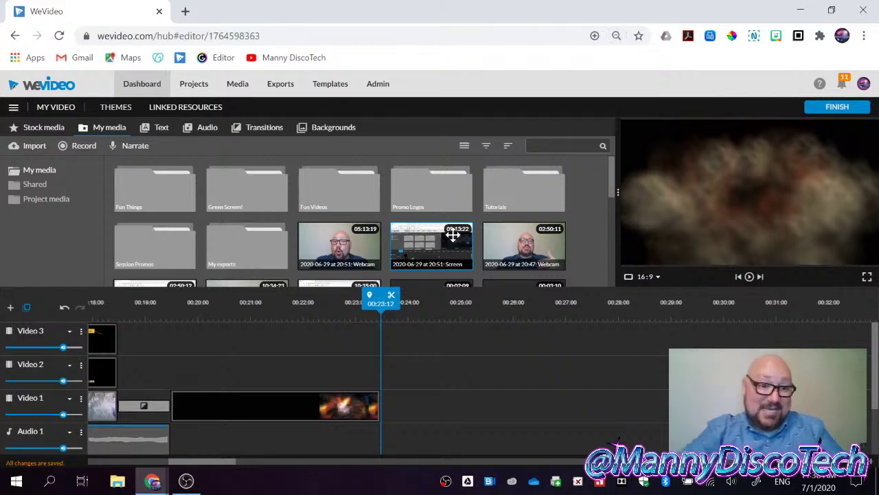
{"action": "key", "text": "ctrl+plus"}
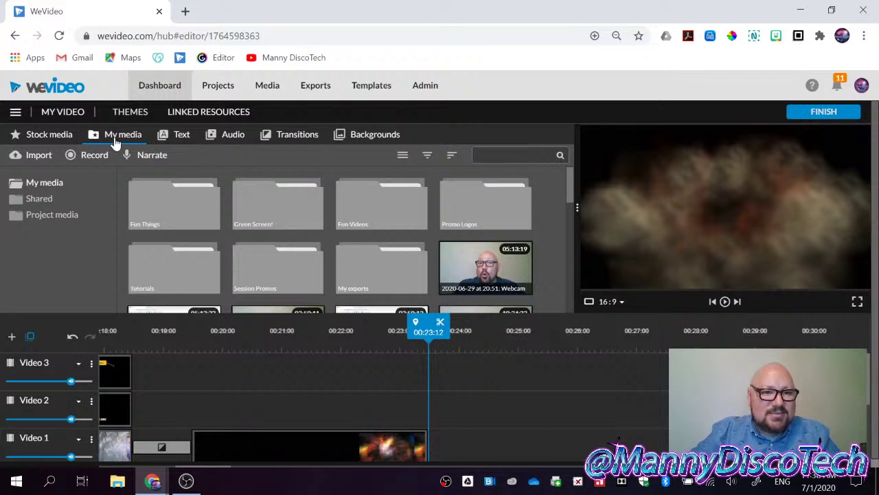
{"action": "double_click", "coordinate": [277, 217]}
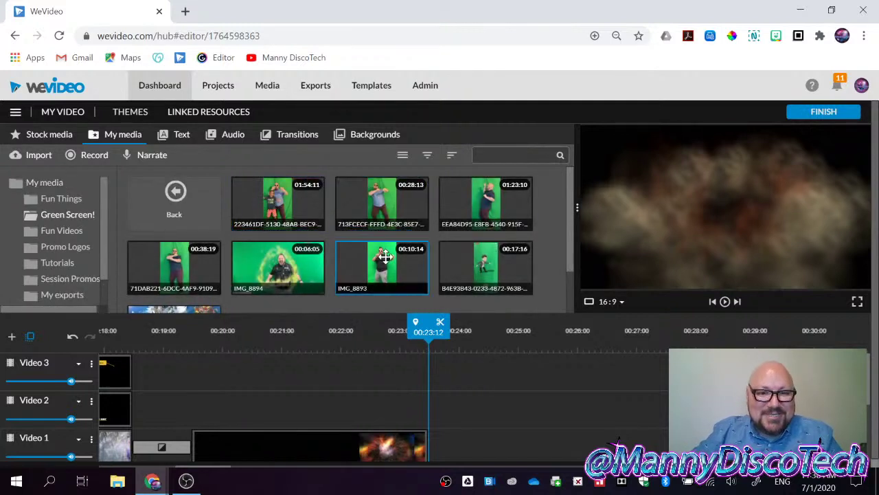
{"action": "scroll", "coordinate": [387, 257], "scroll_direction": "down", "scroll_amount": 2}
{"action": "scroll", "coordinate": [387, 257], "scroll_direction": "up", "scroll_amount": 2}
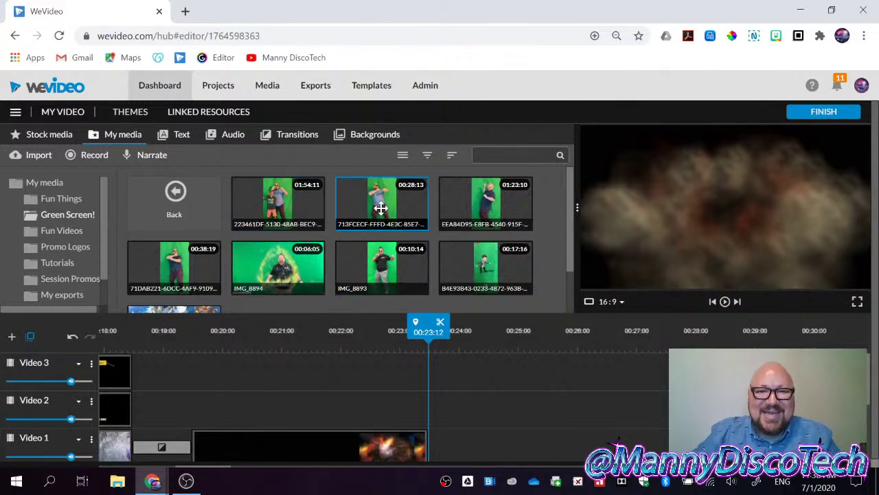
Preview the green-screen clip that is 01:23:10 long, up to about halfway through.
{"action": "left_click", "coordinate": [479, 210]}
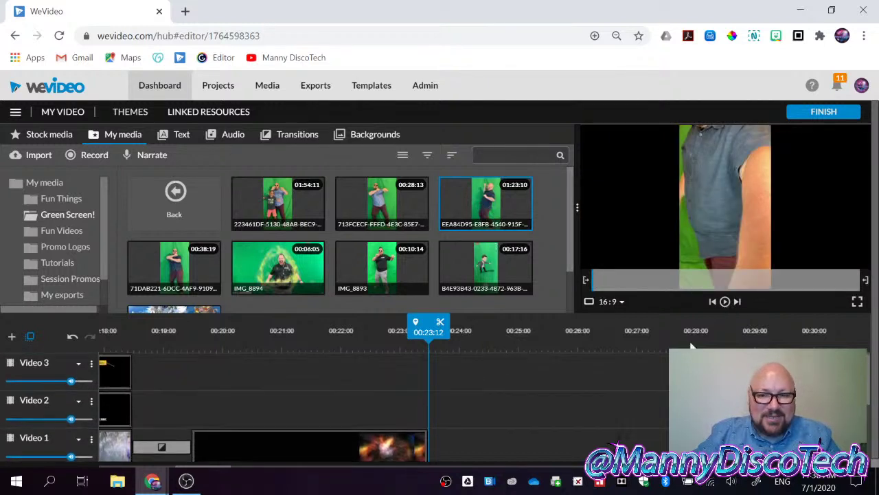
{"action": "left_click", "coordinate": [725, 302]}
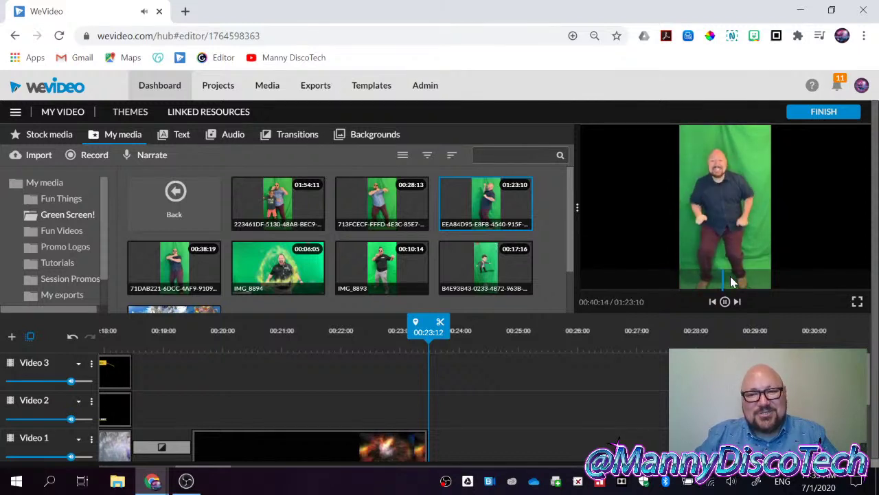
{"action": "left_click", "coordinate": [725, 302]}
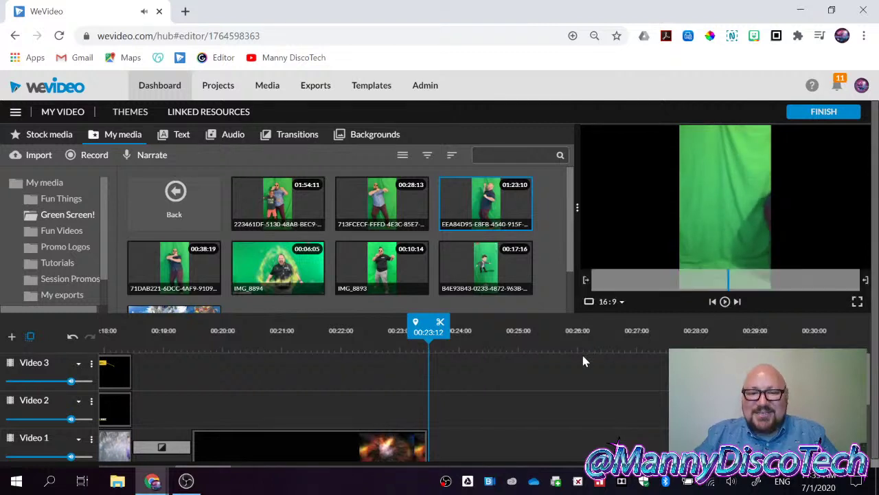
{"action": "scroll", "coordinate": [459, 394], "scroll_direction": "down", "scroll_amount": 3}
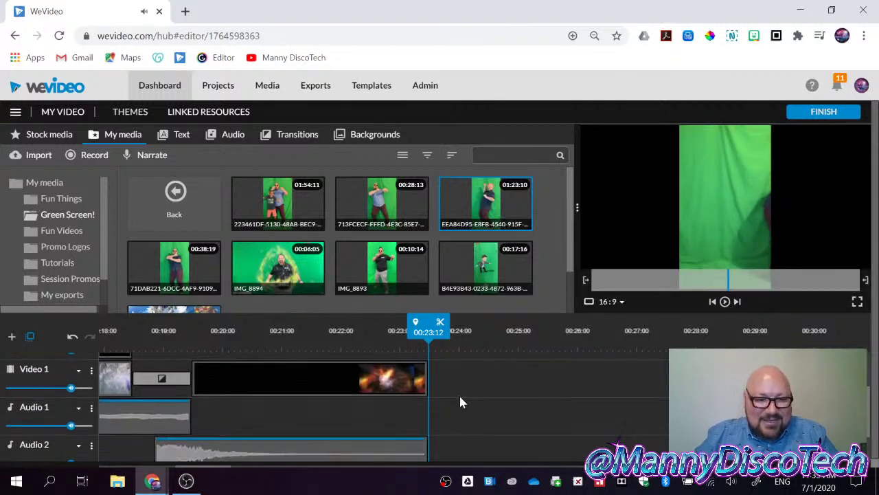
Add the 01:23:10 green-screen clip to Video 2 above the explosion, starting at about 00:19:07.
{"action": "scroll", "coordinate": [464, 389], "scroll_direction": "up", "scroll_amount": 3}
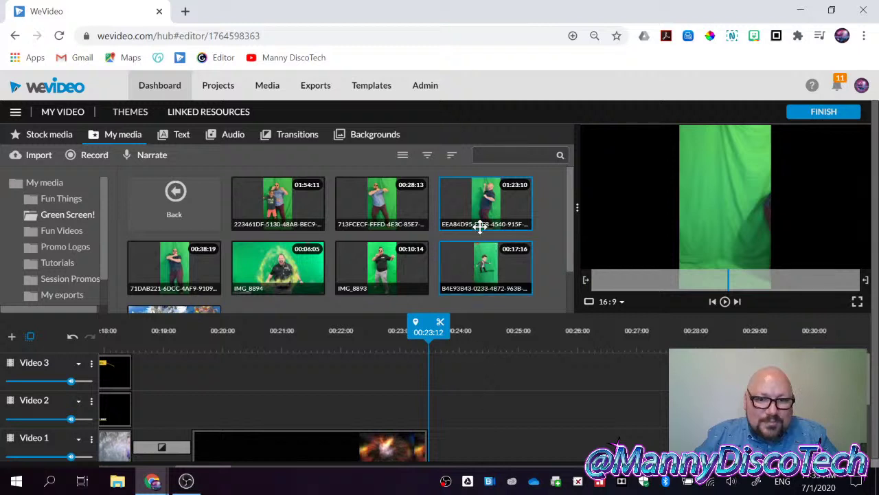
{"action": "left_click_drag", "start_coordinate": [469, 246], "coordinate": [197, 408]}
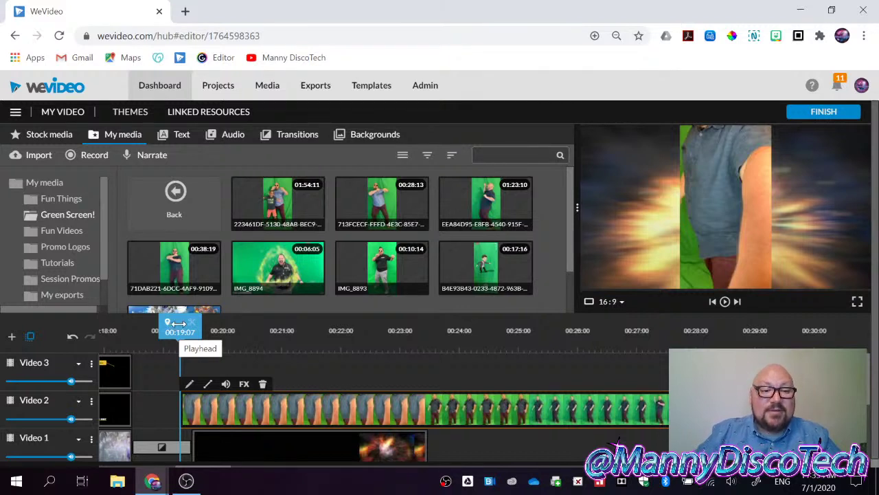
Split the green-screen clip on Video 2 at 00:26:00 and delete the piece before the cut.
{"action": "left_click", "coordinate": [180, 324]}
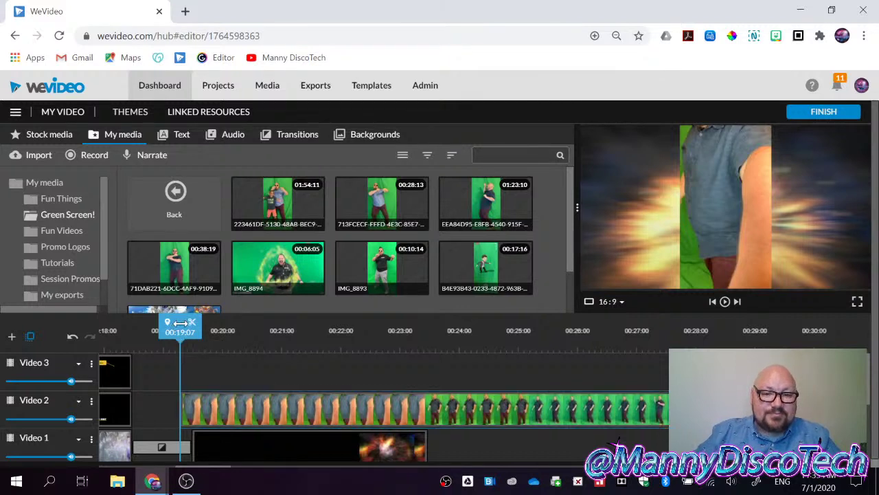
{"action": "left_click_drag", "start_coordinate": [180, 324], "coordinate": [579, 373]}
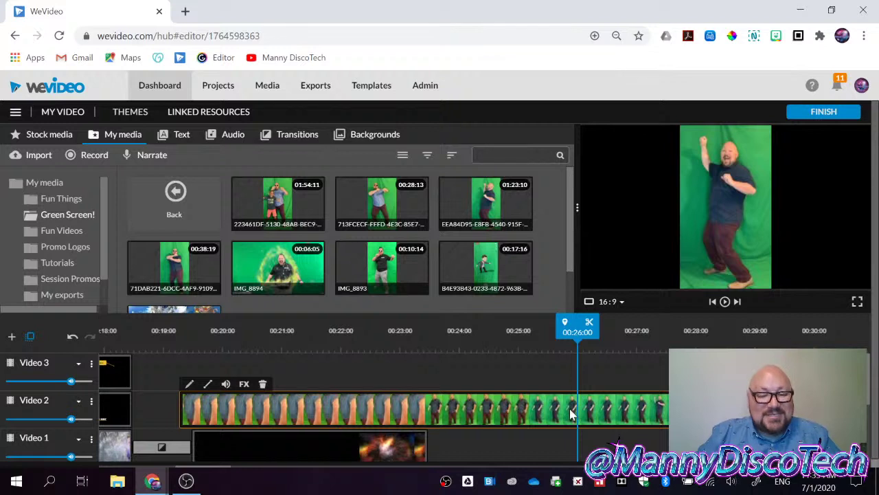
{"action": "left_click", "coordinate": [589, 326]}
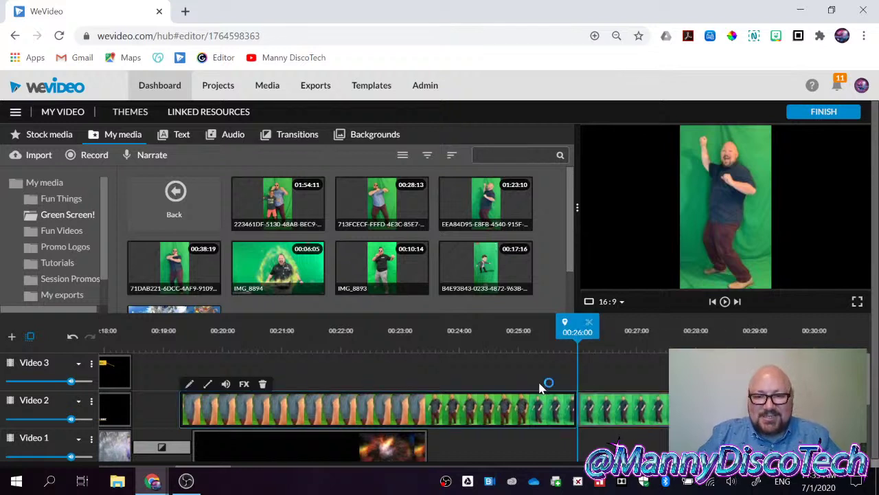
{"action": "key", "text": "Delete"}
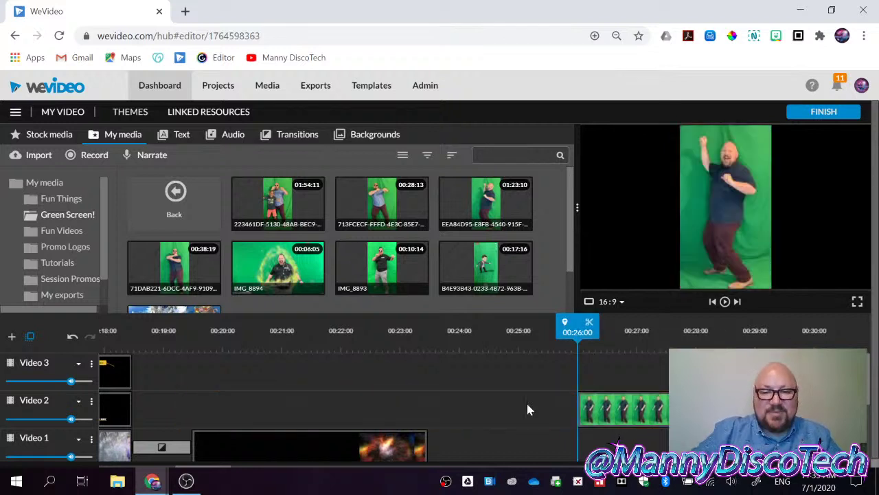
Move the remaining green-screen piece back to start at about 00:21:03, and cut off everything after 00:25:01.
{"action": "left_click_drag", "start_coordinate": [643, 410], "coordinate": [352, 417]}
{"action": "left_click_drag", "start_coordinate": [287, 327], "coordinate": [521, 365]}
{"action": "left_click", "coordinate": [524, 409]}
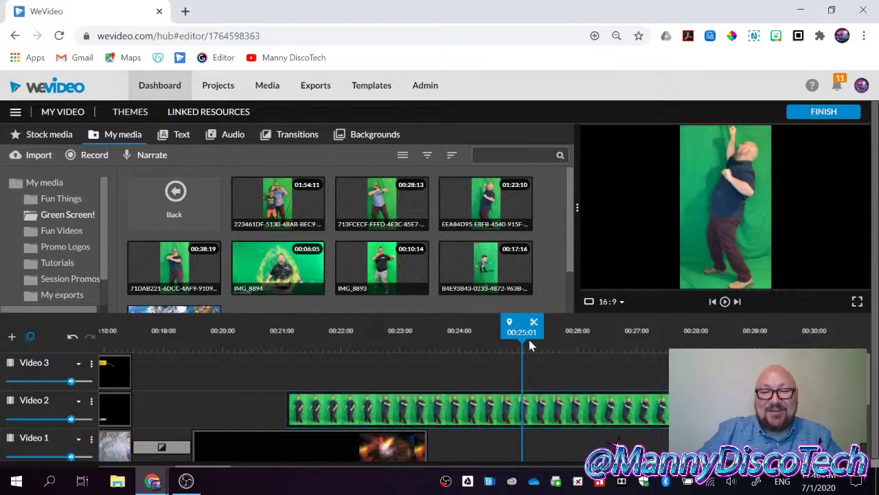
{"action": "left_click", "coordinate": [534, 322]}
{"action": "left_click", "coordinate": [573, 408]}
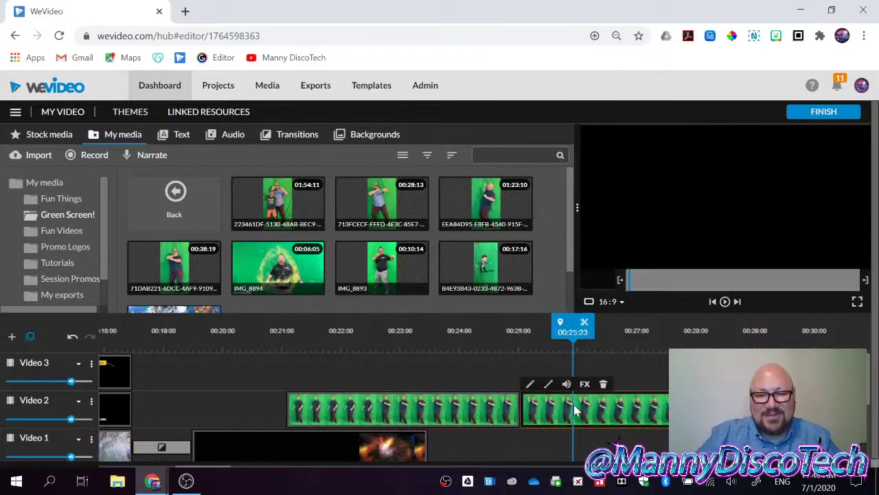
{"action": "key", "text": "Delete"}
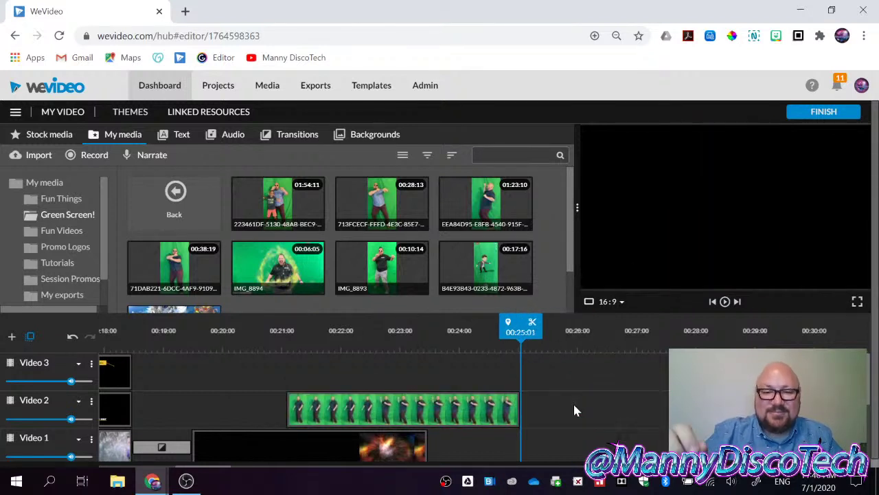
Check the clips across all tracks and play back the new section from 00:20:23.
{"action": "scroll", "coordinate": [876, 418], "scroll_direction": "down", "scroll_amount": 5}
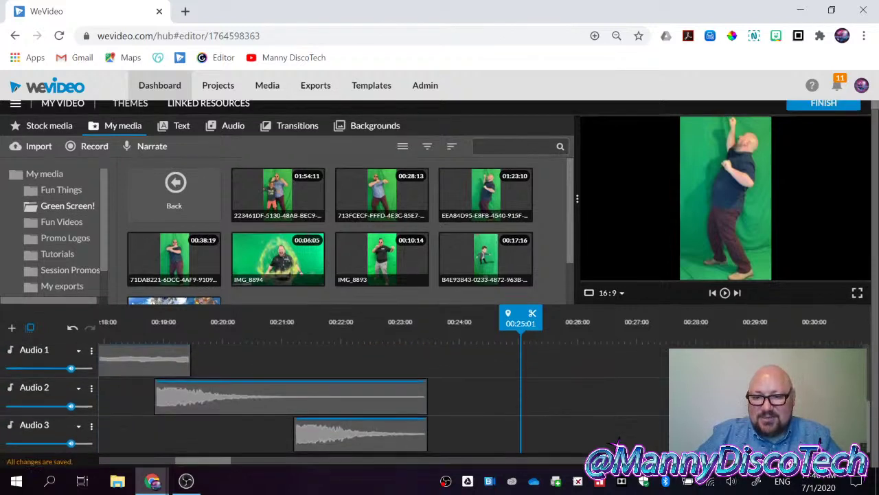
{"action": "scroll", "coordinate": [485, 379], "scroll_direction": "down", "scroll_amount": 5}
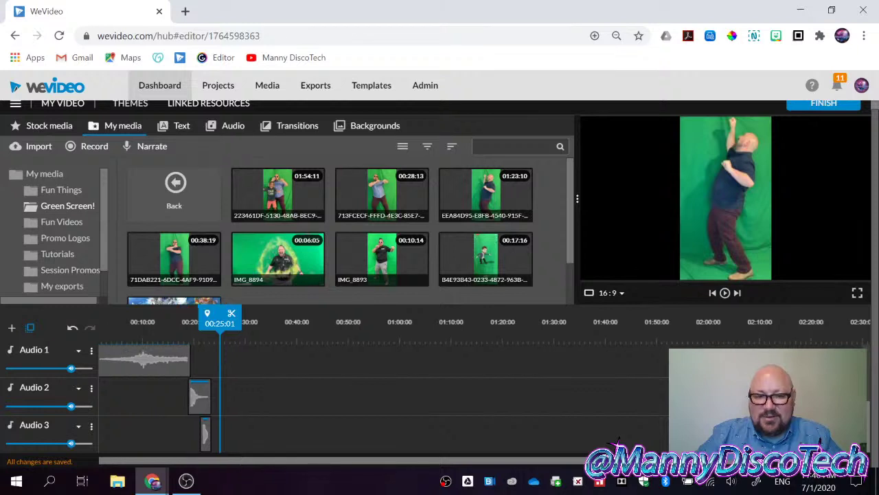
{"action": "scroll", "coordinate": [280, 416], "scroll_direction": "up", "scroll_amount": 5}
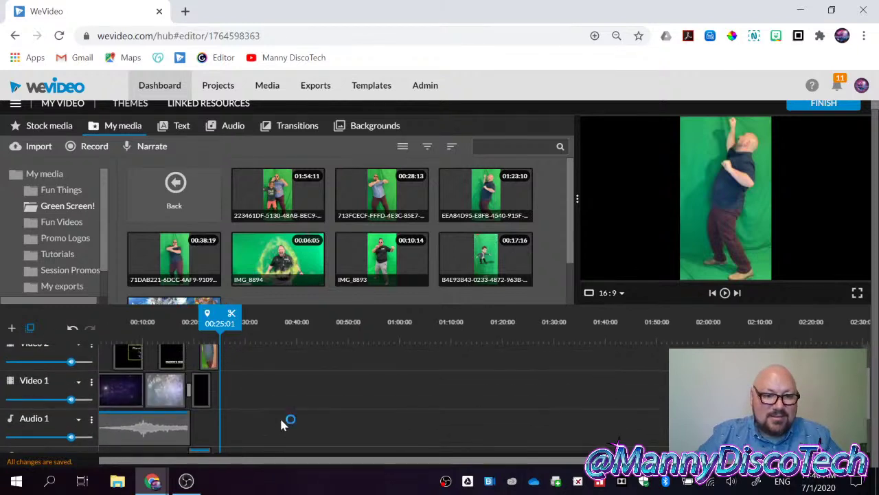
{"action": "scroll", "coordinate": [247, 413], "scroll_direction": "down", "scroll_amount": 3}
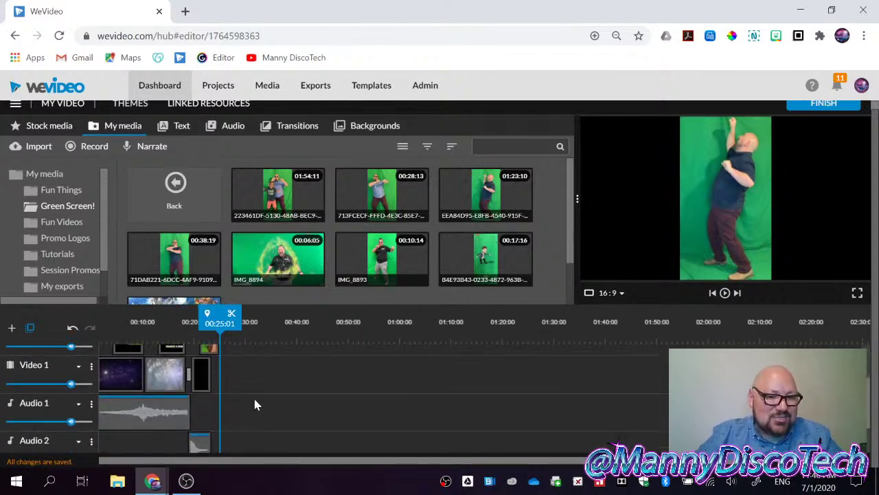
{"action": "scroll", "coordinate": [255, 402], "scroll_direction": "up", "scroll_amount": 3}
{"action": "left_click_drag", "start_coordinate": [213, 313], "coordinate": [199, 314]}
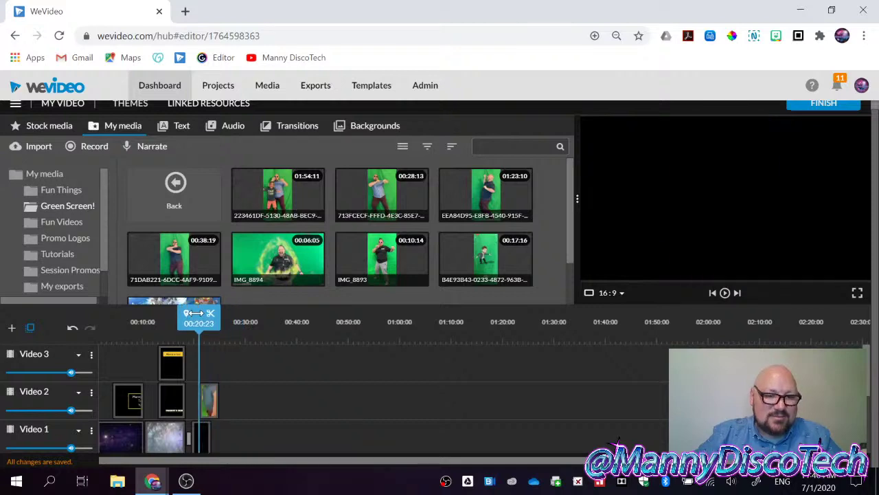
{"action": "left_click", "coordinate": [725, 294]}
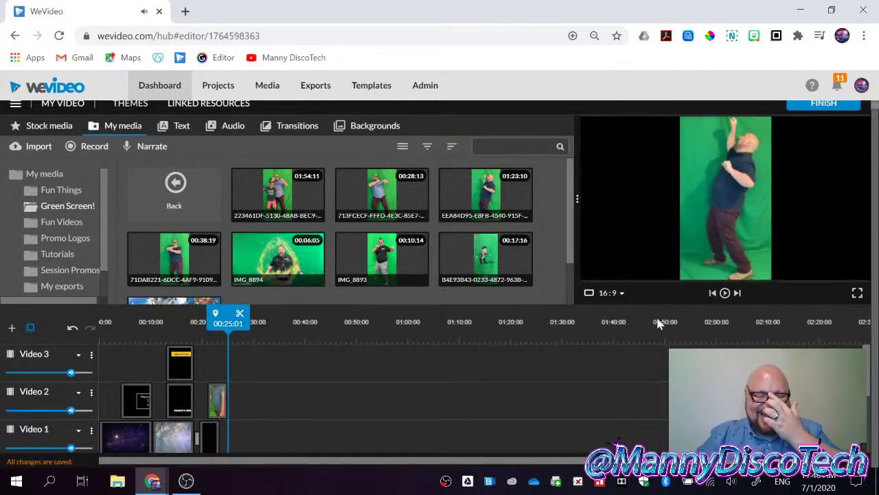
Extend the end of the explosion clip on Video 1 to 00:25:01, level with the green-screen clip's end.
{"action": "scroll", "coordinate": [408, 415], "scroll_direction": "up", "scroll_amount": 5}
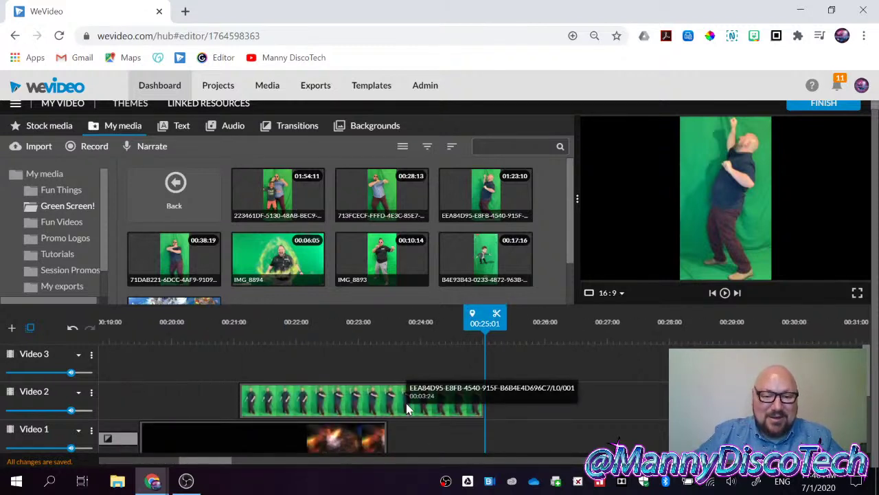
{"action": "left_click", "coordinate": [389, 443]}
{"action": "left_click_drag", "start_coordinate": [402, 443], "coordinate": [480, 441]}
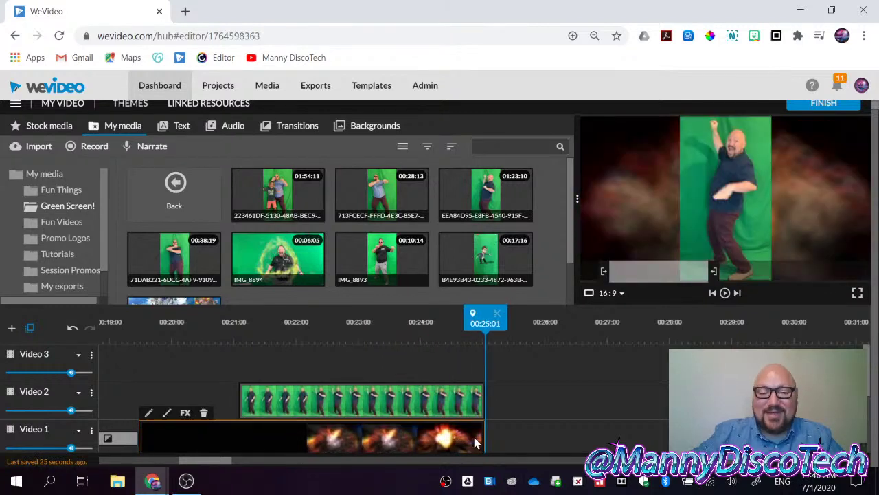
Open the green-screen clip on Video 2 for editing and reposition it to x 643, y -12.
{"action": "left_click", "coordinate": [377, 404]}
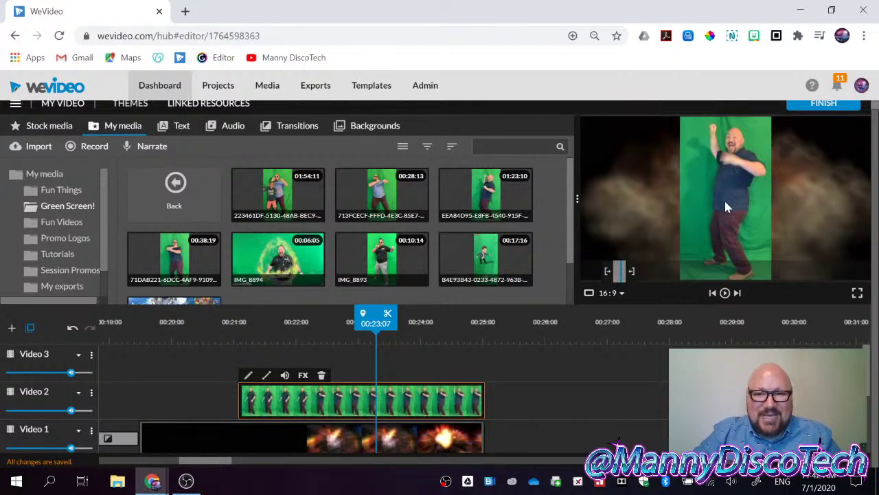
{"action": "double_click", "coordinate": [394, 397]}
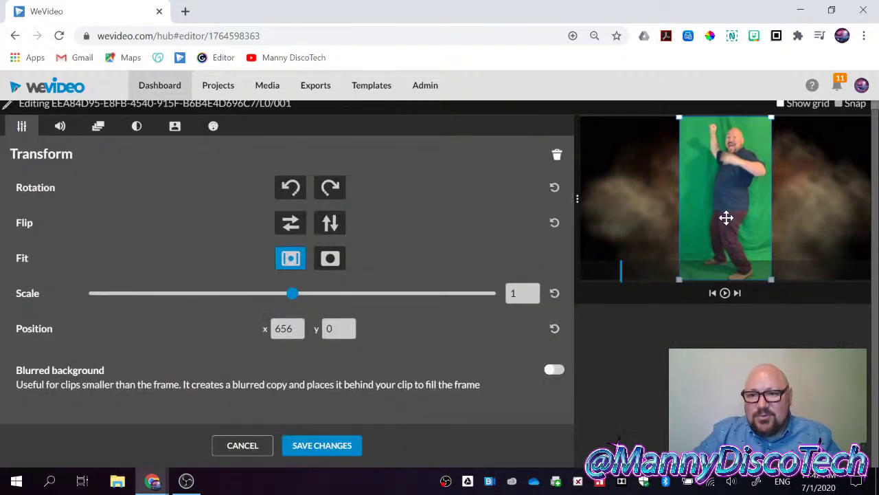
{"action": "left_click_drag", "start_coordinate": [726, 174], "coordinate": [710, 150]}
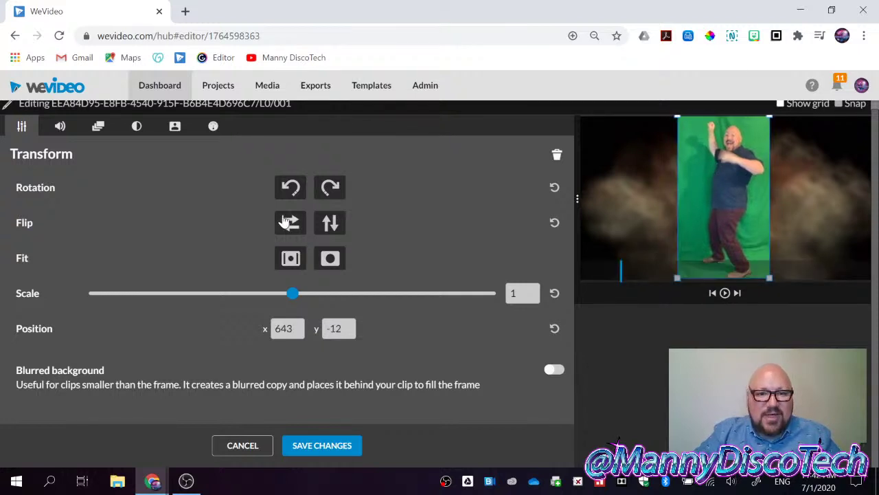
Try rotating the green-screen clip counterclockwise through a full turn, and flip it horizontally and back.
{"action": "left_click", "coordinate": [290, 189]}
{"action": "left_click", "coordinate": [290, 190]}
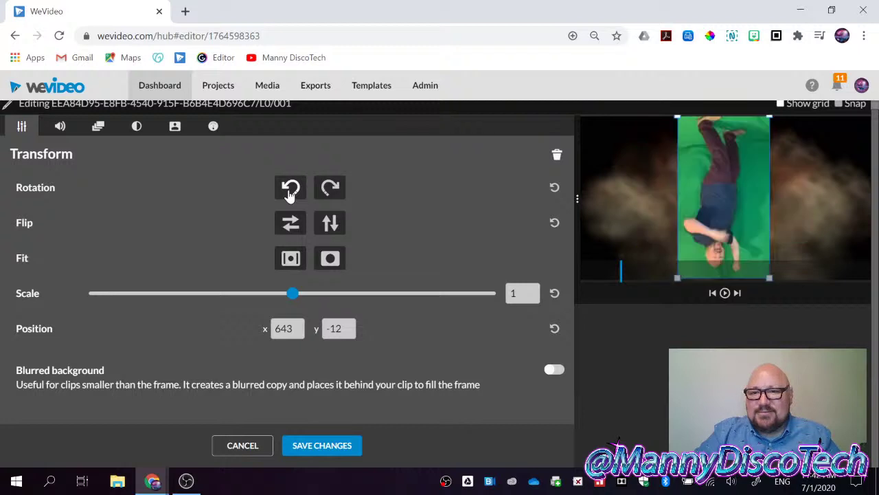
{"action": "left_click", "coordinate": [290, 191]}
{"action": "left_click", "coordinate": [290, 191]}
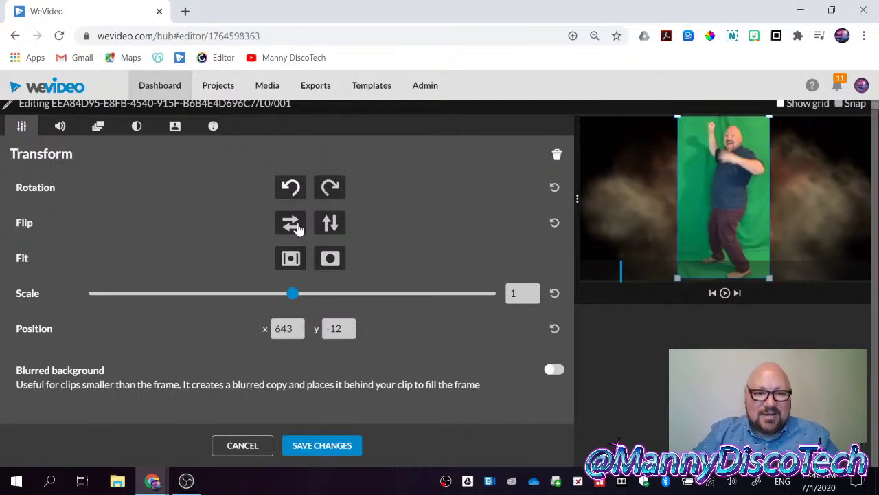
{"action": "left_click", "coordinate": [294, 230]}
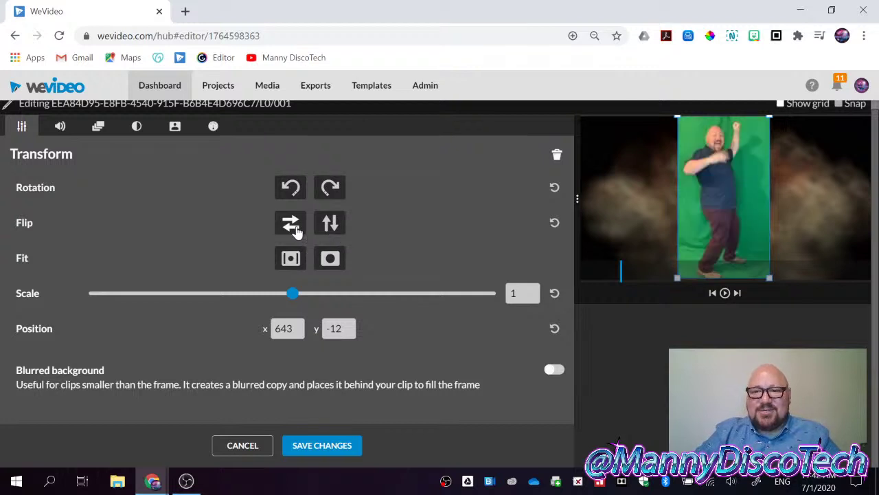
{"action": "left_click", "coordinate": [296, 232]}
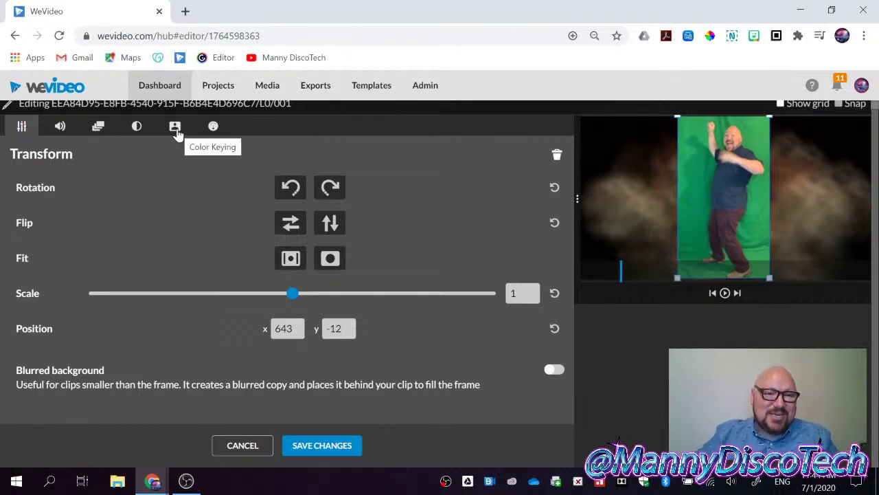
Apply color keying to the clip by sampling the green background as 068354, and save the changes.
{"action": "left_click", "coordinate": [176, 131]}
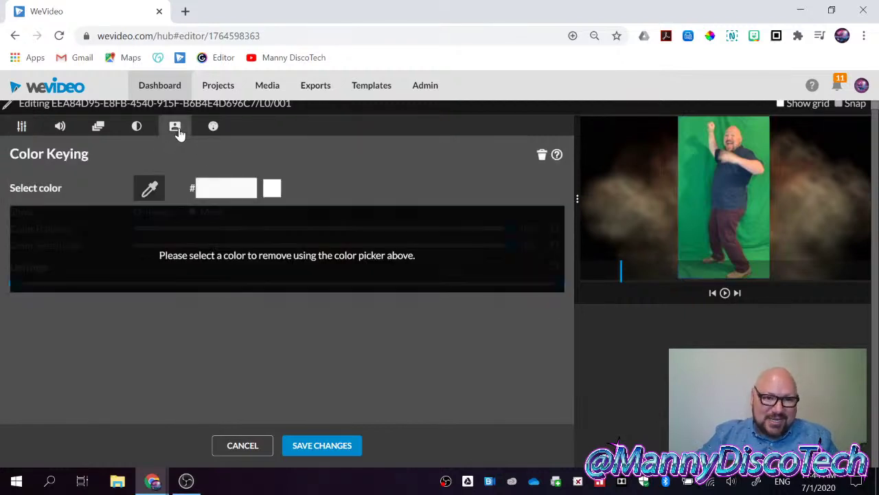
{"action": "left_click", "coordinate": [150, 190]}
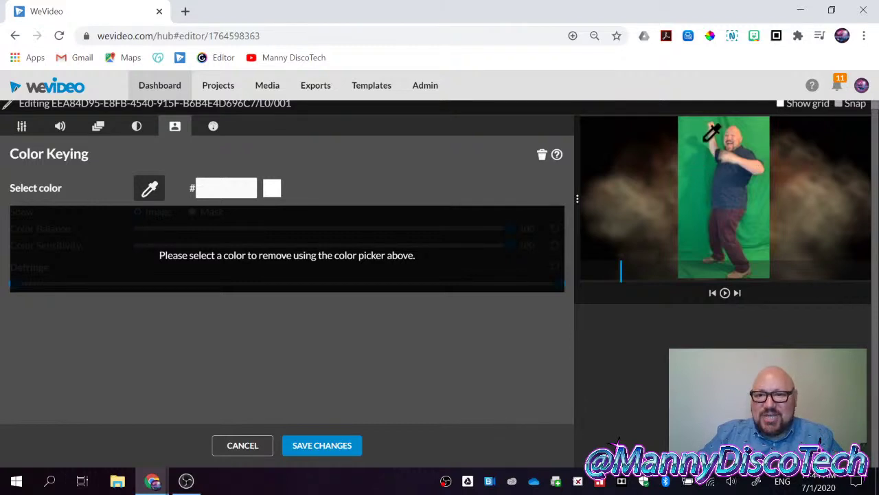
{"action": "left_click", "coordinate": [696, 216]}
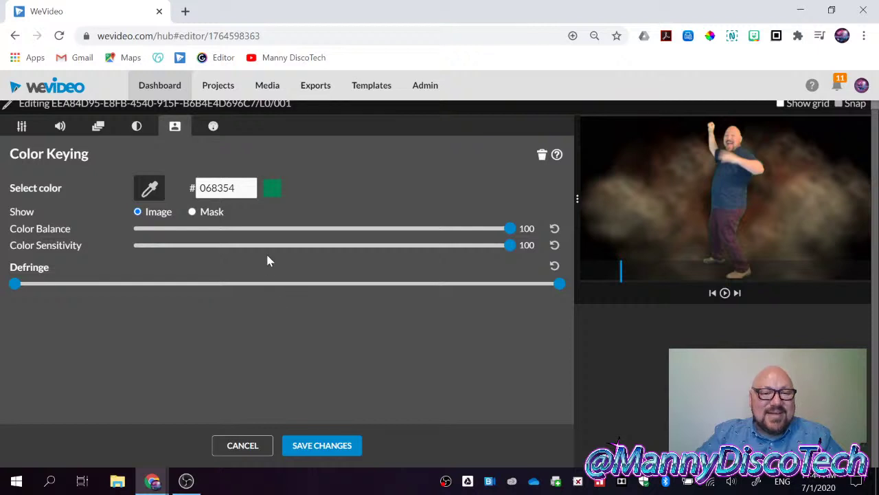
{"action": "left_click", "coordinate": [321, 445]}
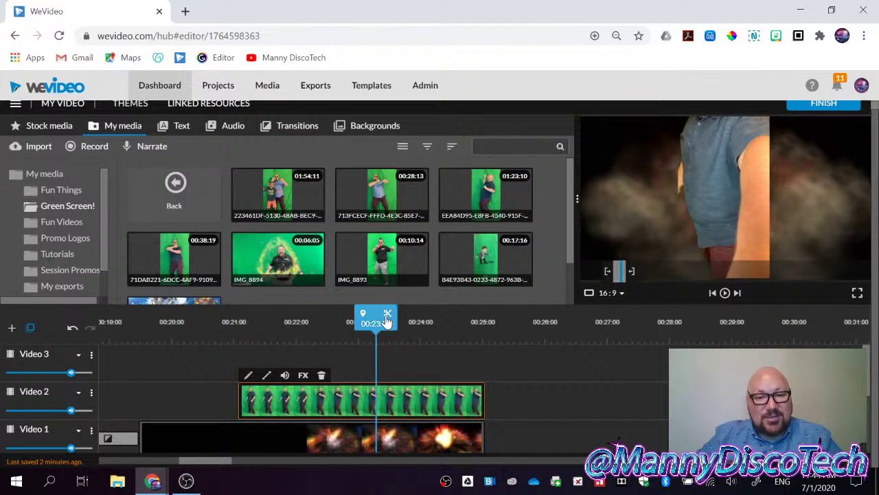
Play back the keyed section from 00:20:19, and examine the composite at 00:21:15.
{"action": "left_click_drag", "start_coordinate": [376, 319], "coordinate": [219, 316]}
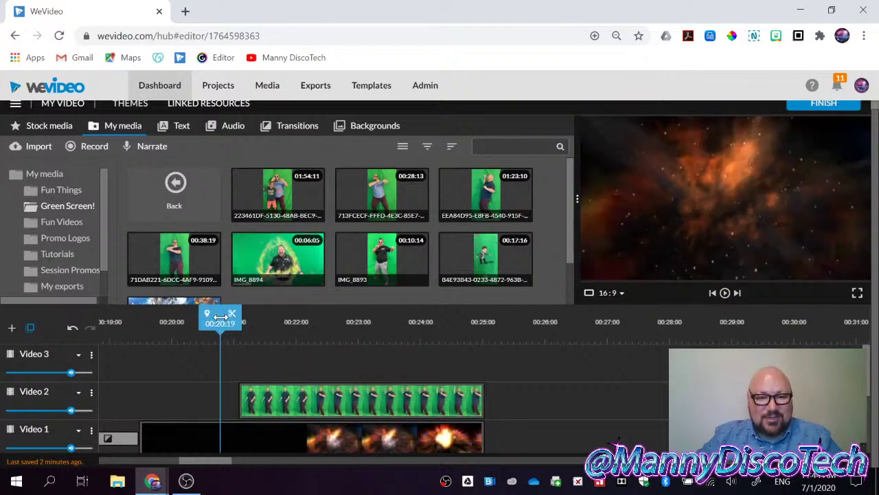
{"action": "left_click", "coordinate": [725, 294]}
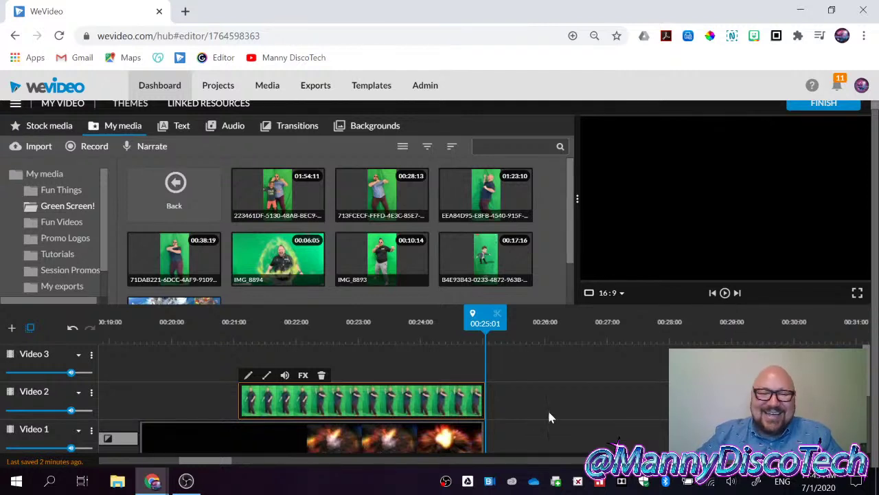
{"action": "left_click_drag", "start_coordinate": [489, 349], "coordinate": [271, 347]}
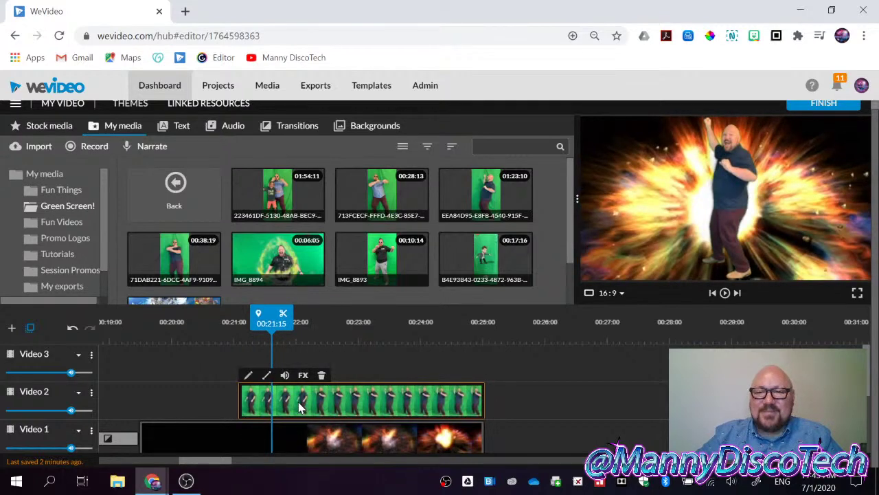
Open the keyed green-screen clip on Video 2 for editing and rotate it counterclockwise by a quarter turn.
{"action": "double_click", "coordinate": [299, 408]}
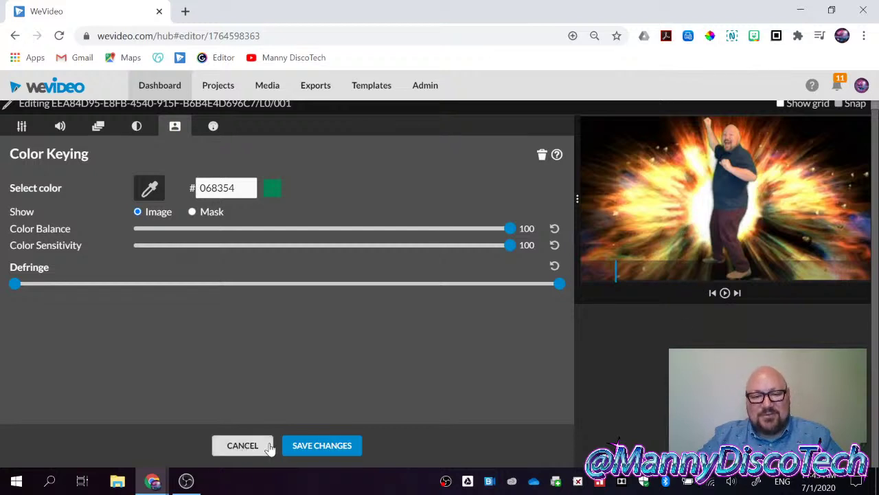
{"action": "left_click", "coordinate": [326, 451]}
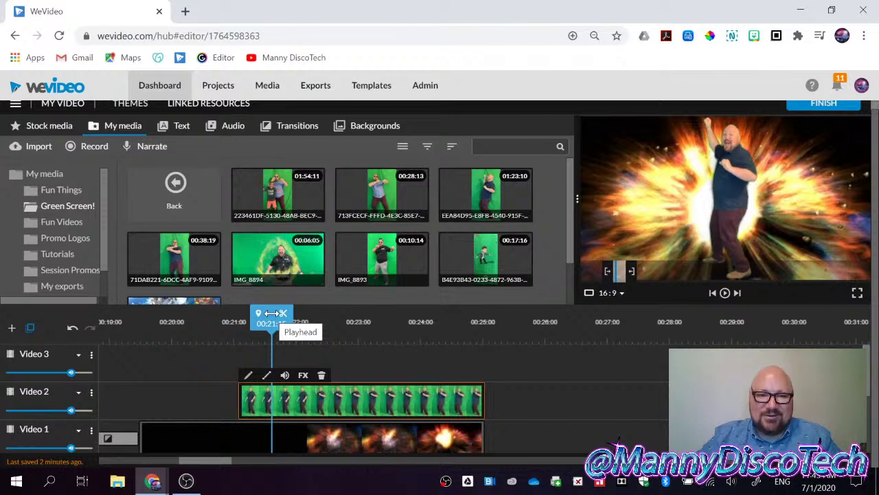
{"action": "double_click", "coordinate": [296, 405]}
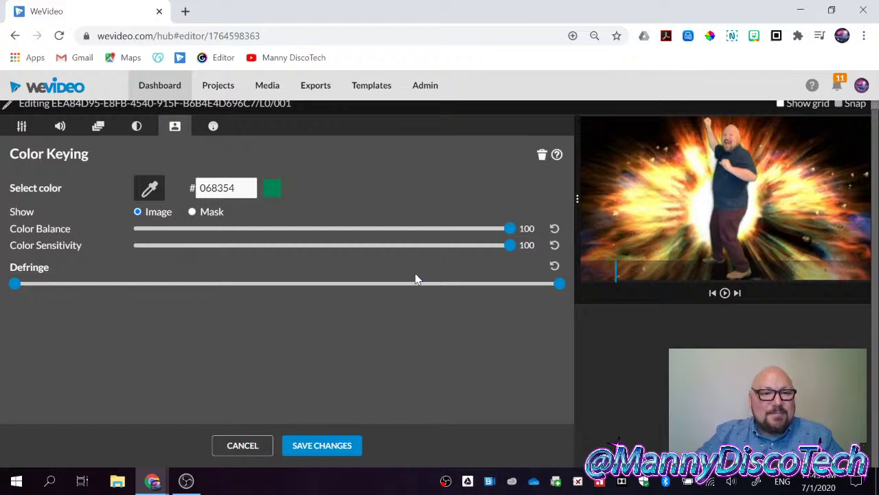
{"action": "left_click", "coordinate": [98, 127]}
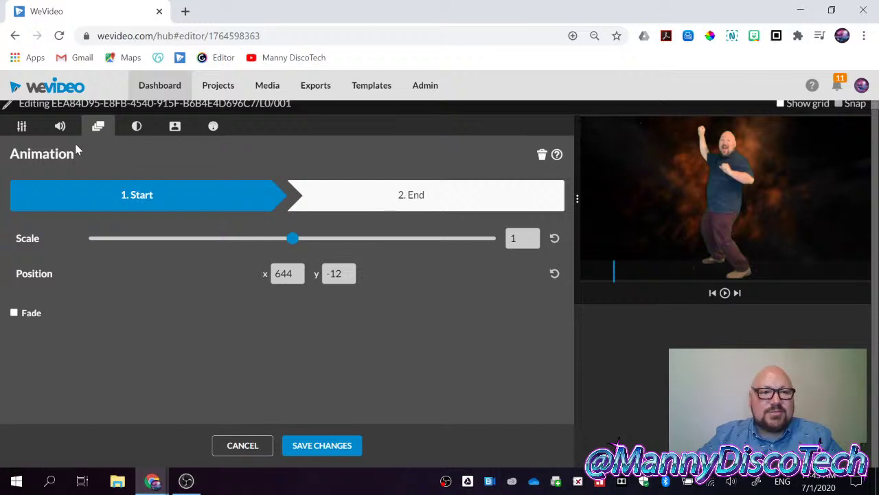
{"action": "left_click", "coordinate": [22, 127]}
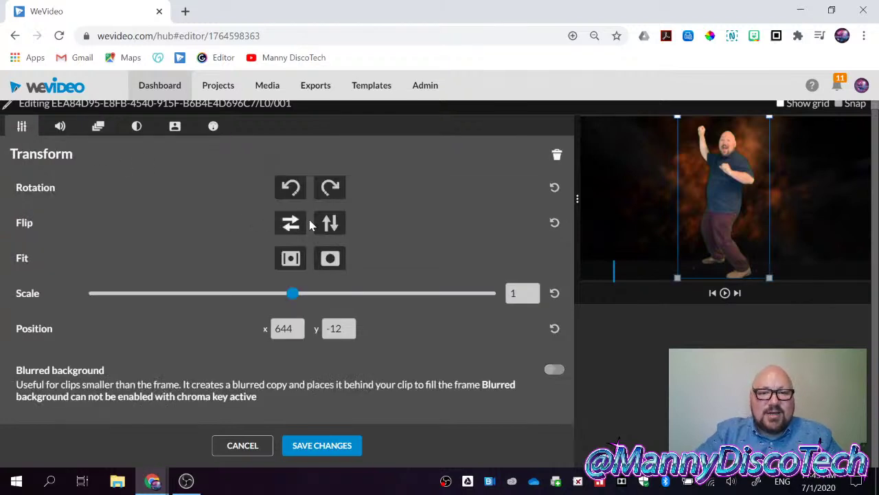
{"action": "left_click", "coordinate": [290, 188]}
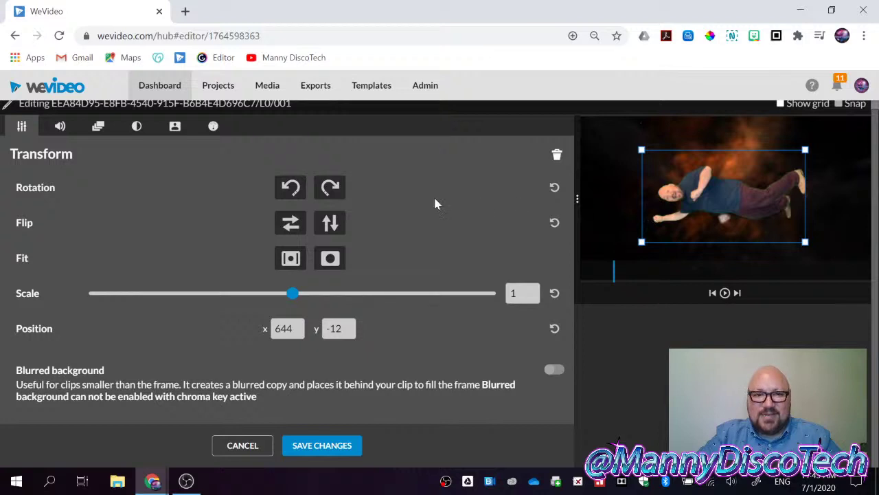
Set the clip's animation start to scale 0.07 at position x 910, y 616, over the center of the explosion.
{"action": "left_click", "coordinate": [99, 129]}
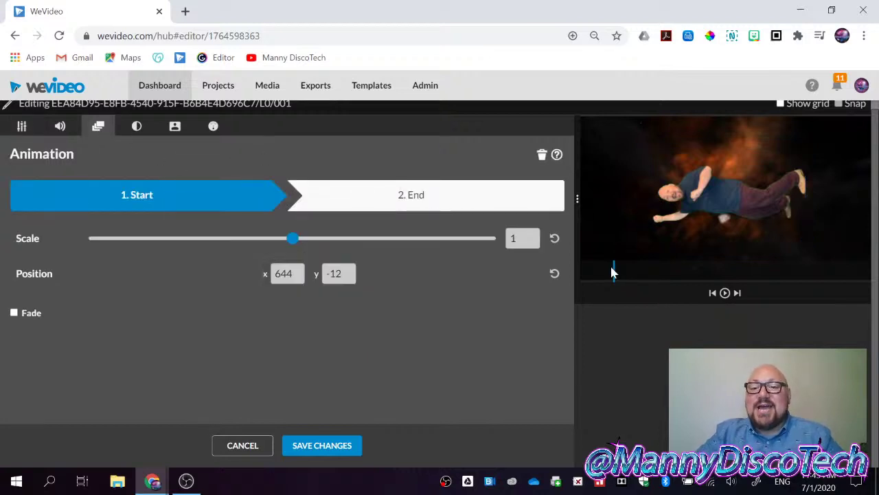
{"action": "left_click_drag", "start_coordinate": [685, 187], "coordinate": [630, 170]}
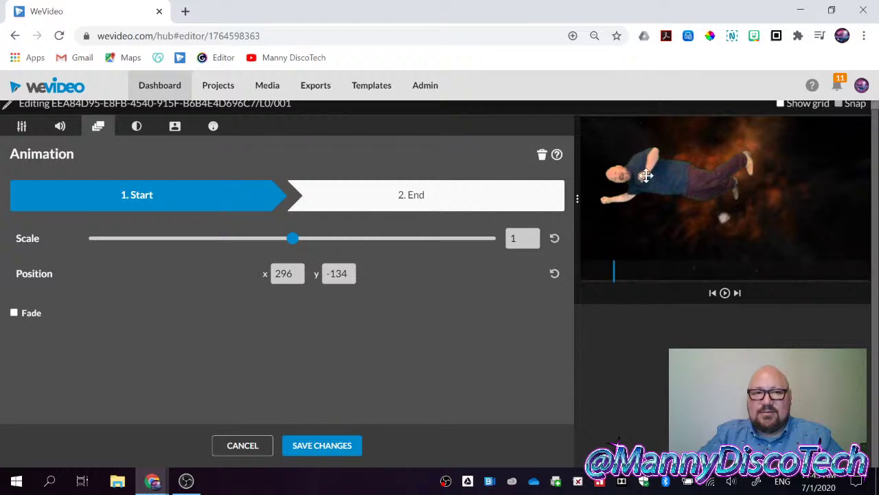
{"action": "left_click_drag", "start_coordinate": [733, 183], "coordinate": [767, 208]}
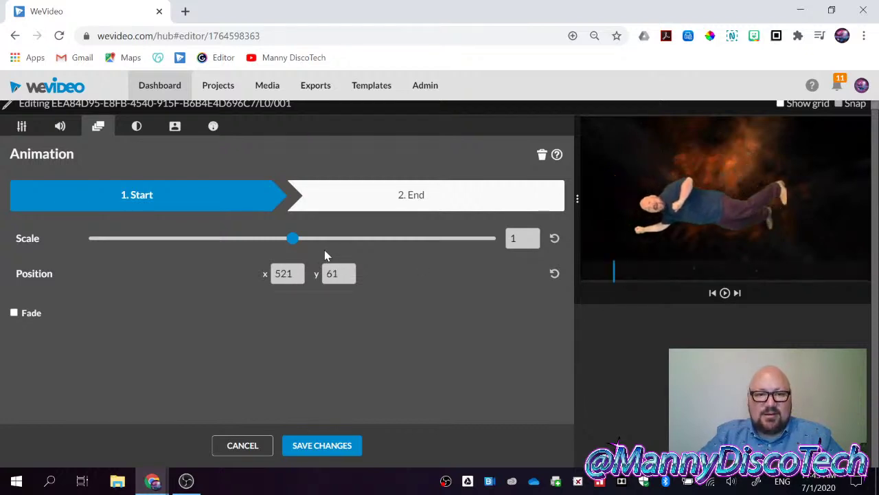
{"action": "left_click_drag", "start_coordinate": [293, 245], "coordinate": [120, 246]}
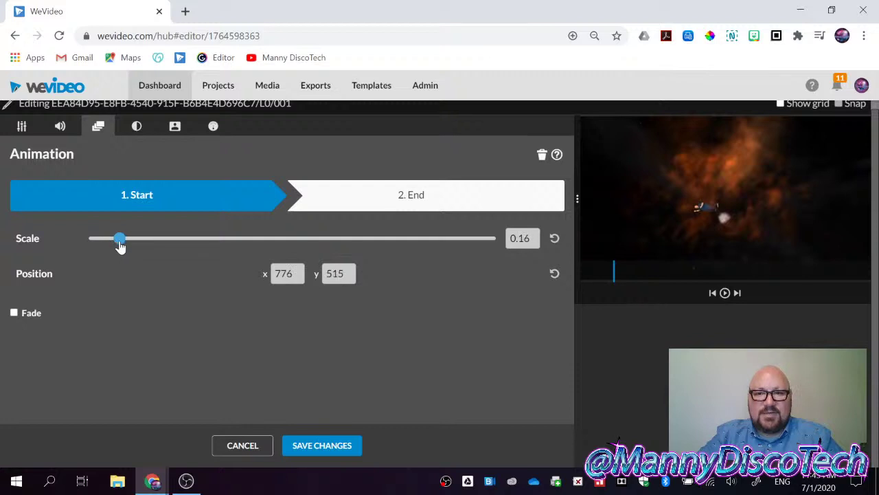
{"action": "left_click_drag", "start_coordinate": [715, 208], "coordinate": [729, 214]}
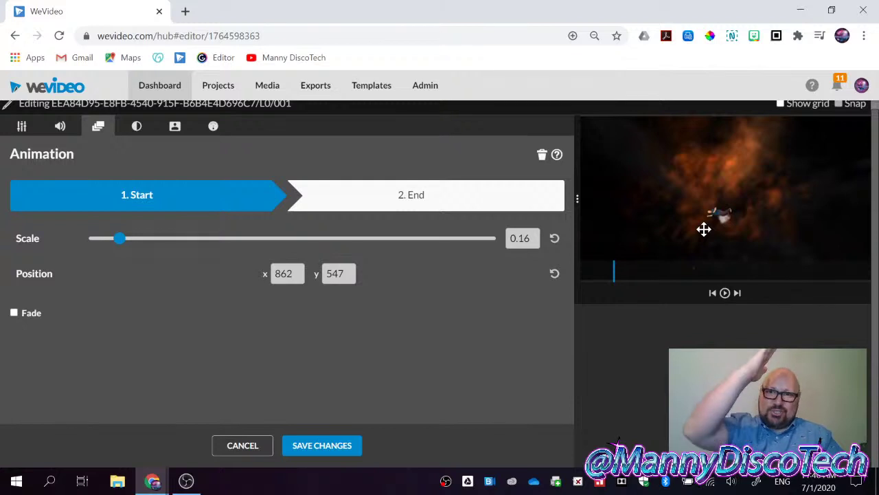
{"action": "left_click_drag", "start_coordinate": [704, 229], "coordinate": [730, 216]}
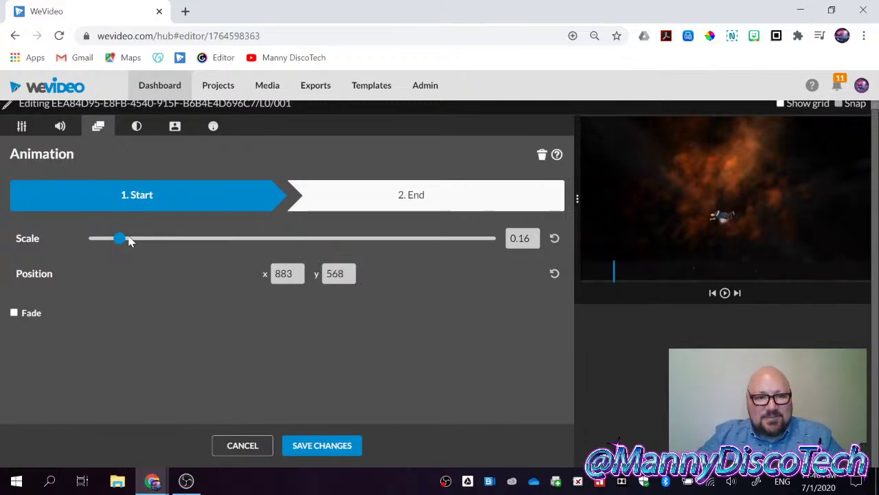
{"action": "left_click_drag", "start_coordinate": [120, 239], "coordinate": [102, 240]}
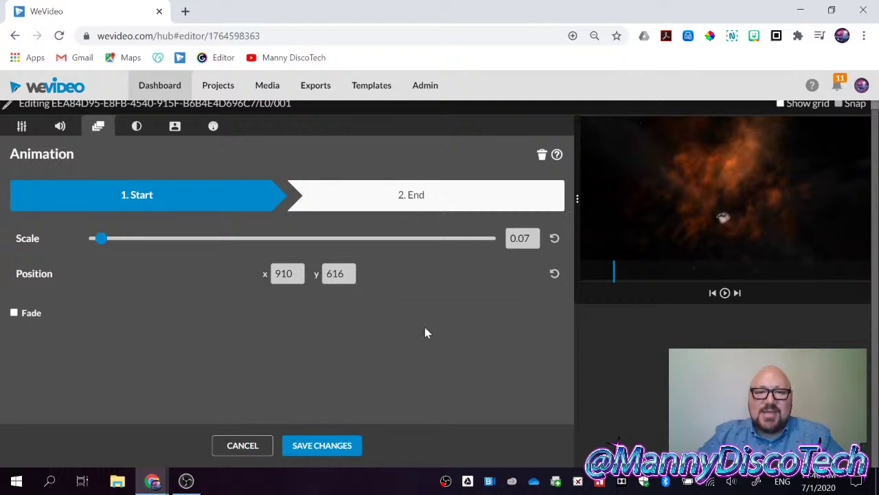
Set the clip's animation end to scale 2.72 at position x -1921, y -1524, and save the changes.
{"action": "left_click", "coordinate": [443, 203]}
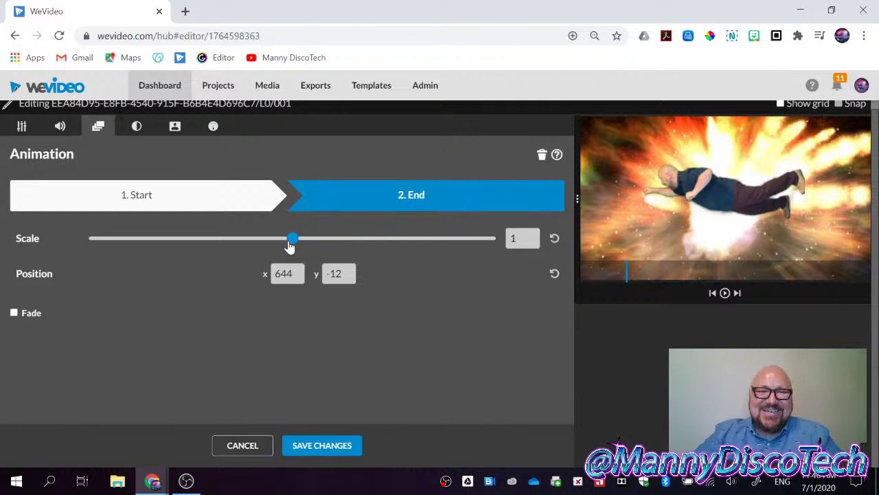
{"action": "left_click_drag", "start_coordinate": [292, 242], "coordinate": [380, 241]}
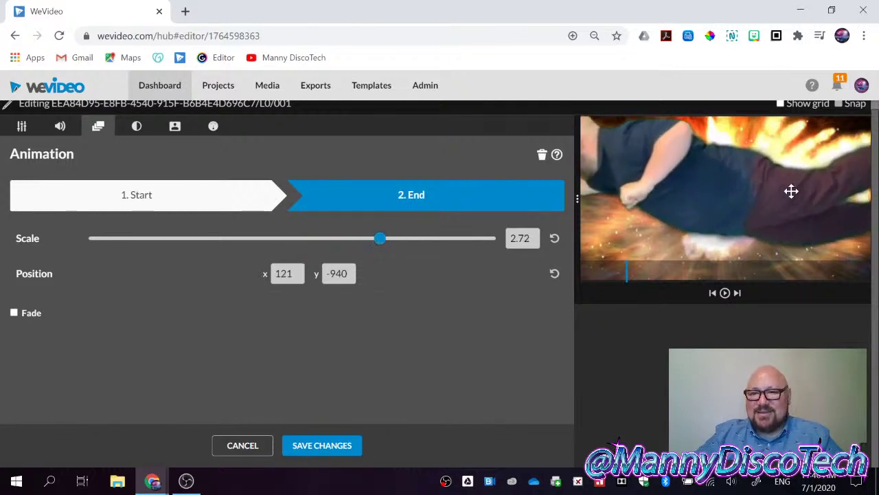
{"action": "left_click_drag", "start_coordinate": [734, 188], "coordinate": [667, 158]}
{"action": "left_click_drag", "start_coordinate": [763, 165], "coordinate": [591, 135]}
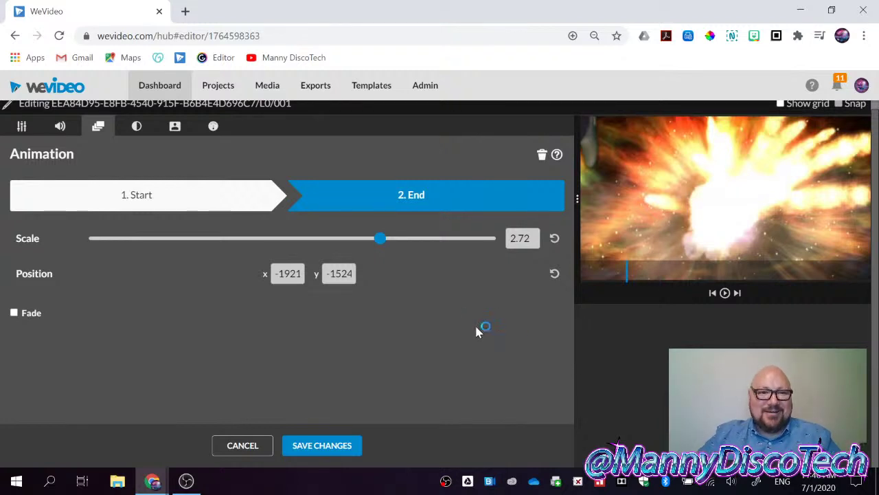
{"action": "left_click", "coordinate": [332, 446]}
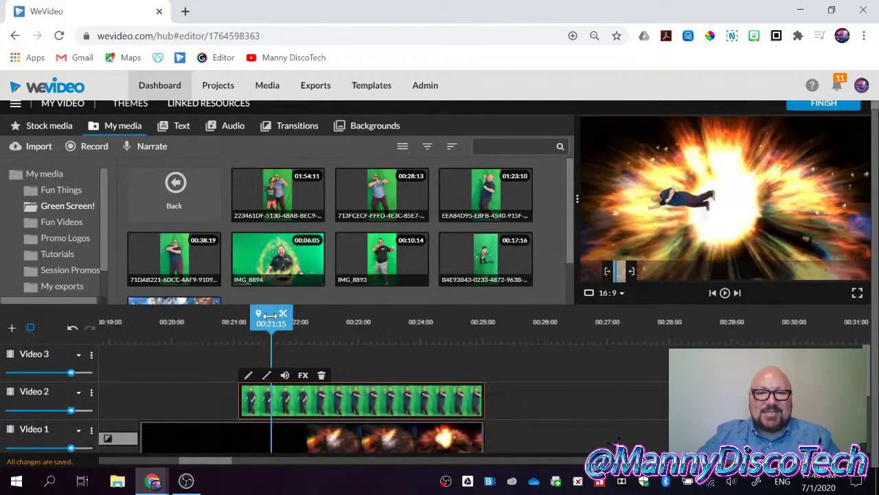
Play back the animated composite from 00:21:01, and try replaying it from the start of the green-screen clip.
{"action": "left_click_drag", "start_coordinate": [269, 321], "coordinate": [235, 321]}
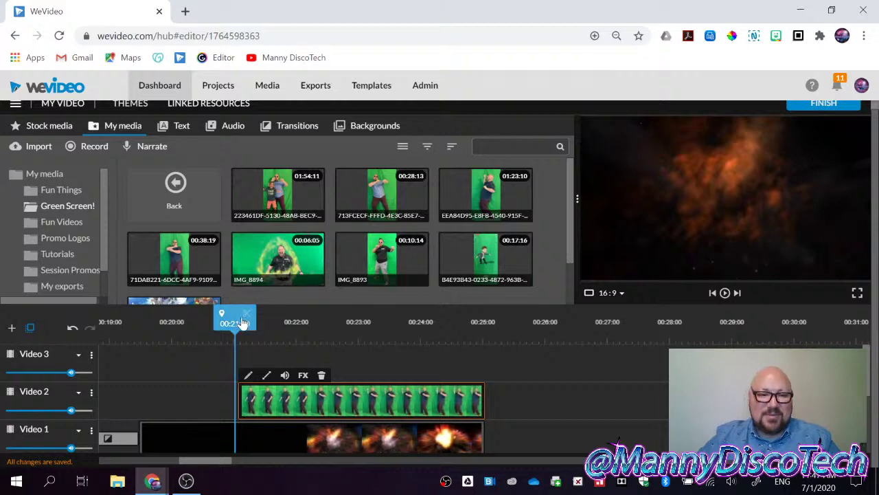
{"action": "mouse_move", "coordinate": [235, 317]}
{"action": "left_mouse_down"}
{"action": "mouse_move", "coordinate": [167, 318]}
{"action": "mouse_move", "coordinate": [257, 317]}
{"action": "mouse_move", "coordinate": [234, 316]}
{"action": "left_mouse_up"}
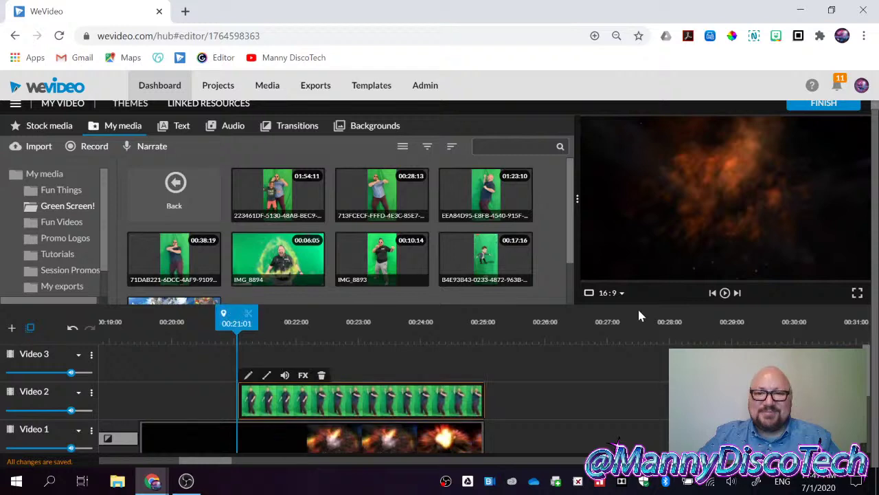
{"action": "left_click", "coordinate": [725, 293]}
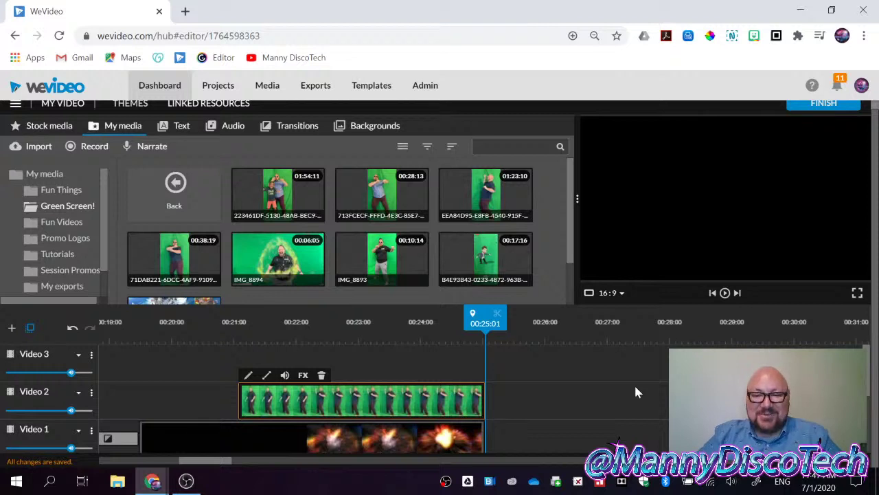
{"action": "scroll", "coordinate": [569, 408], "scroll_direction": "down", "scroll_amount": 2}
{"action": "scroll", "coordinate": [570, 408], "scroll_direction": "up", "scroll_amount": 2}
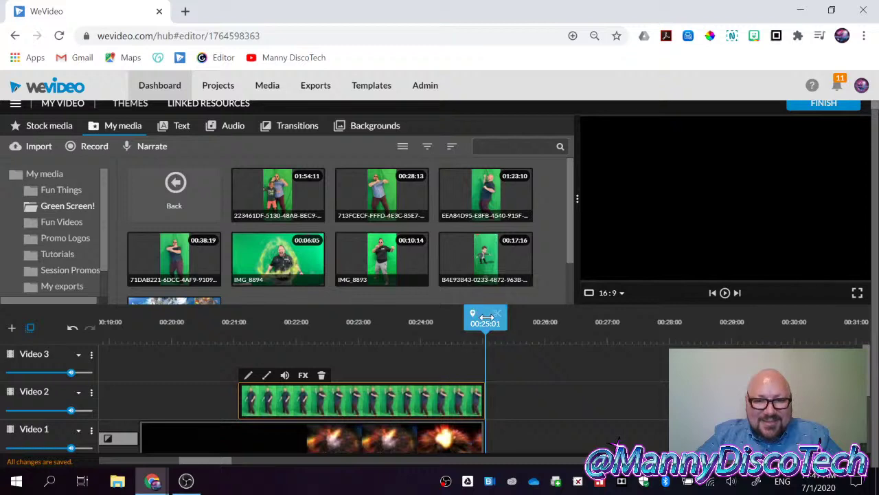
{"action": "left_click_drag", "start_coordinate": [486, 316], "coordinate": [240, 350]}
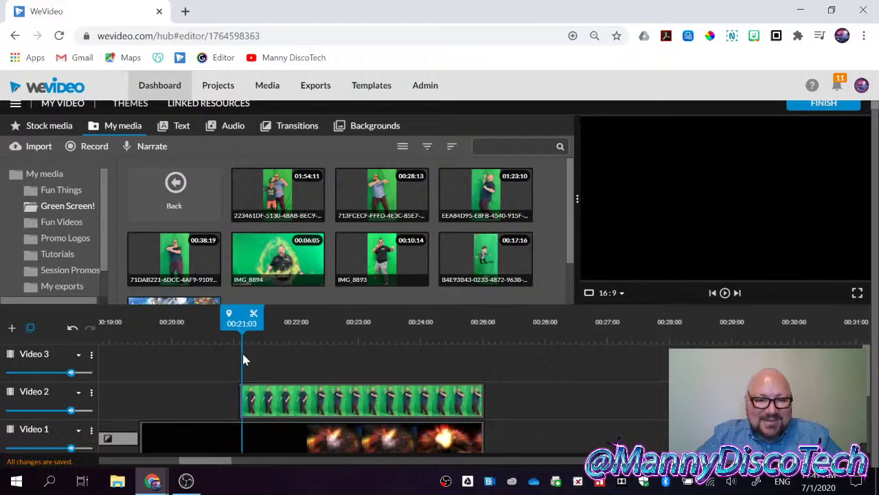
{"action": "left_click", "coordinate": [724, 294]}
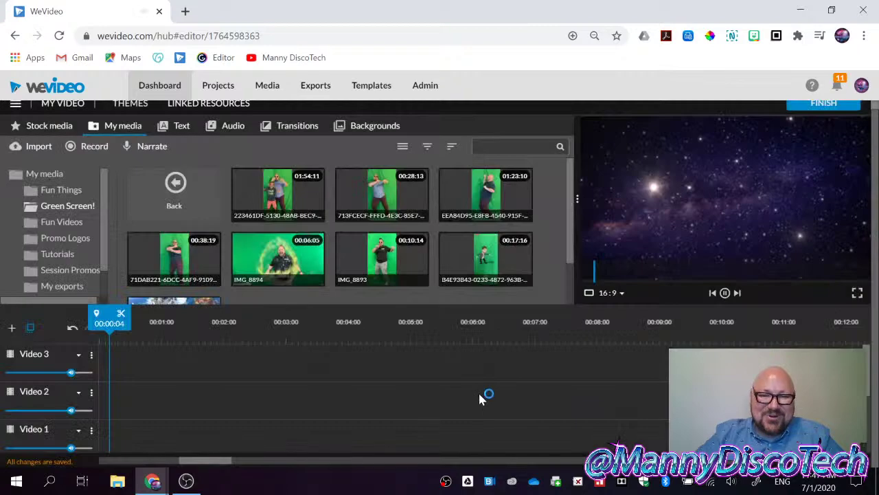
{"action": "left_click", "coordinate": [724, 294]}
Trim the beginning of the green-screen clip on Video 2 so that it starts at about 00:21:19.
{"action": "scroll", "coordinate": [581, 417], "scroll_direction": "down", "scroll_amount": 4}
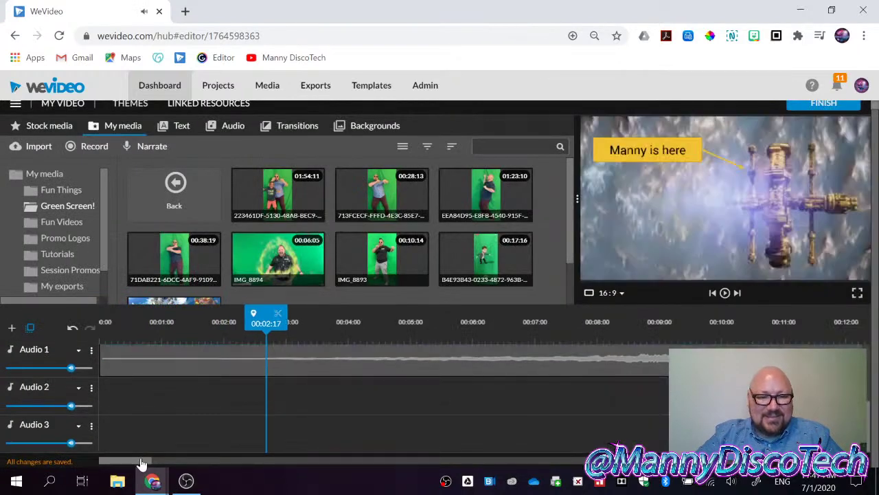
{"action": "left_click_drag", "start_coordinate": [140, 464], "coordinate": [417, 446]}
{"action": "scroll", "coordinate": [412, 426], "scroll_direction": "up", "scroll_amount": 4}
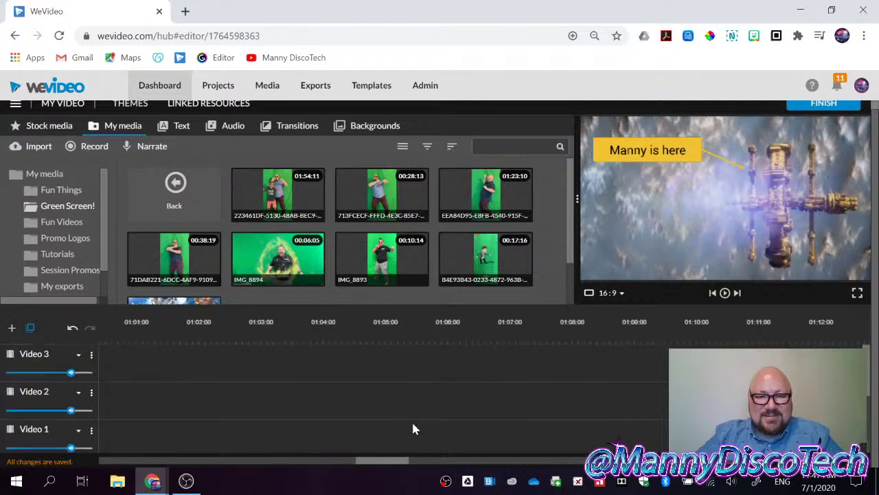
{"action": "scroll", "coordinate": [484, 398], "scroll_direction": "up", "scroll_amount": 1}
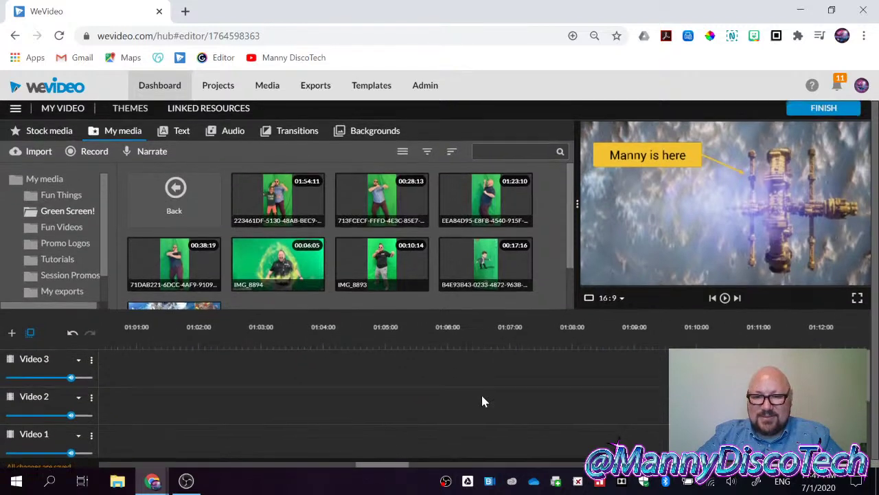
{"action": "scroll", "coordinate": [483, 401], "scroll_direction": "down", "scroll_amount": 1}
{"action": "scroll", "coordinate": [607, 410], "scroll_direction": "down", "scroll_amount": 4}
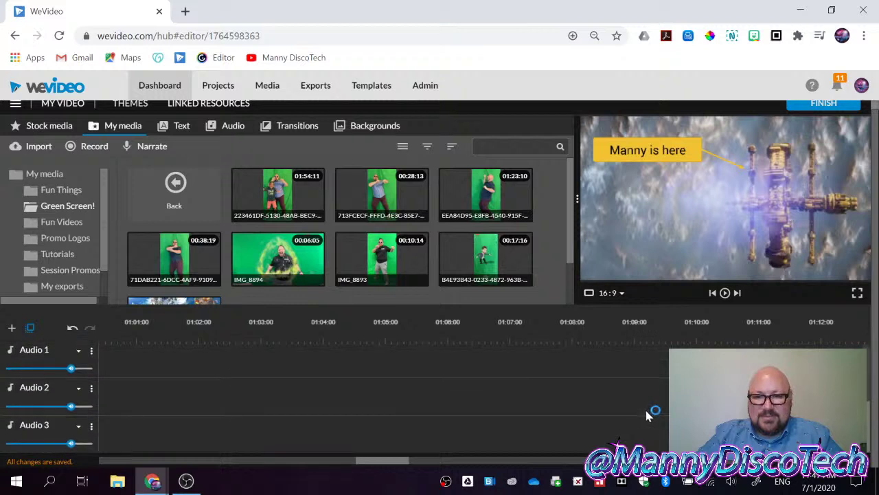
{"action": "left_click_drag", "start_coordinate": [404, 452], "coordinate": [191, 467]}
{"action": "scroll", "coordinate": [273, 425], "scroll_direction": "up", "scroll_amount": 3}
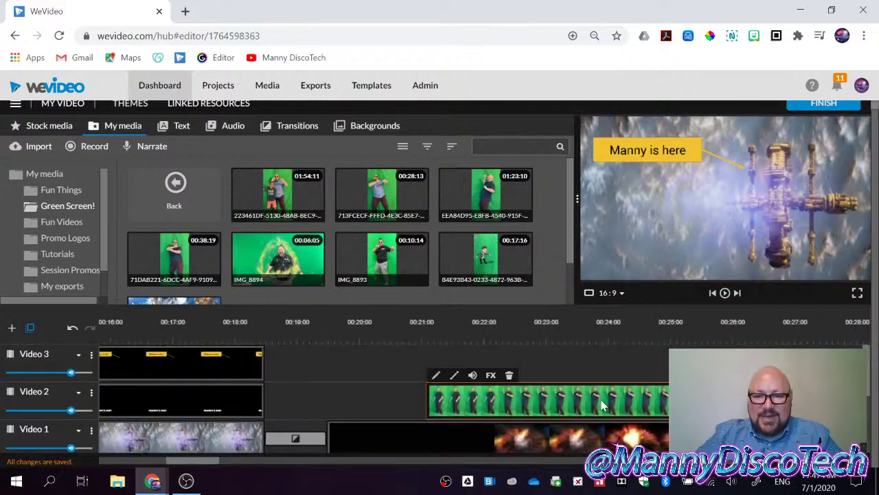
{"action": "left_click_drag", "start_coordinate": [663, 399], "coordinate": [623, 407]}
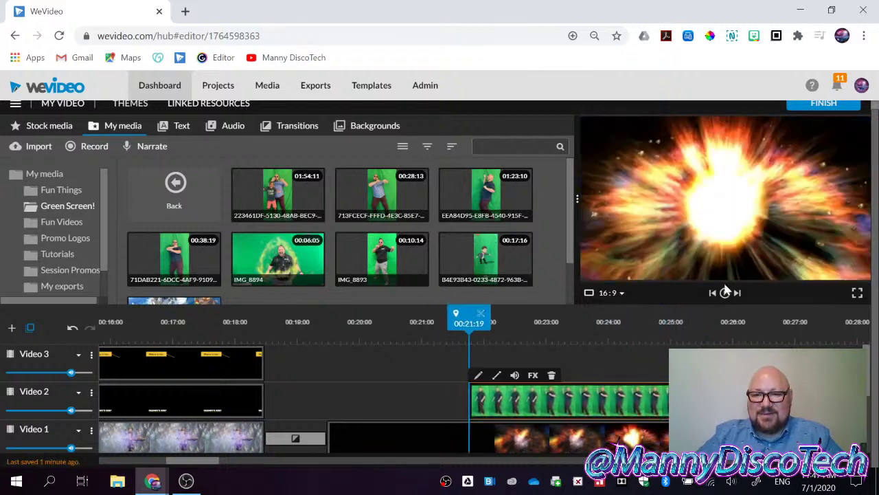
Play back the shortened green-screen clip over the explosion, and check the audio tracks beneath it.
{"action": "left_click", "coordinate": [725, 296]}
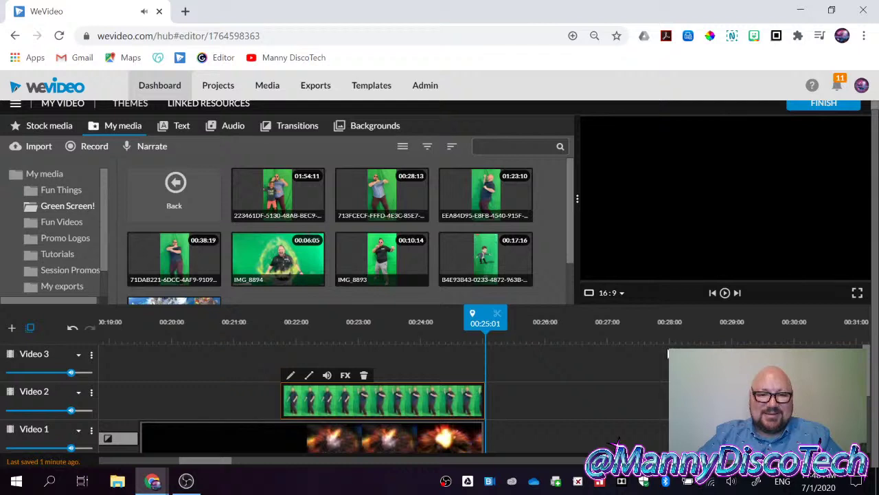
{"action": "scroll", "coordinate": [520, 395], "scroll_direction": "down", "scroll_amount": 2}
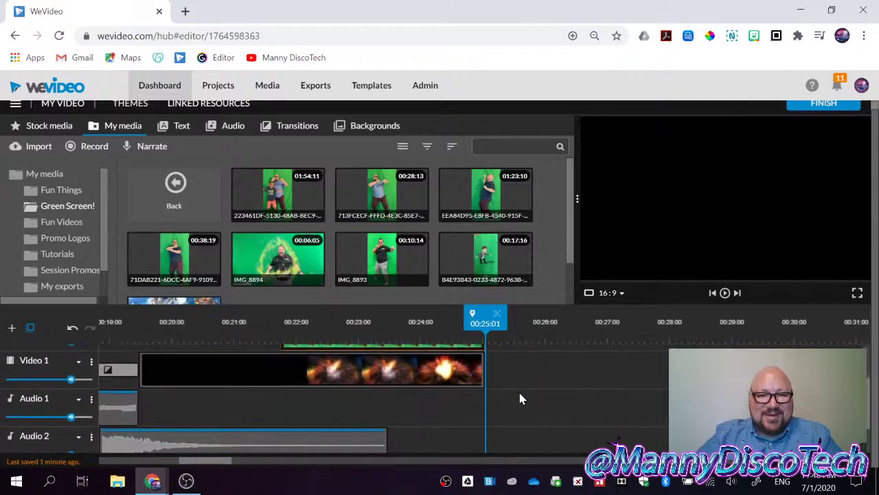
{"action": "scroll", "coordinate": [530, 398], "scroll_direction": "up", "scroll_amount": 2}
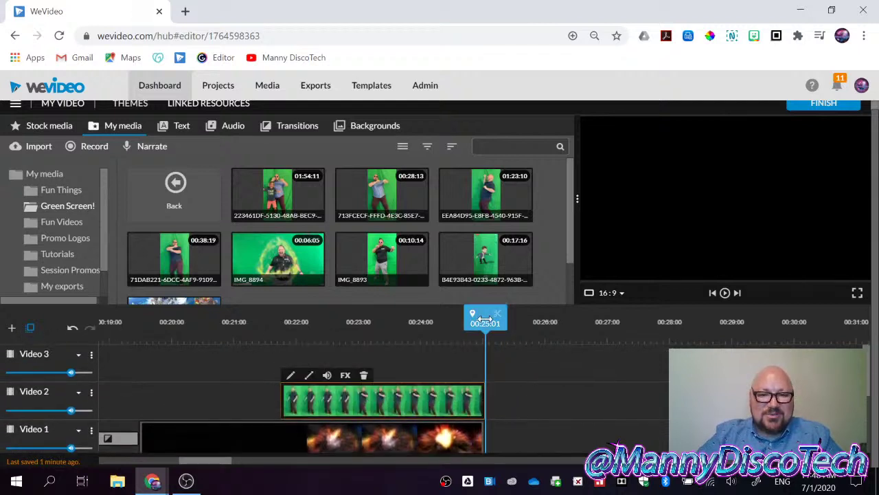
Place the playhead at 00:21:18, just before the start of the green-screen clip on Video 2.
{"action": "left_click_drag", "start_coordinate": [489, 320], "coordinate": [404, 321]}
{"action": "left_click", "coordinate": [278, 334]}
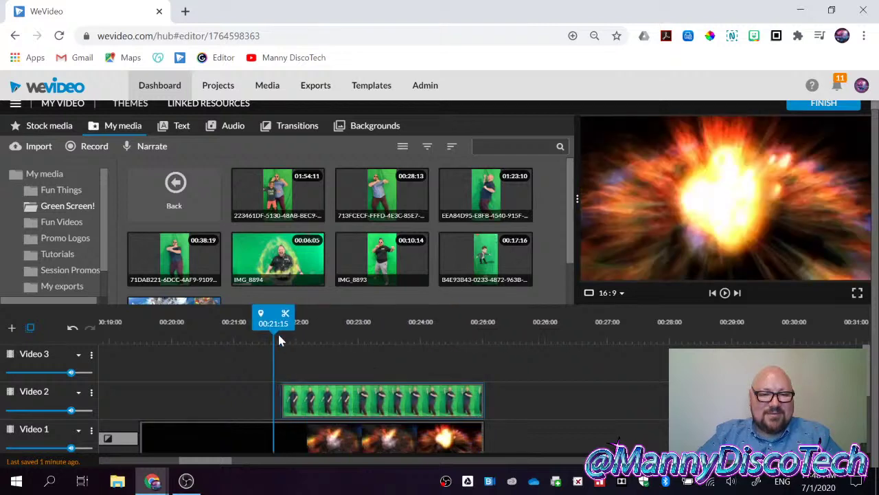
{"action": "left_click_drag", "start_coordinate": [280, 334], "coordinate": [280, 334]}
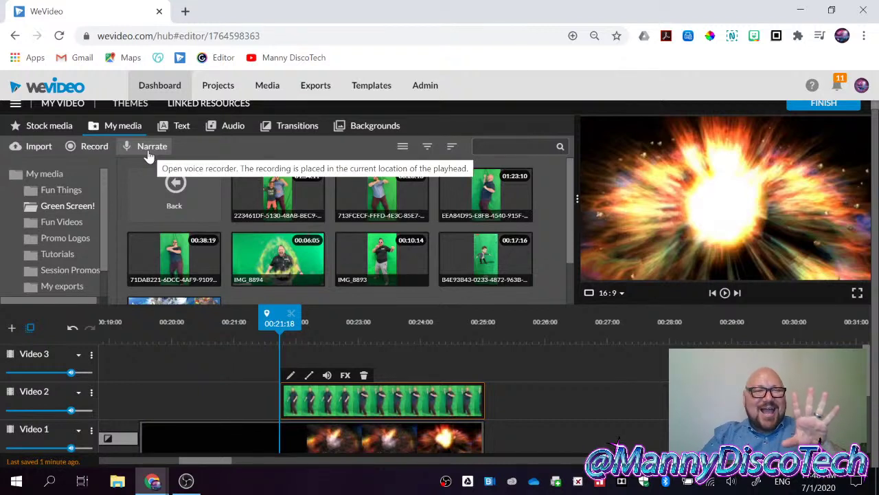
Look through the stock explosion sounds, the recorded sounds in My media and the Fun Things folder for a sound that suits the flying clip.
{"action": "left_click", "coordinate": [43, 125]}
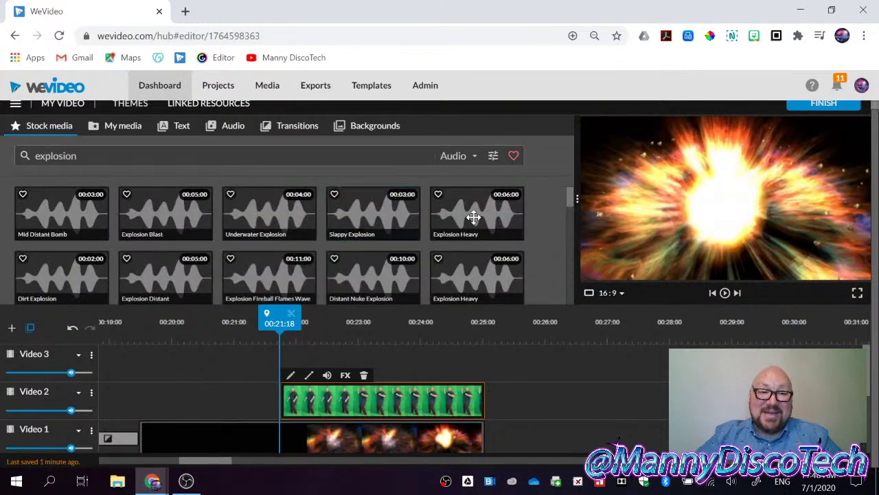
{"action": "left_click", "coordinate": [117, 127]}
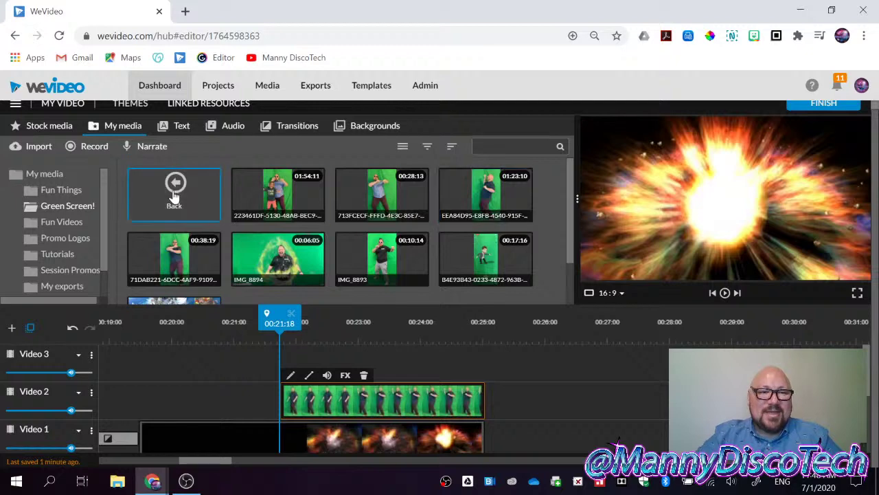
{"action": "left_click", "coordinate": [174, 192]}
{"action": "scroll", "coordinate": [280, 202], "scroll_direction": "down", "scroll_amount": 5}
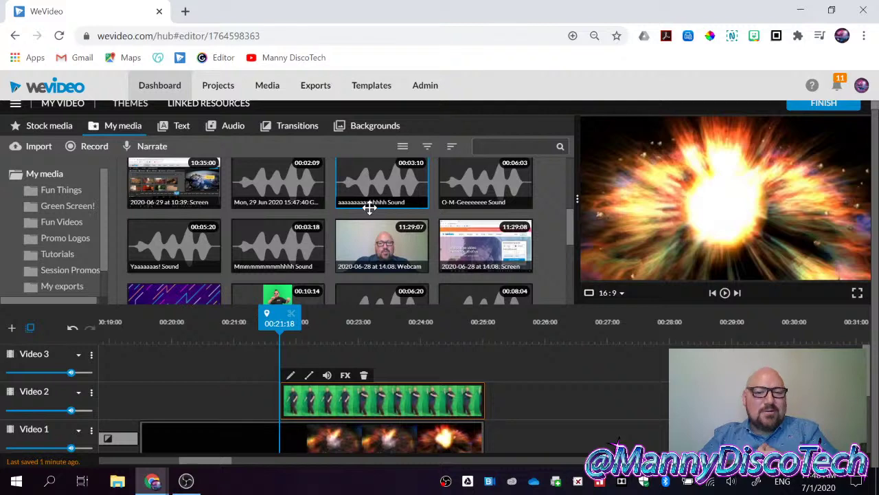
{"action": "scroll", "coordinate": [542, 228], "scroll_direction": "up", "scroll_amount": 1}
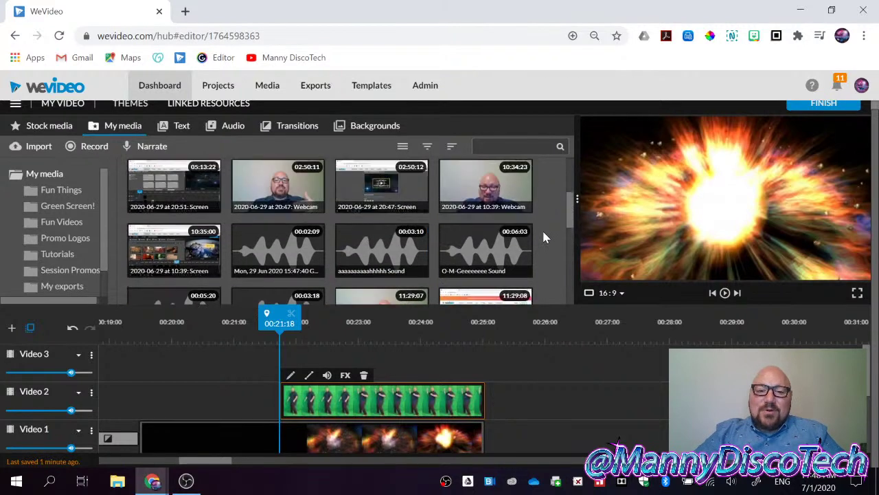
{"action": "scroll", "coordinate": [543, 233], "scroll_direction": "up", "scroll_amount": 1}
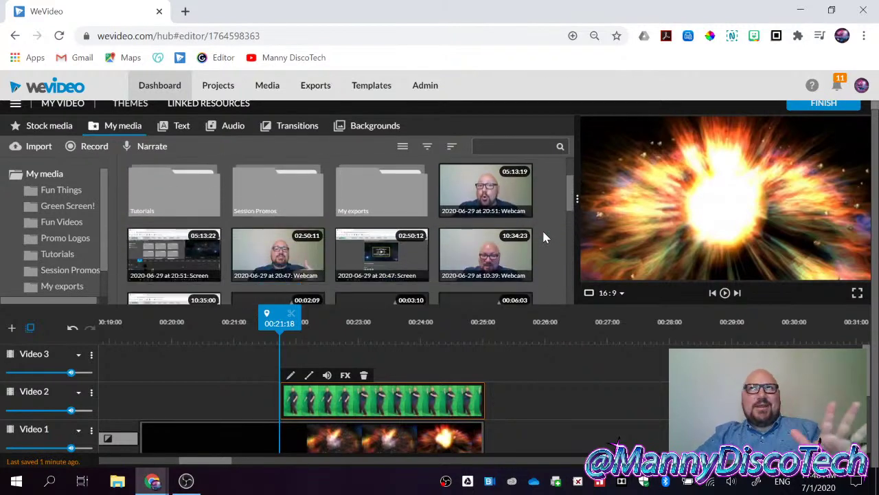
{"action": "scroll", "coordinate": [546, 240], "scroll_direction": "down", "scroll_amount": 1}
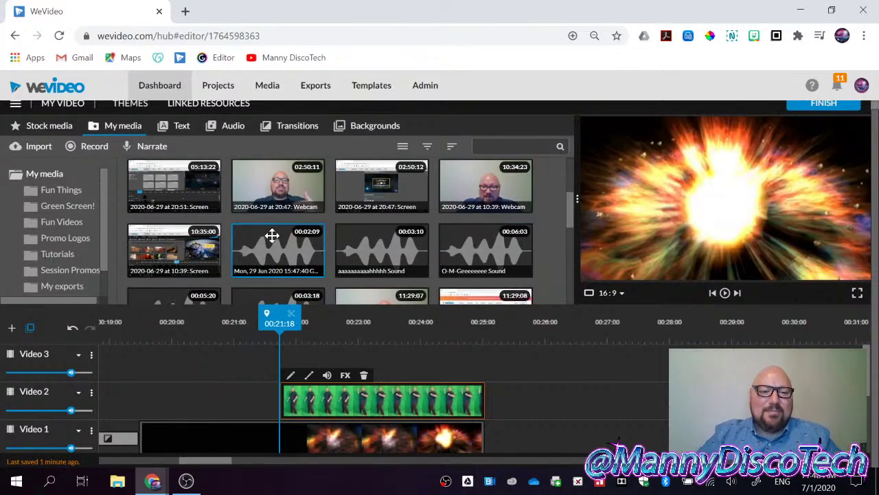
{"action": "scroll", "coordinate": [384, 253], "scroll_direction": "down", "scroll_amount": 2}
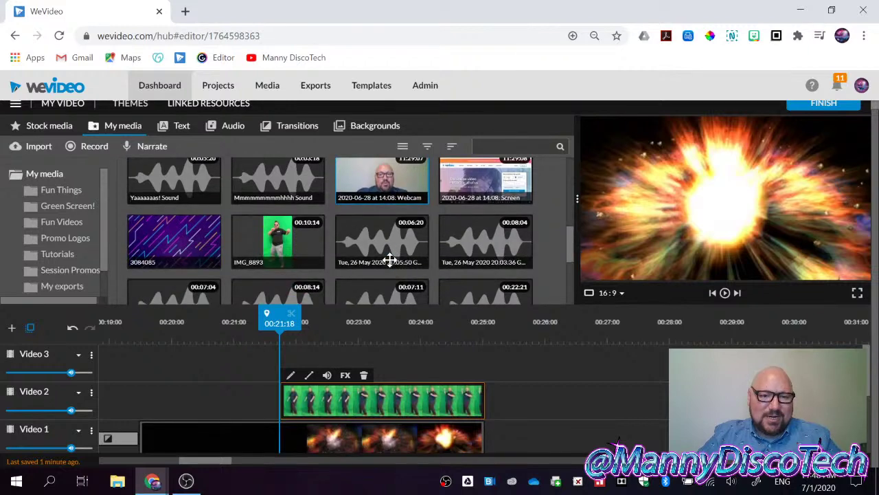
{"action": "scroll", "coordinate": [389, 260], "scroll_direction": "up", "scroll_amount": 3}
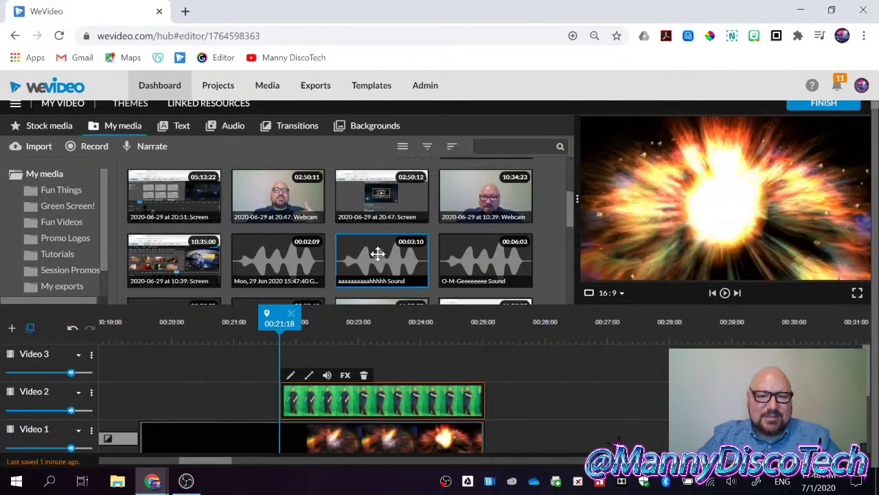
{"action": "scroll", "coordinate": [377, 256], "scroll_direction": "up", "scroll_amount": 1}
{"action": "scroll", "coordinate": [381, 247], "scroll_direction": "down", "scroll_amount": 2}
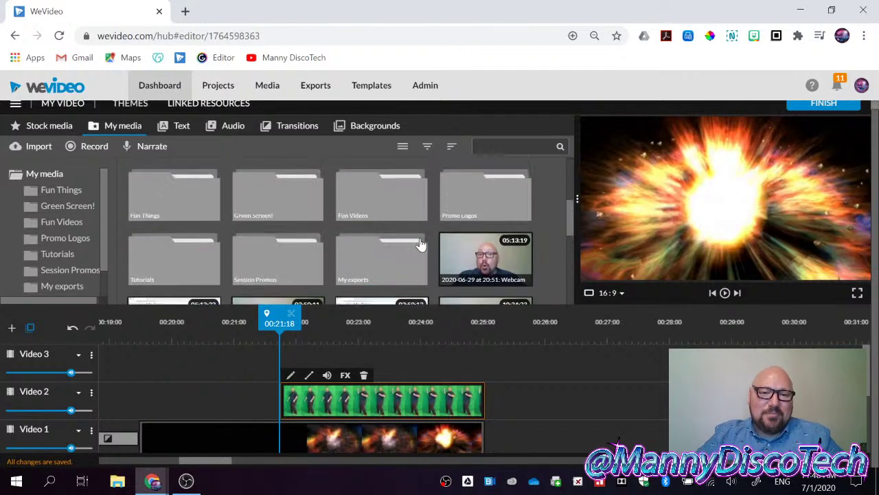
{"action": "scroll", "coordinate": [418, 256], "scroll_direction": "down", "scroll_amount": 1}
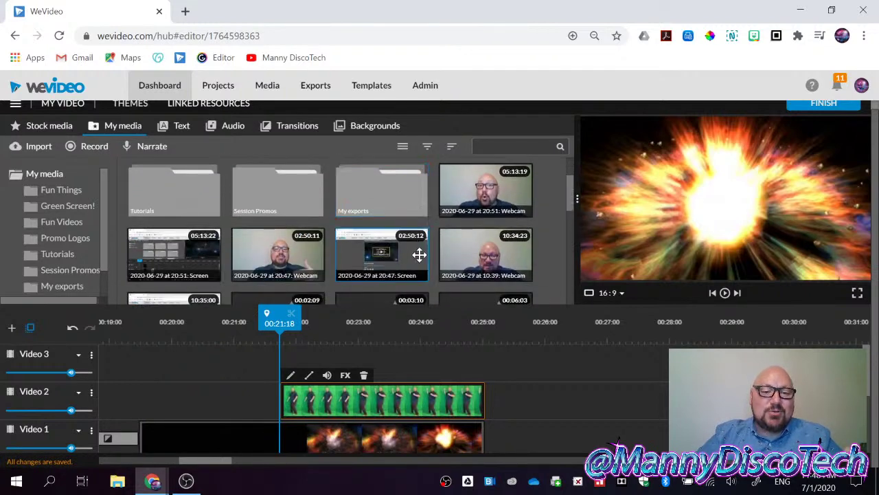
{"action": "scroll", "coordinate": [423, 261], "scroll_direction": "up", "scroll_amount": 1}
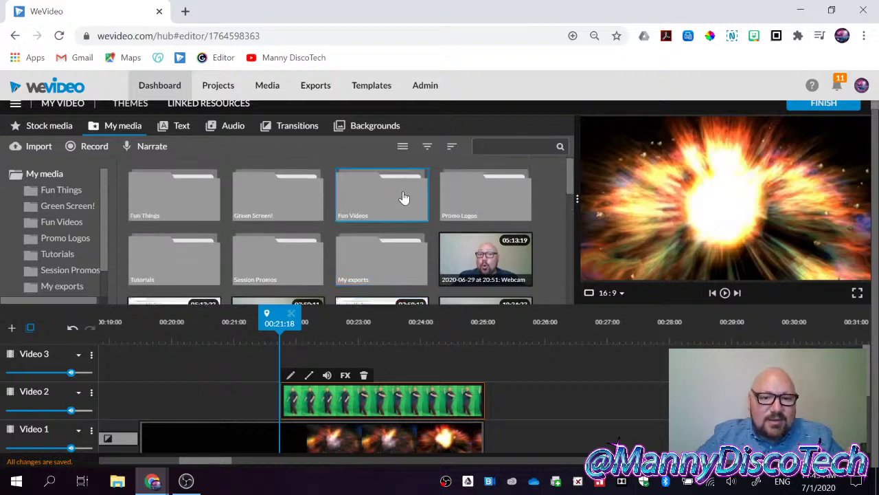
{"action": "double_click", "coordinate": [164, 198]}
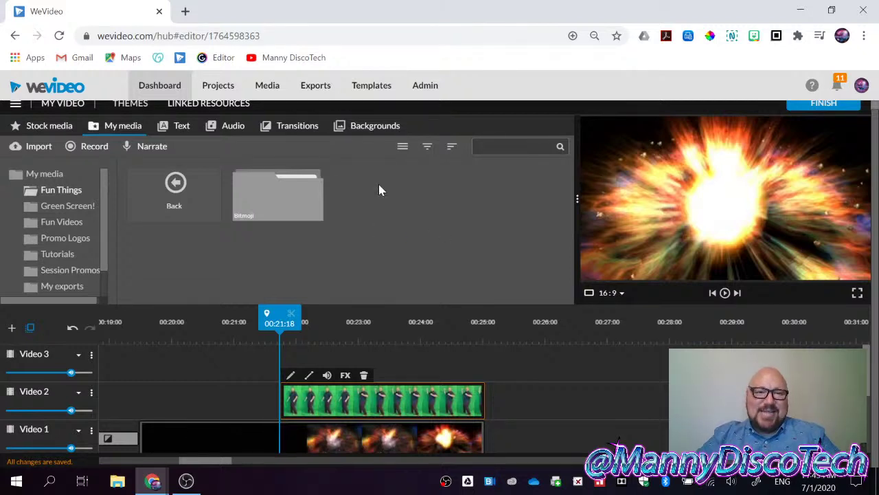
{"action": "left_click", "coordinate": [197, 199]}
{"action": "scroll", "coordinate": [368, 215], "scroll_direction": "down", "scroll_amount": 1}
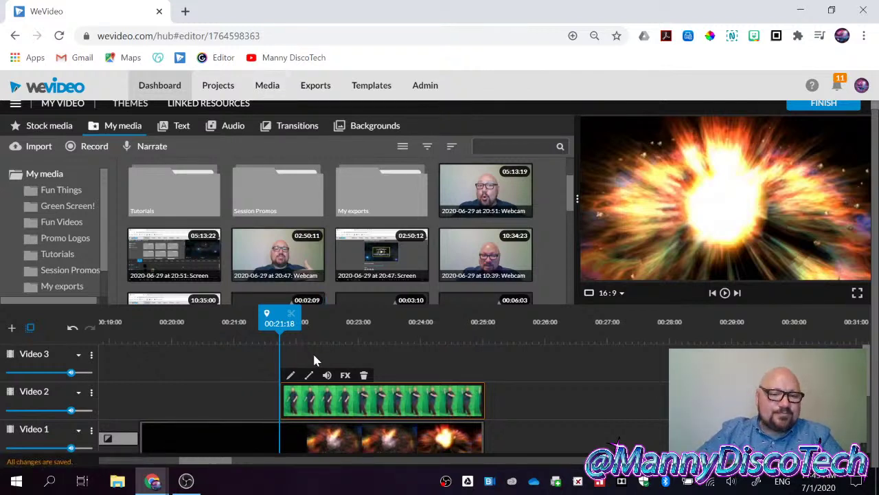
Record a voiceover of about two seconds at the playhead with the video muted, and save it to the timeline.
{"action": "left_click", "coordinate": [152, 147]}
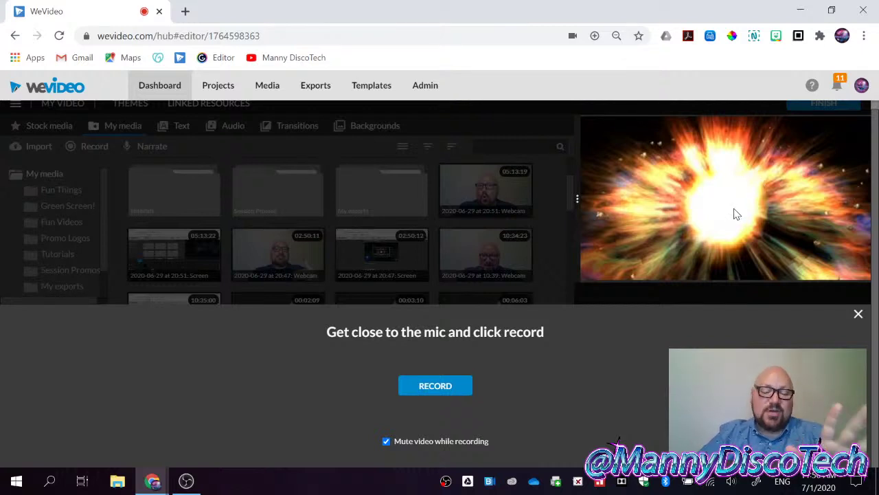
{"action": "left_click", "coordinate": [451, 389]}
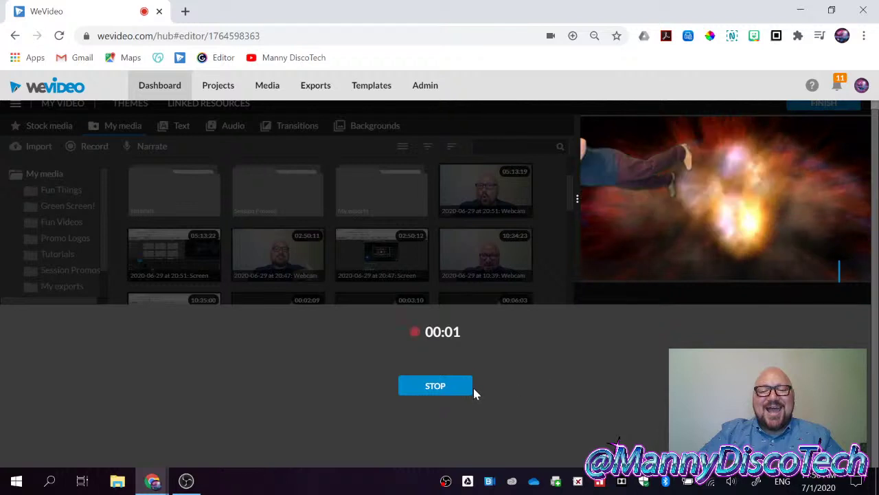
{"action": "left_click", "coordinate": [454, 393]}
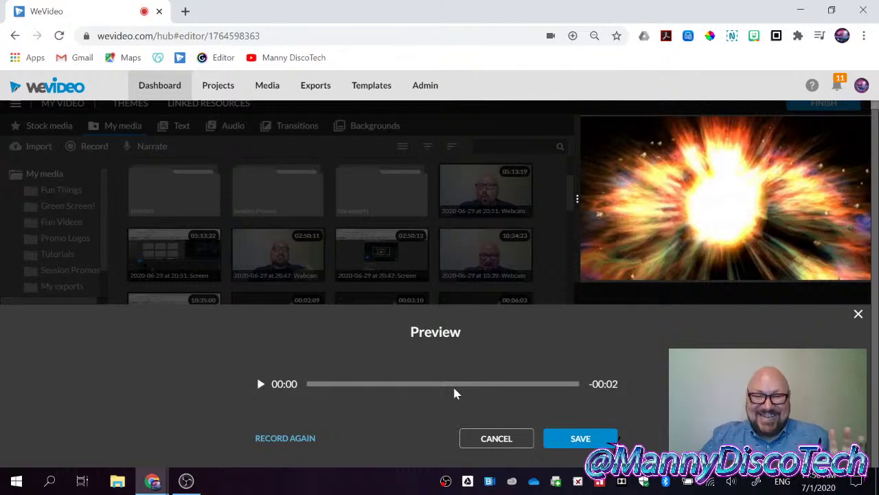
{"action": "left_click", "coordinate": [581, 438]}
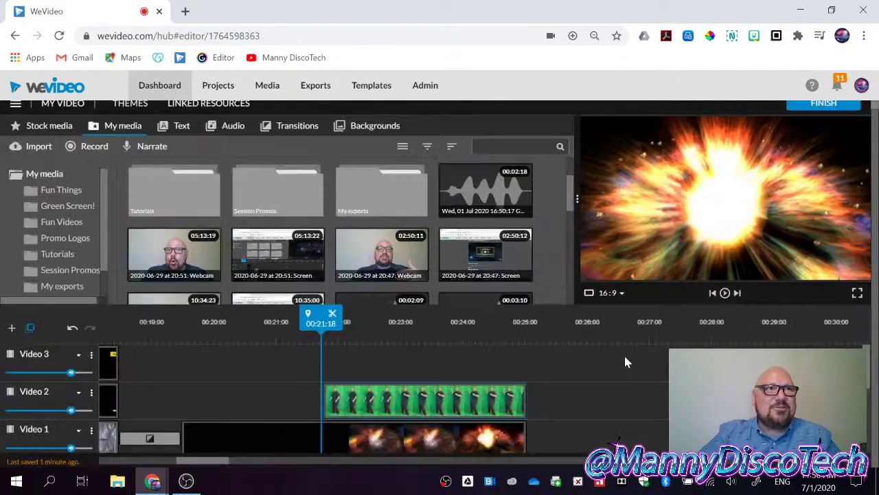
Trim the silence from the beginning of the recorded clip on Voiceover 1 and move the clip to about 00:21:09.
{"action": "scroll", "coordinate": [628, 363], "scroll_direction": "down", "scroll_amount": 5}
{"action": "scroll", "coordinate": [640, 378], "scroll_direction": "down", "scroll_amount": 1}
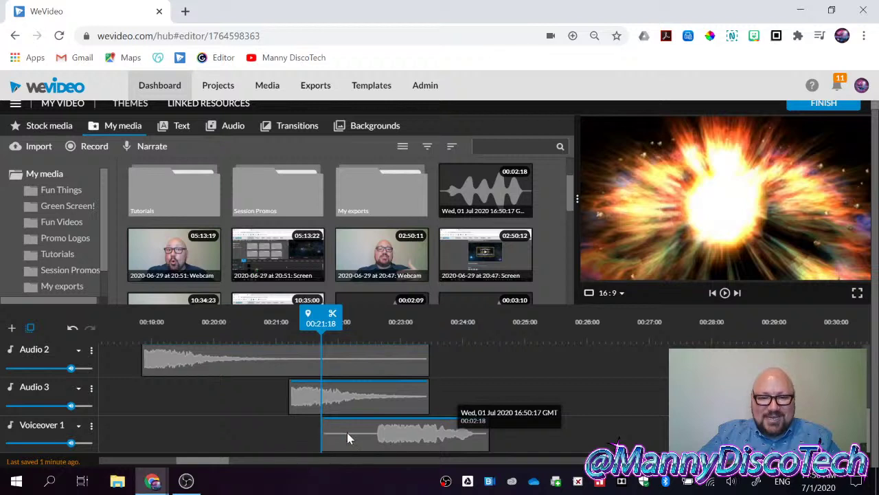
{"action": "left_click_drag", "start_coordinate": [323, 438], "coordinate": [350, 434]}
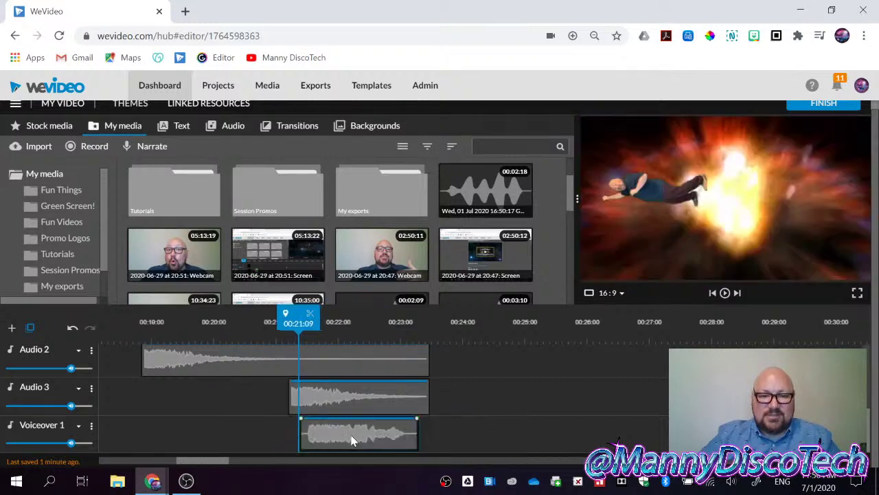
Shift the voiceover clip to start at 00:21:19, in line with the beginning of the green-screen clip.
{"action": "scroll", "coordinate": [349, 432], "scroll_direction": "up", "scroll_amount": 3}
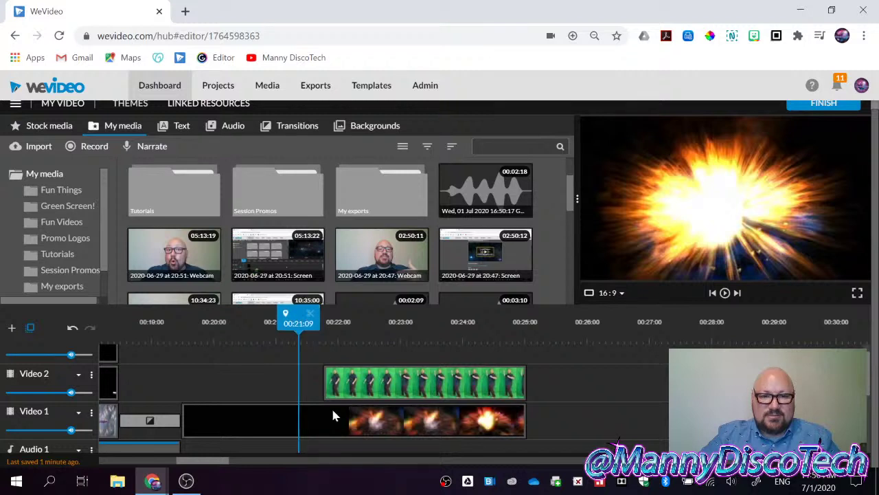
{"action": "scroll", "coordinate": [331, 407], "scroll_direction": "down", "scroll_amount": 4}
{"action": "left_click_drag", "start_coordinate": [334, 431], "coordinate": [347, 425]}
{"action": "scroll", "coordinate": [347, 424], "scroll_direction": "up", "scroll_amount": 3}
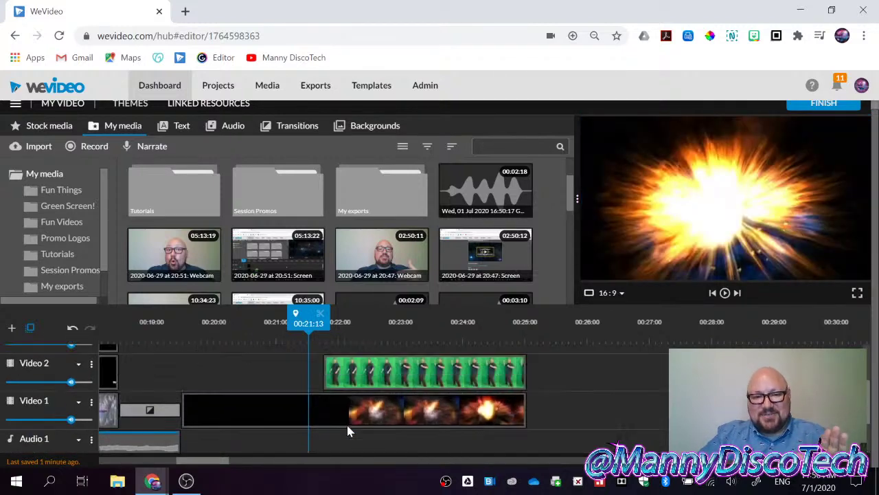
{"action": "scroll", "coordinate": [347, 425], "scroll_direction": "down", "scroll_amount": 4}
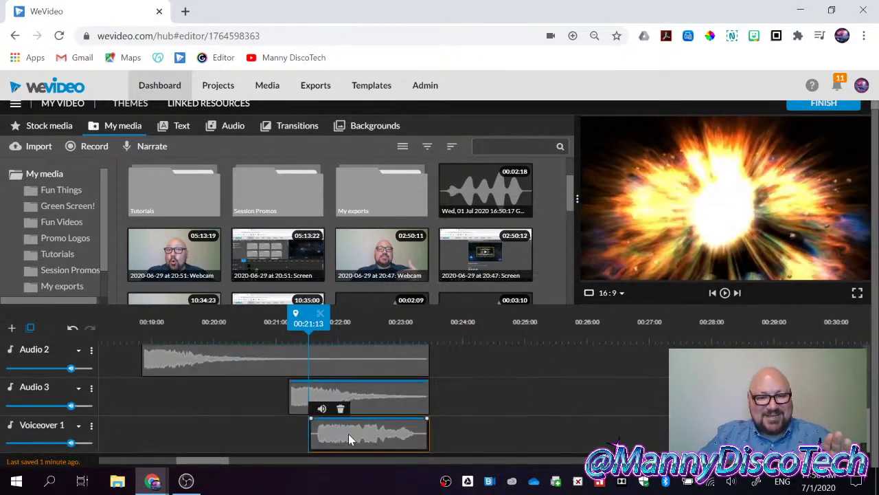
{"action": "left_click_drag", "start_coordinate": [351, 433], "coordinate": [366, 434]}
{"action": "scroll", "coordinate": [366, 434], "scroll_direction": "up", "scroll_amount": 3}
{"action": "scroll", "coordinate": [366, 434], "scroll_direction": "down", "scroll_amount": 4}
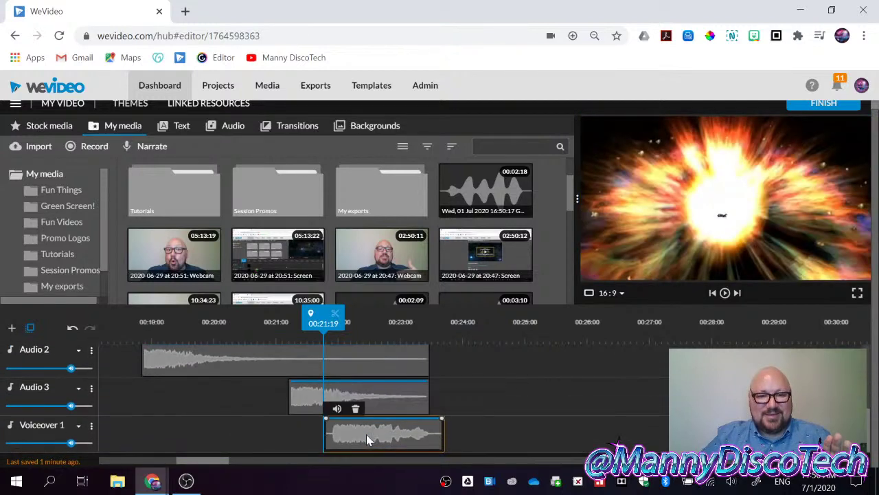
{"action": "scroll", "coordinate": [366, 434], "scroll_direction": "up", "scroll_amount": 3}
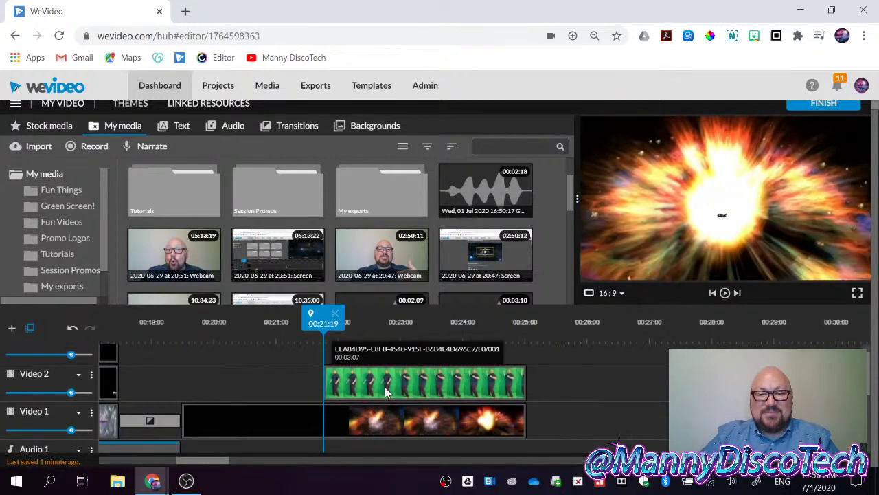
Play back the explosion with the voiceover from 00:21:10 to the end, and stop the playback.
{"action": "left_click_drag", "start_coordinate": [323, 319], "coordinate": [303, 319]}
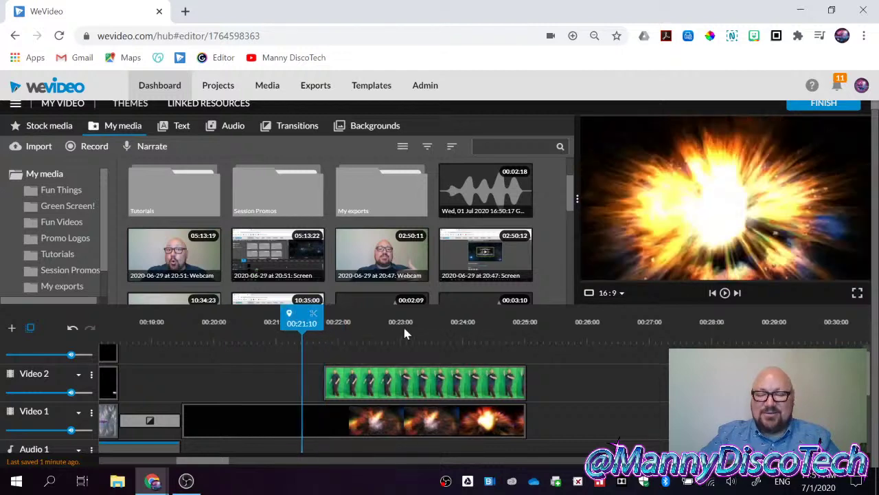
{"action": "left_click", "coordinate": [725, 293]}
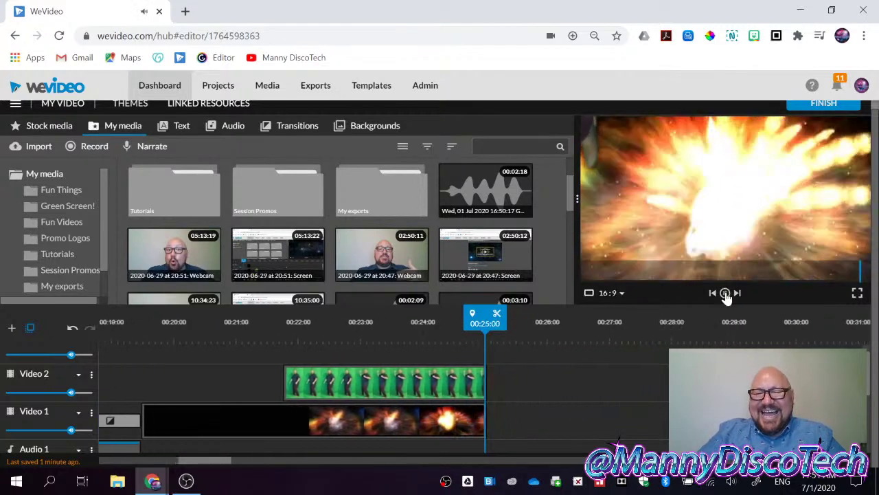
{"action": "left_click", "coordinate": [725, 294]}
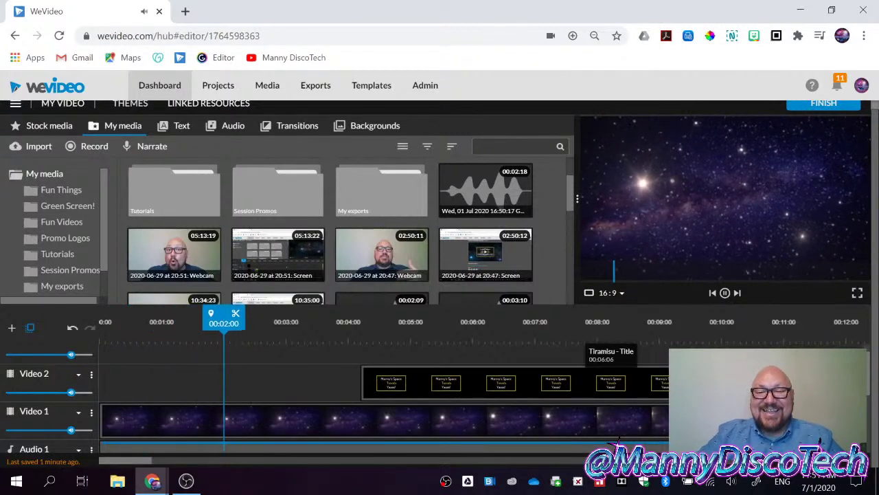
{"action": "left_click", "coordinate": [725, 293]}
Play the whole video in full screen from the start, and return to the editor.
{"action": "key", "text": "Home"}
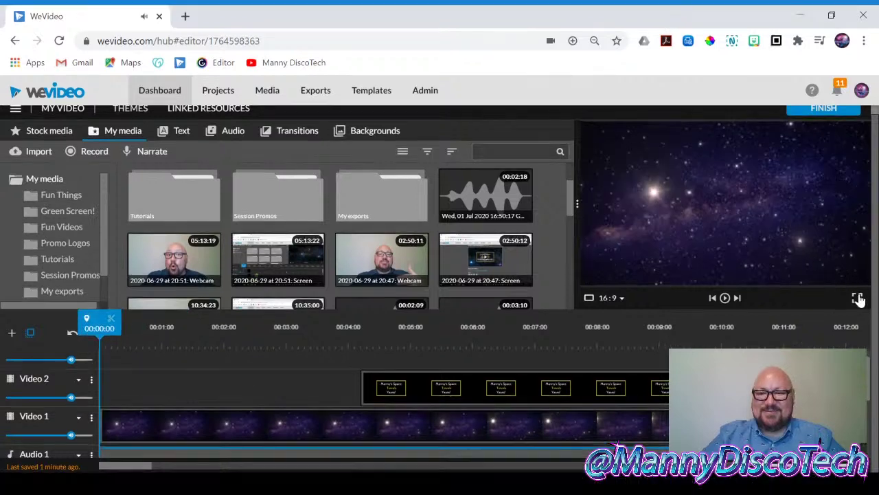
{"action": "left_click", "coordinate": [858, 296]}
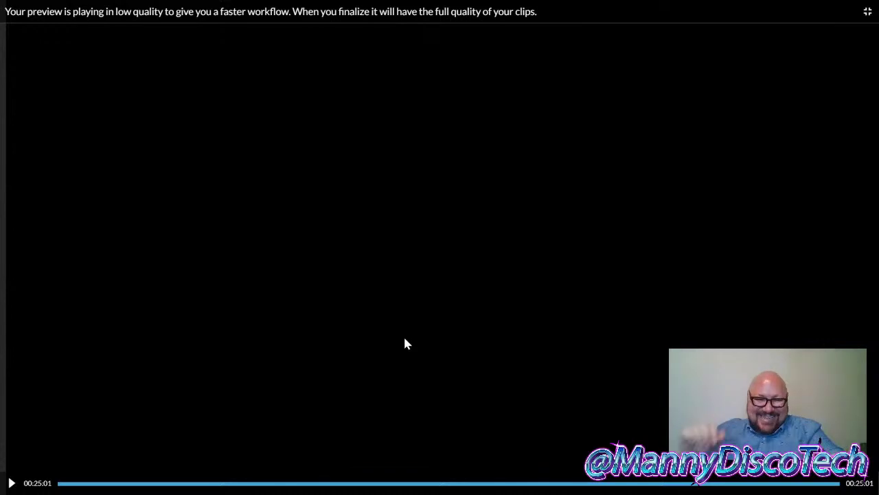
{"action": "key", "text": "Escape"}
{"action": "key", "text": "Escape"}
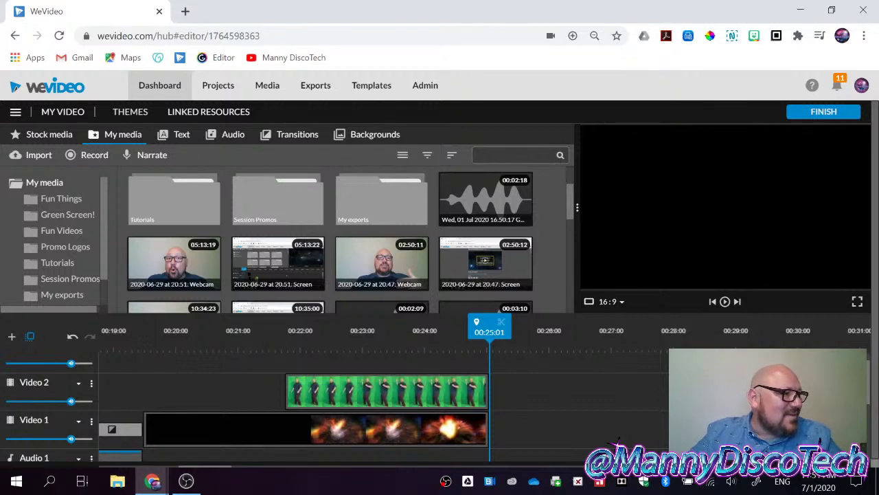
Check the audio tracks beneath the explosion and move the playhead back to 00:24:19.
{"action": "key", "text": "alt+Tab"}
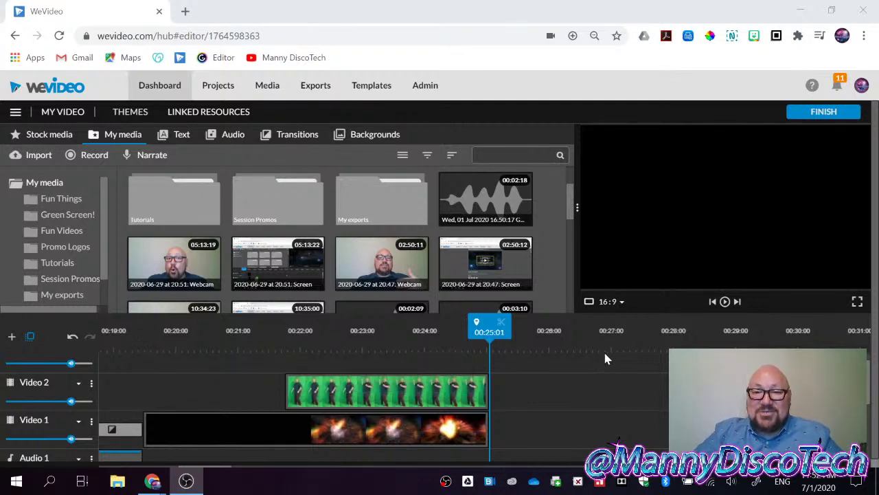
{"action": "scroll", "coordinate": [604, 371], "scroll_direction": "down", "scroll_amount": 2}
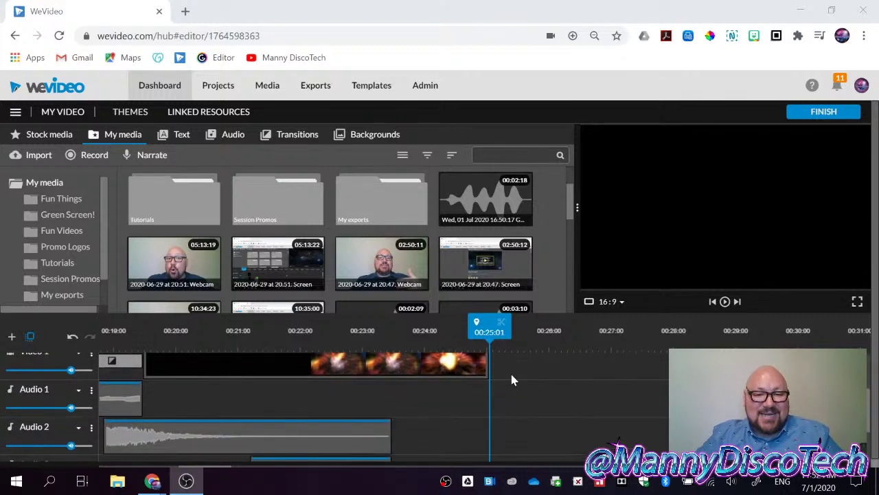
{"action": "mouse_move", "coordinate": [489, 323]}
{"action": "left_mouse_down"}
{"action": "mouse_move", "coordinate": [465, 323]}
{"action": "mouse_move", "coordinate": [473, 324]}
{"action": "left_mouse_up"}
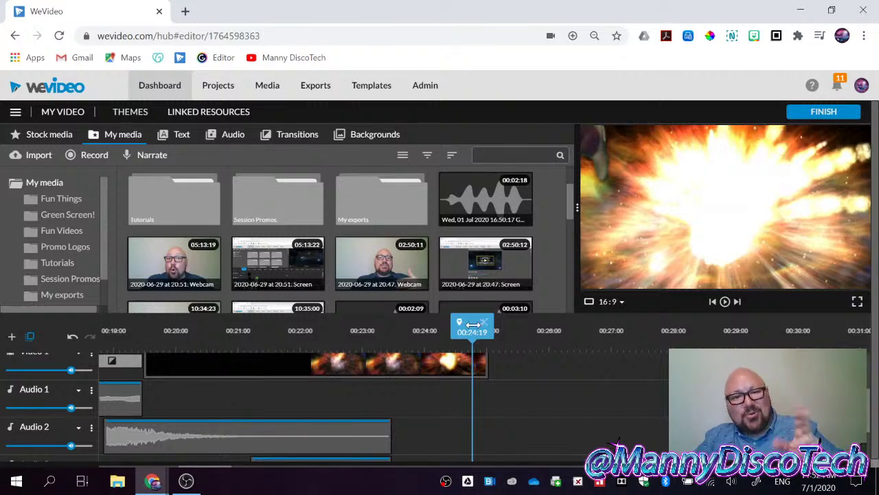
Search the stock media audio for "space ship".
{"action": "left_click", "coordinate": [42, 135]}
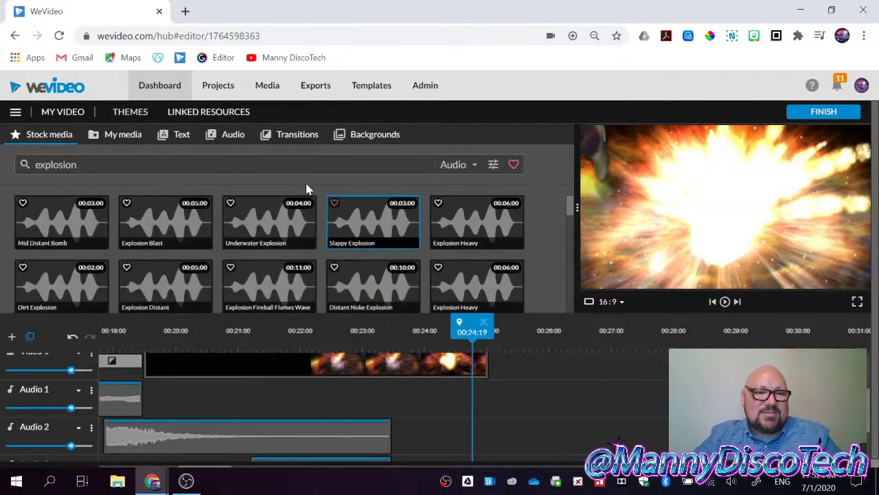
{"action": "double_click", "coordinate": [55, 164]}
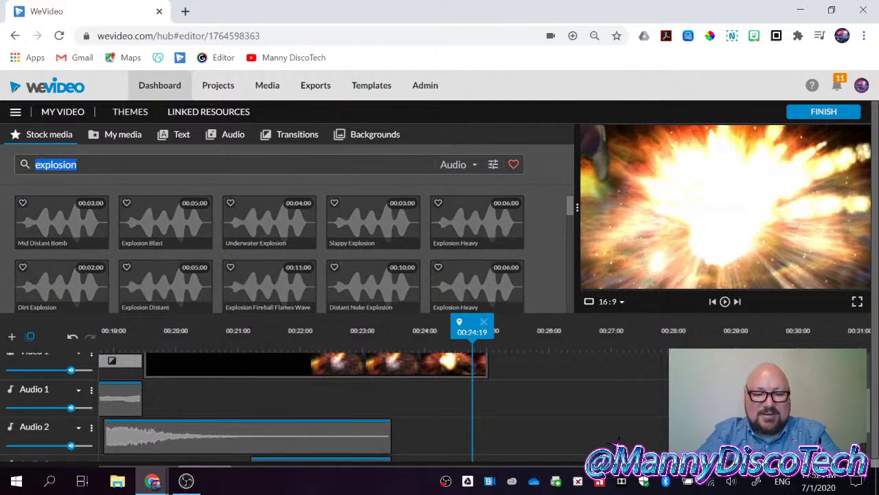
{"action": "type", "text": "sapc"}
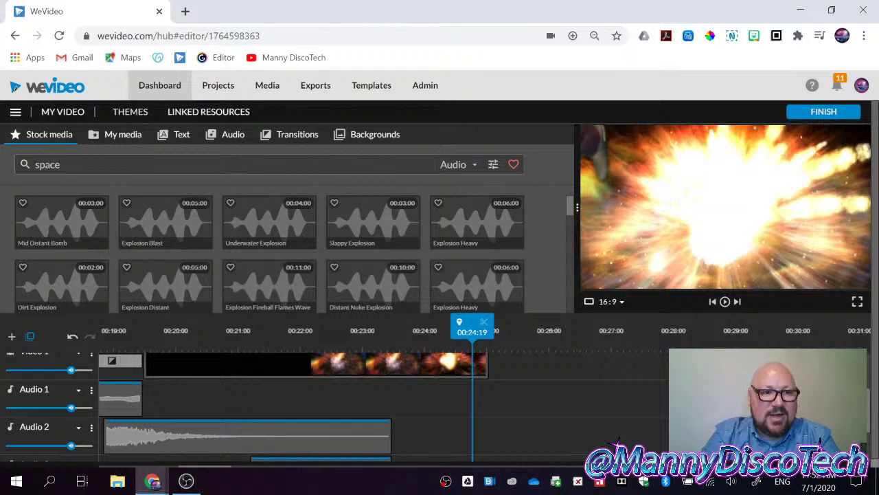
{"action": "key", "text": "Return"}
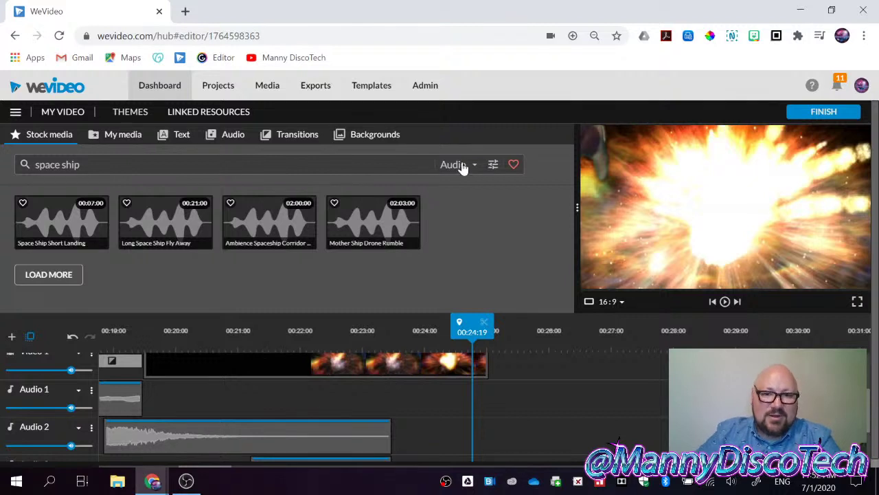
Switch the "space ship" stock search to videos and preview the sun star and red sci-fi ship clips.
{"action": "left_click", "coordinate": [463, 165]}
{"action": "left_click", "coordinate": [464, 205]}
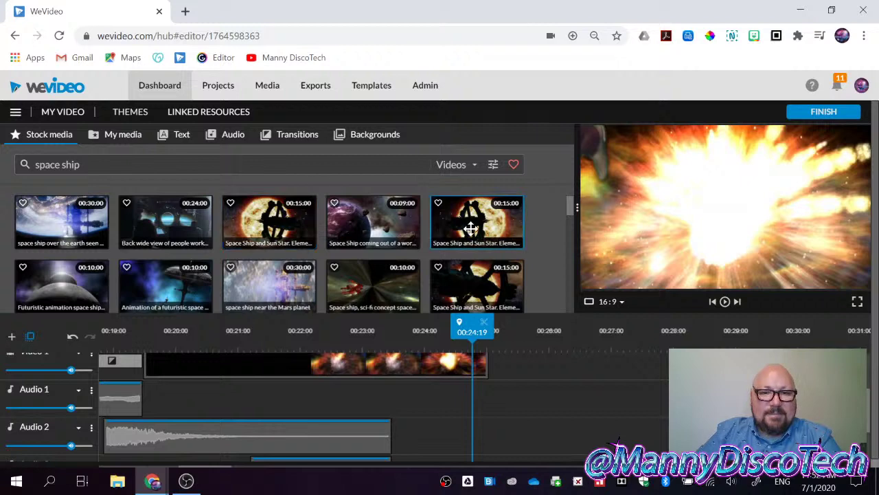
{"action": "left_click", "coordinate": [471, 229]}
{"action": "left_click", "coordinate": [364, 287]}
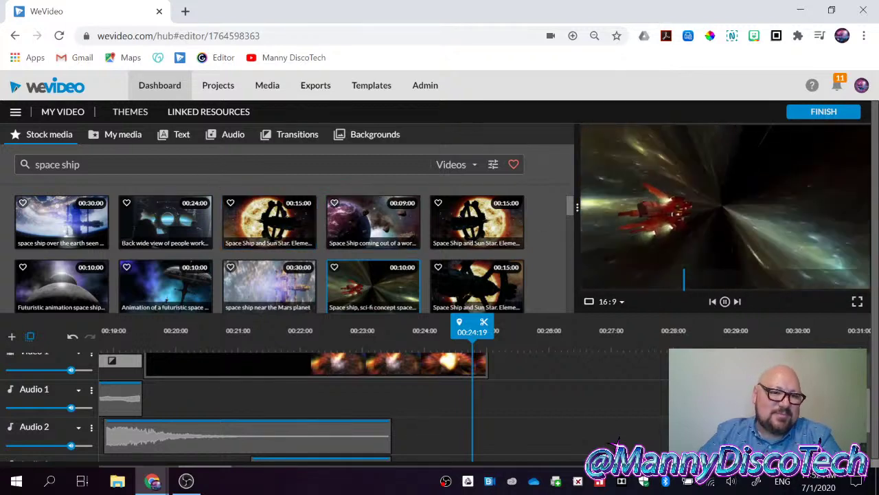
Search the stock videos for "space", preview the Colors in Space clip, pause it and browse the other clips.
{"action": "left_click_drag", "start_coordinate": [80, 164], "coordinate": [35, 164]}
{"action": "left_click", "coordinate": [74, 164]}
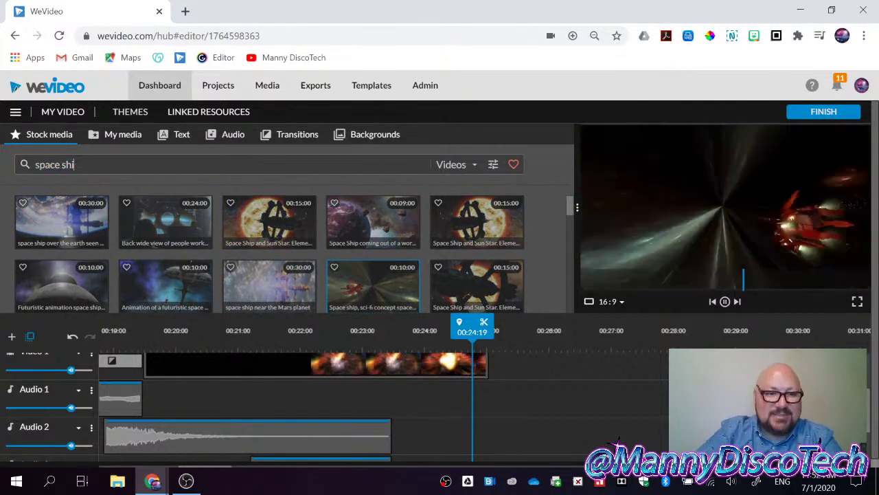
{"action": "key", "text": "BackSpace"}
{"action": "key", "text": "BackSpace"}
{"action": "key", "text": "BackSpace"}
{"action": "key", "text": "BackSpace"}
{"action": "key", "text": "Return"}
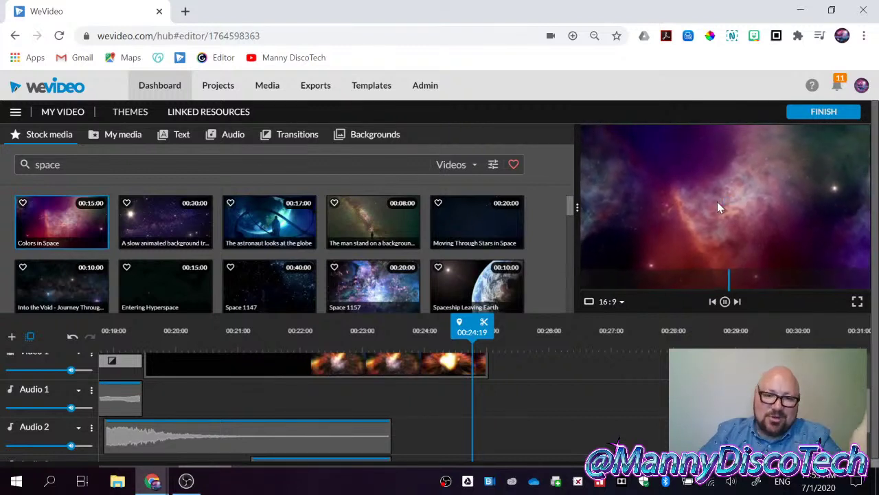
{"action": "left_click", "coordinate": [723, 300]}
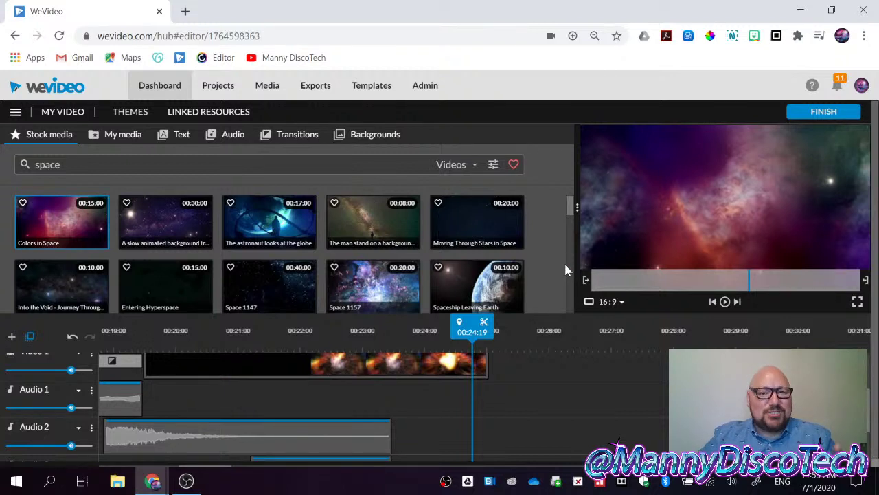
{"action": "scroll", "coordinate": [534, 244], "scroll_direction": "down", "scroll_amount": 2}
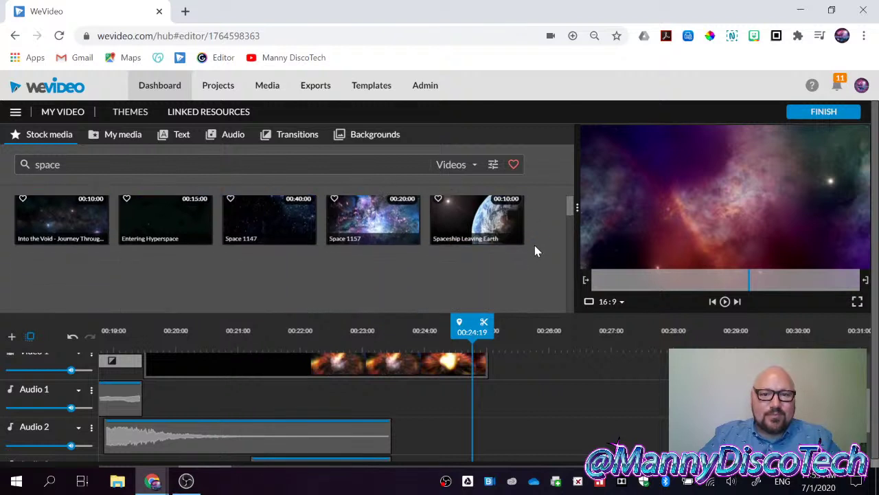
{"action": "scroll", "coordinate": [535, 244], "scroll_direction": "up", "scroll_amount": 2}
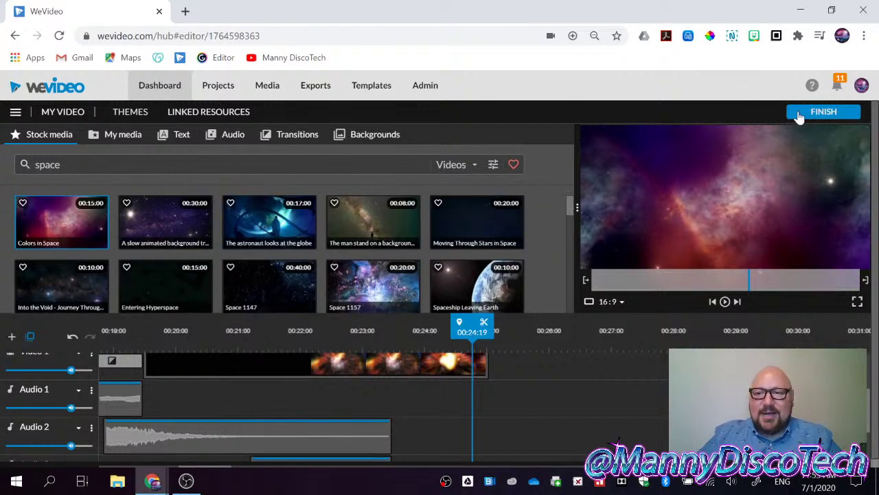
Review the audio tracks near the explosion, return to the start of the timeline and move the playhead to 00:02:01.
{"action": "scroll", "coordinate": [543, 371], "scroll_direction": "down", "scroll_amount": 5}
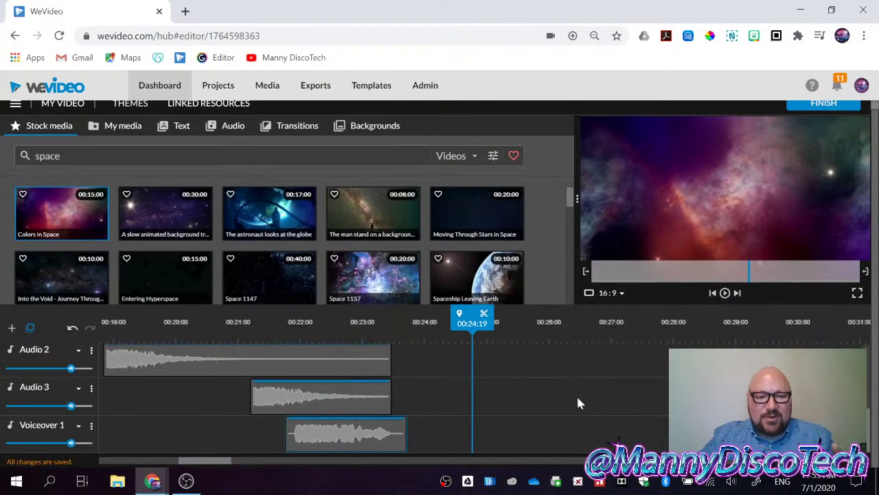
{"action": "scroll", "coordinate": [613, 152], "scroll_direction": "up", "scroll_amount": 1}
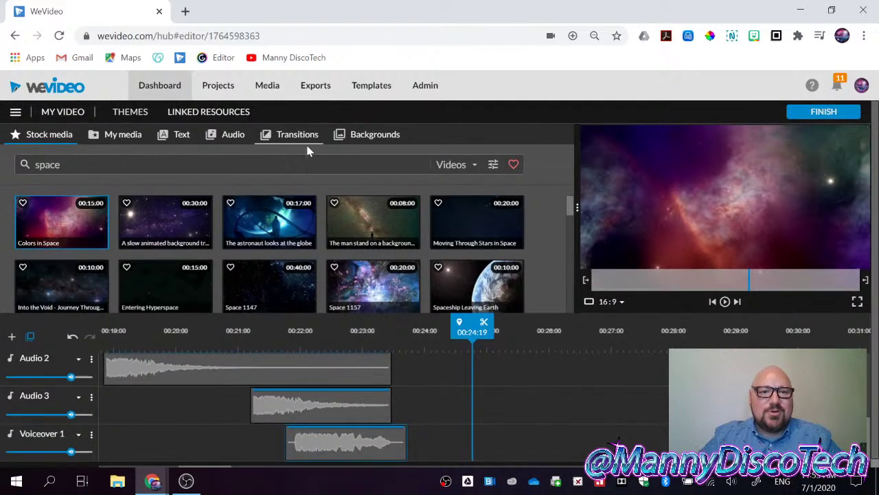
{"action": "left_click", "coordinate": [272, 330]}
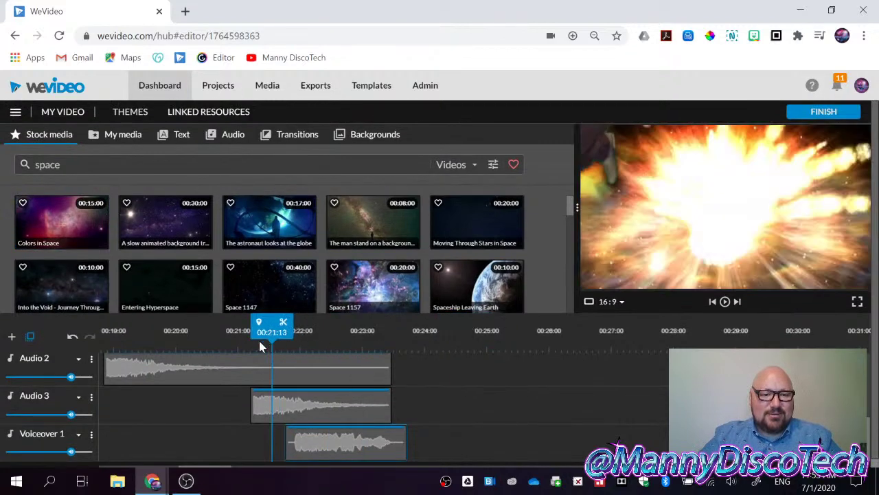
{"action": "left_click", "coordinate": [168, 342]}
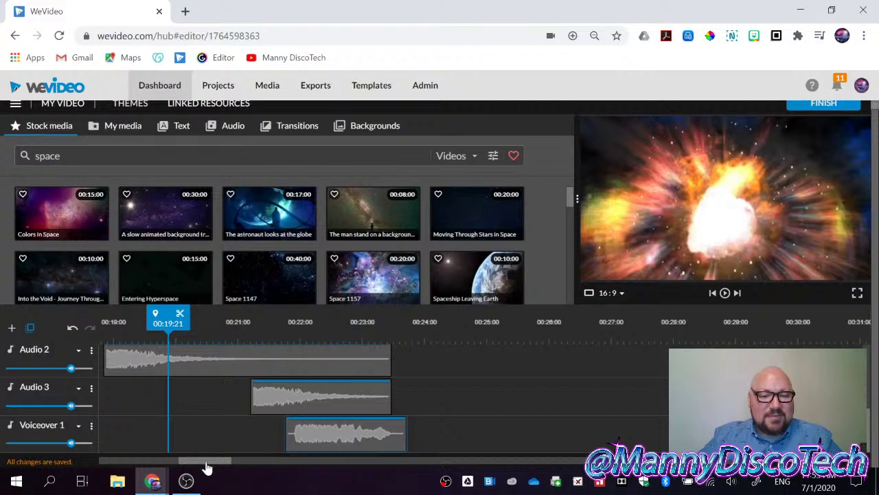
{"action": "left_click_drag", "start_coordinate": [207, 462], "coordinate": [103, 462]}
{"action": "scroll", "coordinate": [140, 427], "scroll_direction": "up", "scroll_amount": 2}
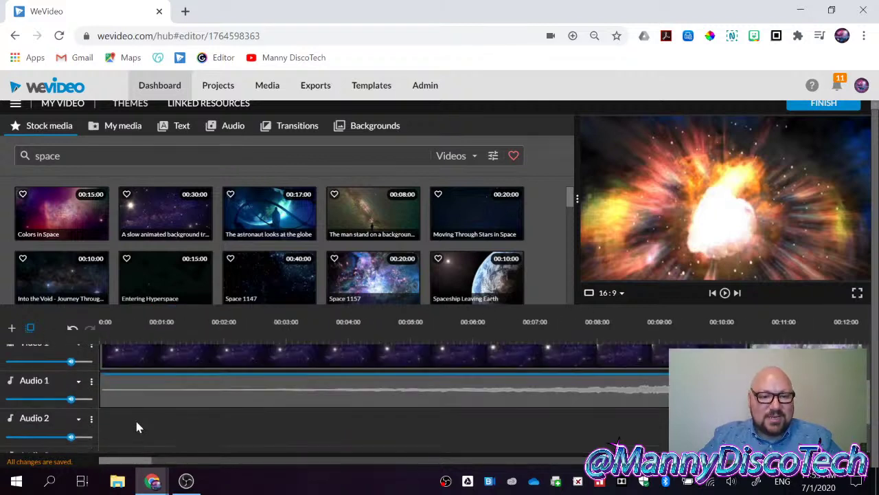
{"action": "left_click", "coordinate": [125, 387]}
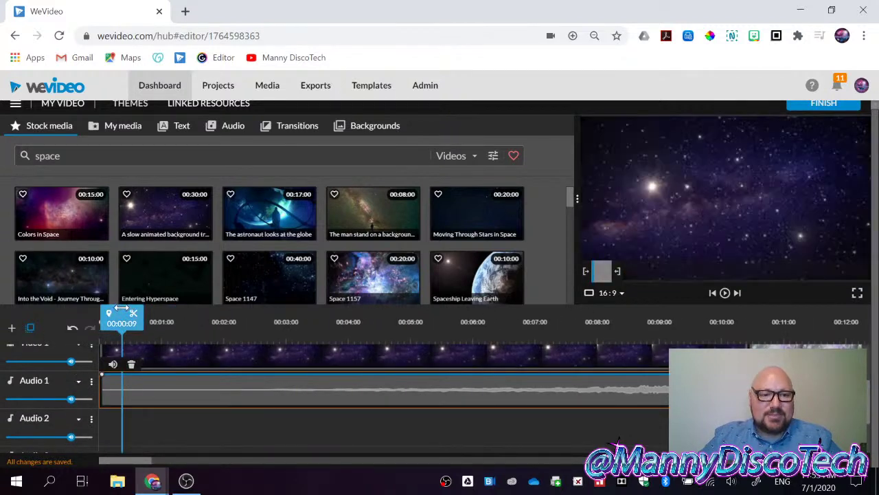
{"action": "left_click_drag", "start_coordinate": [131, 312], "coordinate": [230, 318]}
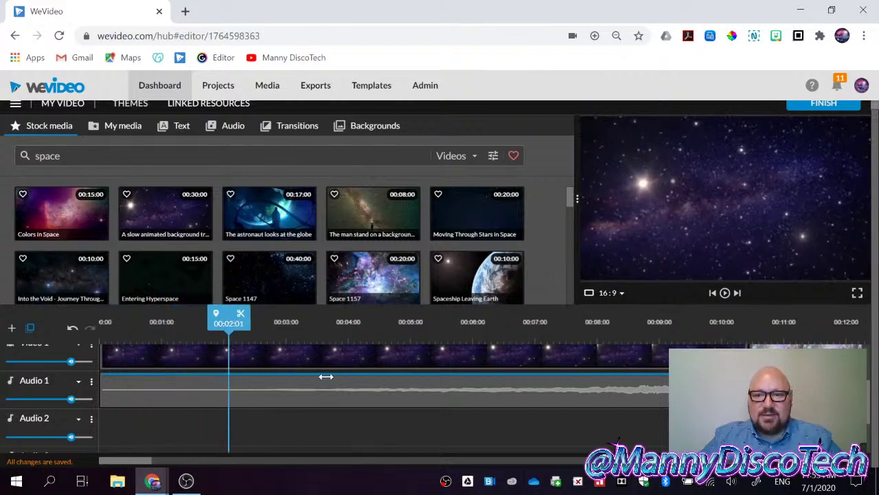
{"action": "left_click", "coordinate": [121, 386]}
Fit the whole project in the timeline and move the playhead to the opening title at 00:08:17.
{"action": "left_click", "coordinate": [763, 461]}
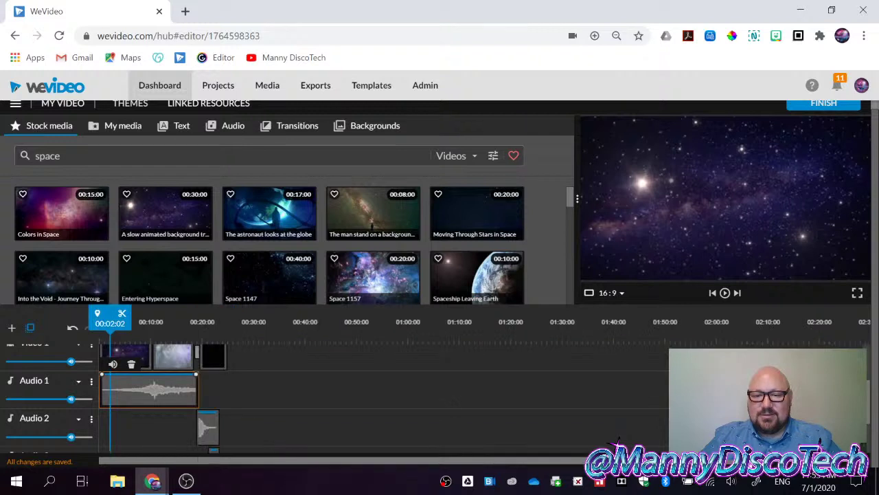
{"action": "scroll", "coordinate": [164, 412], "scroll_direction": "up", "scroll_amount": 2}
{"action": "left_click_drag", "start_coordinate": [120, 314], "coordinate": [142, 315]}
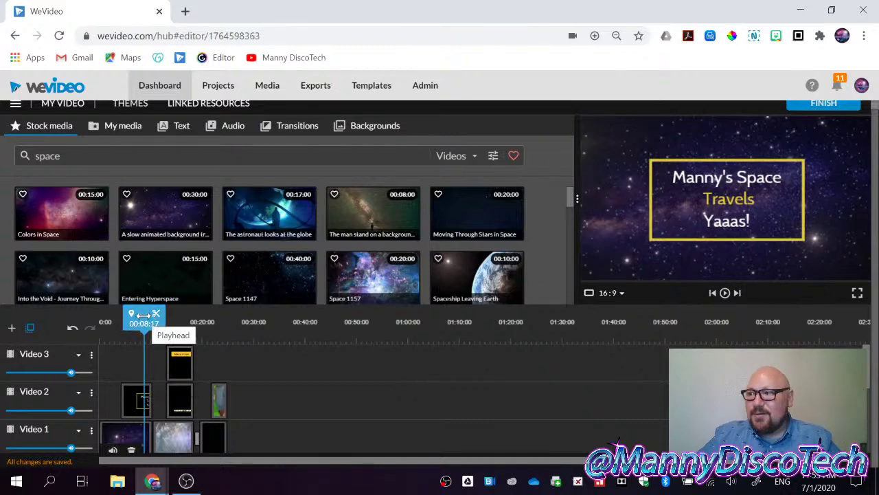
{"action": "scroll", "coordinate": [60, 134], "scroll_direction": "up", "scroll_amount": 1}
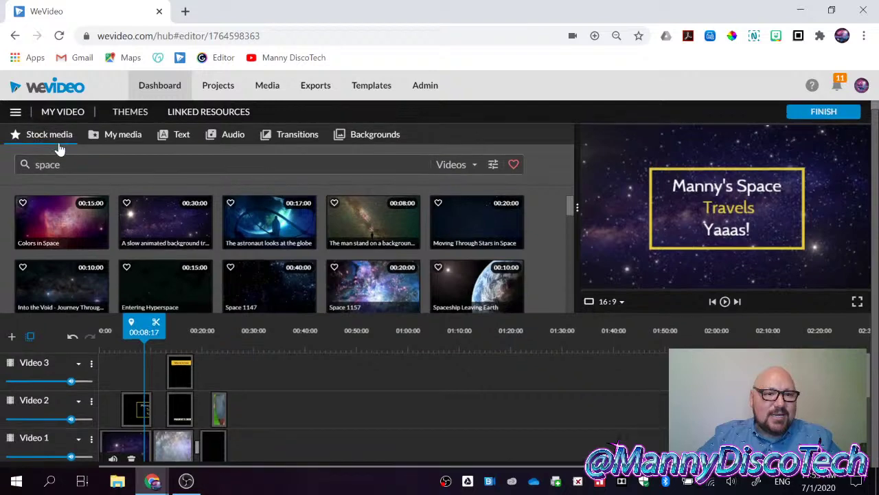
Rename the video with the creator's first name in the possessive, followed by "Space Travels".
{"action": "left_click", "coordinate": [67, 114]}
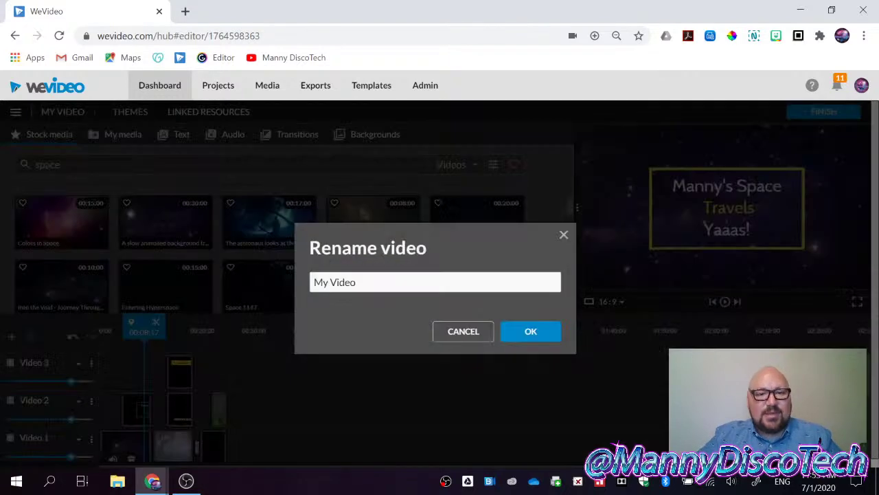
{"action": "key", "text": "ctrl+shift+Left"}
{"action": "key", "text": "ctrl+shift+Left"}
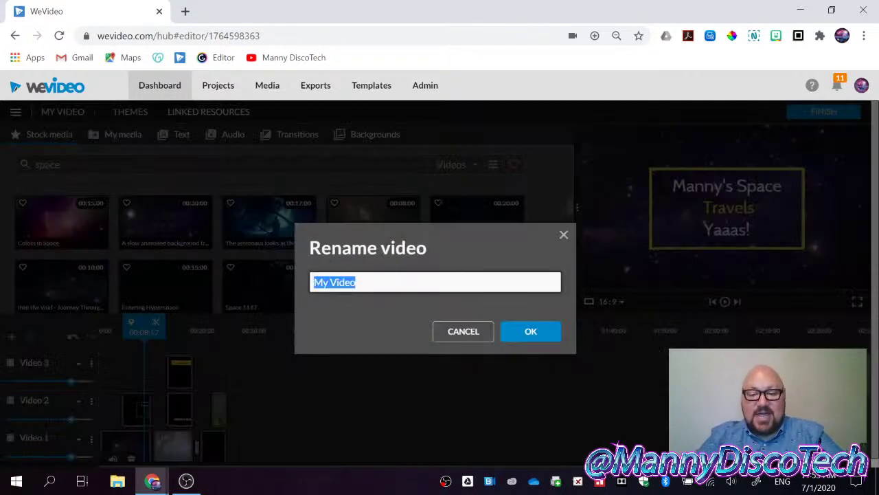
{"action": "type", "text": "Manny"}
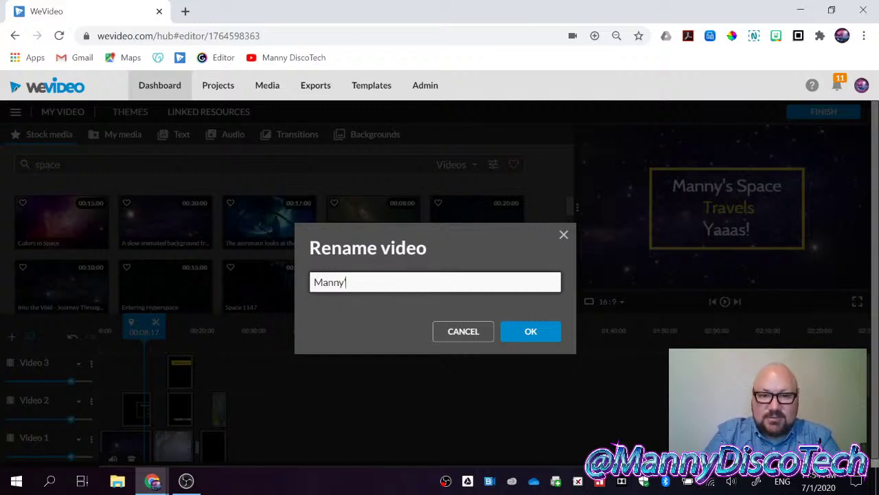
{"action": "type", "text": "'ss"}
{"action": "key", "text": "BackSpace"}
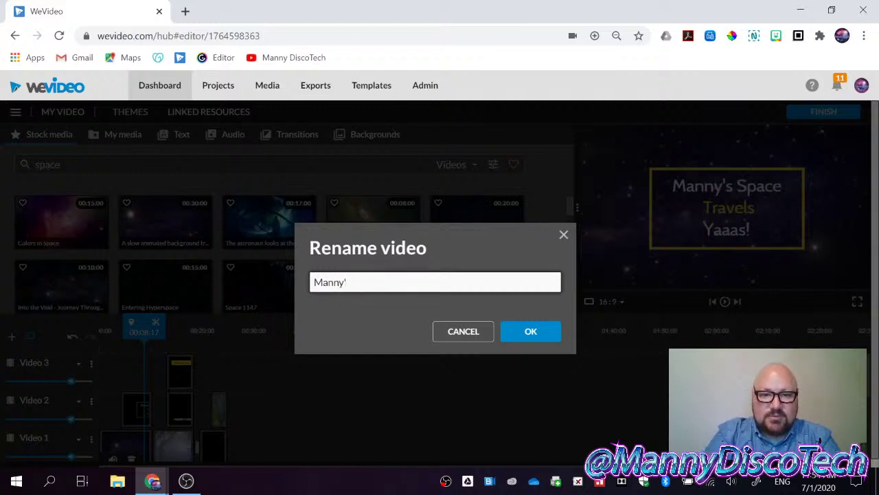
{"action": "type", "text": "s Ap"}
{"action": "key", "text": "BackSpace"}
{"action": "key", "text": "BackSpace"}
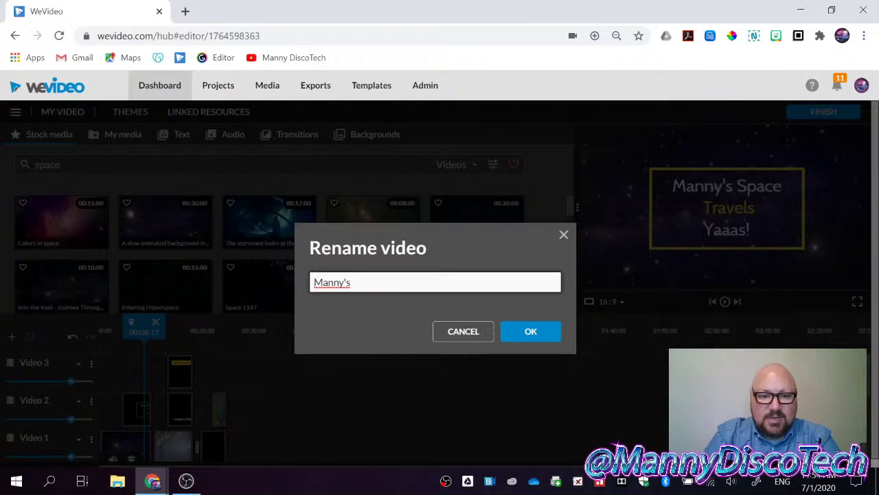
{"action": "type", "text": "Space "}
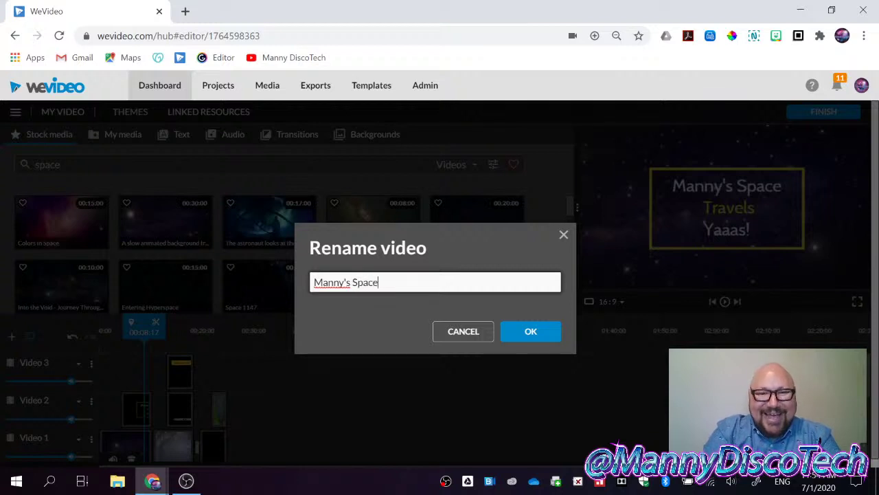
{"action": "type", "text": "T"}
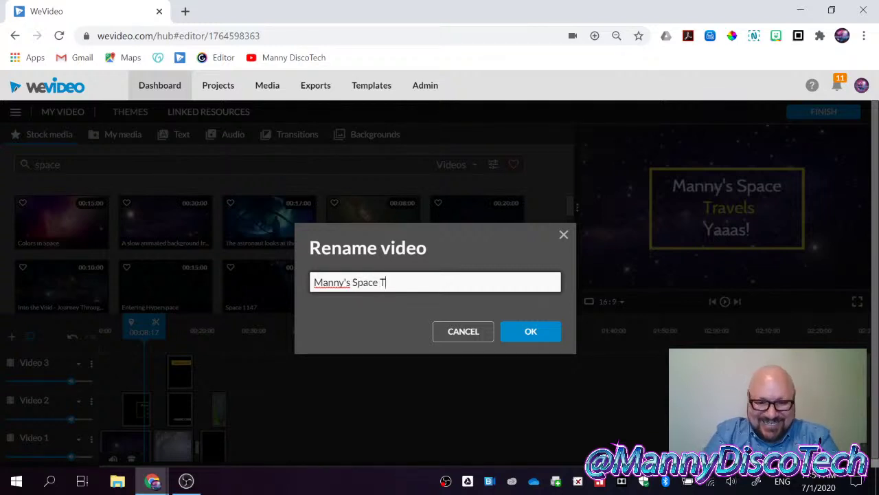
{"action": "type", "text": "raveel"}
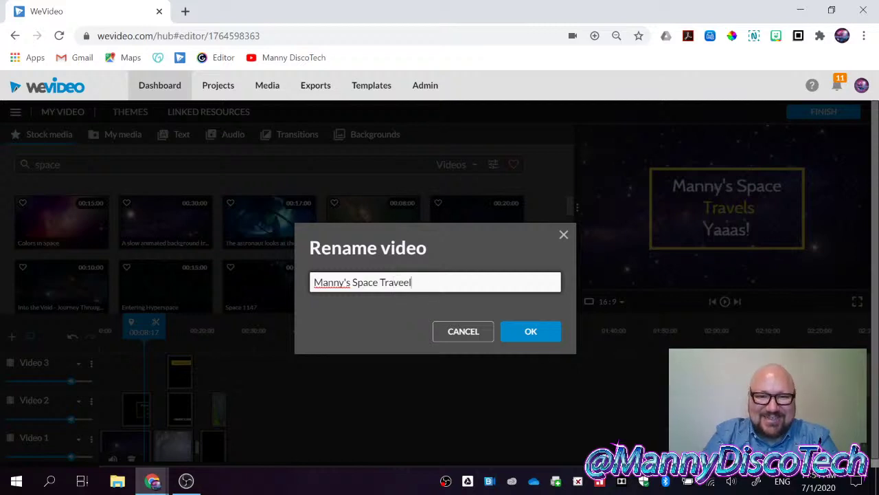
{"action": "key", "text": "BackSpace"}
{"action": "key", "text": "BackSpace"}
{"action": "type", "text": "ls"}
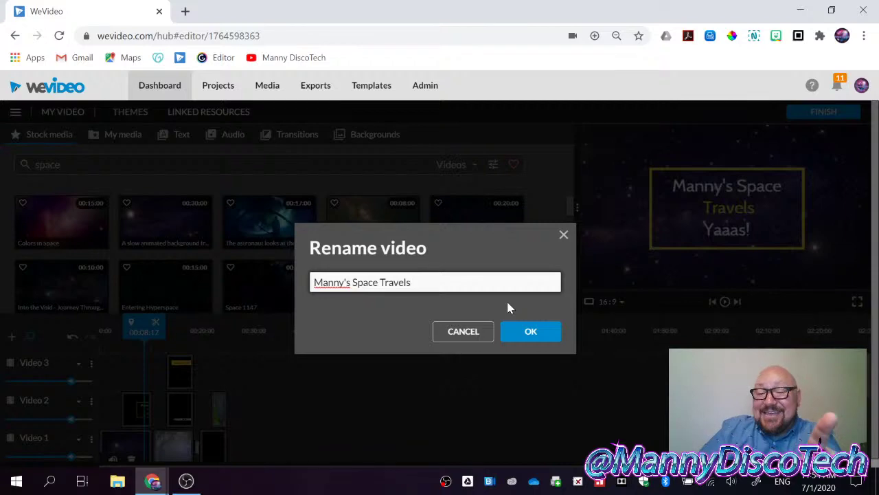
{"action": "left_click", "coordinate": [533, 330]}
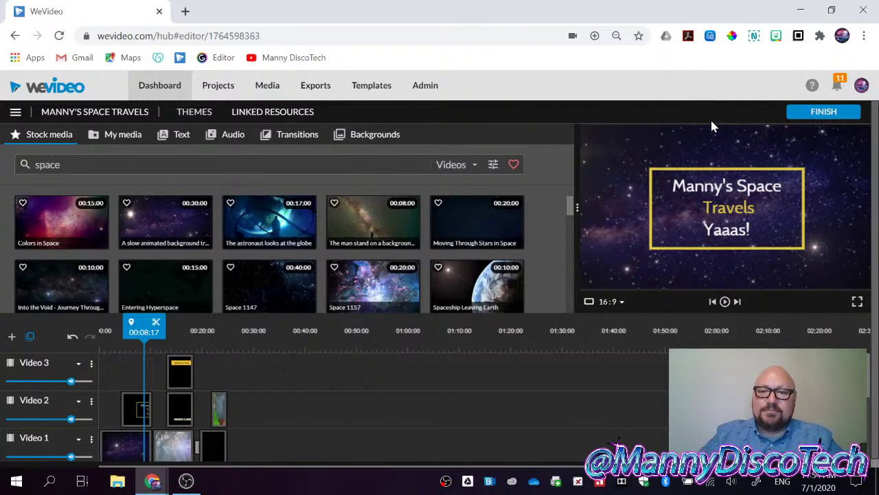
Finish the video and choose the frame with the yellow-bordered title as the export thumbnail.
{"action": "left_click", "coordinate": [838, 112]}
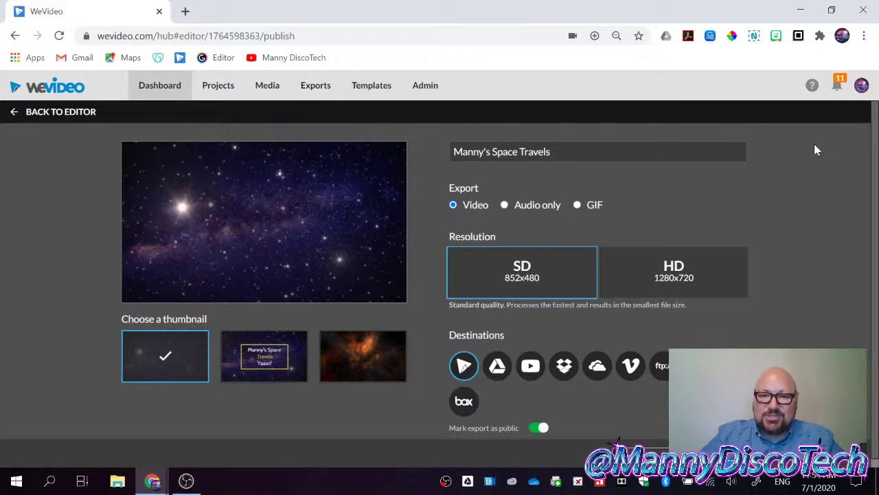
{"action": "left_click", "coordinate": [261, 360]}
{"action": "left_click", "coordinate": [173, 363]}
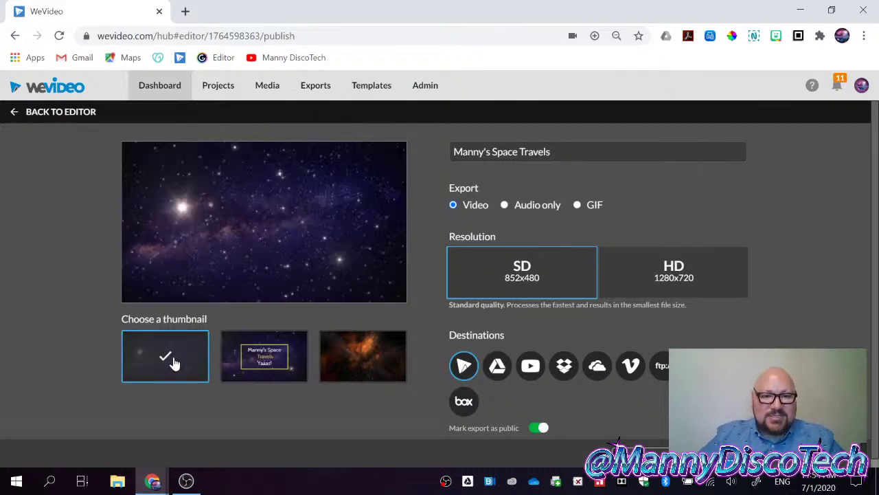
{"action": "left_click", "coordinate": [351, 358]}
{"action": "left_click", "coordinate": [279, 359]}
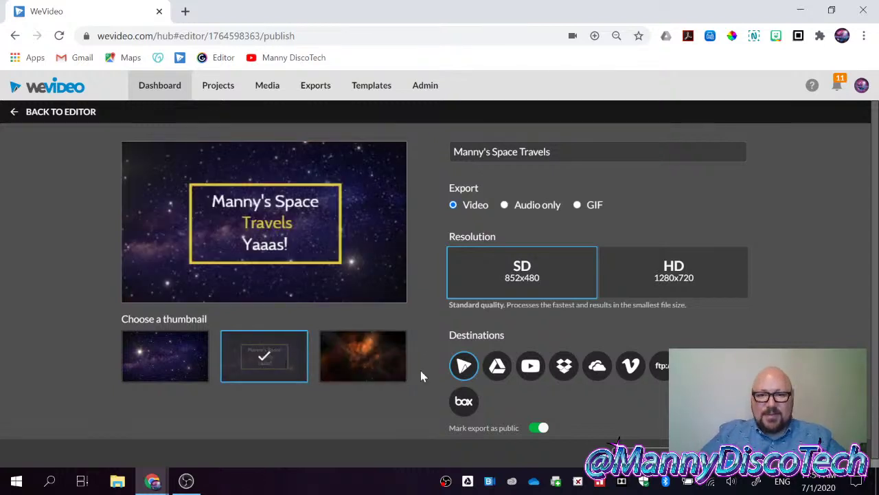
{"action": "scroll", "coordinate": [802, 279], "scroll_direction": "down", "scroll_amount": 1}
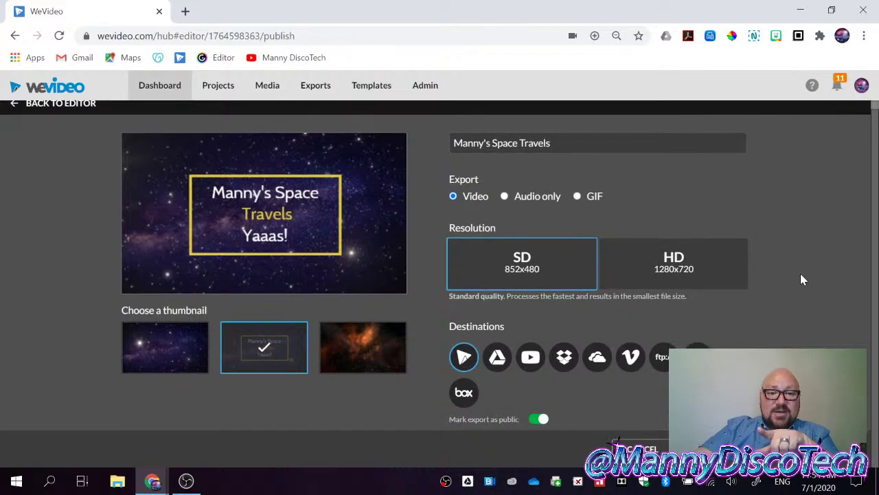
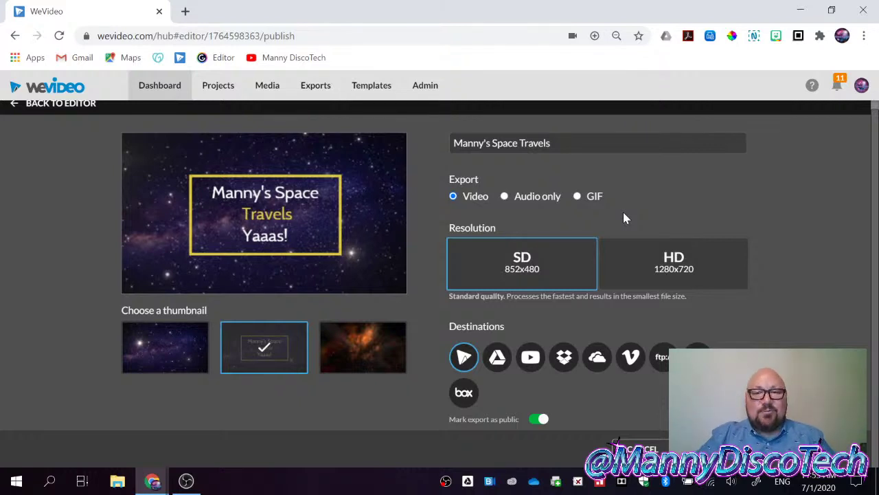
Set the export resolution to HD 1280x720 and start exporting the space video.
{"action": "left_click", "coordinate": [679, 273]}
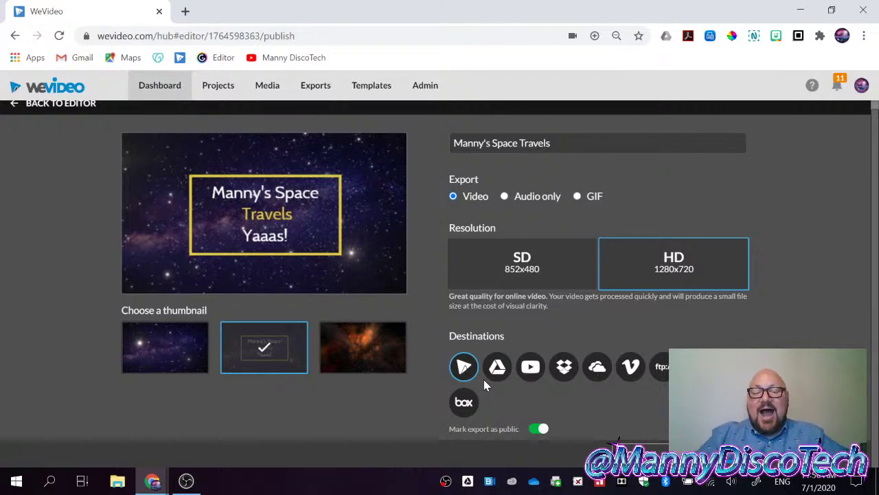
{"action": "left_click", "coordinate": [530, 369]}
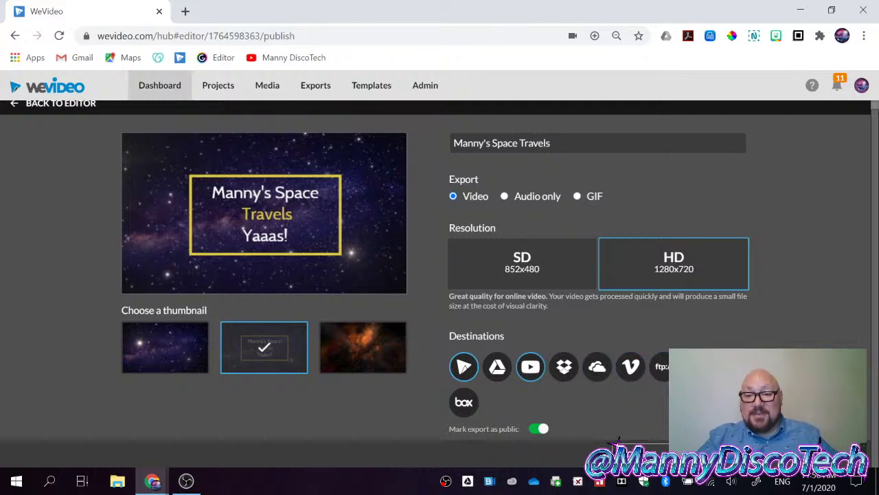
{"action": "left_click", "coordinate": [540, 375]}
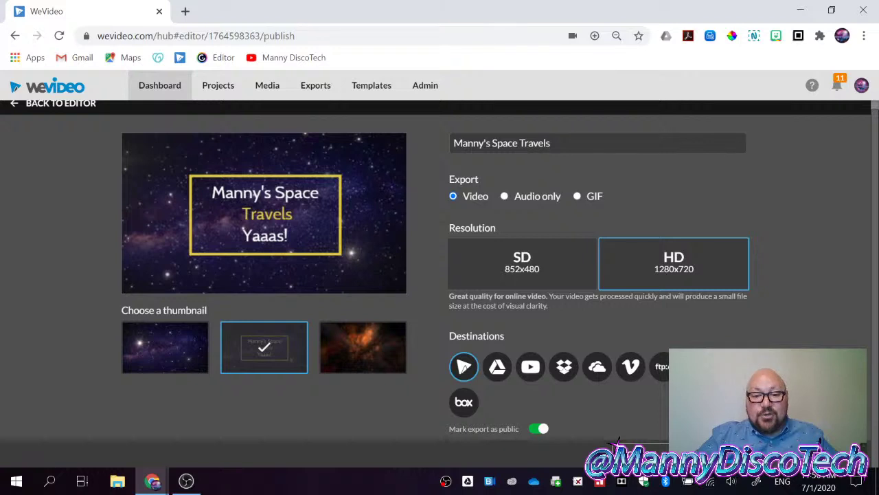
{"action": "left_click", "coordinate": [540, 429]}
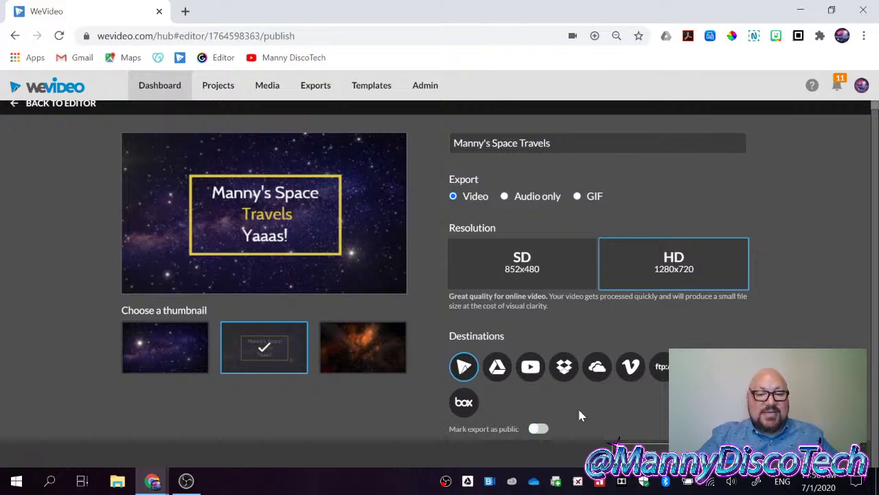
{"action": "left_click", "coordinate": [537, 433]}
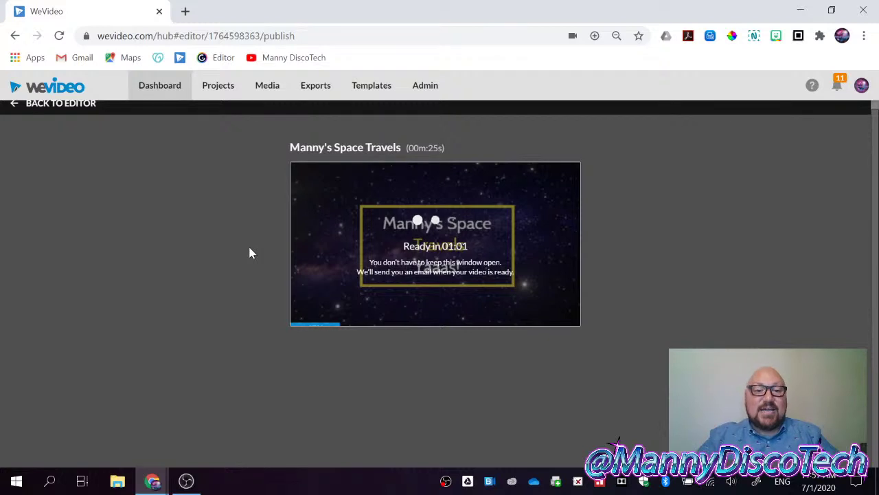
Open the WeVideo Export Session video from the exports and check its privacy option without changing it.
{"action": "left_click", "coordinate": [312, 89]}
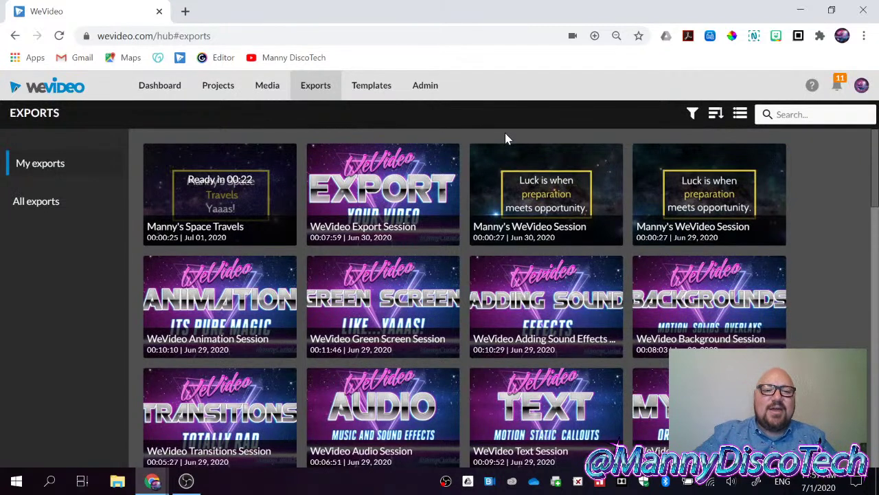
{"action": "left_click", "coordinate": [407, 182]}
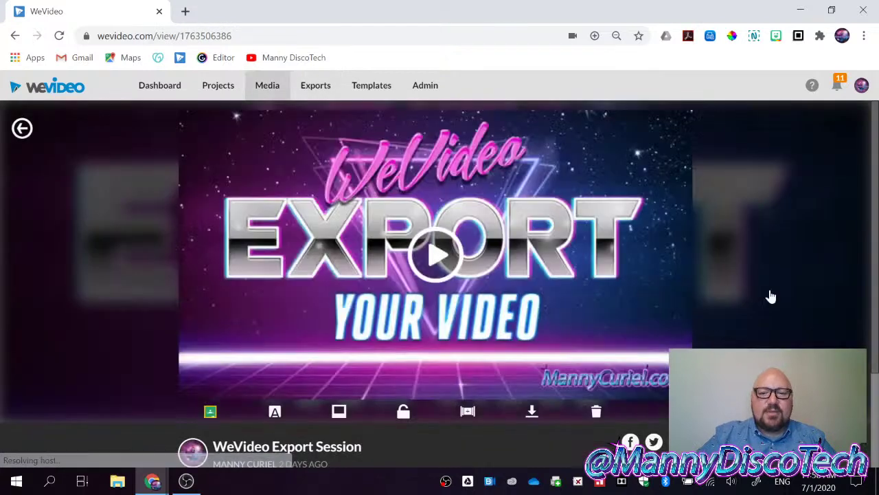
{"action": "scroll", "coordinate": [755, 345], "scroll_direction": "down", "scroll_amount": 1}
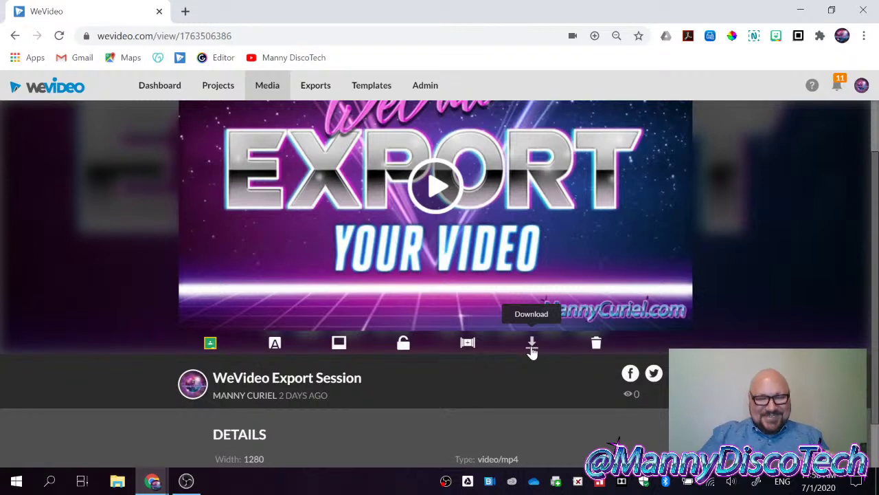
{"action": "left_click", "coordinate": [403, 346]}
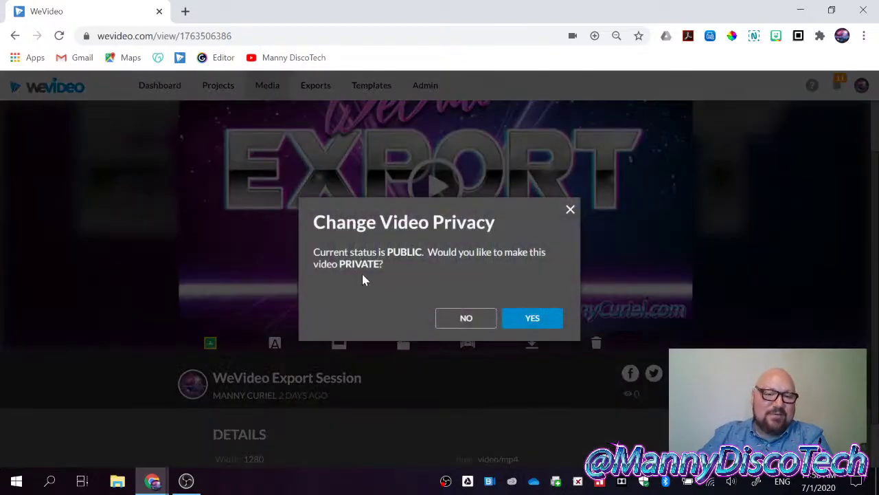
{"action": "left_click", "coordinate": [569, 210]}
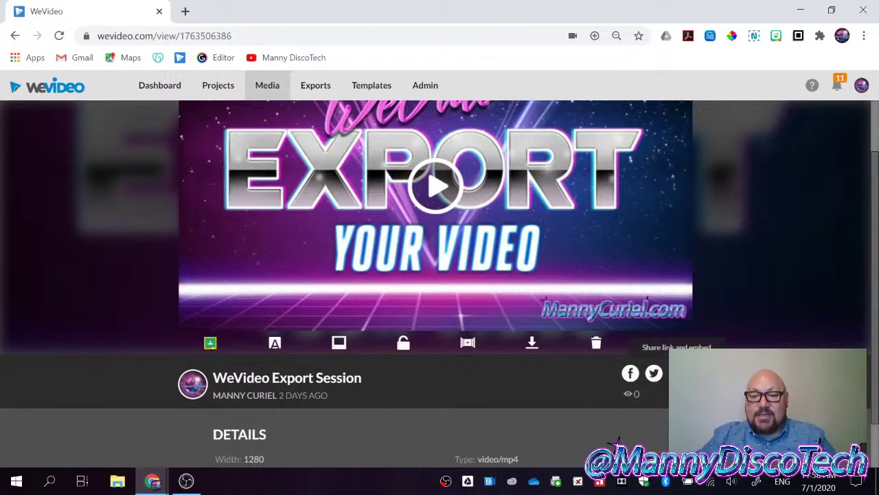
Set the embed width to 1100 in the sharing options of the WeVideo Export Session video.
{"action": "left_click", "coordinate": [676, 373]}
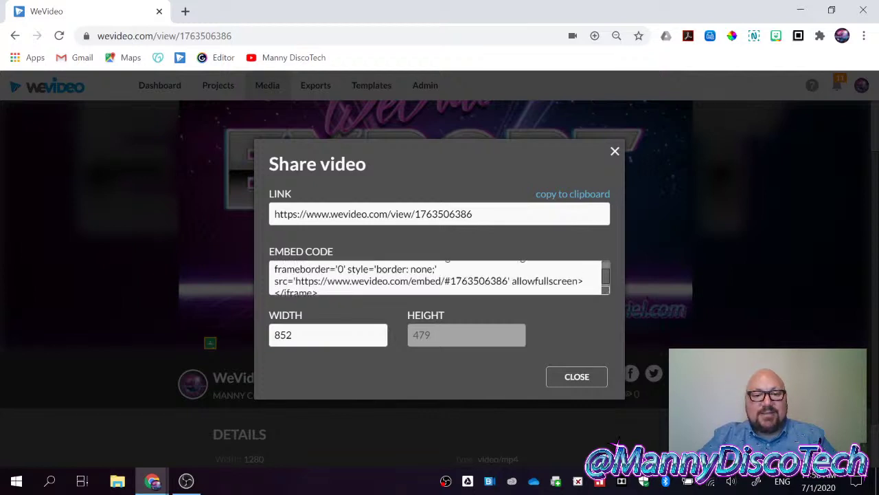
{"action": "double_click", "coordinate": [283, 334]}
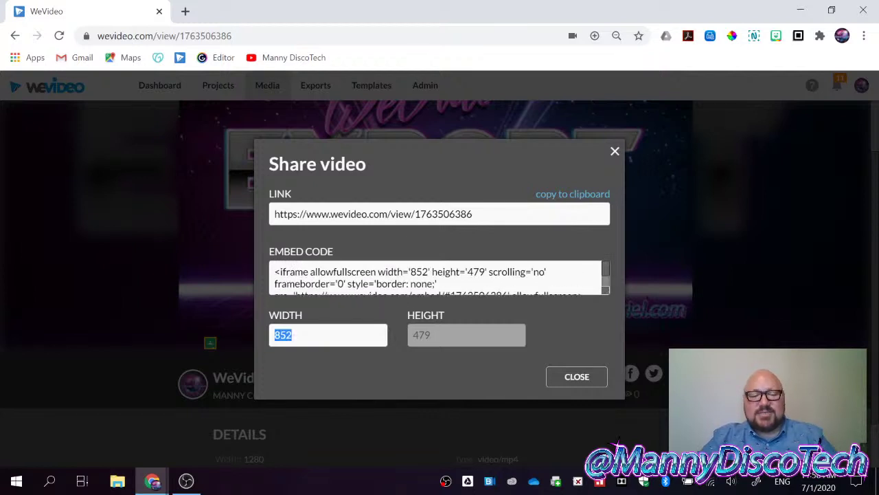
{"action": "type", "text": "1100"}
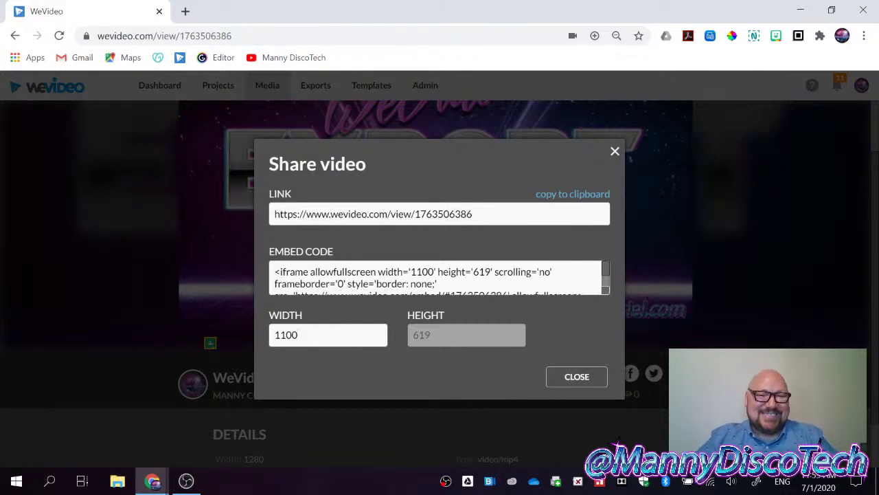
{"action": "left_click", "coordinate": [615, 151]}
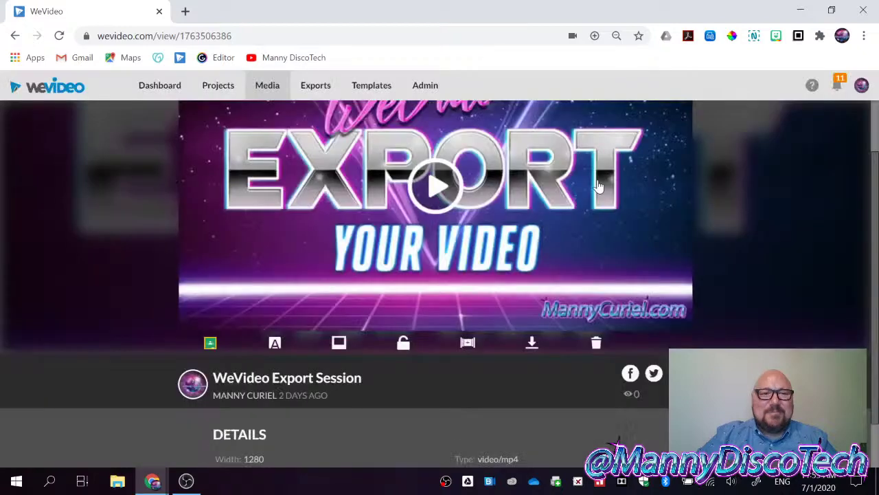
Review the exported video's page address, its share link and embed code, and its file details.
{"action": "left_click", "coordinate": [230, 37]}
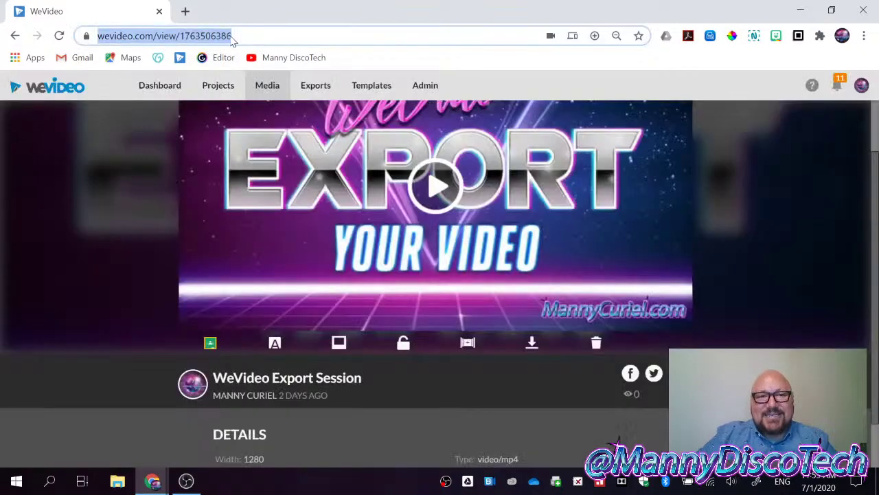
{"action": "left_click", "coordinate": [642, 349]}
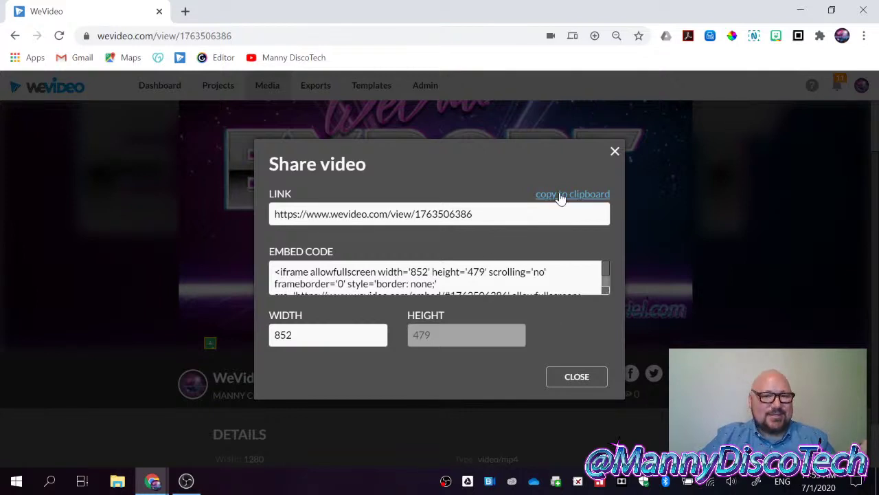
{"action": "left_click", "coordinate": [614, 152]}
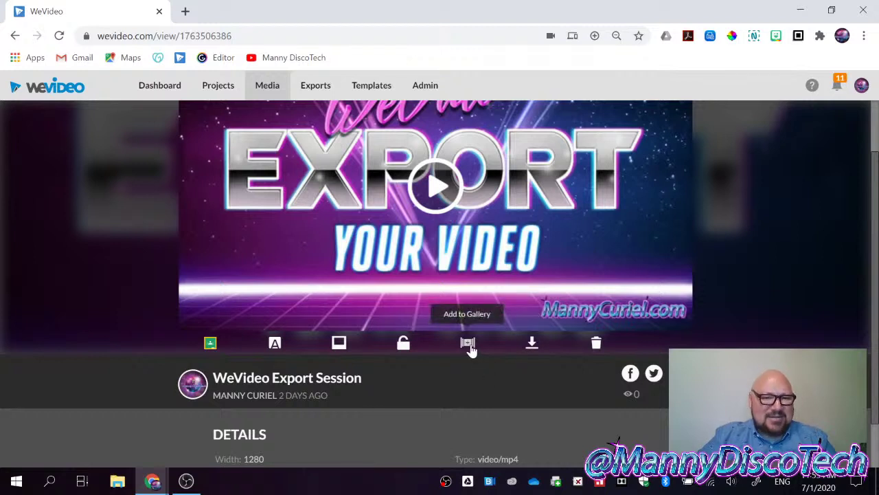
{"action": "scroll", "coordinate": [471, 374], "scroll_direction": "down", "scroll_amount": 1}
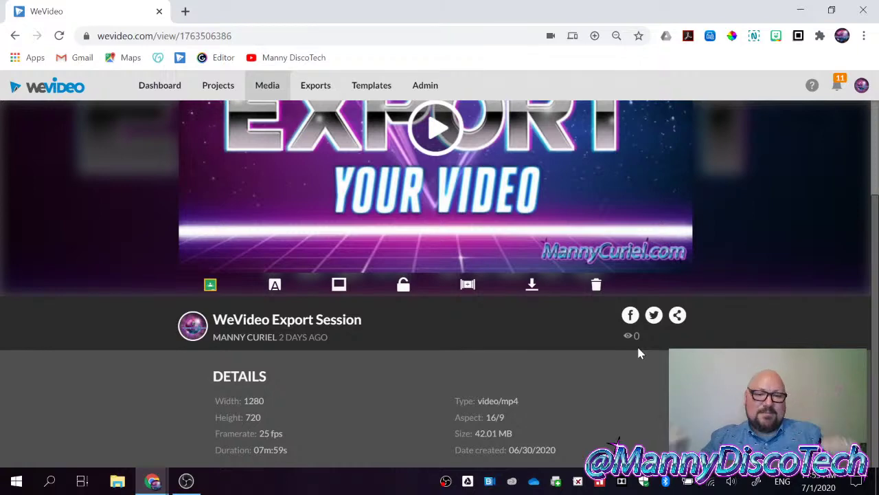
{"action": "scroll", "coordinate": [777, 295], "scroll_direction": "up", "scroll_amount": 1}
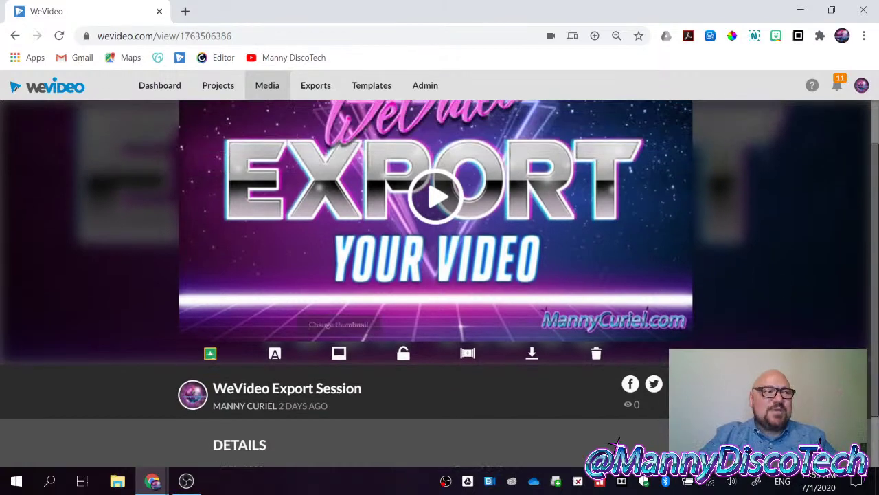